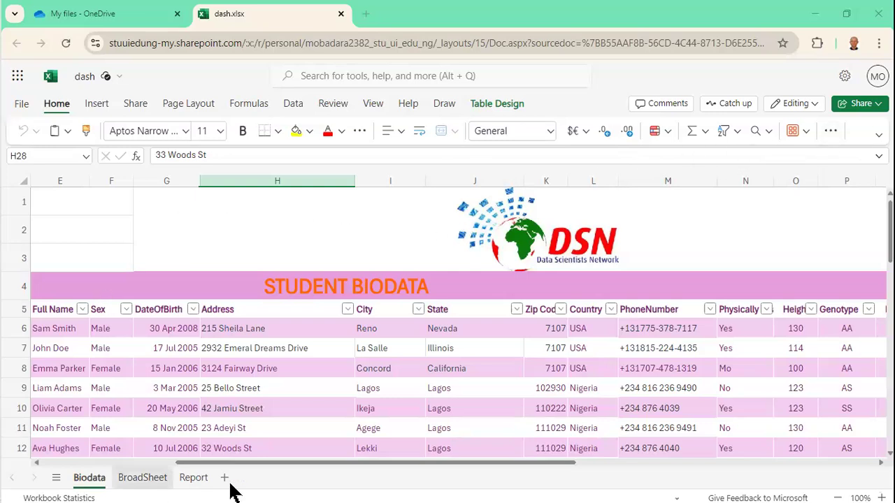
{"action": "left_click_drag", "start_coordinate": [180, 462], "coordinate": [98, 461]}
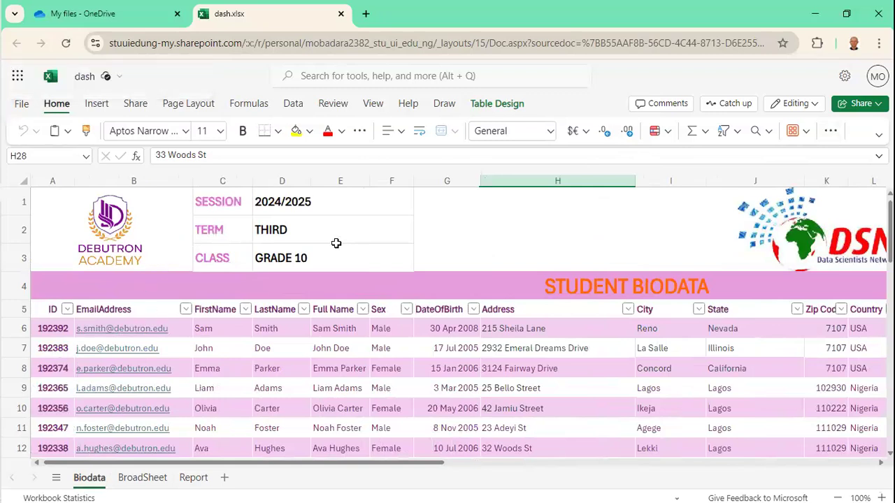
{"action": "left_click", "coordinate": [304, 204]}
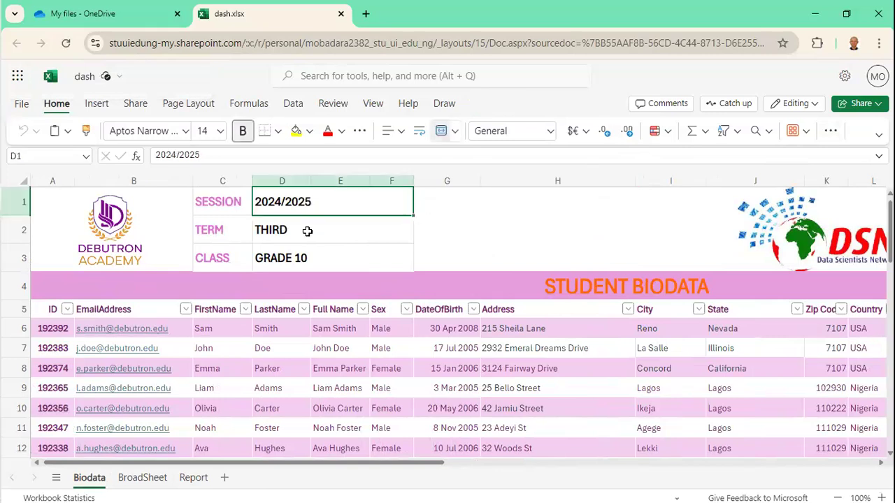
{"action": "left_click", "coordinate": [315, 242]}
{"action": "left_click", "coordinate": [326, 259]}
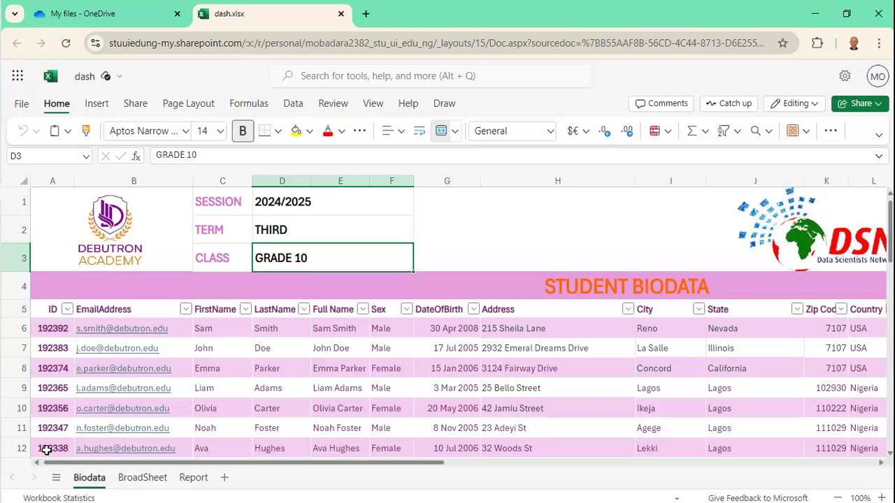
{"action": "left_click", "coordinate": [60, 344]}
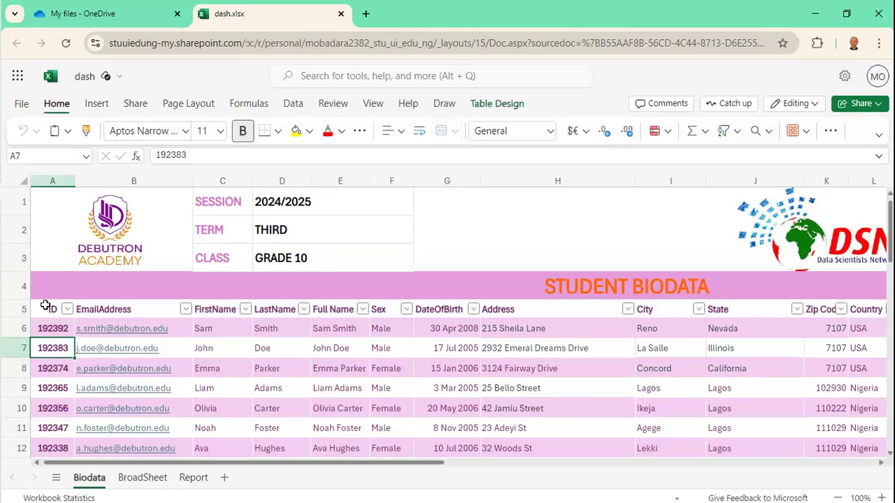
{"action": "left_click", "coordinate": [60, 386]}
{"action": "left_click", "coordinate": [58, 363]}
{"action": "double_click", "coordinate": [58, 363]}
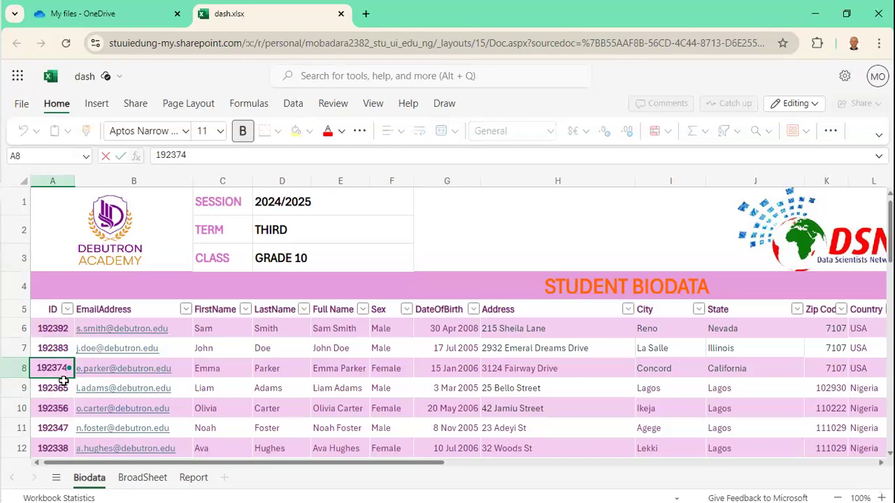
{"action": "left_click", "coordinate": [46, 332]}
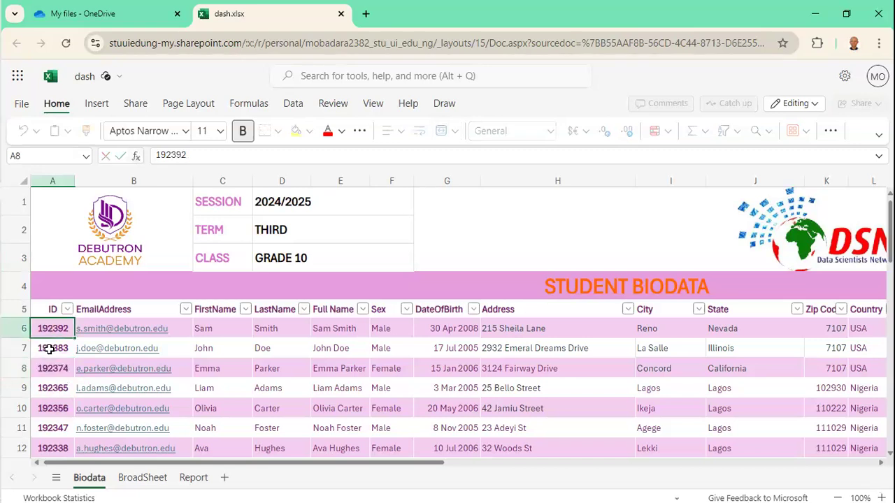
{"action": "left_click", "coordinate": [47, 347]}
{"action": "left_click", "coordinate": [61, 386]}
{"action": "key", "text": "Up"}
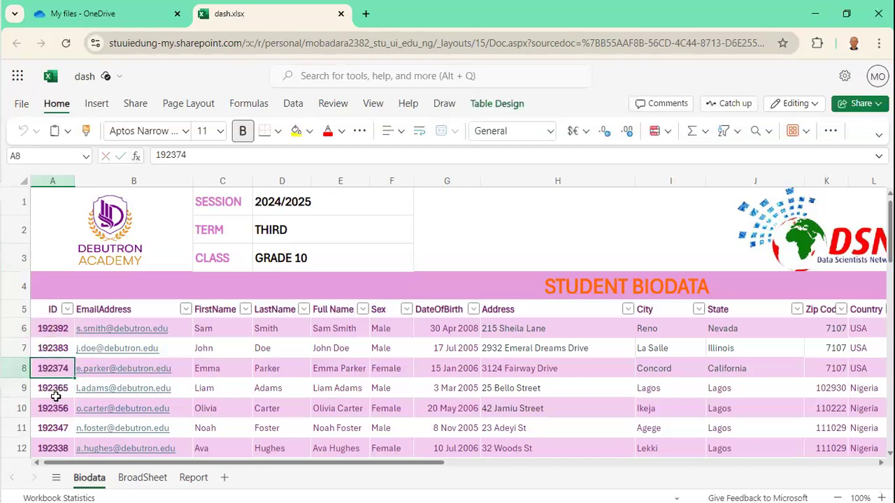
{"action": "left_click", "coordinate": [14, 388]}
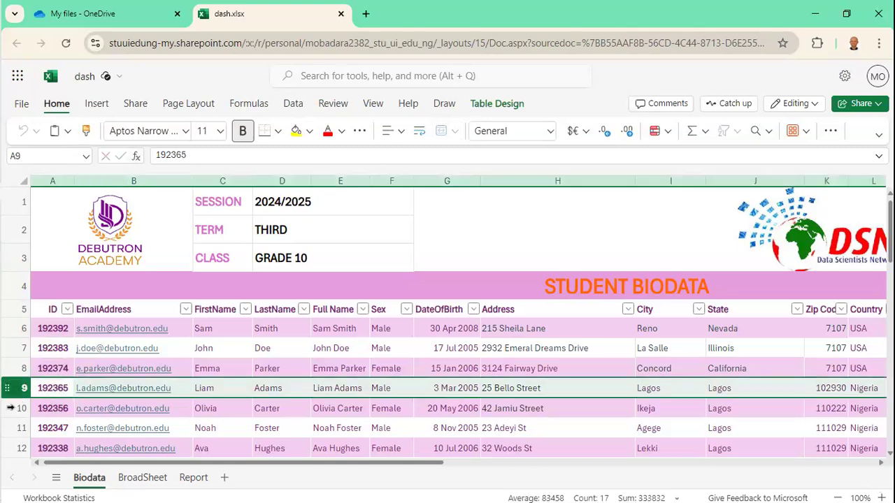
{"action": "left_click", "coordinate": [13, 408]}
{"action": "left_click", "coordinate": [13, 428]}
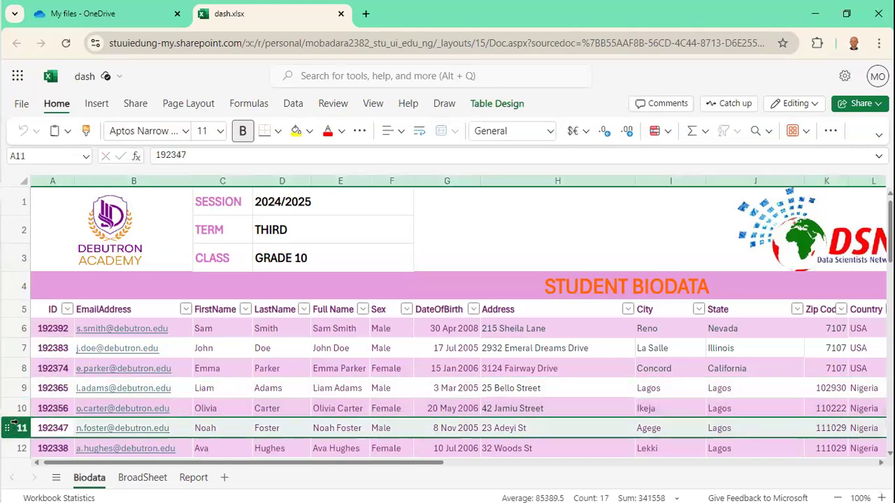
{"action": "left_click", "coordinate": [13, 408]}
{"action": "left_click", "coordinate": [14, 388]}
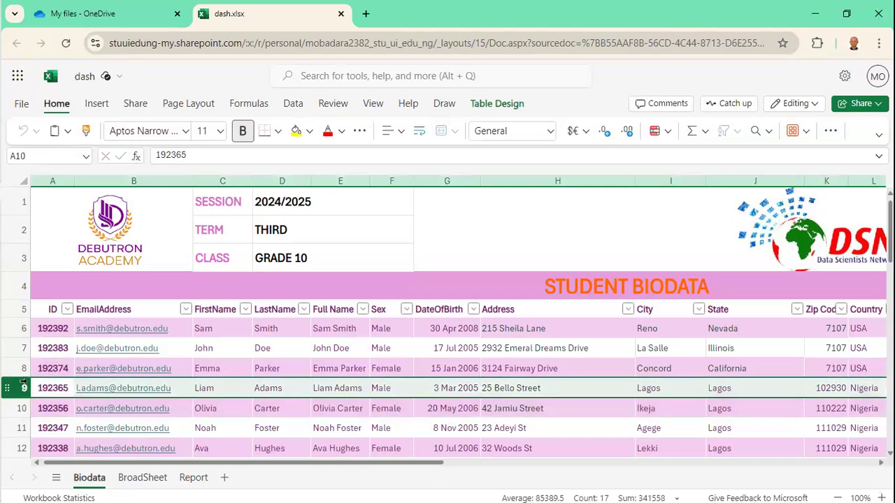
{"action": "left_click", "coordinate": [13, 368]}
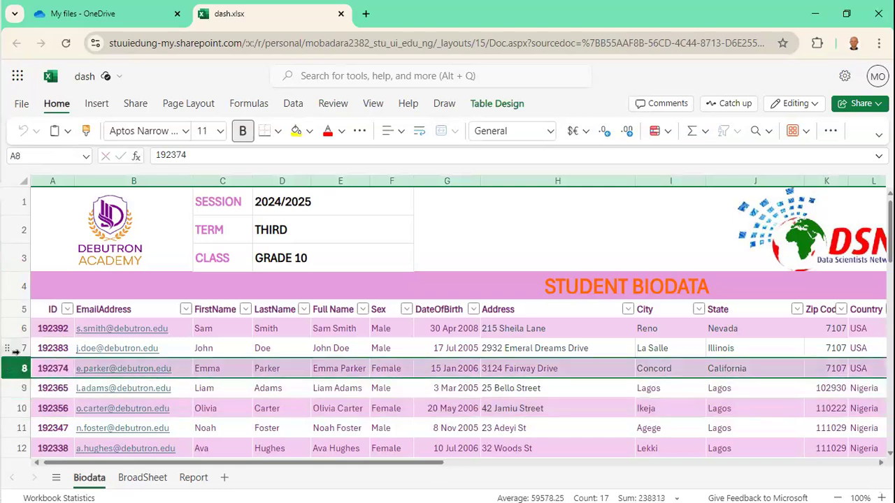
{"action": "left_click", "coordinate": [14, 349]}
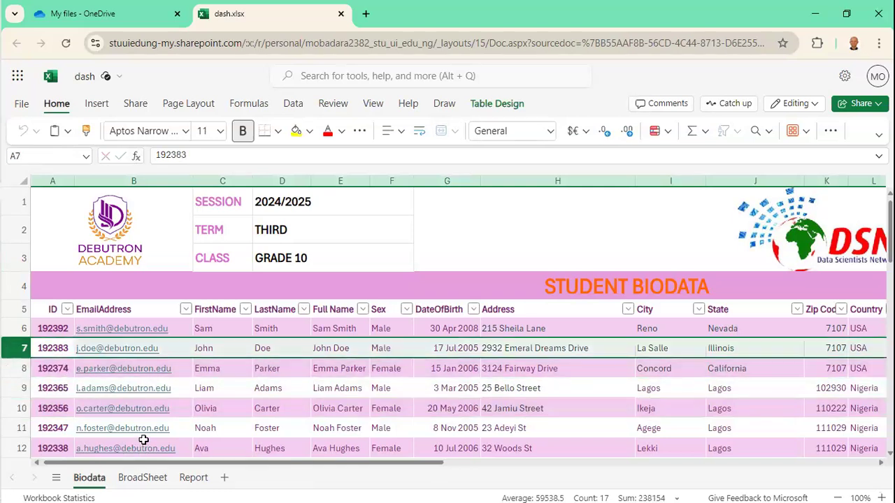
{"action": "left_click", "coordinate": [132, 480]}
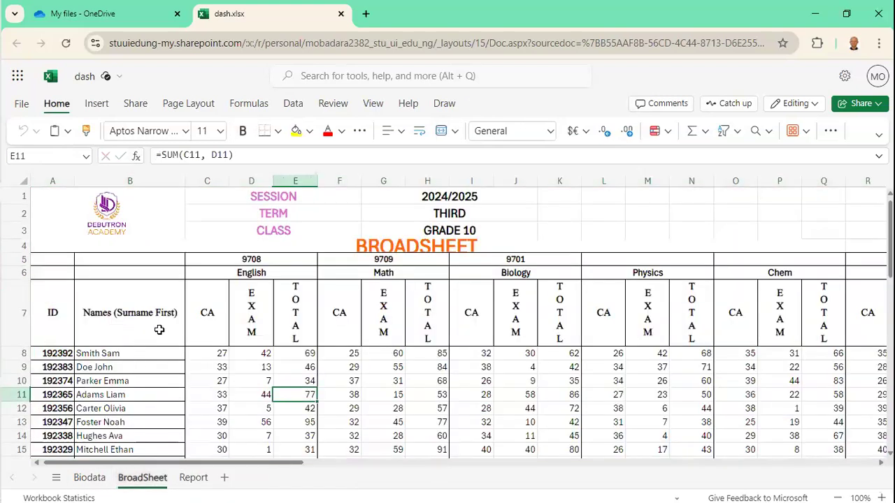
Inspect the RANDBETWEEN exam-score formula in cell D10, then scroll down through the scores
{"action": "left_click", "coordinate": [236, 383]}
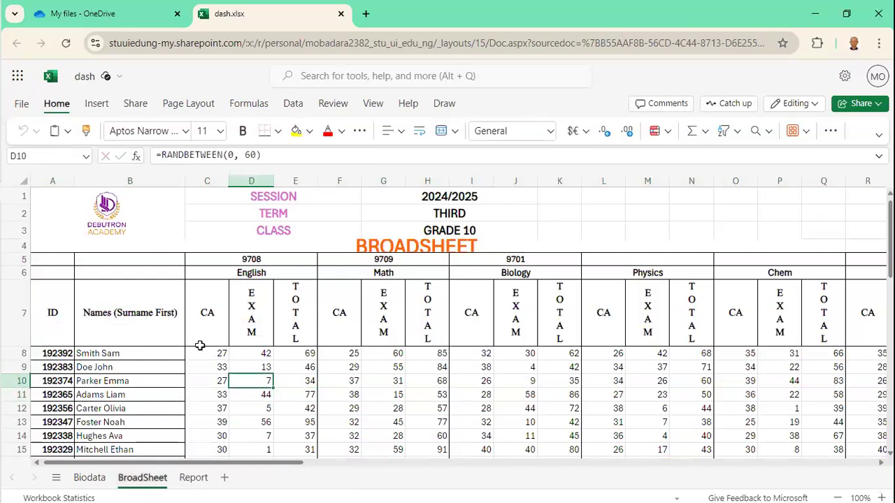
{"action": "scroll", "coordinate": [196, 342], "scroll_direction": "down", "scroll_amount": 2}
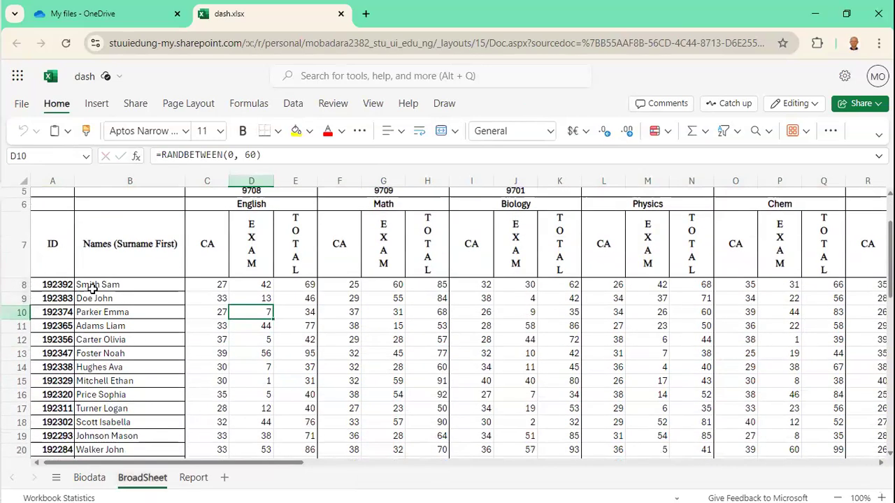
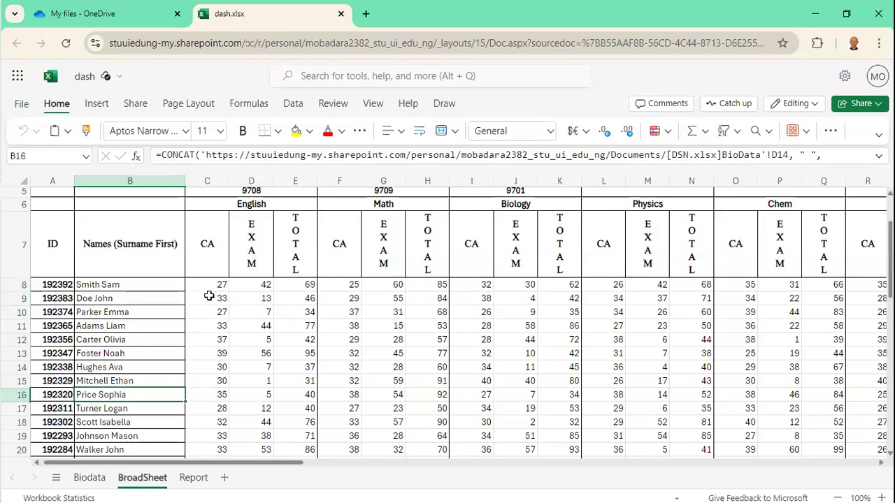
{"action": "left_click_drag", "start_coordinate": [207, 285], "coordinate": [729, 358]}
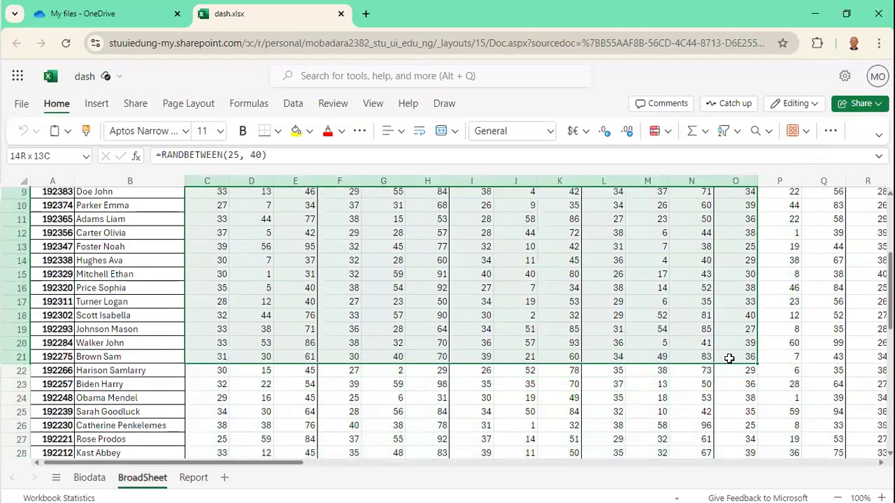
{"action": "scroll", "coordinate": [149, 379], "scroll_direction": "up", "scroll_amount": 5}
{"action": "scroll", "coordinate": [110, 379], "scroll_direction": "down", "scroll_amount": 2}
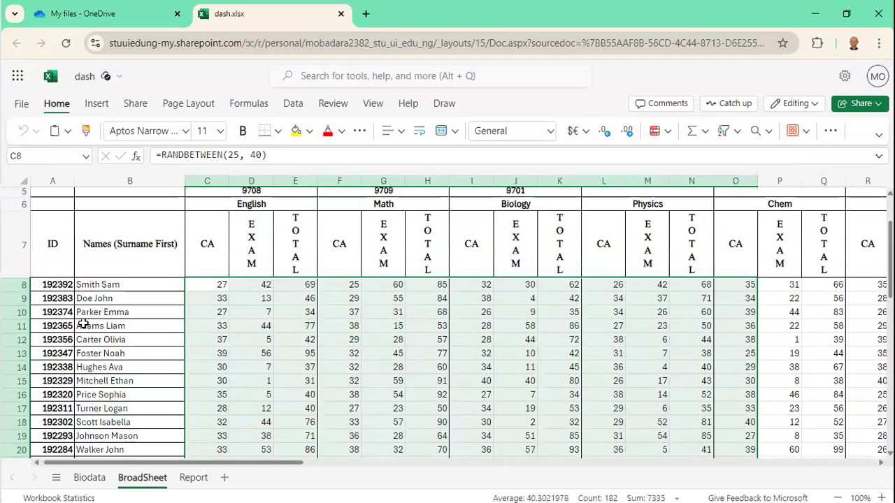
{"action": "left_click", "coordinate": [96, 283]}
{"action": "left_click", "coordinate": [21, 284]}
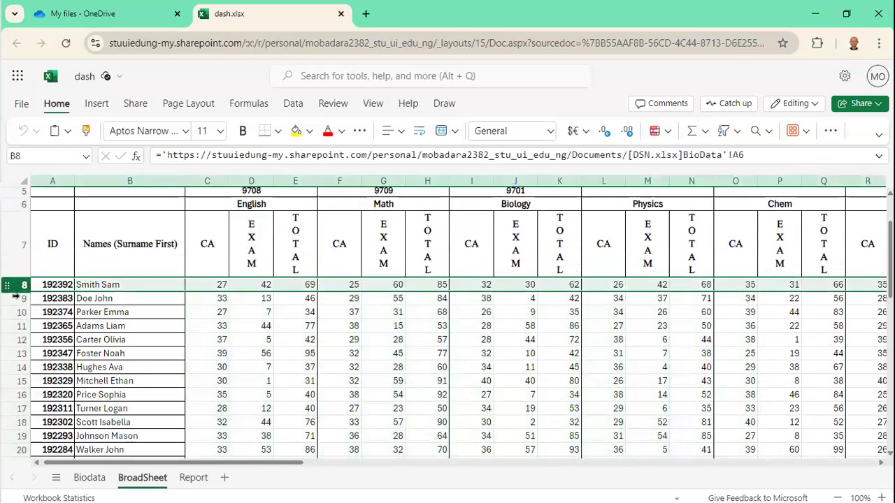
{"action": "left_click", "coordinate": [17, 299]}
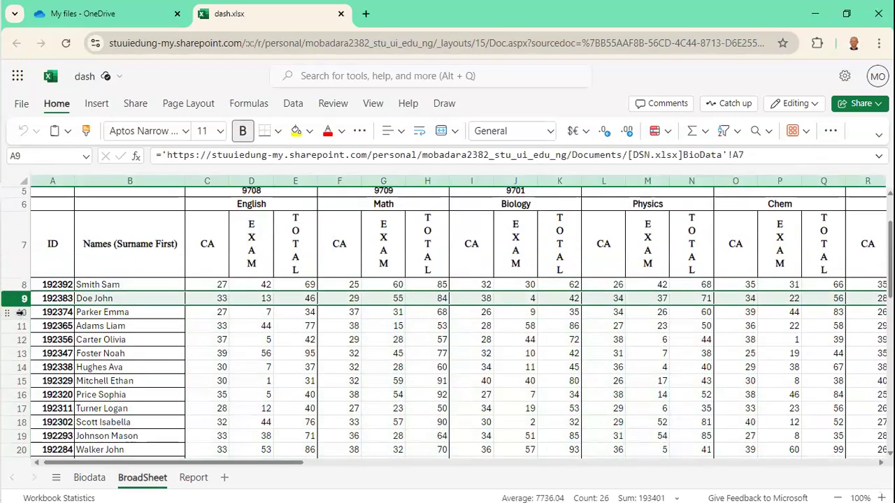
{"action": "left_click", "coordinate": [21, 313]}
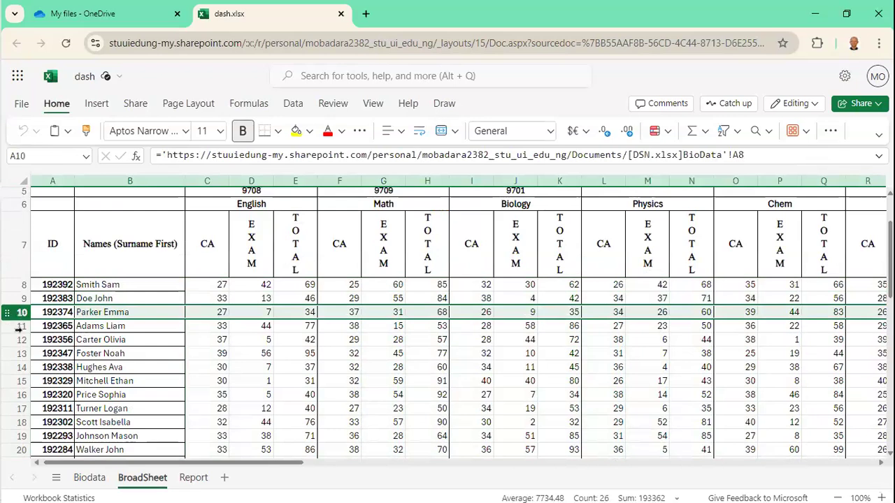
{"action": "left_click", "coordinate": [19, 326]}
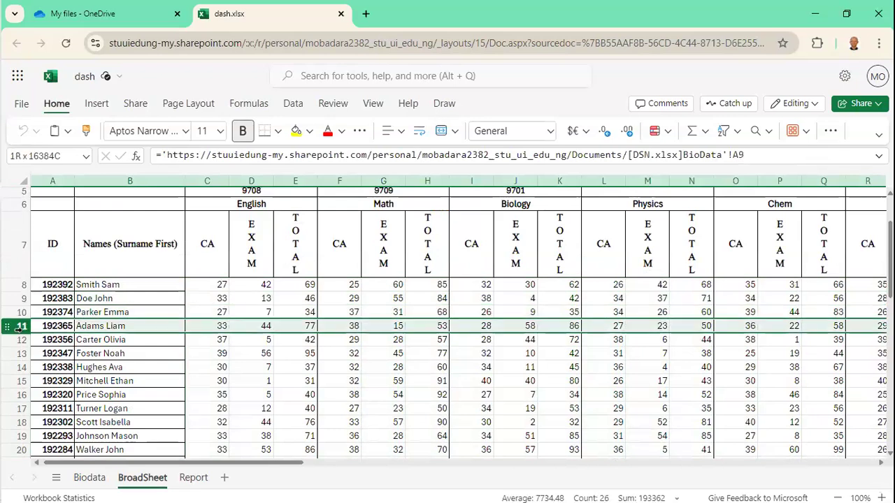
{"action": "left_click", "coordinate": [89, 479]}
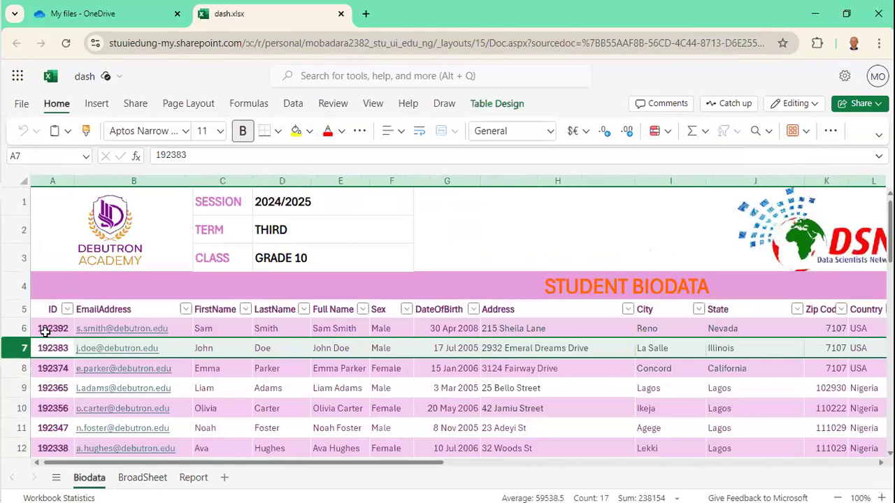
{"action": "left_click", "coordinate": [142, 478]}
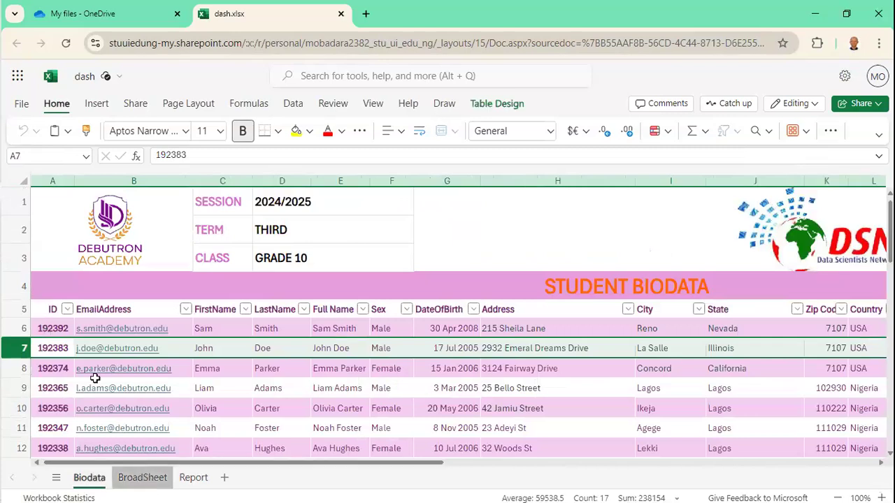
{"action": "left_click", "coordinate": [55, 290]}
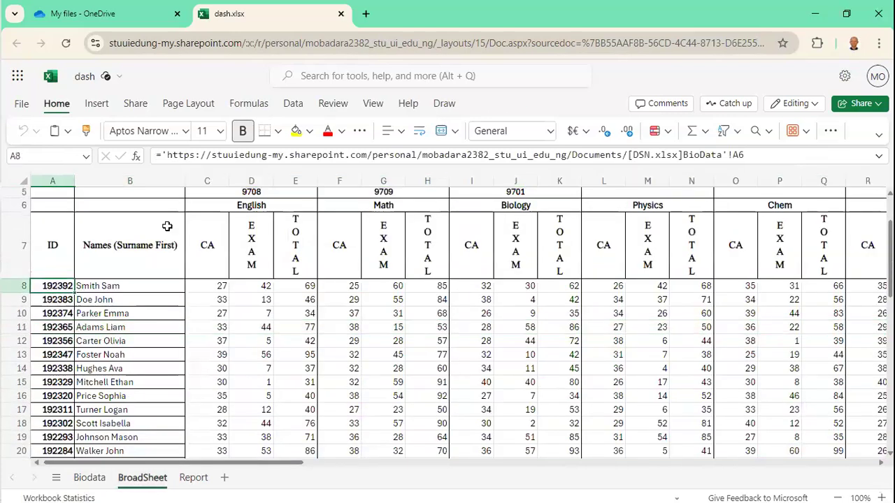
Inspect the row 5 subject codes: English 9708 and the empty cells above Physics and Chem
{"action": "scroll", "coordinate": [186, 258], "scroll_direction": "up", "scroll_amount": 2}
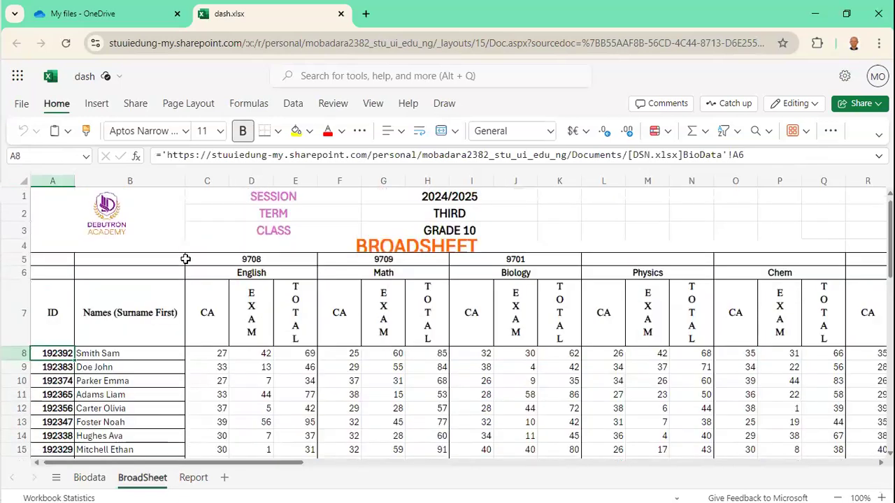
{"action": "left_click", "coordinate": [14, 259]}
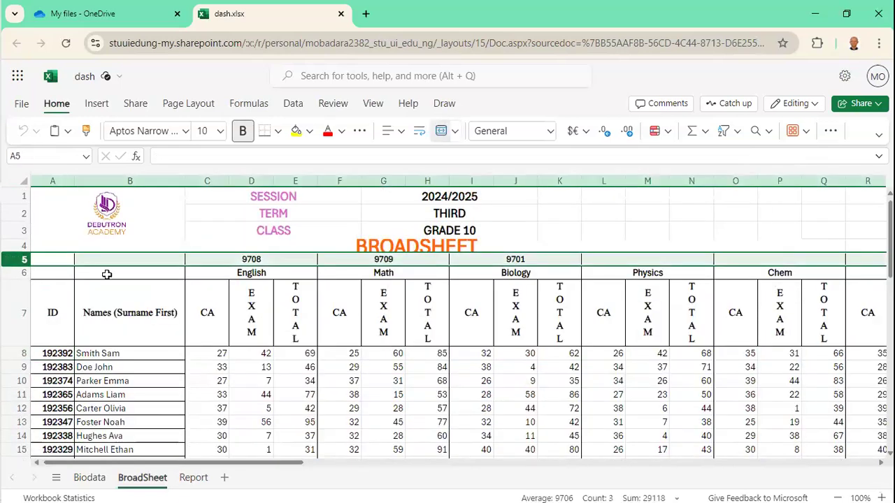
{"action": "left_click", "coordinate": [258, 262]}
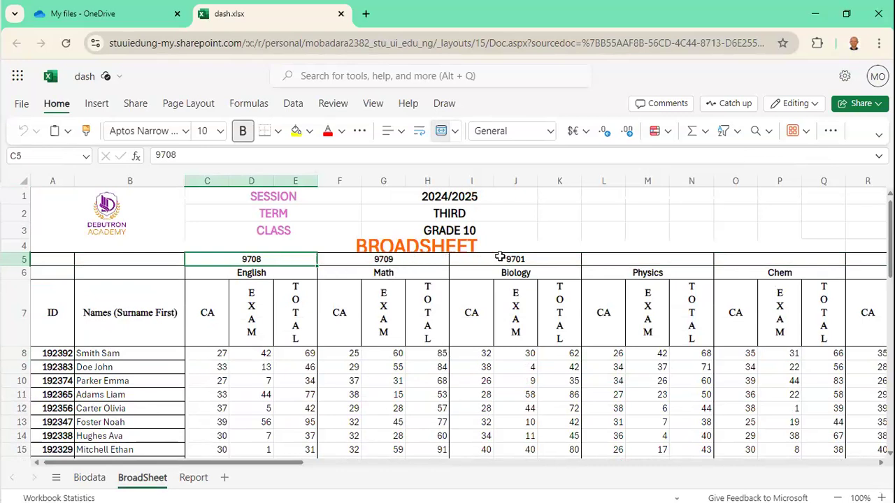
{"action": "left_click", "coordinate": [664, 261]}
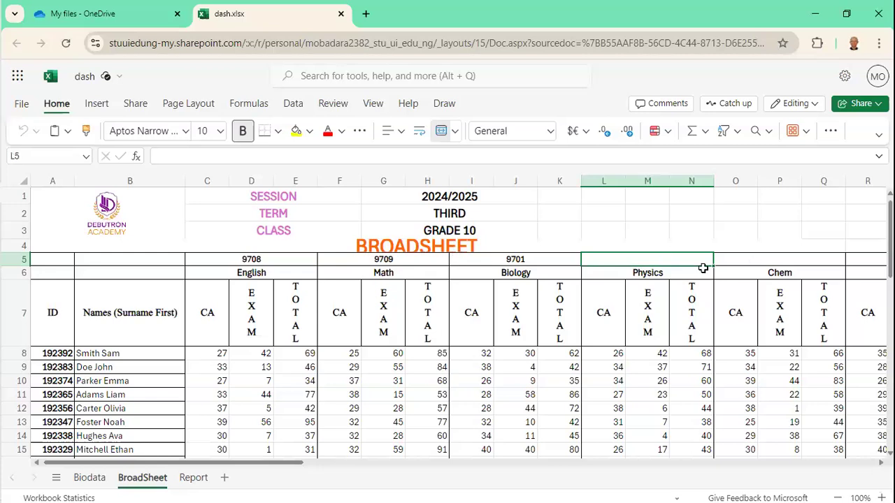
{"action": "left_click", "coordinate": [765, 260]}
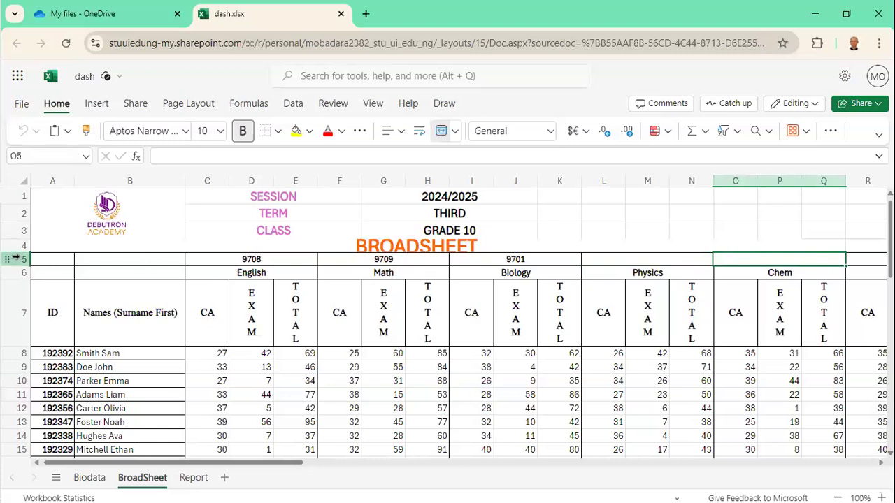
Recheck codes 9708, 9709, 9701 and the blank Physics and Chem cells, then view the Report sheet
{"action": "left_click", "coordinate": [285, 263]}
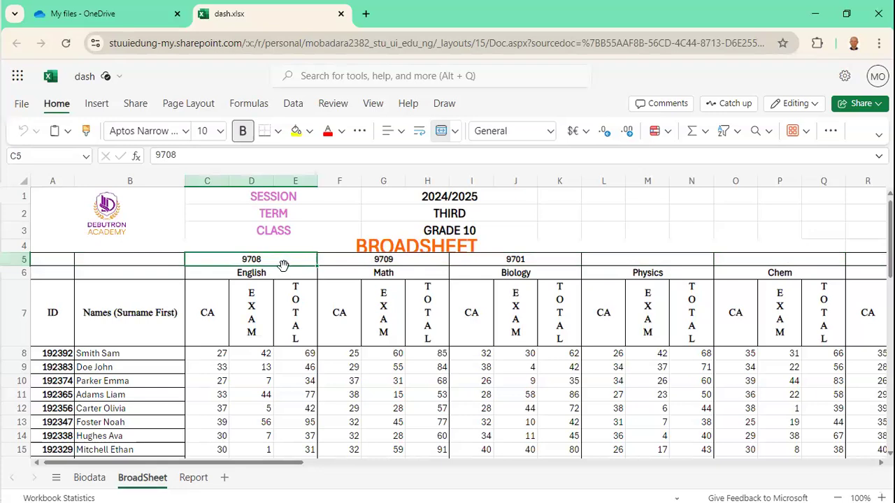
{"action": "left_click", "coordinate": [377, 261]}
{"action": "left_click", "coordinate": [290, 261]}
{"action": "left_click", "coordinate": [364, 260]}
{"action": "left_click", "coordinate": [515, 260]}
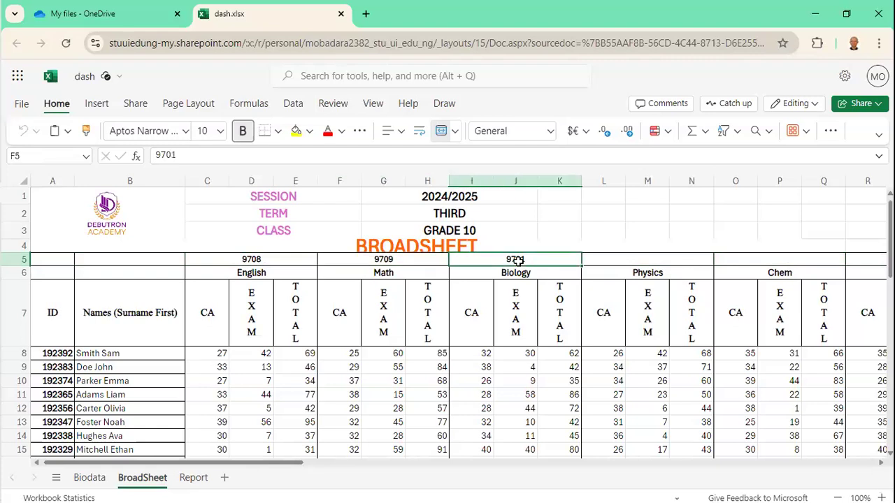
{"action": "left_click", "coordinate": [624, 260]}
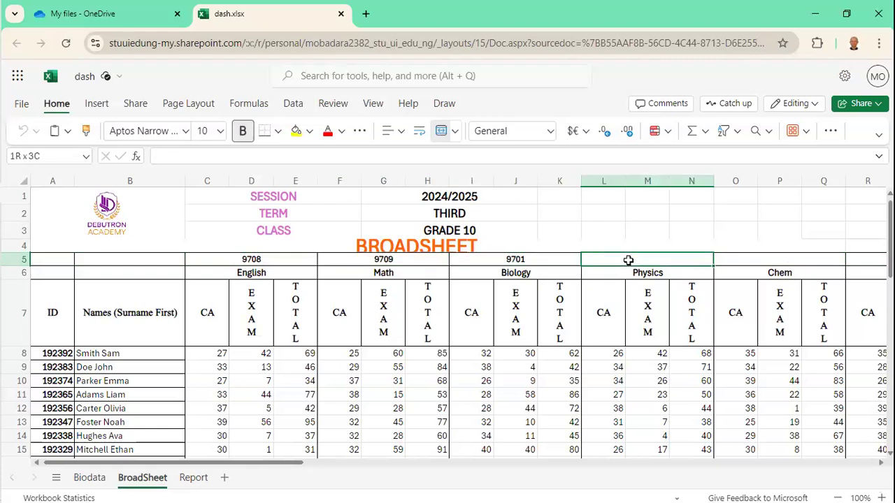
{"action": "left_click", "coordinate": [752, 260]}
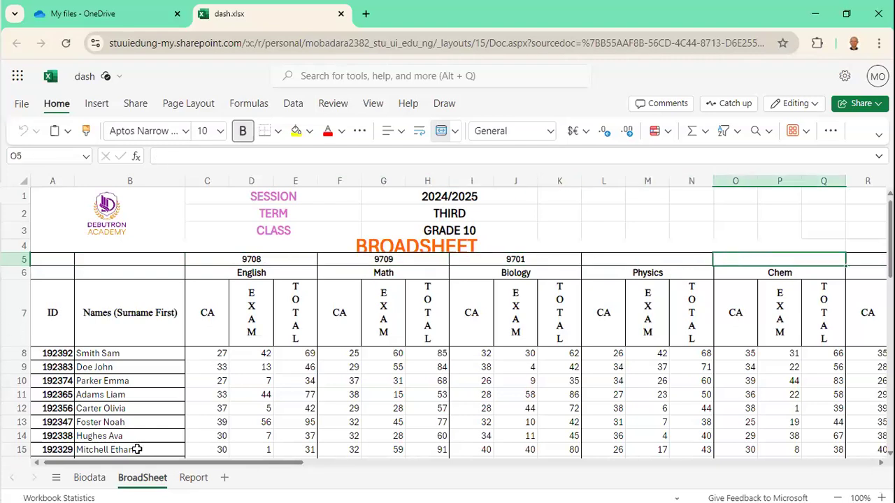
{"action": "left_click", "coordinate": [186, 479]}
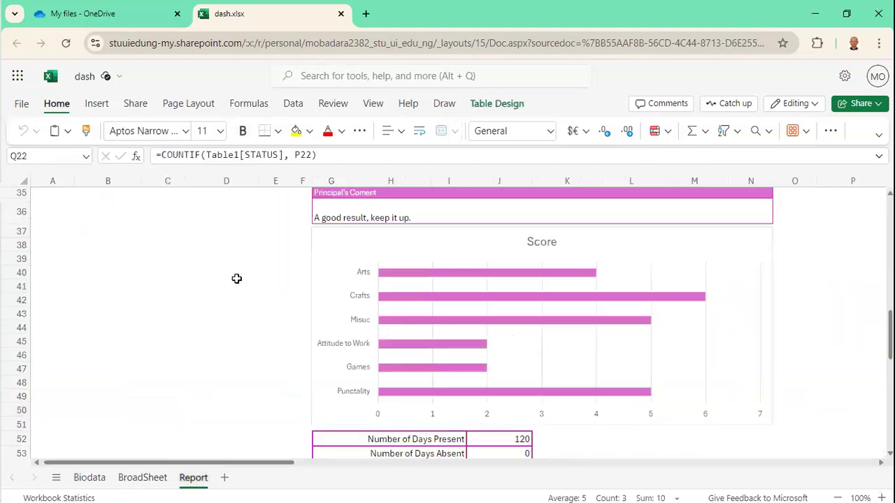
{"action": "scroll", "coordinate": [236, 279], "scroll_direction": "up", "scroll_amount": 10}
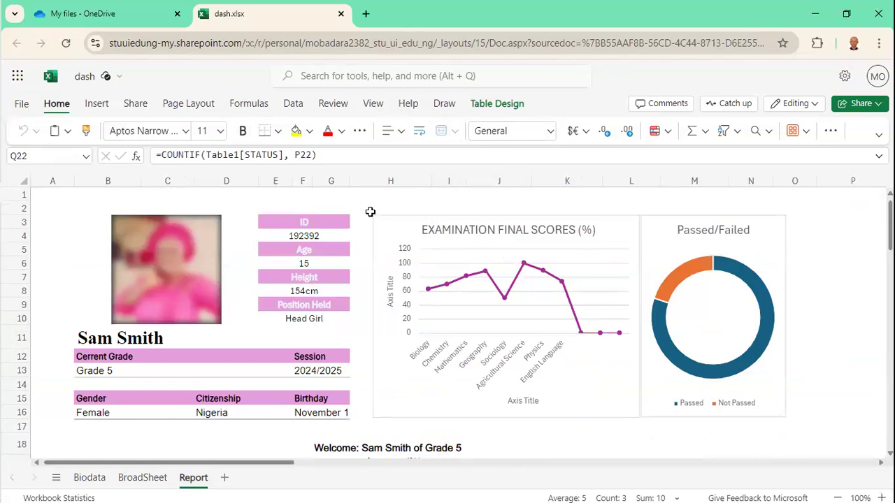
{"action": "scroll", "coordinate": [370, 211], "scroll_direction": "down", "scroll_amount": 10}
{"action": "scroll", "coordinate": [166, 263], "scroll_direction": "up", "scroll_amount": 10}
{"action": "left_click", "coordinate": [390, 208]}
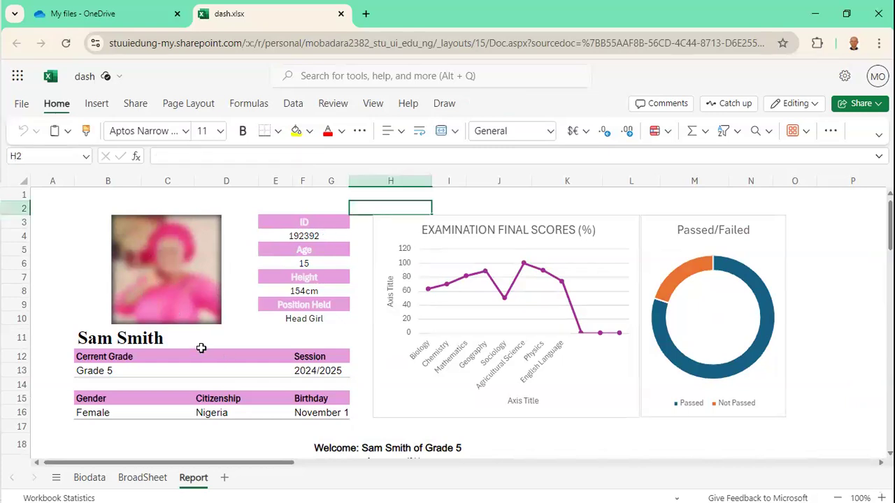
{"action": "scroll", "coordinate": [163, 349], "scroll_direction": "down", "scroll_amount": 5}
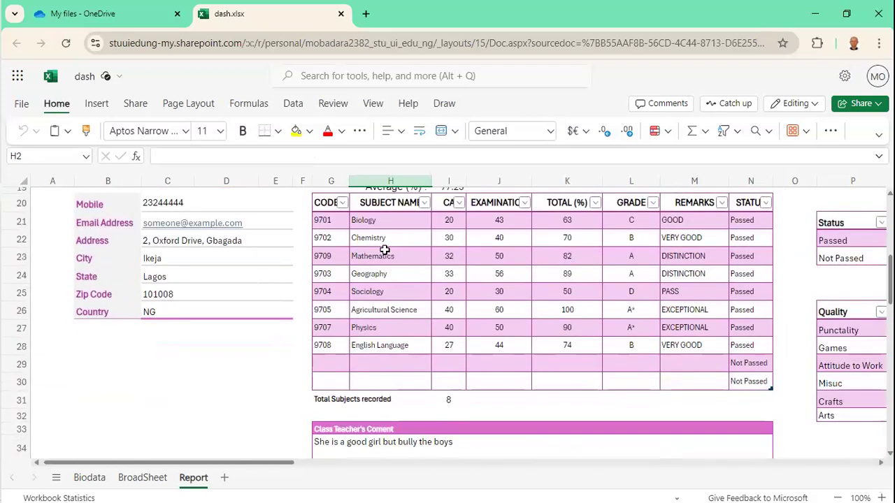
{"action": "scroll", "coordinate": [387, 336], "scroll_direction": "up", "scroll_amount": 1}
{"action": "left_click_drag", "start_coordinate": [305, 241], "coordinate": [709, 442]}
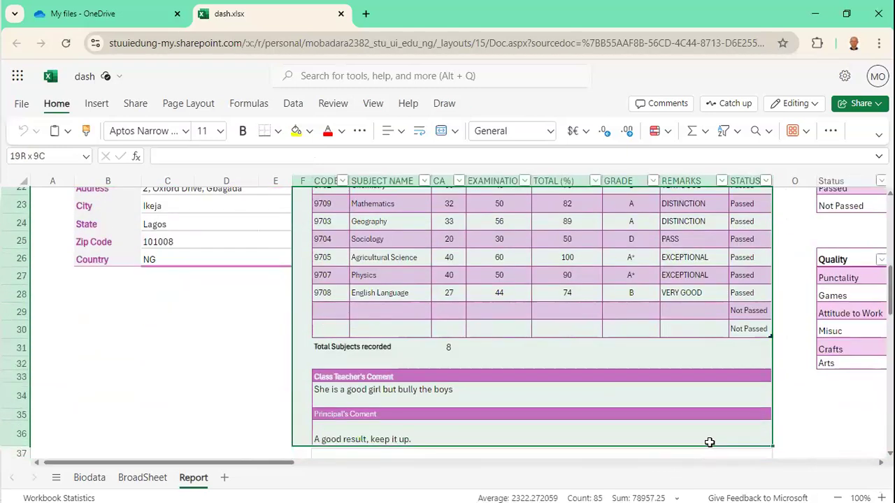
{"action": "left_click", "coordinate": [709, 442]}
{"action": "scroll", "coordinate": [734, 441], "scroll_direction": "down", "scroll_amount": 2}
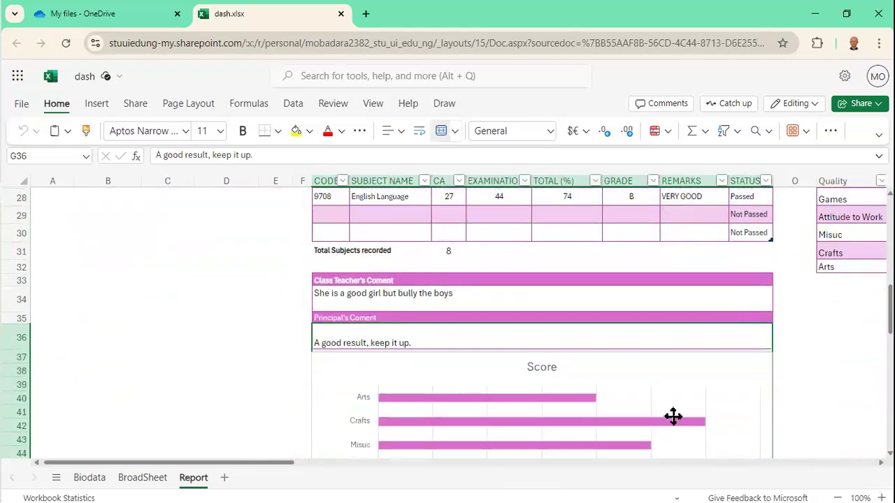
{"action": "scroll", "coordinate": [419, 333], "scroll_direction": "down", "scroll_amount": 7}
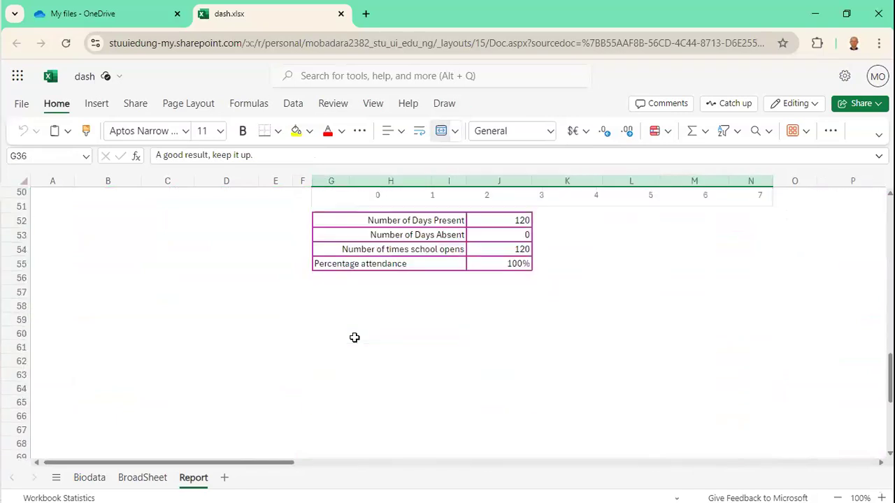
{"action": "left_click", "coordinate": [302, 206]}
{"action": "left_click_drag", "start_coordinate": [303, 213], "coordinate": [343, 236]}
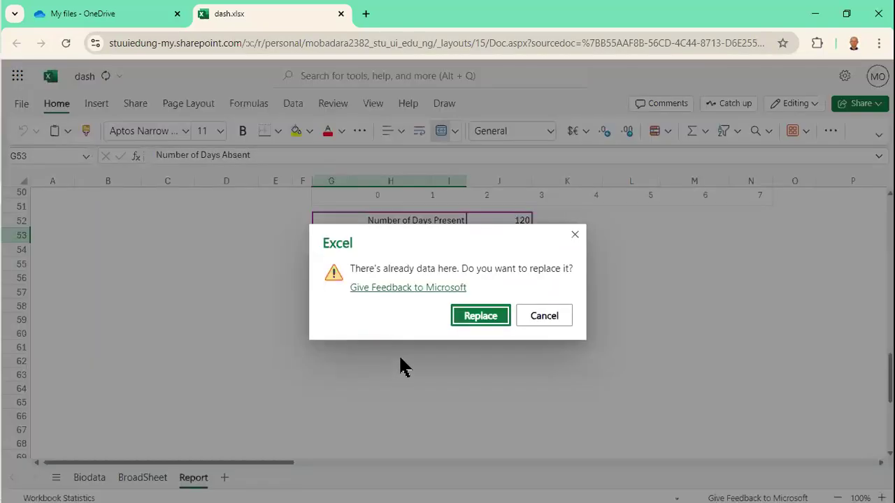
{"action": "left_click", "coordinate": [545, 316]}
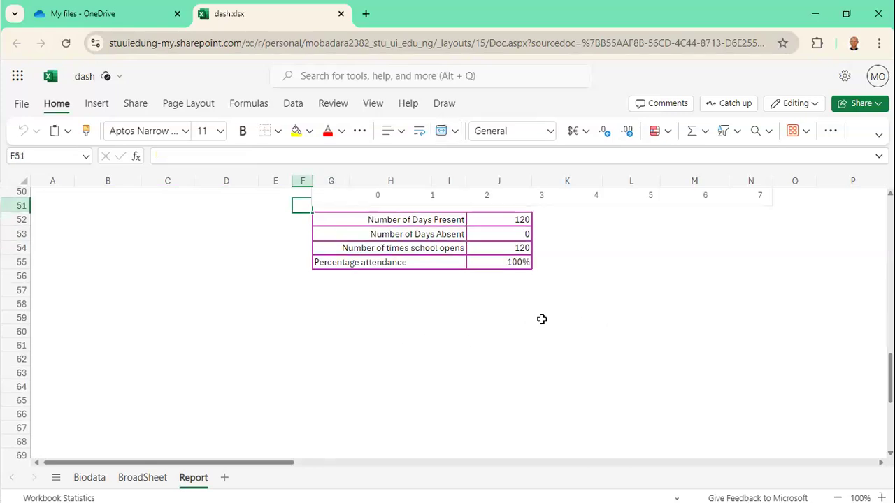
{"action": "scroll", "coordinate": [309, 333], "scroll_direction": "up", "scroll_amount": 9}
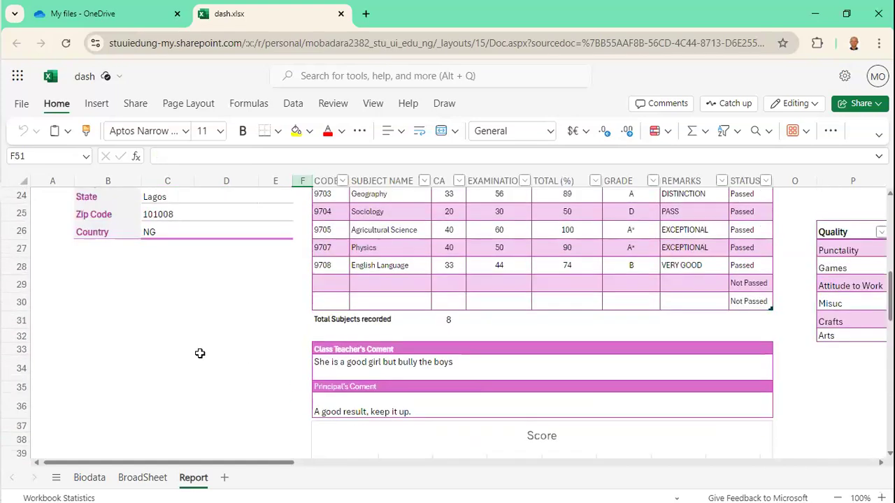
{"action": "scroll", "coordinate": [200, 354], "scroll_direction": "up", "scroll_amount": 3}
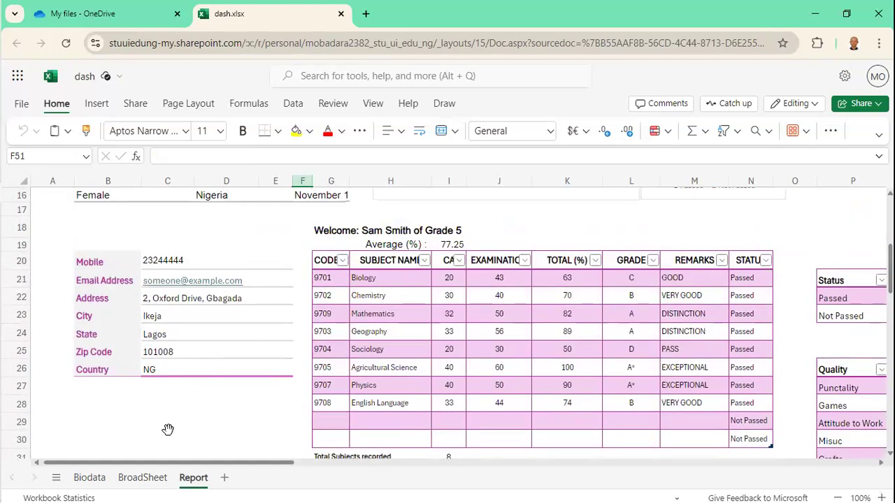
{"action": "left_click", "coordinate": [167, 429]}
{"action": "scroll", "coordinate": [116, 355], "scroll_direction": "up", "scroll_amount": 5}
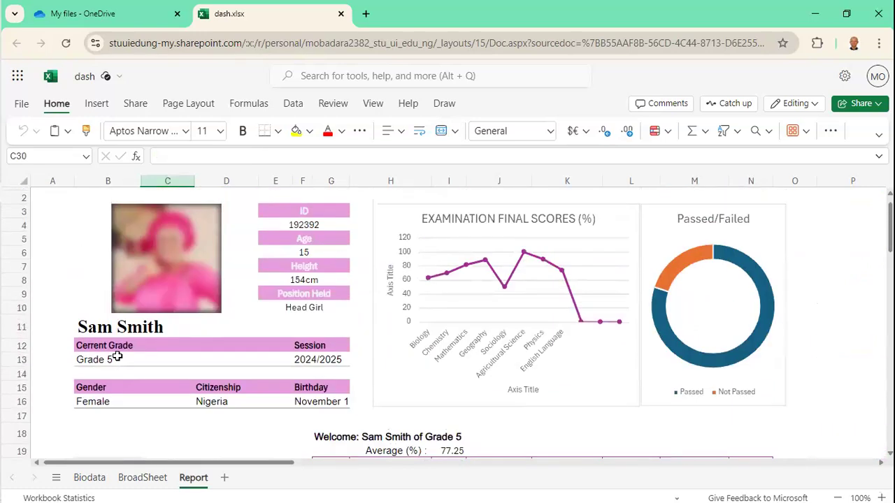
{"action": "scroll", "coordinate": [116, 356], "scroll_direction": "up", "scroll_amount": 1}
Browse the E4 student ID drop-down list and close it without changing the student
{"action": "left_click", "coordinate": [325, 236]}
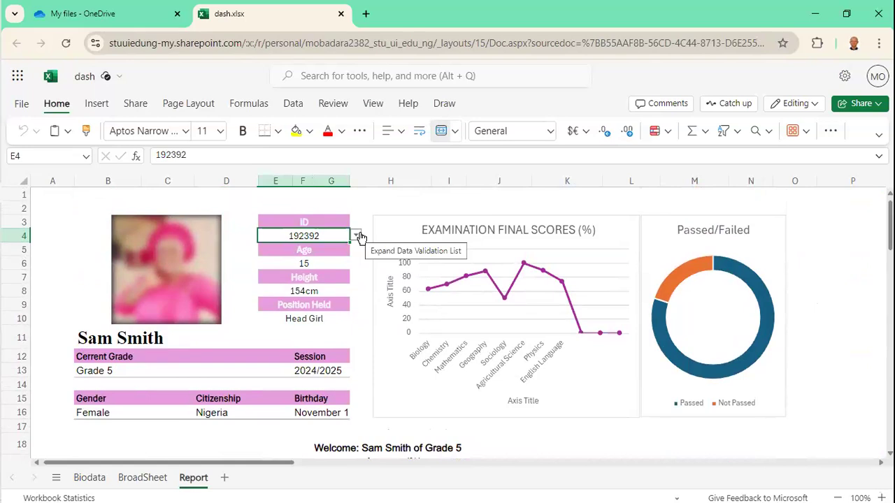
{"action": "scroll", "coordinate": [313, 322], "scroll_direction": "down", "scroll_amount": 8}
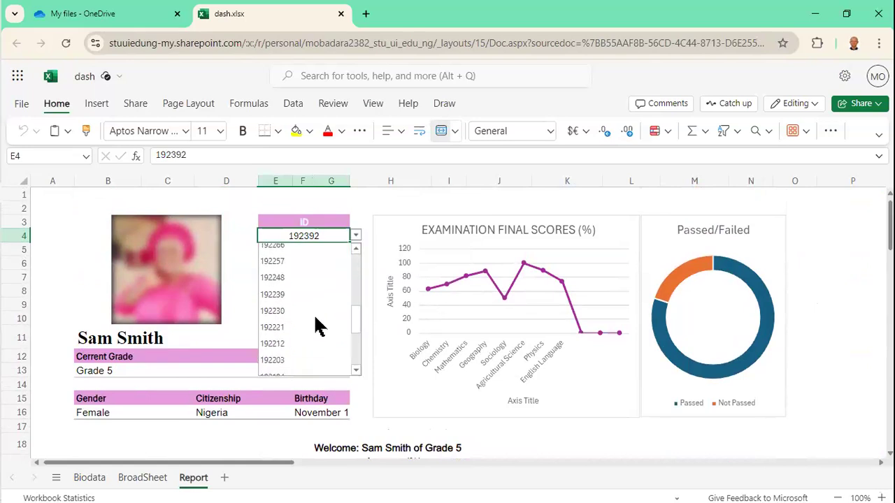
{"action": "left_click", "coordinate": [68, 303]}
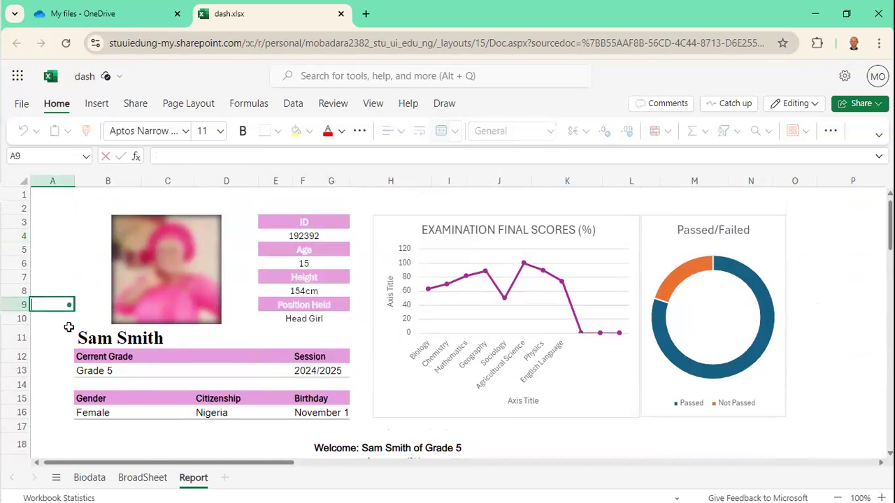
{"action": "left_click", "coordinate": [94, 480]}
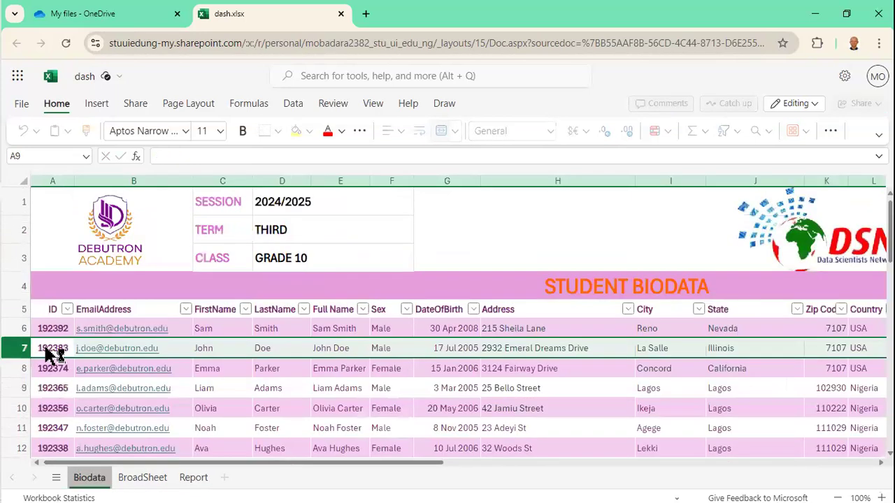
{"action": "scroll", "coordinate": [56, 386], "scroll_direction": "down", "scroll_amount": 5}
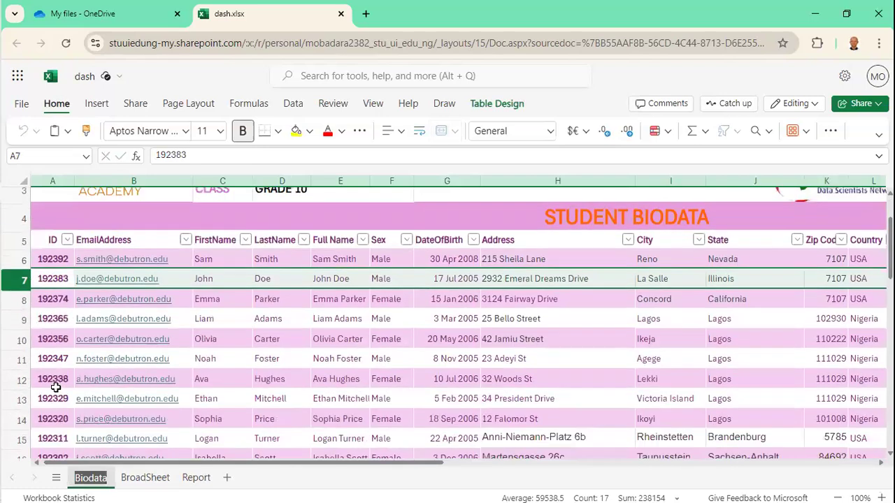
{"action": "left_click", "coordinate": [56, 249]}
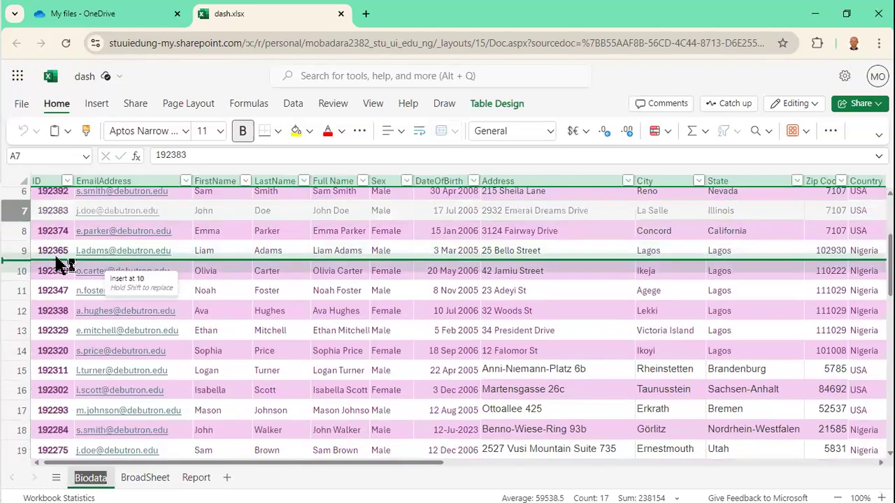
{"action": "key", "text": "ctrl+z"}
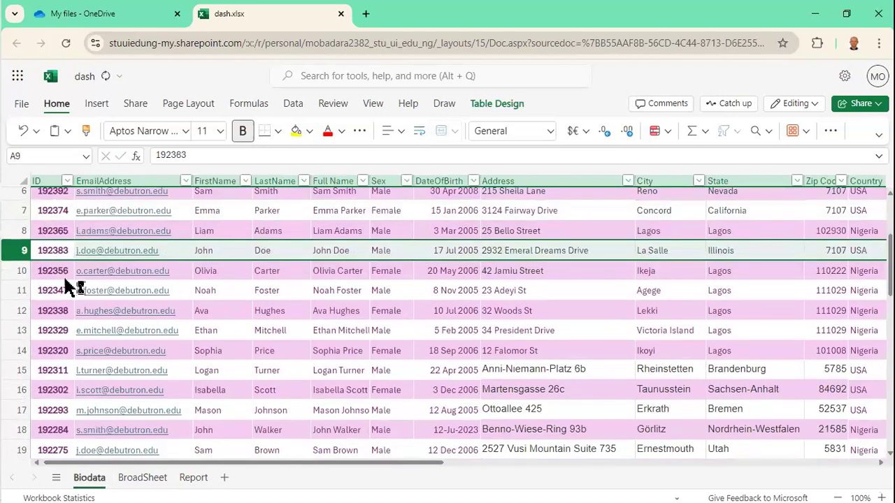
{"action": "key", "text": "ctrl+y"}
{"action": "scroll", "coordinate": [91, 308], "scroll_direction": "up", "scroll_amount": 5}
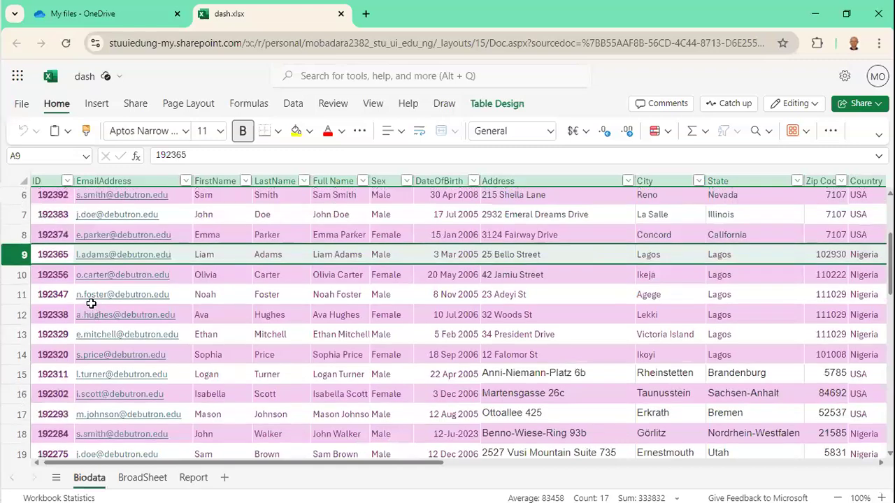
{"action": "left_click", "coordinate": [190, 479]}
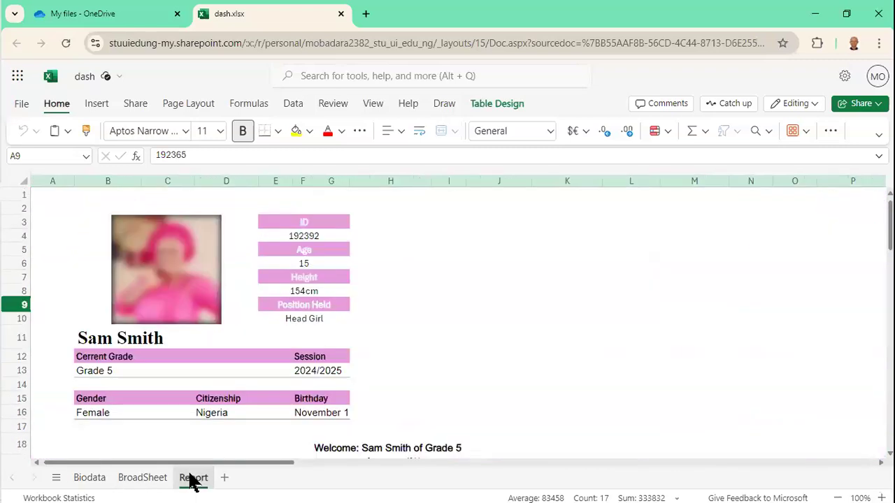
{"action": "left_click", "coordinate": [336, 236]}
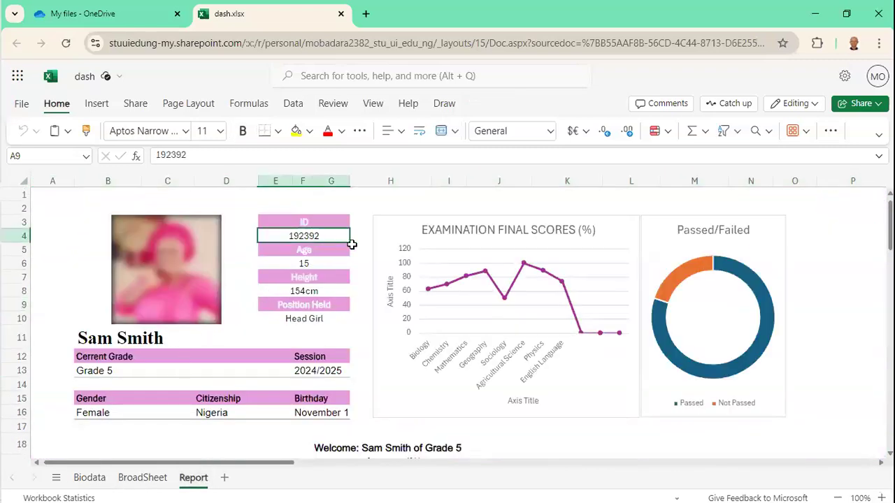
{"action": "left_click", "coordinate": [356, 237]}
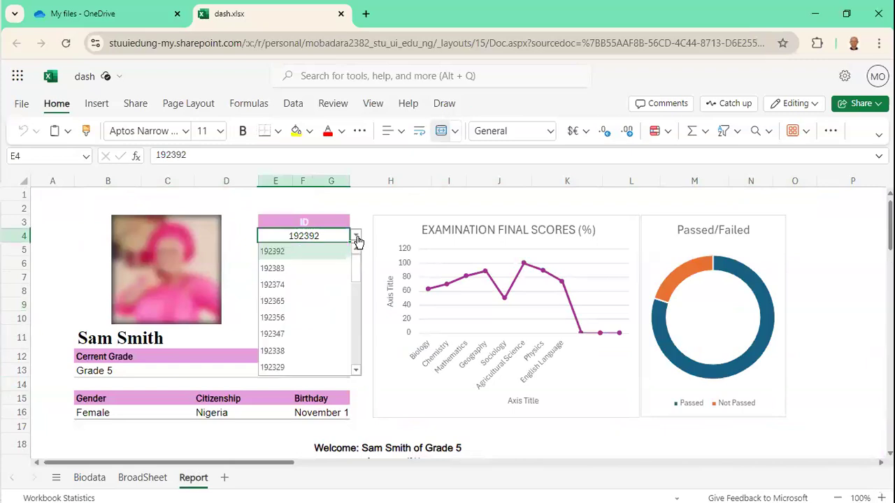
{"action": "left_click", "coordinate": [279, 286]}
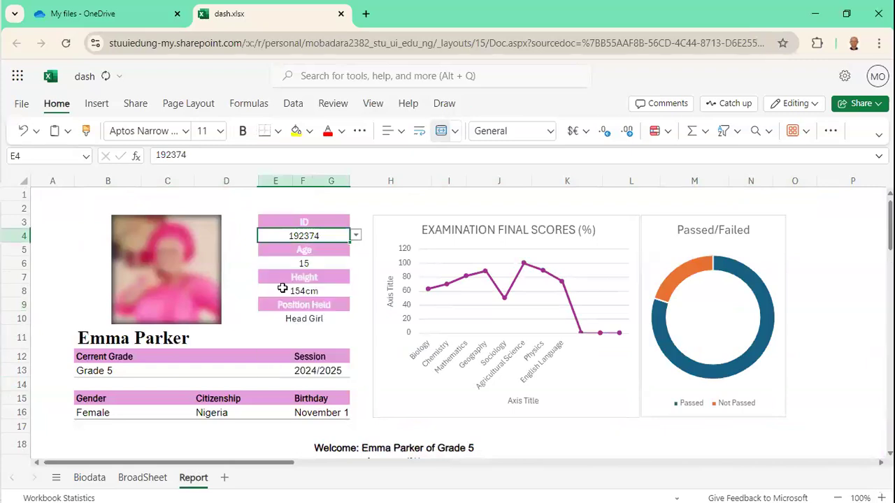
{"action": "left_click", "coordinate": [96, 343]}
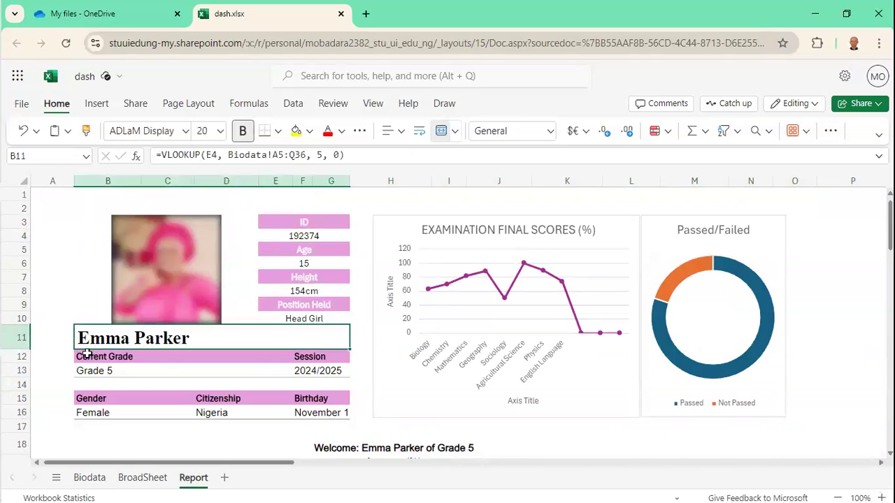
{"action": "left_click", "coordinate": [347, 238]}
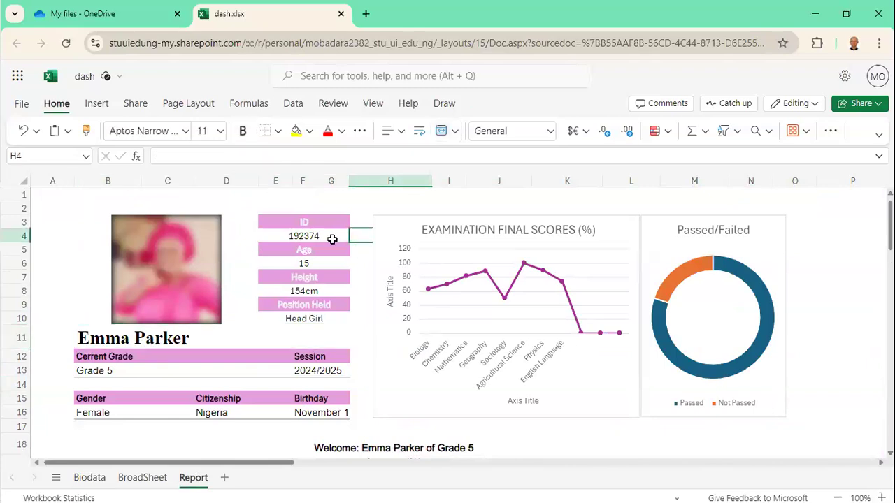
{"action": "left_click", "coordinate": [355, 238]}
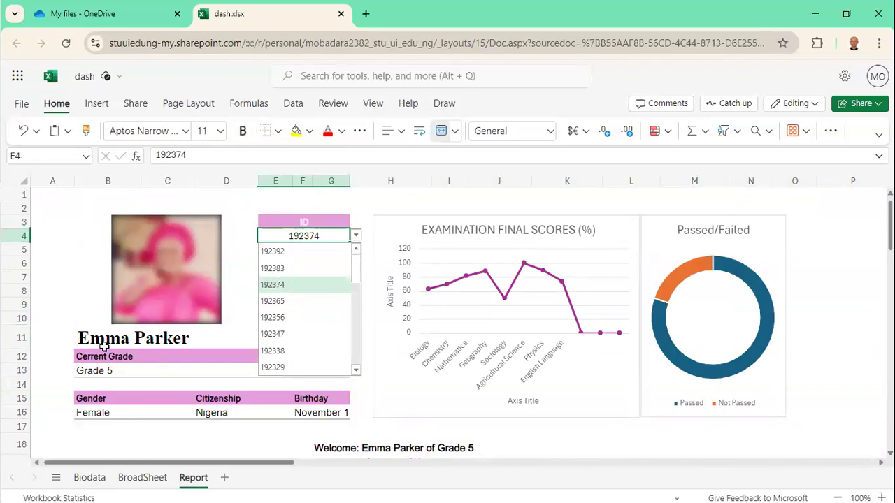
{"action": "key", "text": "Up"}
{"action": "key", "text": "Return"}
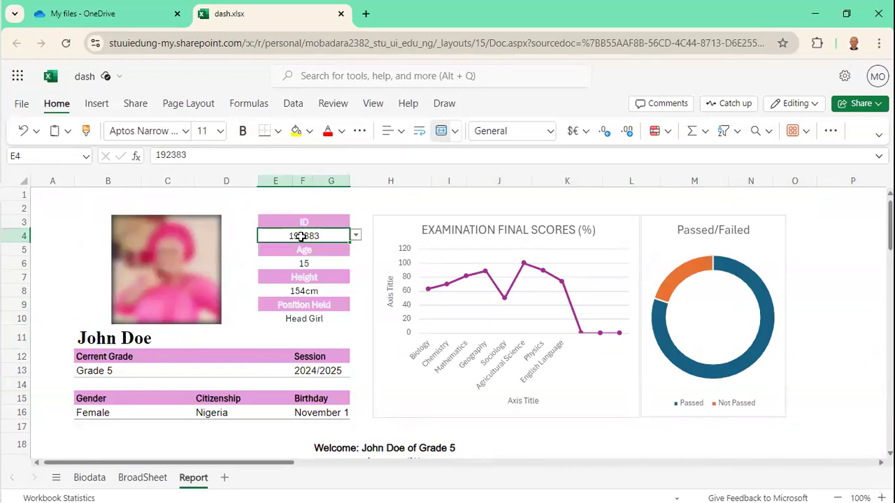
{"action": "scroll", "coordinate": [293, 272], "scroll_direction": "down", "scroll_amount": 6}
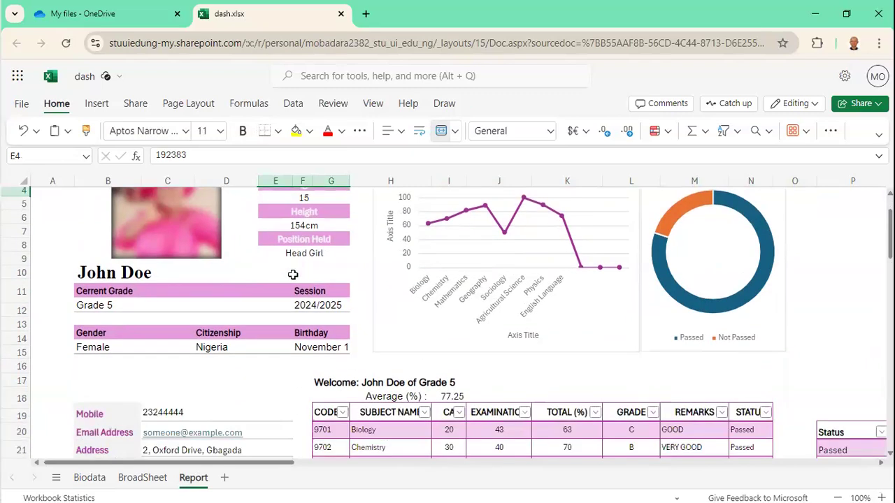
{"action": "scroll", "coordinate": [220, 319], "scroll_direction": "down", "scroll_amount": 4}
{"action": "scroll", "coordinate": [219, 318], "scroll_direction": "up", "scroll_amount": 4}
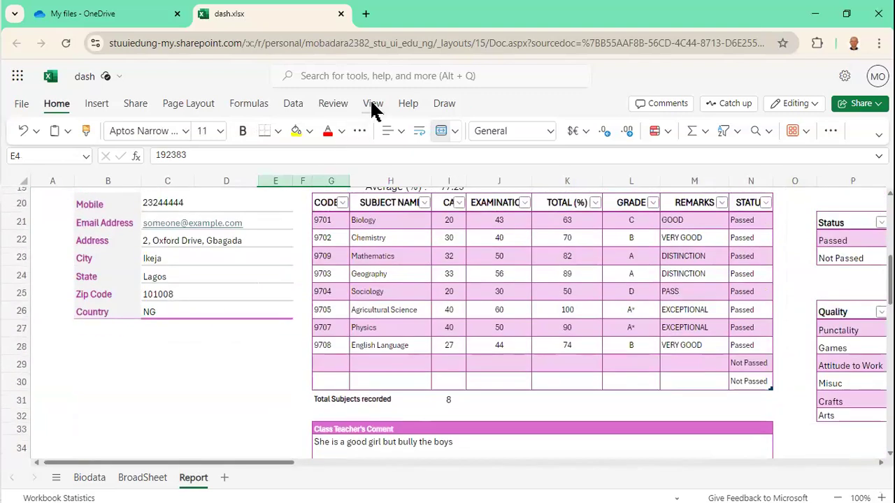
{"action": "left_click", "coordinate": [373, 105]}
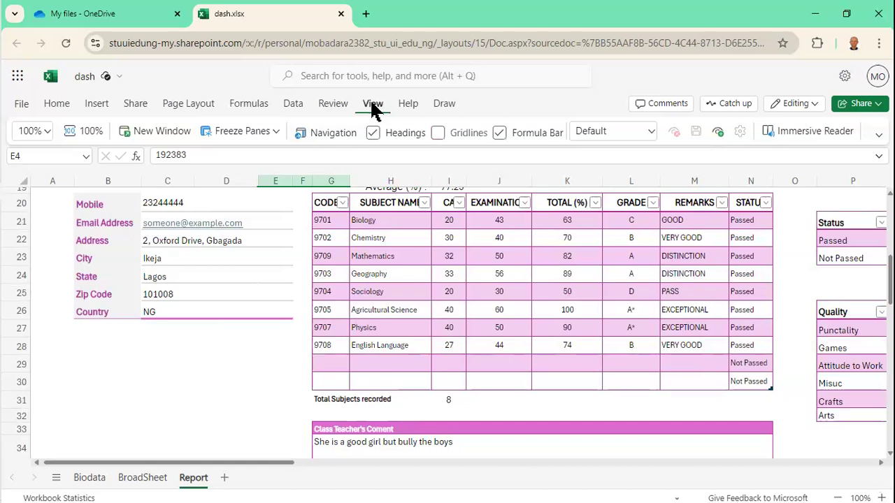
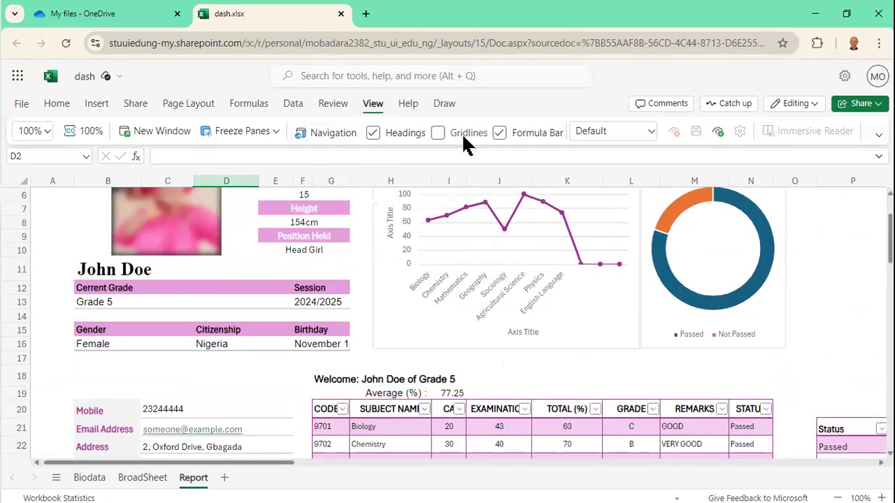
Turn on gridlines for the Report sheet
{"action": "left_click", "coordinate": [438, 132]}
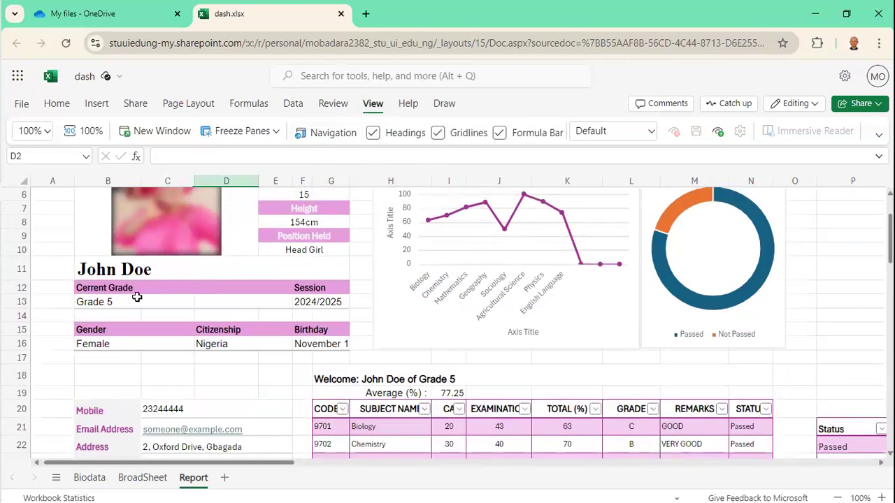
{"action": "scroll", "coordinate": [136, 312], "scroll_direction": "down", "scroll_amount": 2}
{"action": "scroll", "coordinate": [136, 312], "scroll_direction": "up", "scroll_amount": 3}
{"action": "scroll", "coordinate": [137, 312], "scroll_direction": "up", "scroll_amount": 1}
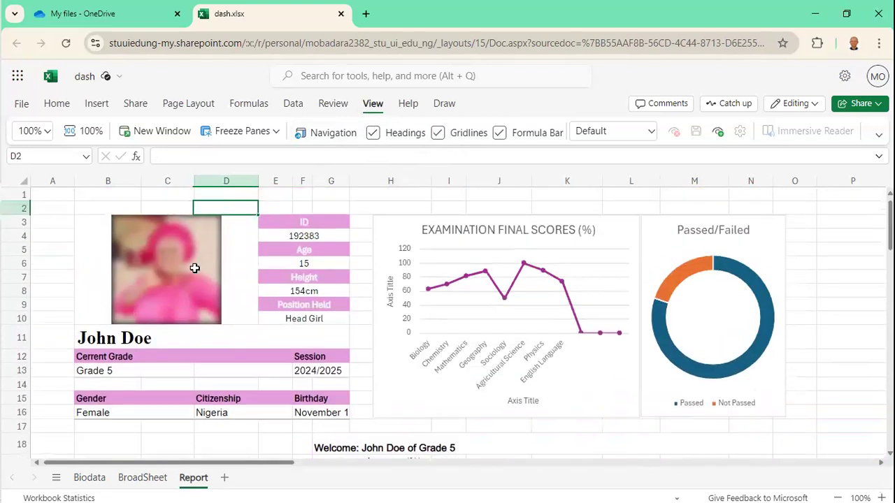
Review the Age, Height, Position Held and Head Girl cells, then go to the File menu
{"action": "left_click", "coordinate": [316, 248]}
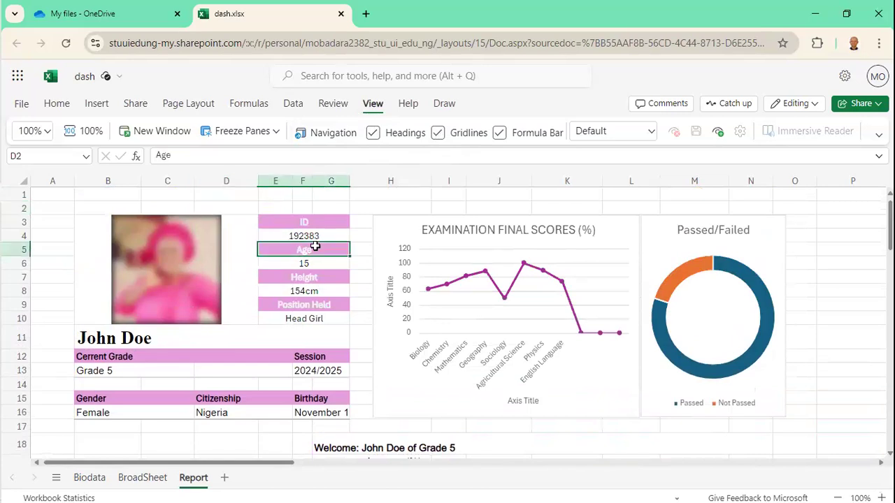
{"action": "left_click", "coordinate": [332, 279]}
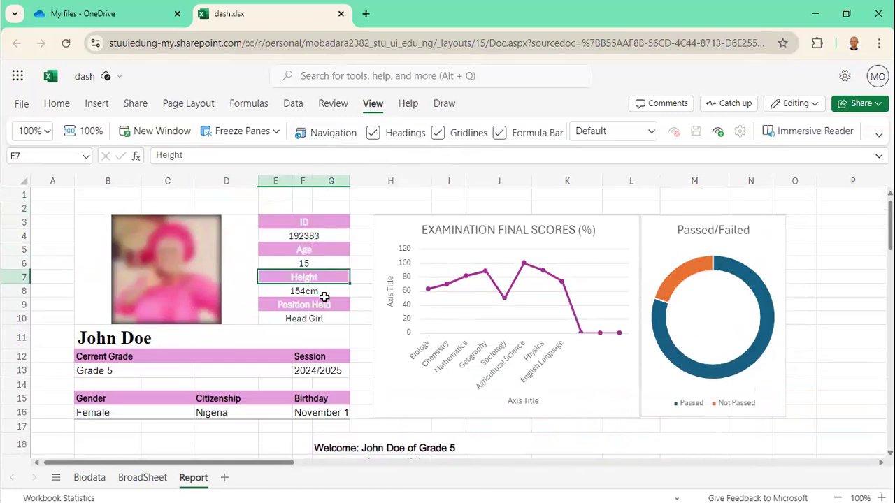
{"action": "left_click", "coordinate": [335, 308]}
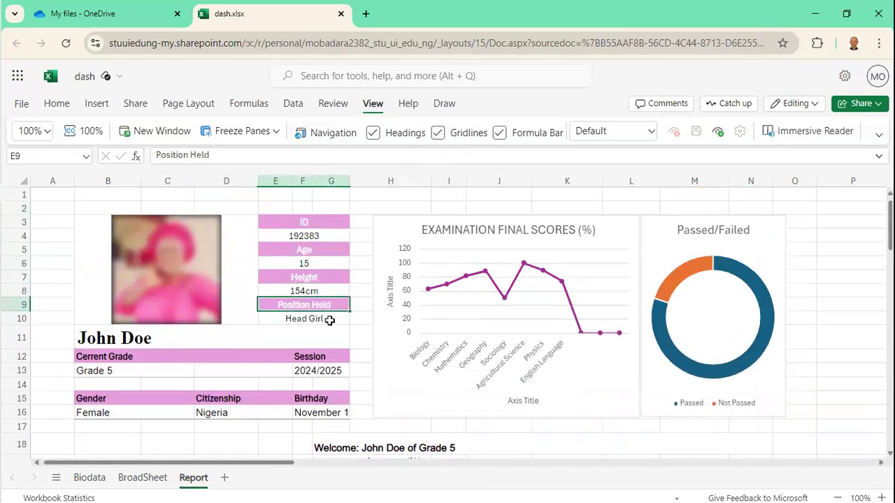
{"action": "left_click", "coordinate": [310, 319]}
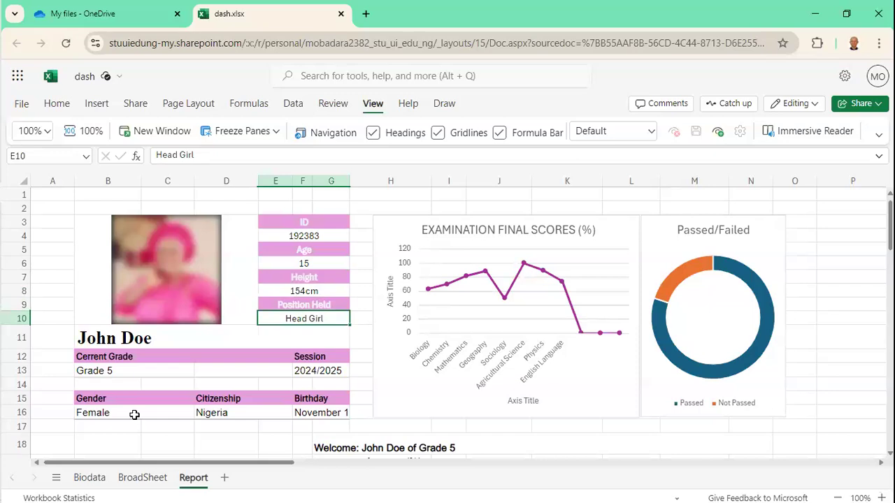
{"action": "scroll", "coordinate": [419, 349], "scroll_direction": "down", "scroll_amount": 5}
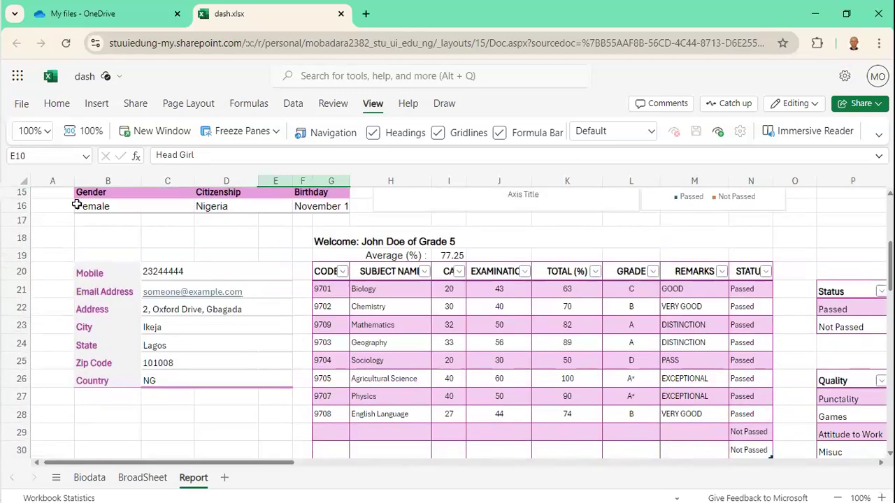
{"action": "left_click", "coordinate": [21, 105]}
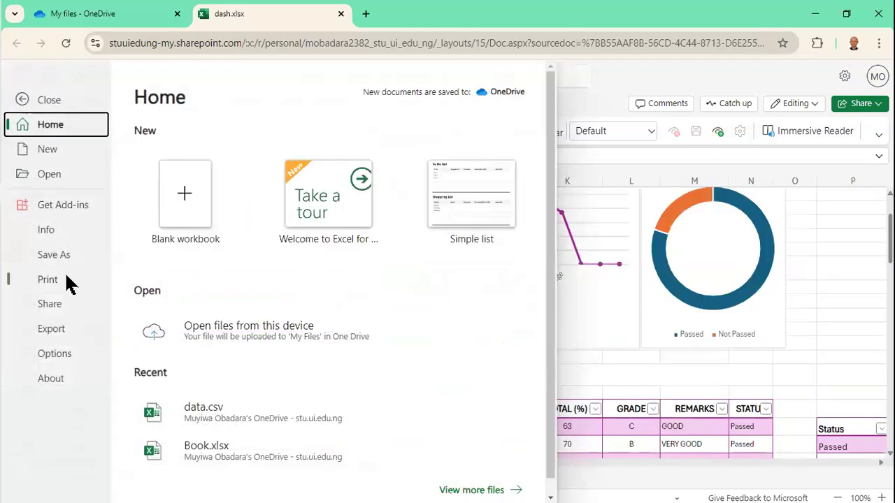
Open the print-friendly preview showing the Report sheet on two A4 portrait pages
{"action": "left_click", "coordinate": [50, 282]}
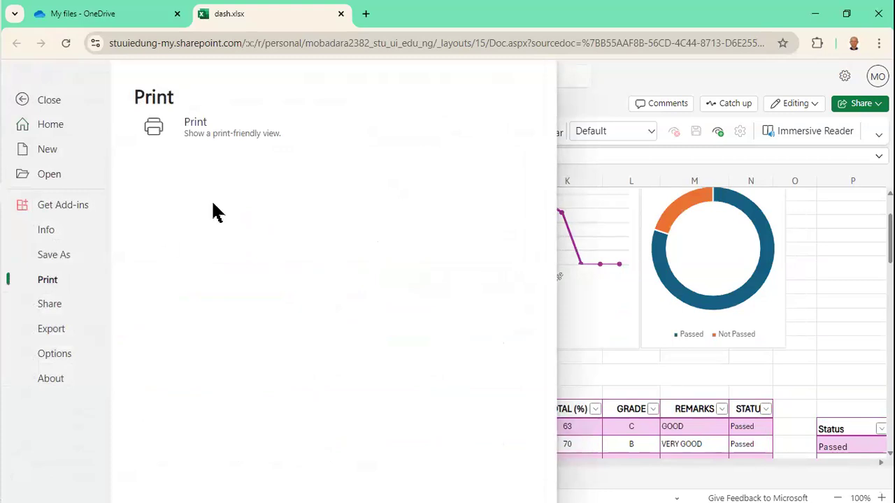
{"action": "left_click", "coordinate": [251, 140]}
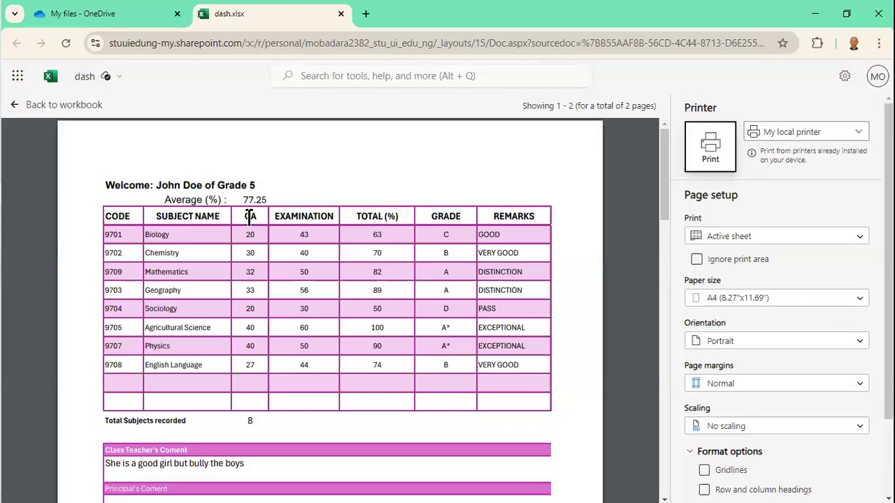
{"action": "scroll", "coordinate": [250, 217], "scroll_direction": "down", "scroll_amount": 7}
{"action": "scroll", "coordinate": [250, 217], "scroll_direction": "down", "scroll_amount": 4}
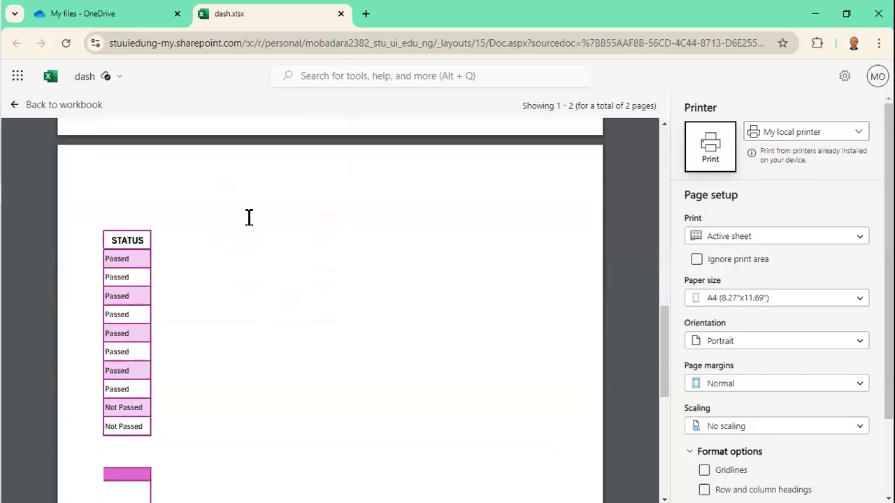
{"action": "scroll", "coordinate": [249, 217], "scroll_direction": "up", "scroll_amount": 10}
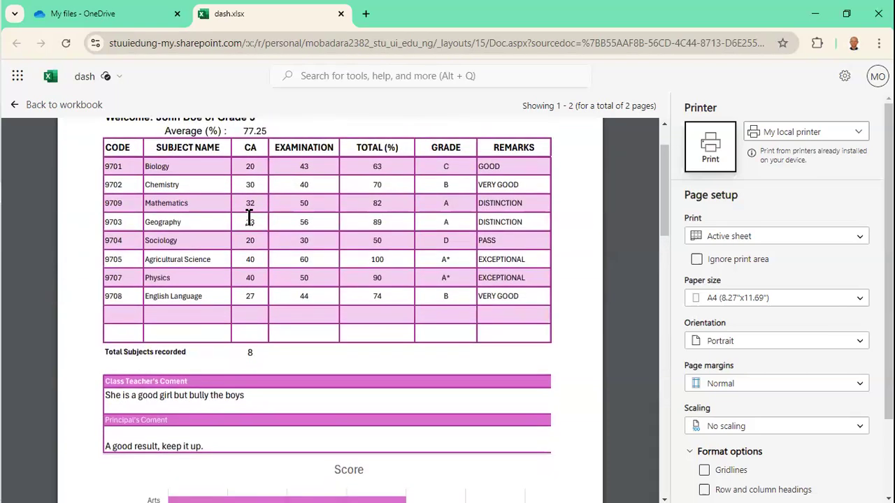
{"action": "scroll", "coordinate": [249, 217], "scroll_direction": "up", "scroll_amount": 2}
{"action": "scroll", "coordinate": [395, 213], "scroll_direction": "down", "scroll_amount": 9}
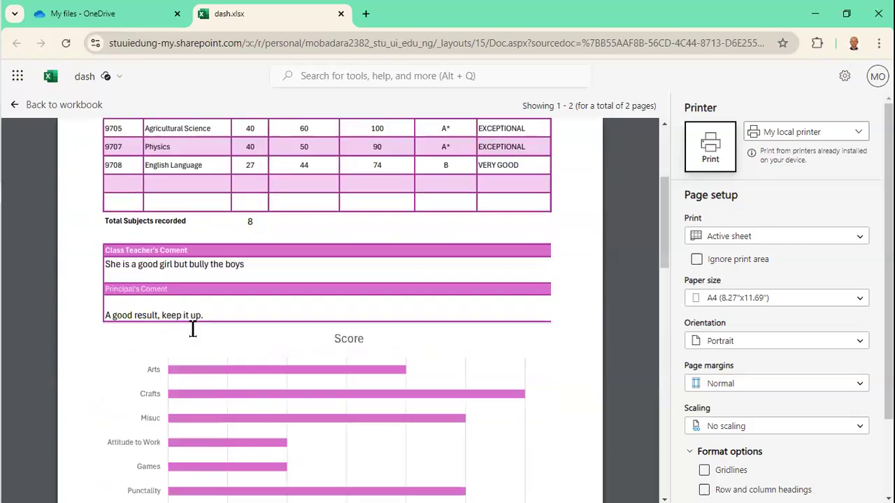
{"action": "scroll", "coordinate": [125, 402], "scroll_direction": "down", "scroll_amount": 2}
{"action": "scroll", "coordinate": [128, 366], "scroll_direction": "up", "scroll_amount": 10}
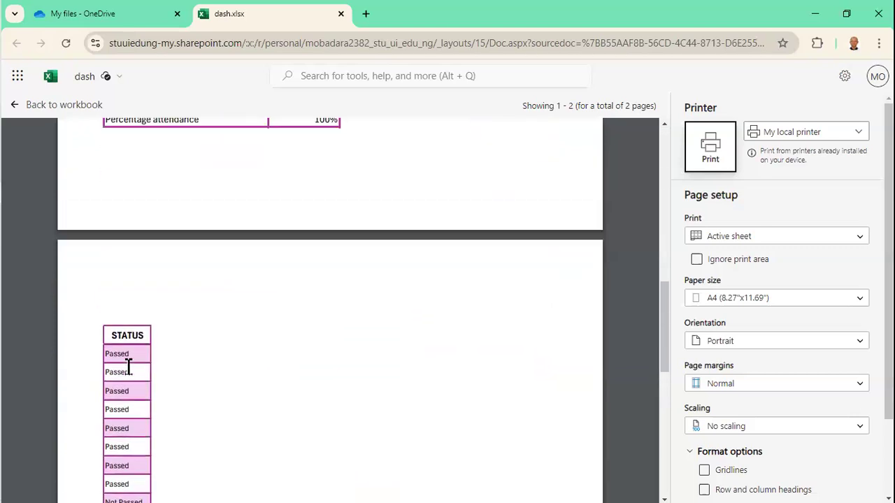
{"action": "scroll", "coordinate": [128, 366], "scroll_direction": "down", "scroll_amount": 10}
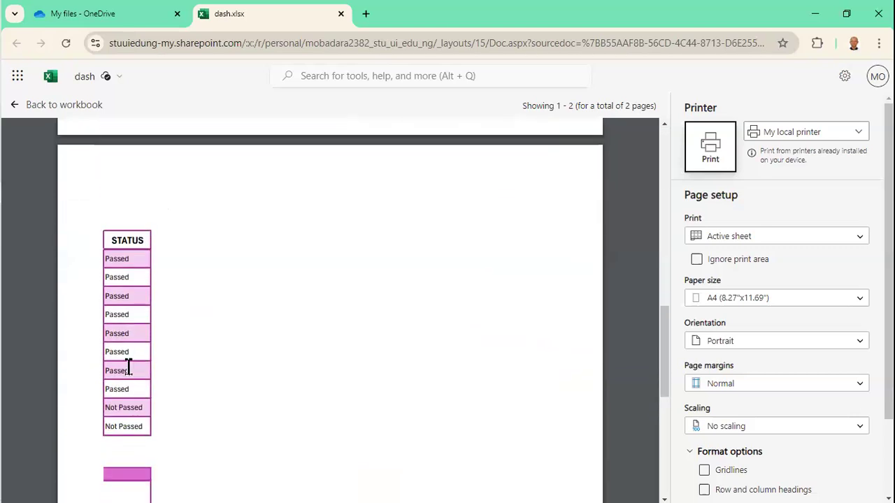
{"action": "scroll", "coordinate": [128, 366], "scroll_direction": "up", "scroll_amount": 4}
{"action": "scroll", "coordinate": [128, 365], "scroll_direction": "up", "scroll_amount": 2}
{"action": "scroll", "coordinate": [129, 368], "scroll_direction": "down", "scroll_amount": 2}
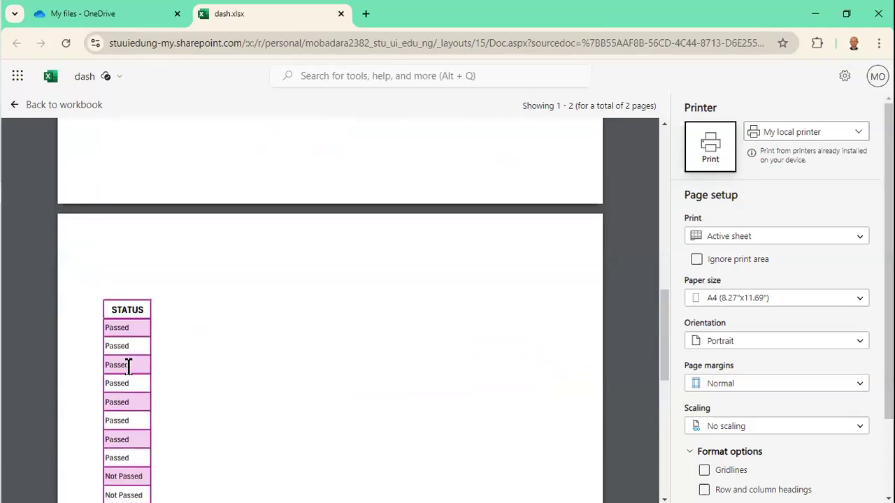
{"action": "scroll", "coordinate": [132, 342], "scroll_direction": "down", "scroll_amount": 2}
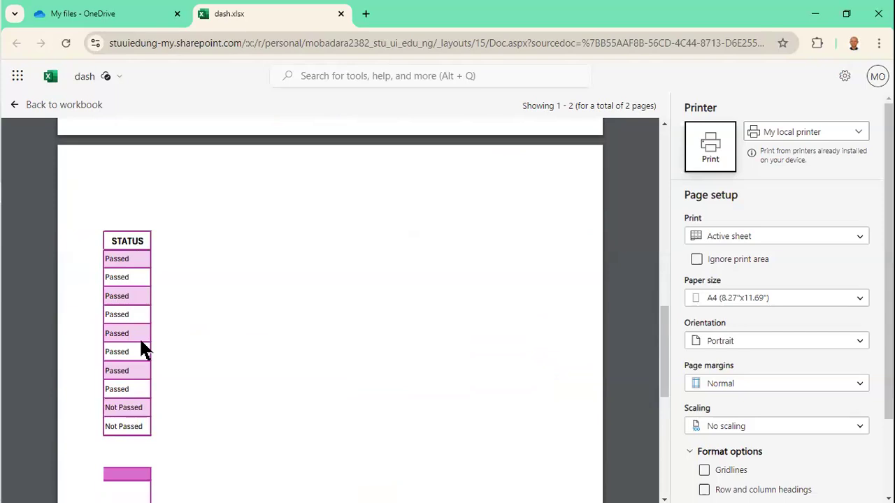
{"action": "scroll", "coordinate": [141, 349], "scroll_direction": "up", "scroll_amount": 10}
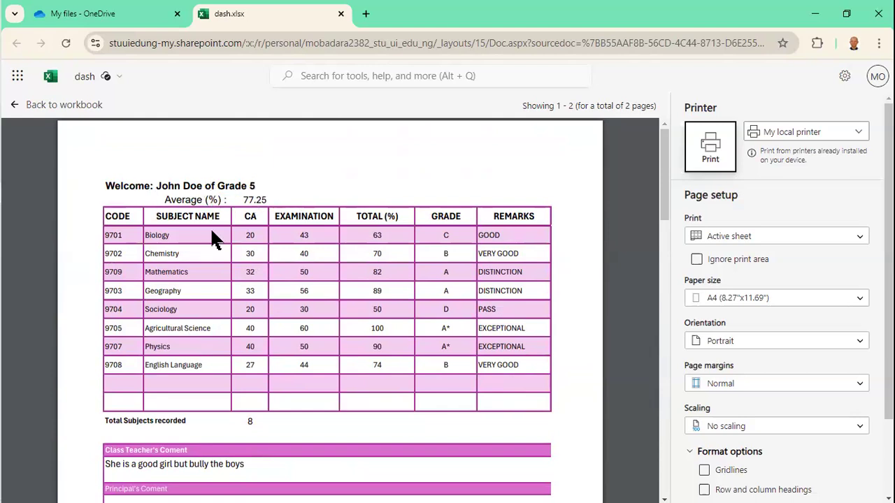
{"action": "scroll", "coordinate": [212, 238], "scroll_direction": "down", "scroll_amount": 3}
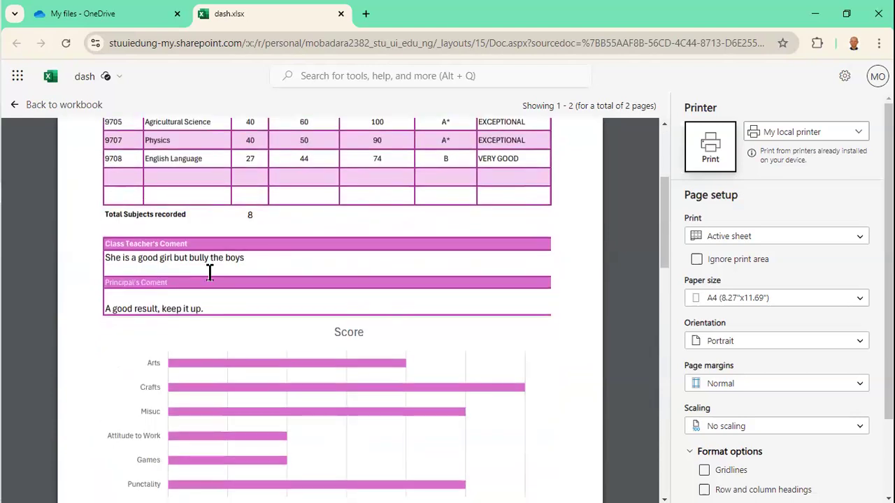
{"action": "scroll", "coordinate": [259, 309], "scroll_direction": "down", "scroll_amount": 4}
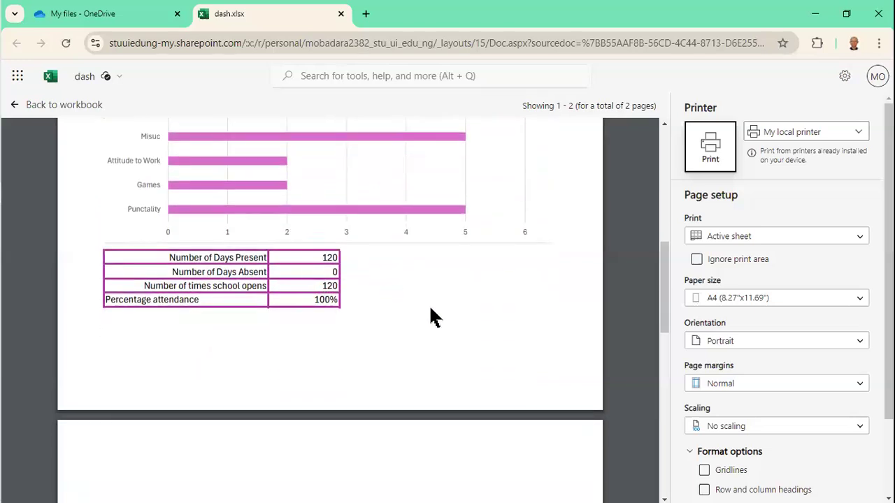
{"action": "scroll", "coordinate": [430, 316], "scroll_direction": "up", "scroll_amount": 7}
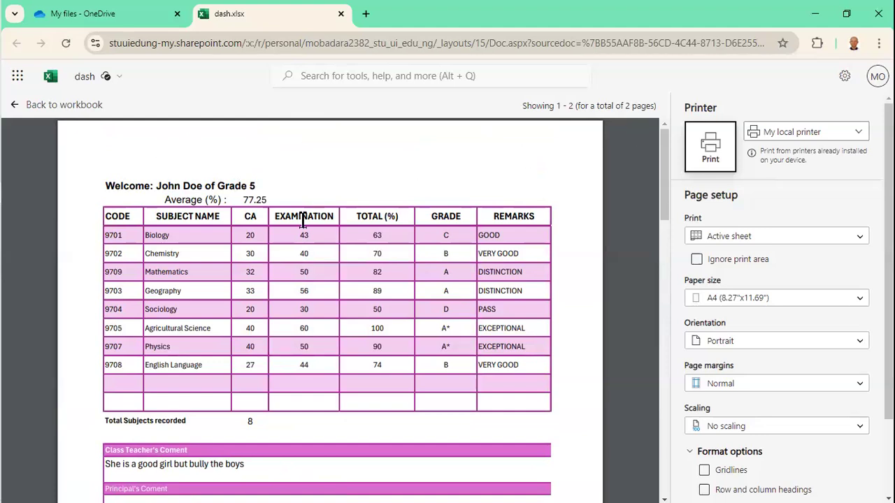
{"action": "scroll", "coordinate": [246, 218], "scroll_direction": "down", "scroll_amount": 1}
{"action": "scroll", "coordinate": [231, 252], "scroll_direction": "down", "scroll_amount": 4}
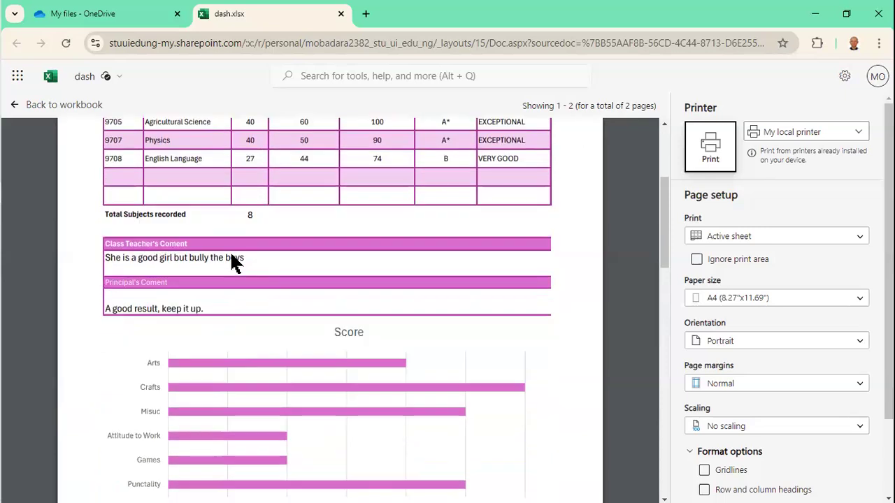
{"action": "scroll", "coordinate": [232, 267], "scroll_direction": "down", "scroll_amount": 3}
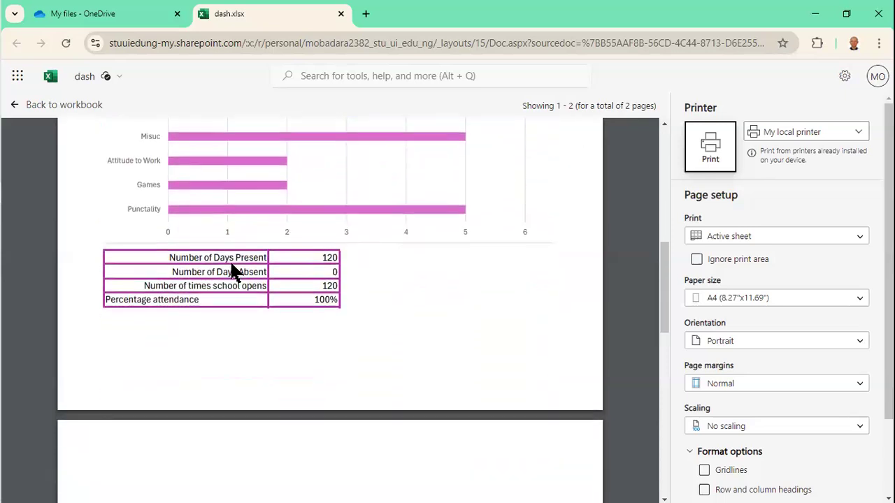
{"action": "scroll", "coordinate": [232, 265], "scroll_direction": "down", "scroll_amount": 4}
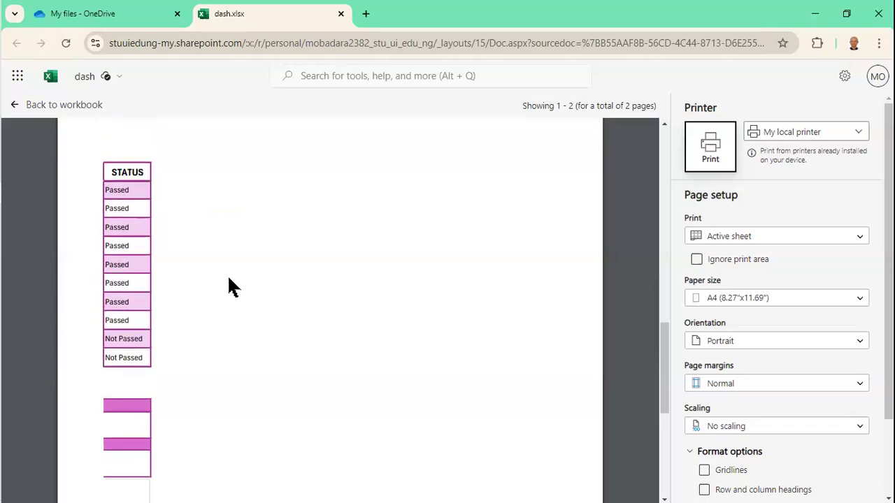
{"action": "scroll", "coordinate": [240, 250], "scroll_direction": "up", "scroll_amount": 5}
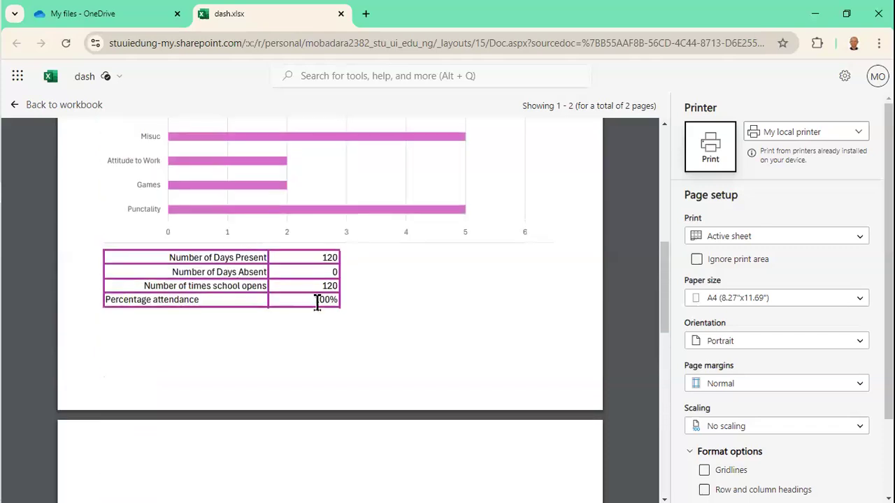
{"action": "scroll", "coordinate": [365, 297], "scroll_direction": "up", "scroll_amount": 8}
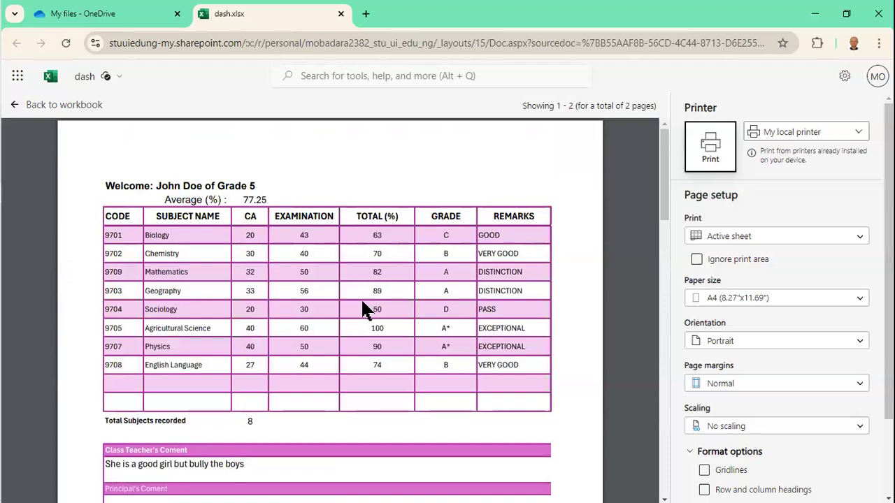
{"action": "left_click", "coordinate": [28, 105]}
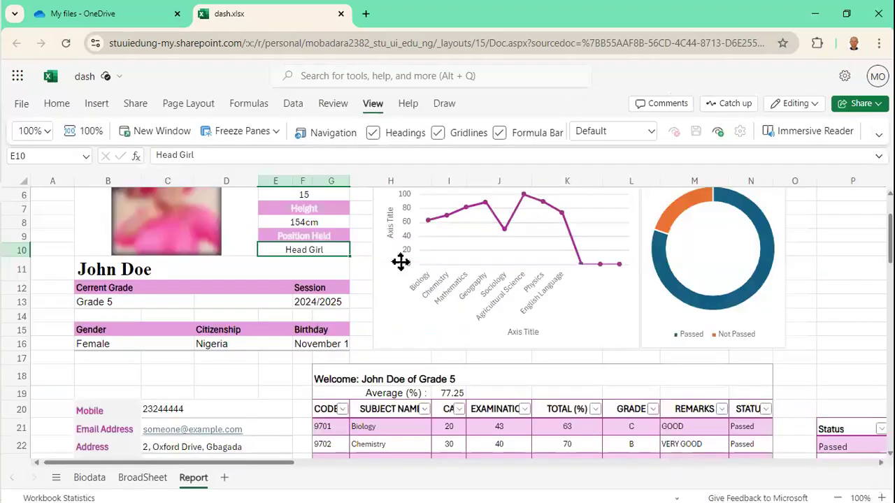
Drag-select the report block from the Welcome title G18 down past the attendance table
{"action": "scroll", "coordinate": [429, 291], "scroll_direction": "up", "scroll_amount": 2}
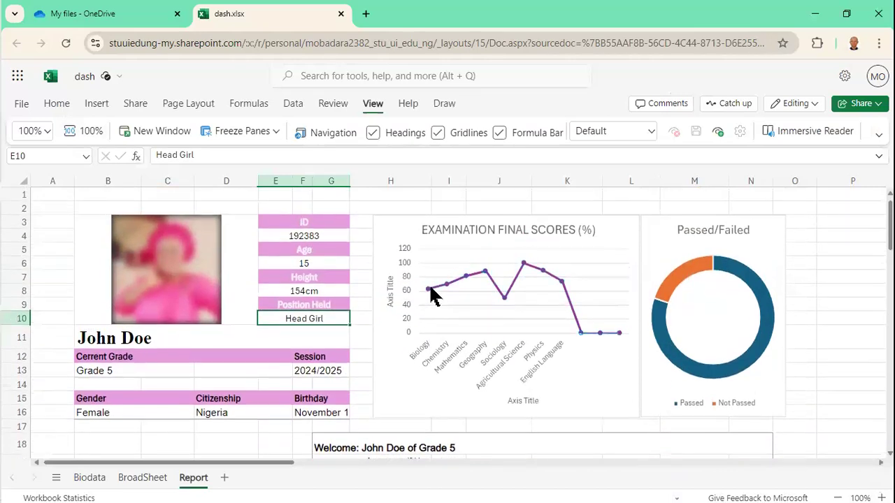
{"action": "scroll", "coordinate": [430, 288], "scroll_direction": "down", "scroll_amount": 5}
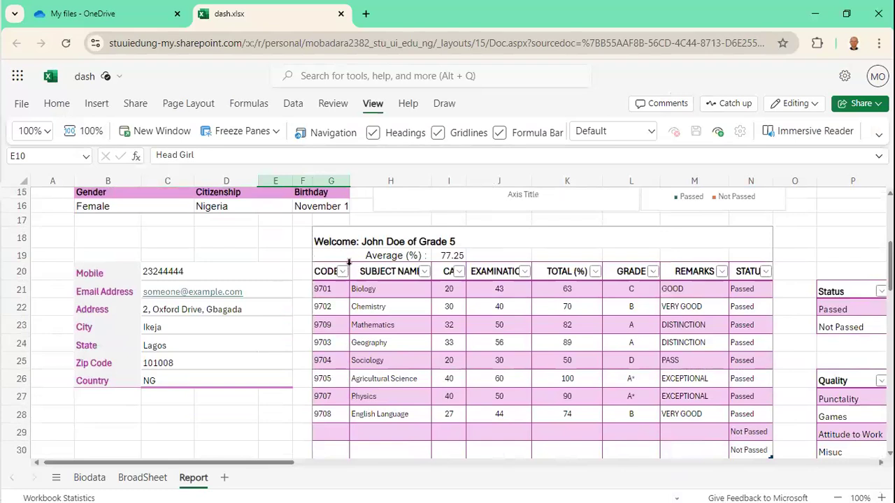
{"action": "left_click", "coordinate": [700, 240]}
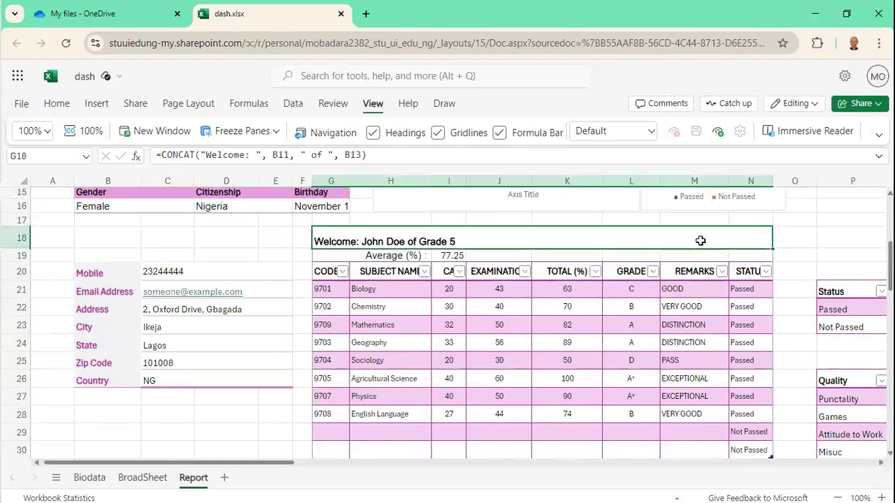
{"action": "left_click", "coordinate": [236, 287]}
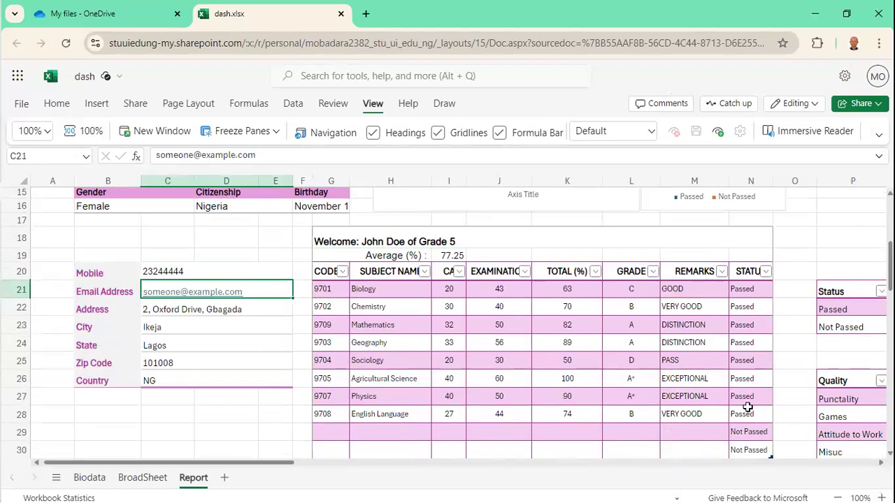
{"action": "scroll", "coordinate": [587, 403], "scroll_direction": "down", "scroll_amount": 1}
{"action": "scroll", "coordinate": [340, 334], "scroll_direction": "down", "scroll_amount": 3}
{"action": "scroll", "coordinate": [291, 337], "scroll_direction": "up", "scroll_amount": 8}
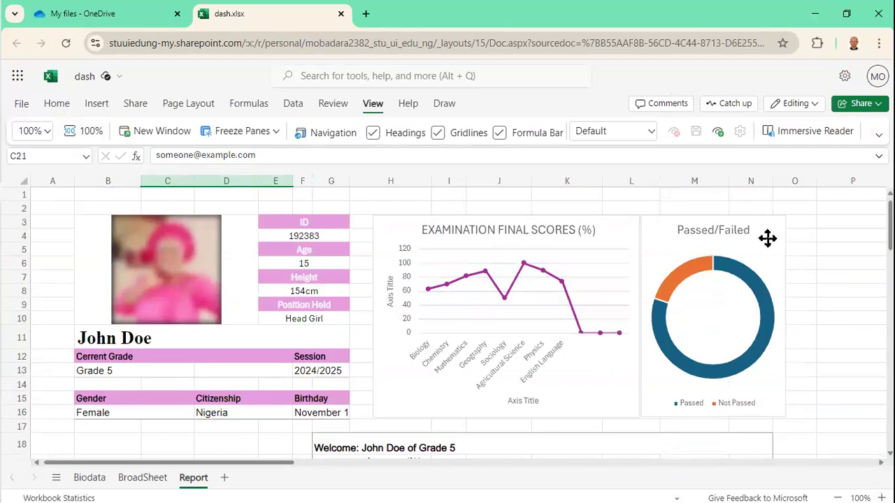
{"action": "scroll", "coordinate": [420, 315], "scroll_direction": "down", "scroll_amount": 3}
{"action": "scroll", "coordinate": [161, 244], "scroll_direction": "down", "scroll_amount": 1}
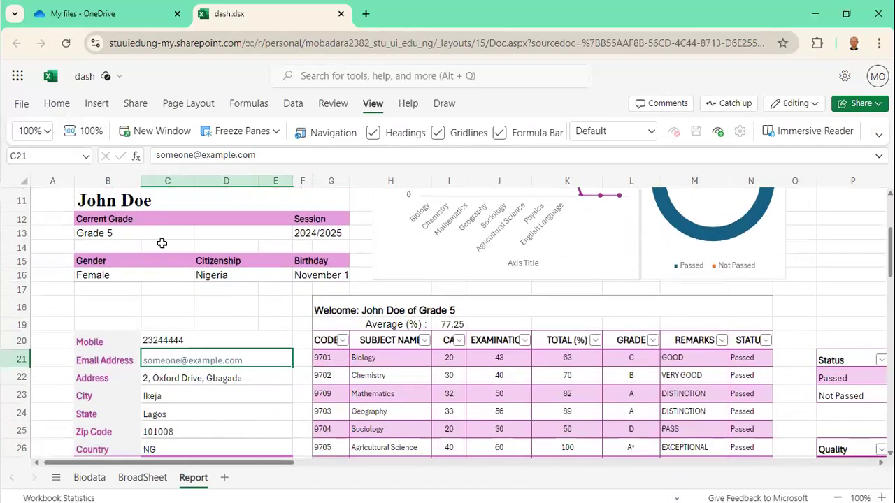
{"action": "scroll", "coordinate": [254, 296], "scroll_direction": "down", "scroll_amount": 2}
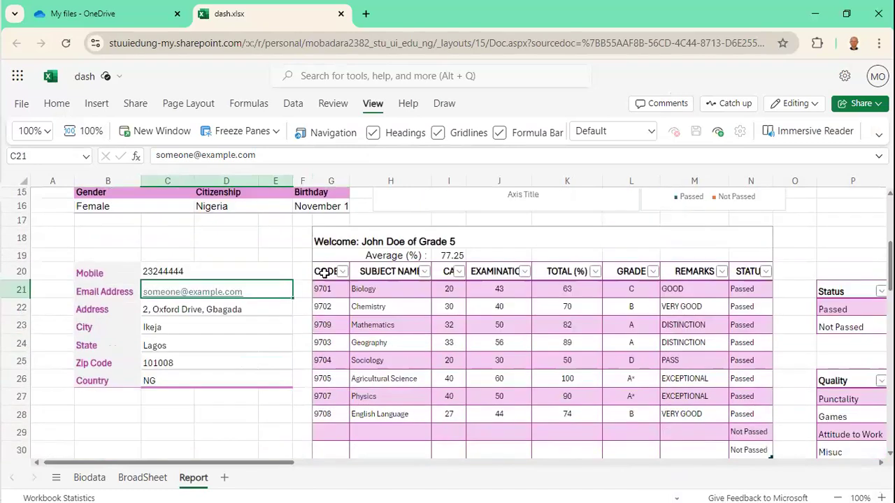
{"action": "left_click_drag", "start_coordinate": [329, 241], "coordinate": [322, 394]}
{"action": "key", "text": "F2"}
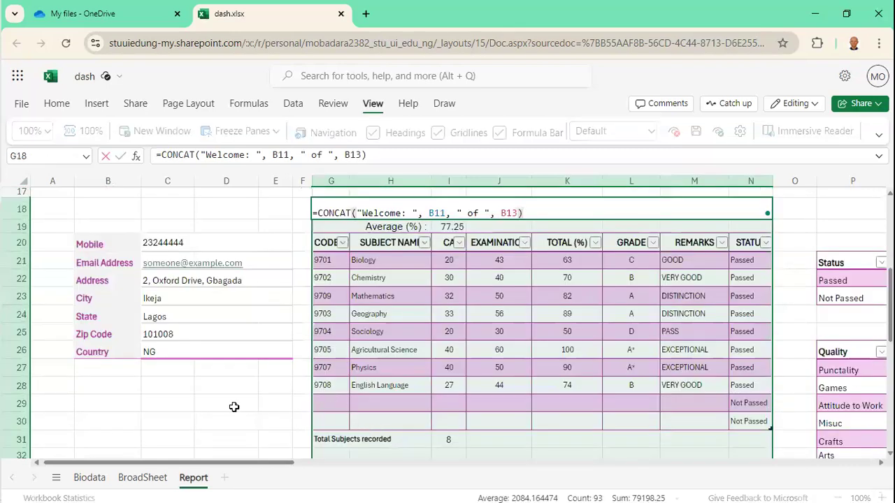
{"action": "left_click", "coordinate": [266, 404]}
{"action": "scroll", "coordinate": [267, 401], "scroll_direction": "down", "scroll_amount": 1}
{"action": "scroll", "coordinate": [266, 401], "scroll_direction": "down", "scroll_amount": 1}
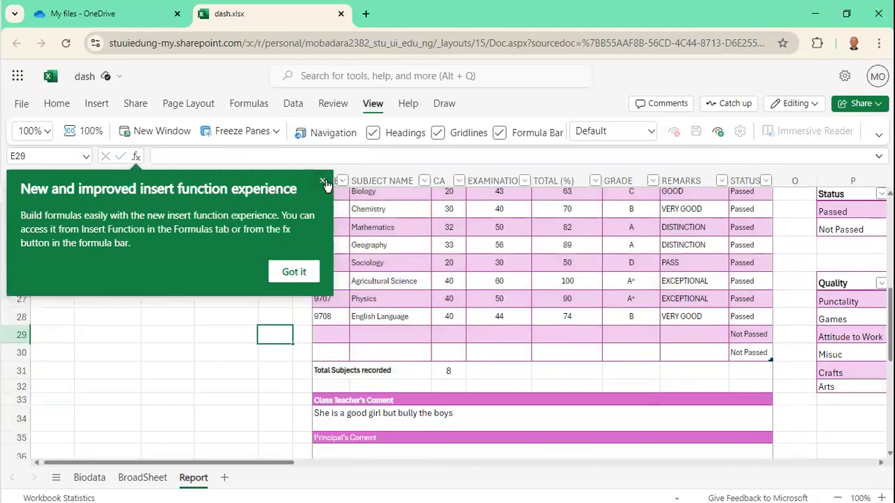
{"action": "left_click", "coordinate": [294, 271]}
{"action": "left_click", "coordinate": [187, 364]}
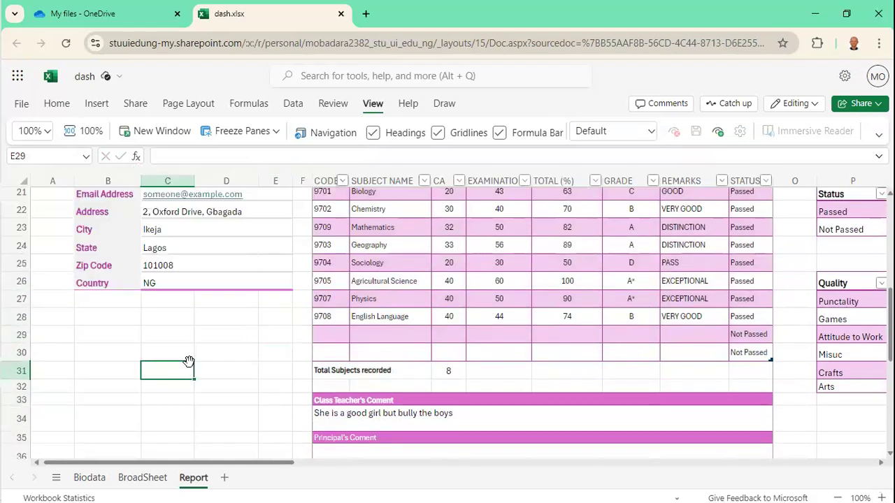
{"action": "scroll", "coordinate": [189, 362], "scroll_direction": "up", "scroll_amount": 1}
{"action": "scroll", "coordinate": [188, 362], "scroll_direction": "up", "scroll_amount": 5}
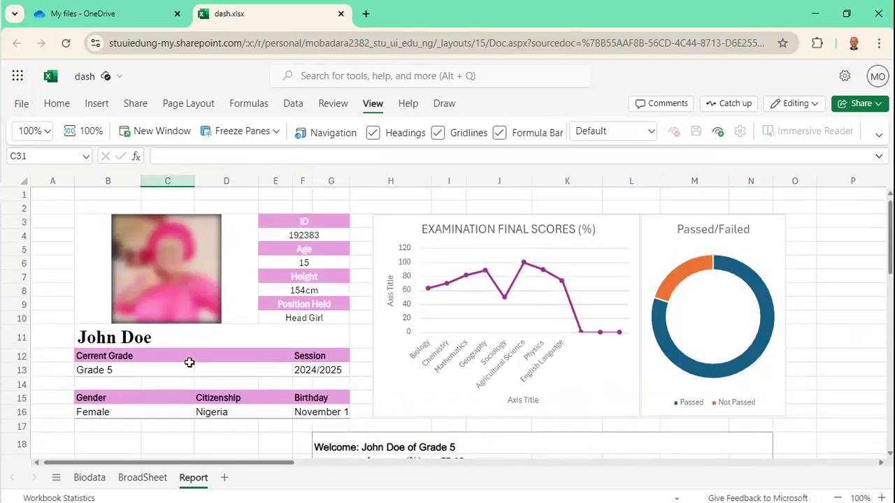
{"action": "scroll", "coordinate": [188, 363], "scroll_direction": "down", "scroll_amount": 4}
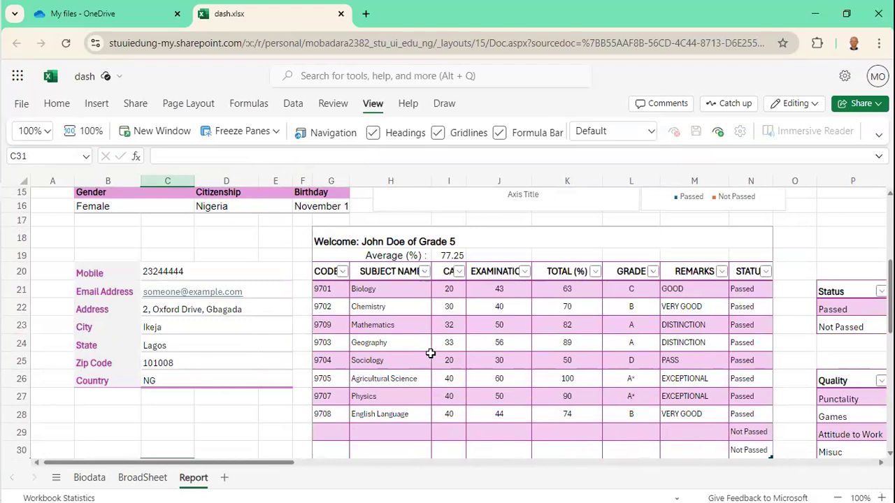
{"action": "scroll", "coordinate": [431, 353], "scroll_direction": "down", "scroll_amount": 5}
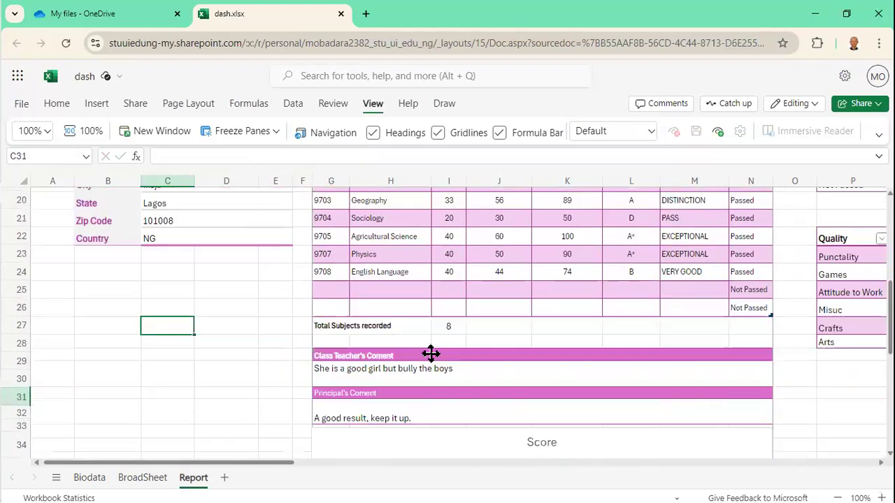
{"action": "scroll", "coordinate": [430, 353], "scroll_direction": "up", "scroll_amount": 3}
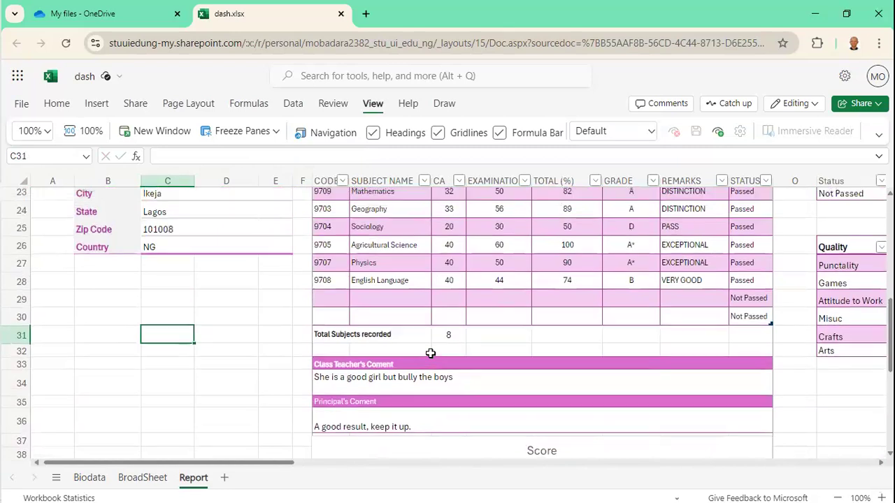
{"action": "scroll", "coordinate": [431, 354], "scroll_direction": "up", "scroll_amount": 3}
{"action": "scroll", "coordinate": [311, 310], "scroll_direction": "up", "scroll_amount": 1}
{"action": "scroll", "coordinate": [310, 309], "scroll_direction": "down", "scroll_amount": 1}
{"action": "left_click", "coordinate": [325, 239]}
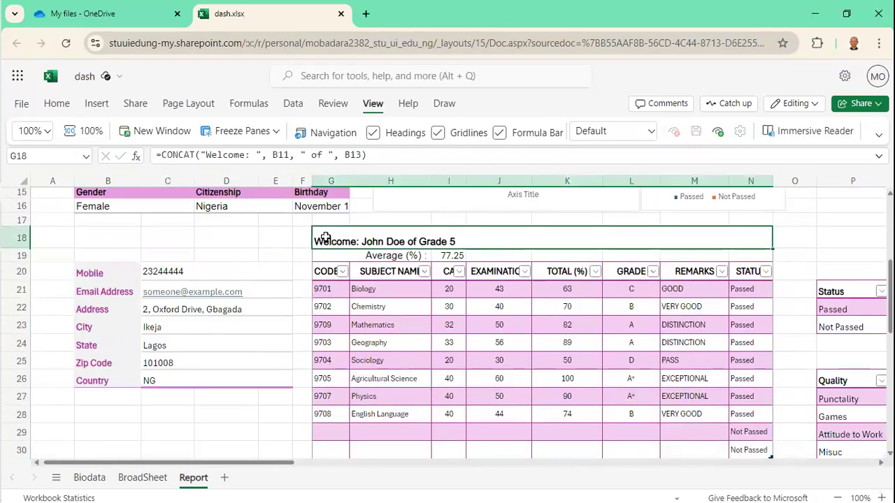
{"action": "double_click", "coordinate": [325, 239]}
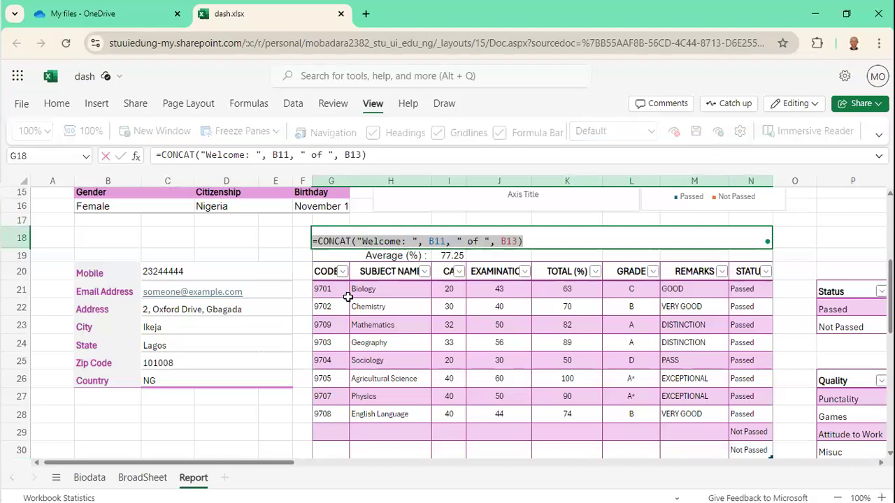
{"action": "key", "text": "Escape"}
Select G18:N56 from the Welcome title cell using Shift+Down, trimming back to row 56
{"action": "key", "text": "Left"}
{"action": "key", "text": "Left"}
{"action": "key", "text": "Down"}
{"action": "left_click", "coordinate": [334, 243]}
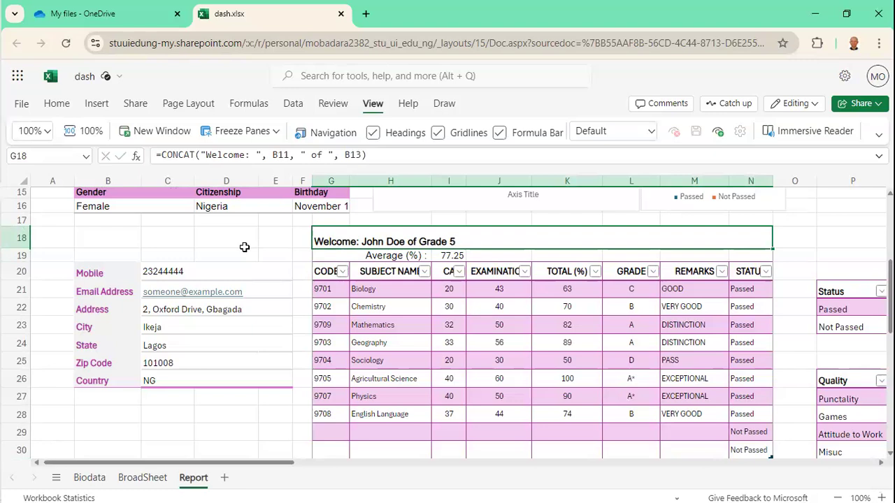
{"action": "key", "text": "shift+Down"}
{"action": "key", "text": "shift+Down"}
{"action": "key", "text": "shift+Down"}
{"action": "key", "text": "shift+Down"}
{"action": "key", "text": "shift+Down"}
{"action": "key", "text": "shift+Down"}
{"action": "key", "text": "shift+Down"}
{"action": "key", "text": "shift+Down"}
{"action": "key", "text": "shift+Down"}
{"action": "key", "text": "shift+Down"}
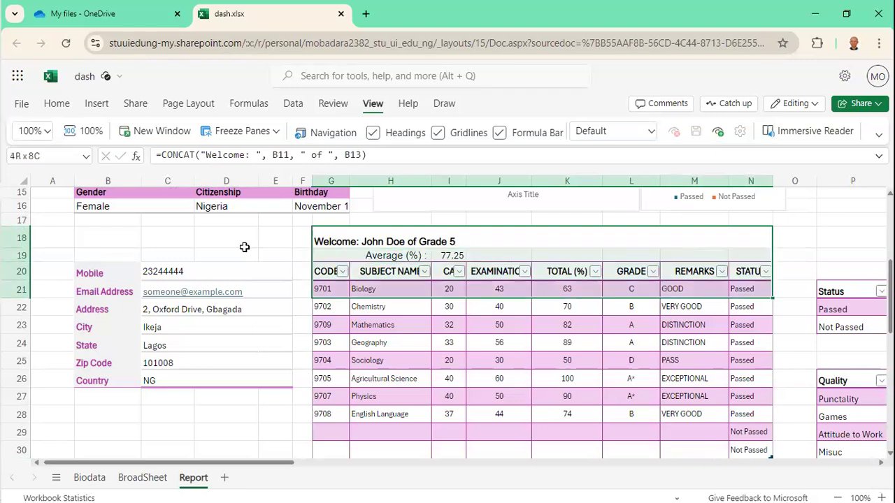
{"action": "key", "text": "shift+Down"}
{"action": "key", "text": "shift+Down"}
{"action": "key", "text": "shift+Down"}
{"action": "key", "text": "shift+Down"}
{"action": "key", "text": "shift+Down"}
{"action": "key", "text": "shift+Down"}
{"action": "key", "text": "shift+Down"}
{"action": "key", "text": "shift+Down"}
{"action": "key", "text": "shift+Down"}
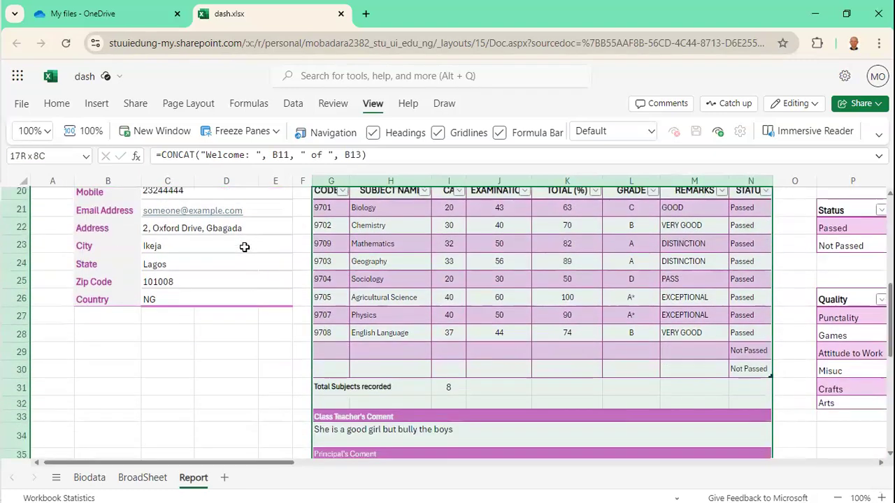
{"action": "key", "text": "shift+Down"}
{"action": "key", "text": "shift+Down"}
{"action": "key", "text": "shift+Down"}
{"action": "key", "text": "shift+Down"}
{"action": "key", "text": "shift+Down"}
{"action": "key", "text": "shift+Down"}
{"action": "key", "text": "shift+Down"}
{"action": "key", "text": "shift+Down"}
{"action": "key", "text": "shift+Down"}
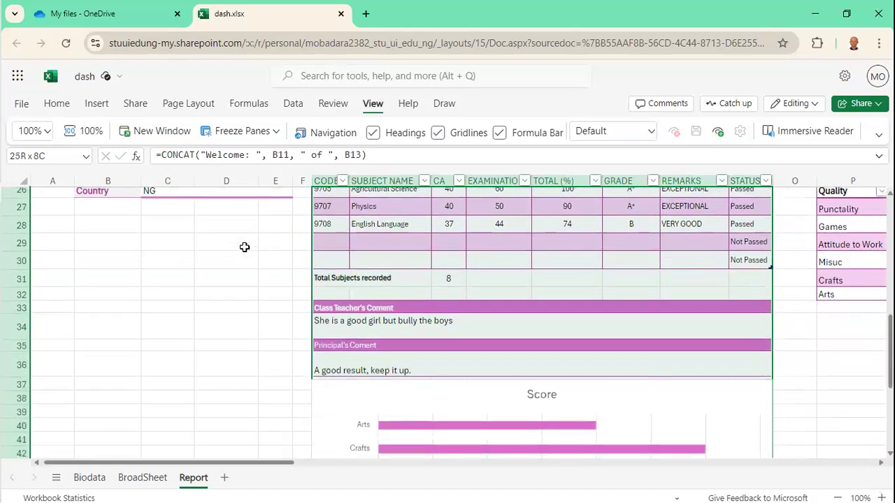
{"action": "key", "text": "shift+Down"}
{"action": "key", "text": "shift+Down"}
{"action": "key", "text": "shift+Down"}
{"action": "key", "text": "shift+Down"}
{"action": "key", "text": "shift+Down"}
{"action": "key", "text": "shift+Down"}
{"action": "key", "text": "shift+Down"}
{"action": "key", "text": "shift+Down"}
{"action": "key", "text": "shift+Down"}
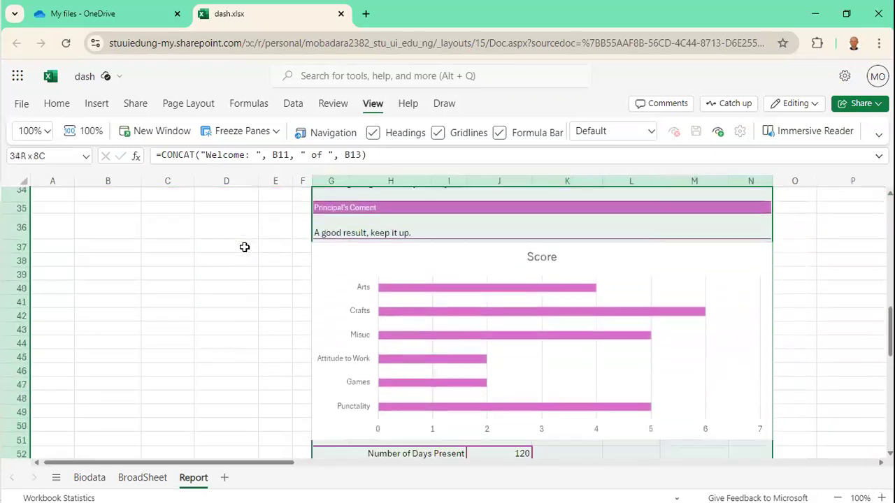
{"action": "key", "text": "shift+Down"}
{"action": "key", "text": "shift+Up"}
{"action": "key", "text": "shift+Up"}
{"action": "key", "text": "shift+Up"}
{"action": "key", "text": "shift+Up"}
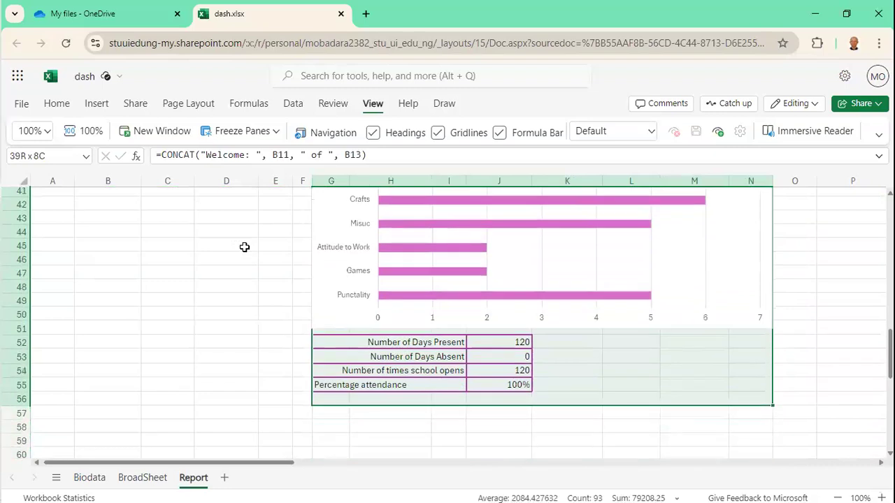
Review the selected report block and bring up the Page Layout options
{"action": "scroll", "coordinate": [244, 247], "scroll_direction": "up", "scroll_amount": 7}
{"action": "scroll", "coordinate": [257, 259], "scroll_direction": "down", "scroll_amount": 5}
{"action": "scroll", "coordinate": [257, 258], "scroll_direction": "down", "scroll_amount": 11}
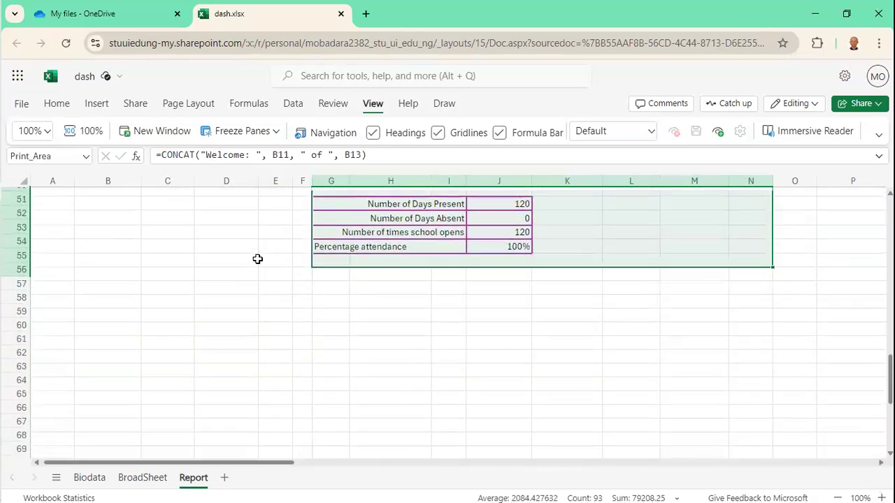
{"action": "scroll", "coordinate": [257, 259], "scroll_direction": "up", "scroll_amount": 10}
{"action": "scroll", "coordinate": [258, 259], "scroll_direction": "up", "scroll_amount": 7}
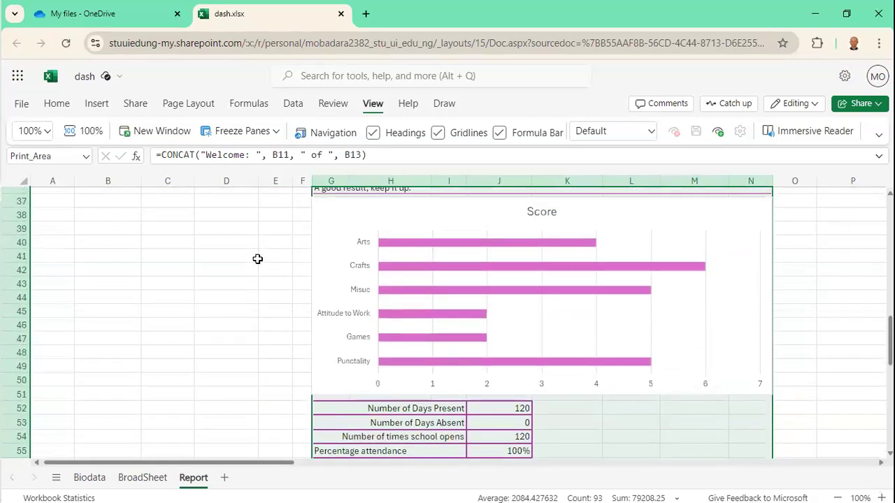
{"action": "scroll", "coordinate": [257, 259], "scroll_direction": "up", "scroll_amount": 2}
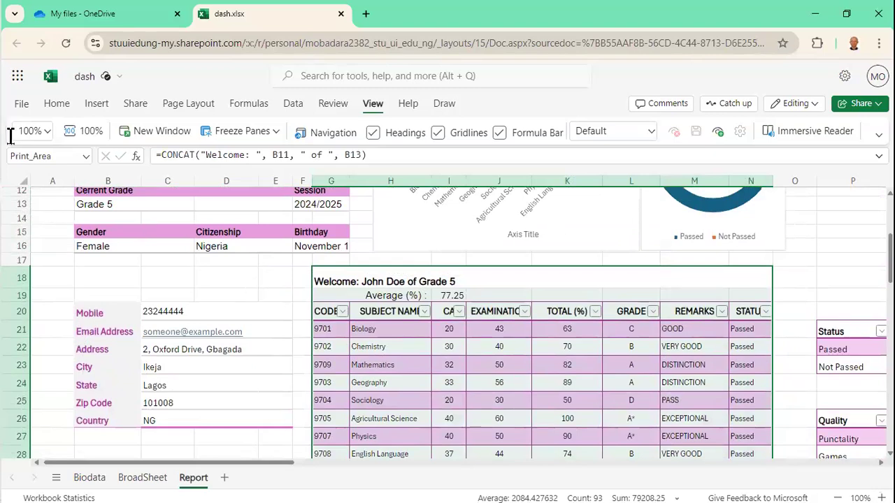
{"action": "left_click", "coordinate": [180, 103]}
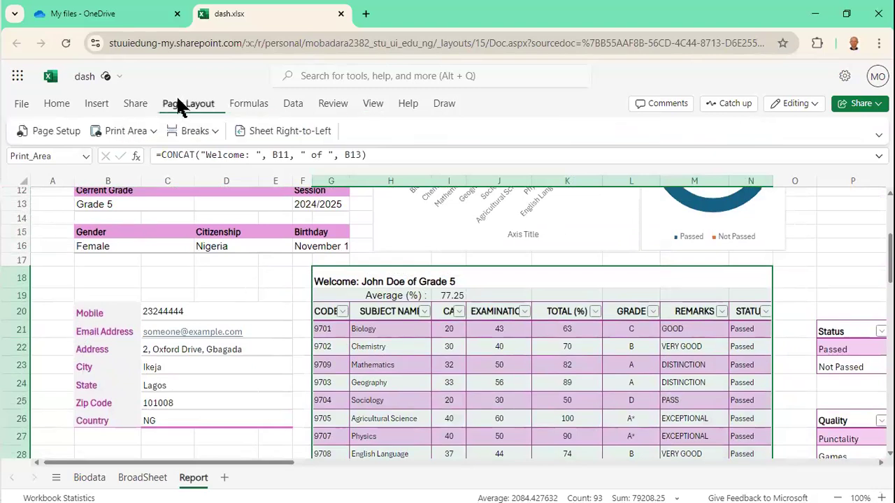
Set the selected report block as the print area
{"action": "left_click", "coordinate": [155, 133]}
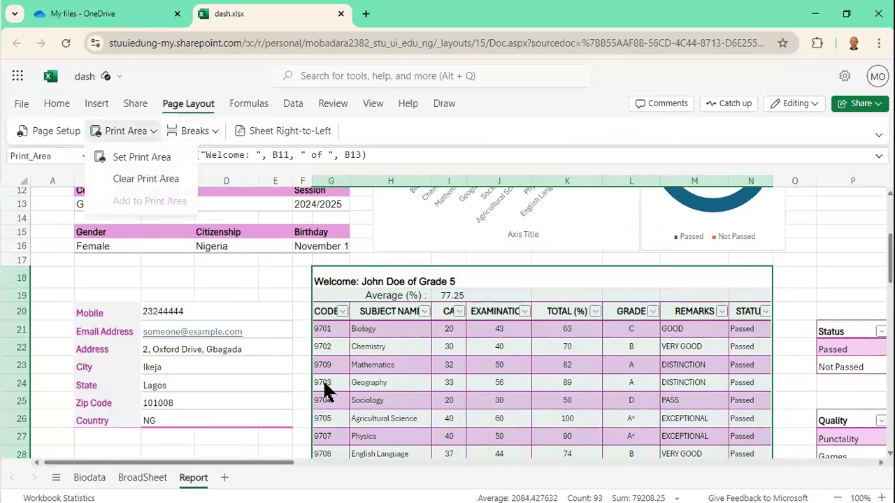
{"action": "left_click", "coordinate": [161, 158]}
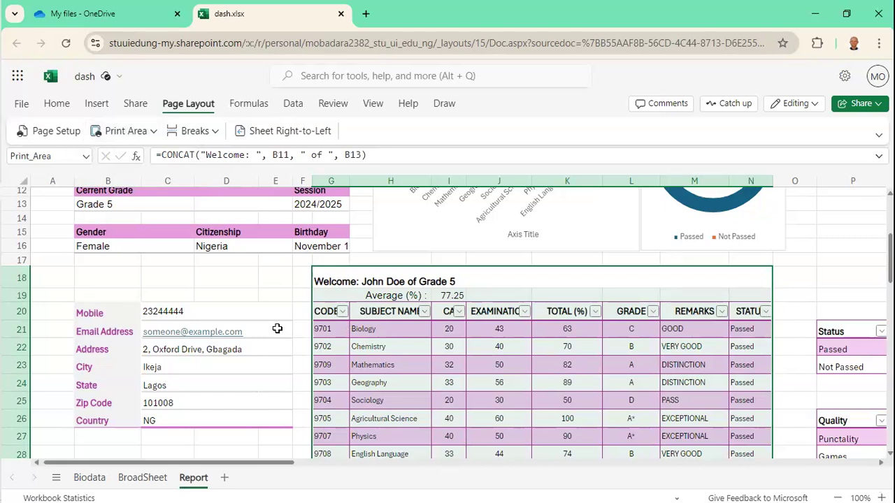
{"action": "left_click", "coordinate": [277, 329]}
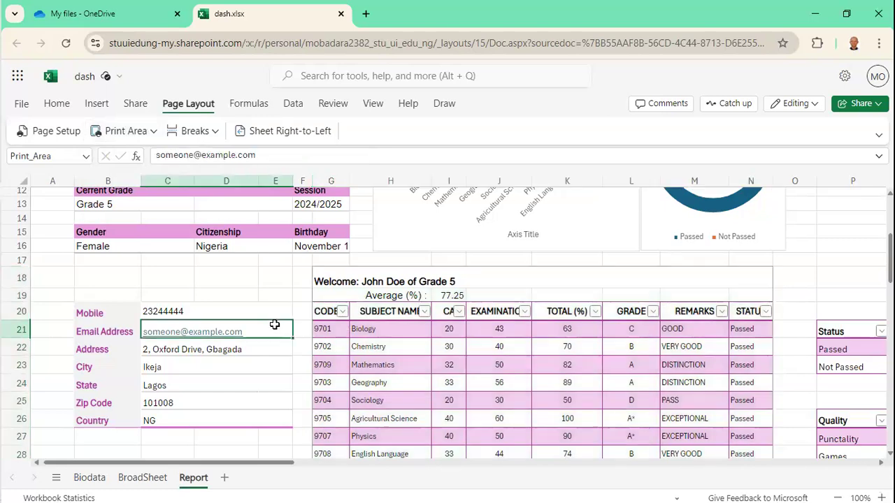
Clear the defined print area and return to the File menu's Print page
{"action": "left_click", "coordinate": [154, 131]}
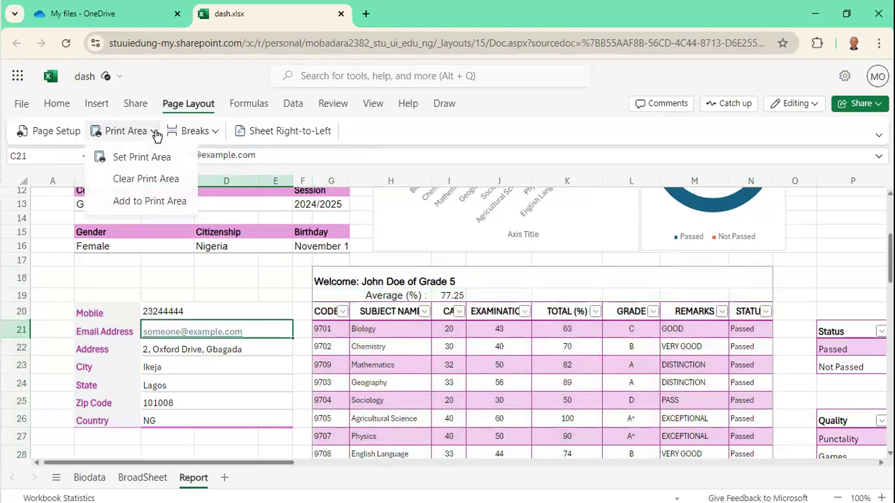
{"action": "left_click", "coordinate": [160, 179]}
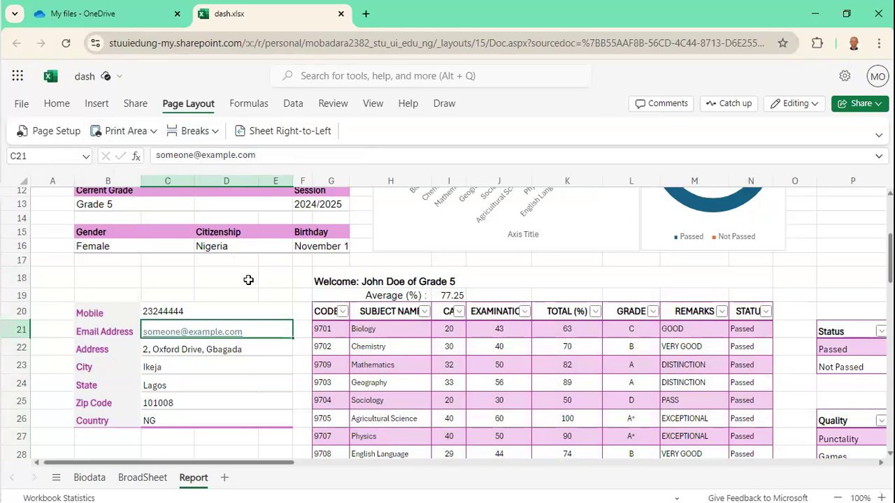
{"action": "left_click", "coordinate": [21, 107]}
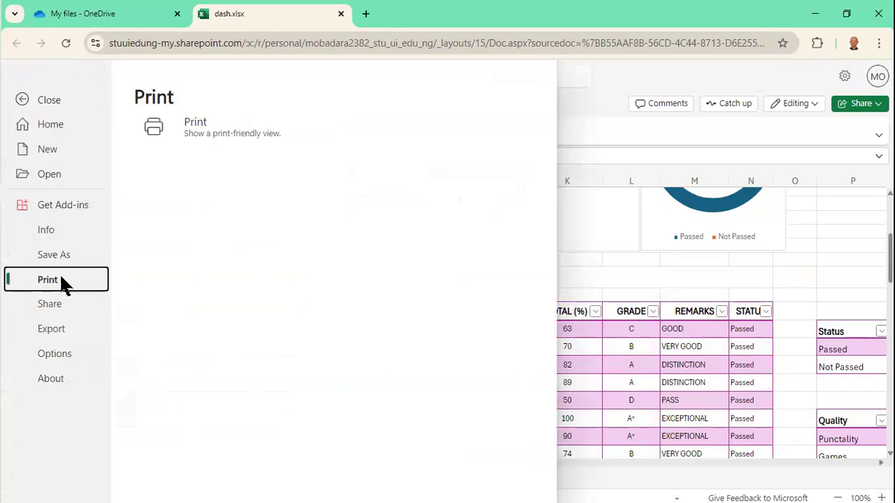
{"action": "left_click", "coordinate": [226, 135]}
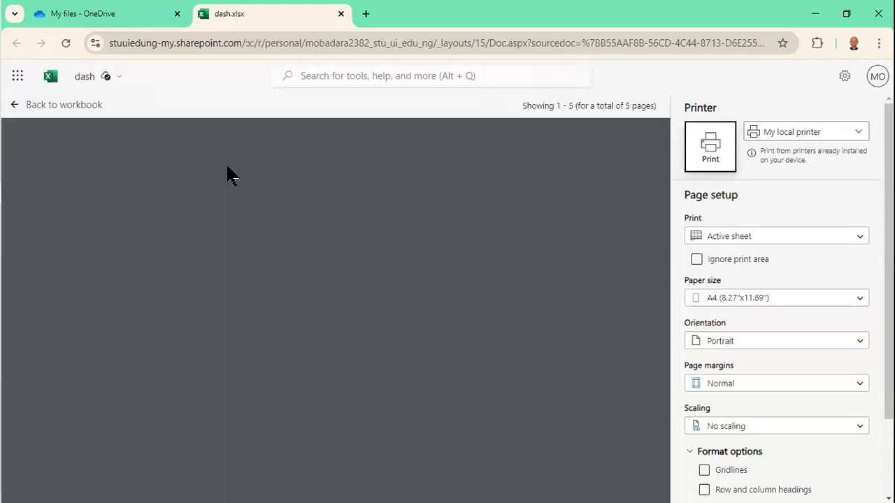
{"action": "scroll", "coordinate": [231, 175], "scroll_direction": "down", "scroll_amount": 3}
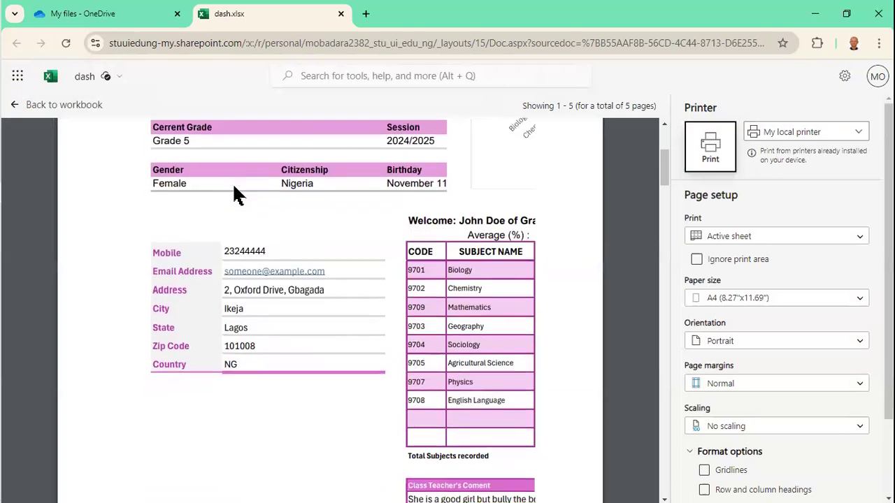
{"action": "scroll", "coordinate": [235, 187], "scroll_direction": "down", "scroll_amount": 10}
{"action": "scroll", "coordinate": [235, 187], "scroll_direction": "down", "scroll_amount": 10}
{"action": "scroll", "coordinate": [235, 188], "scroll_direction": "down", "scroll_amount": 4}
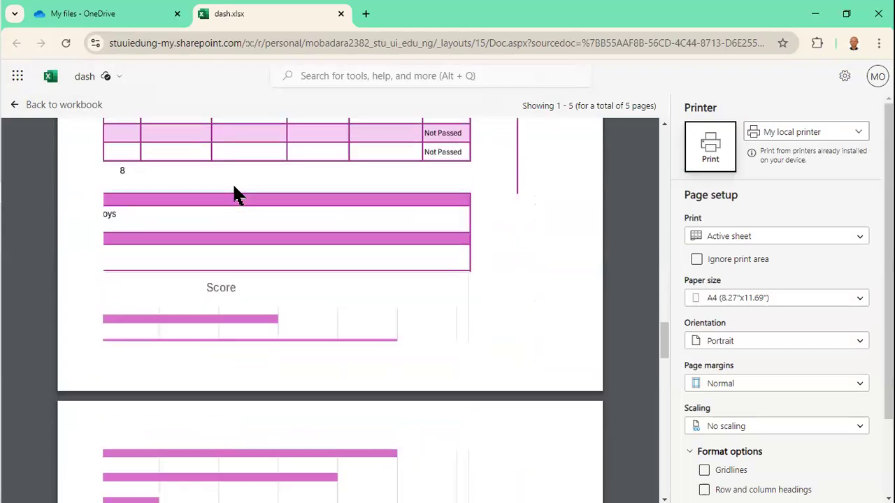
{"action": "scroll", "coordinate": [235, 194], "scroll_direction": "up", "scroll_amount": 20}
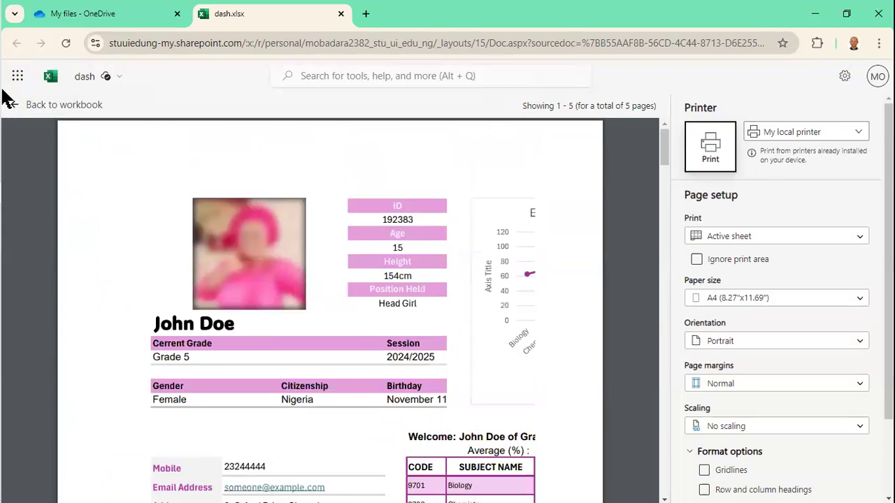
{"action": "left_click", "coordinate": [4, 92]}
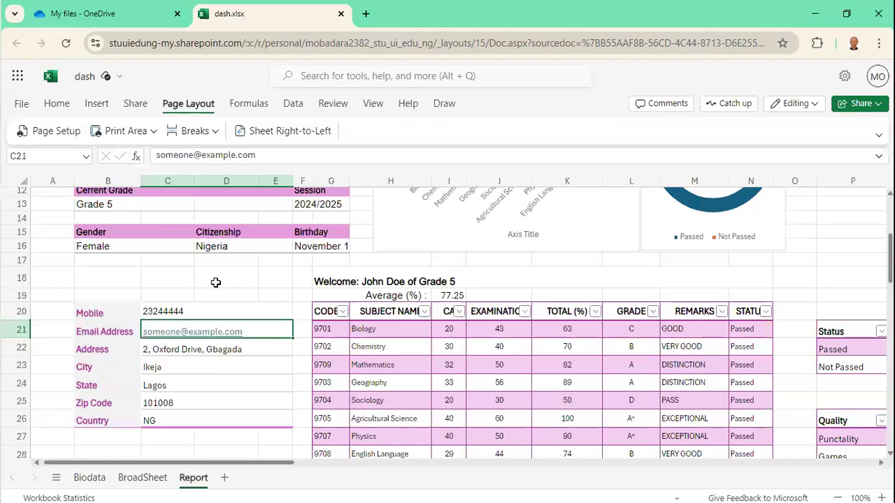
Select the report block G18:N56 from the Welcome cell using Shift+Down
{"action": "key", "text": "Up"}
{"action": "key", "text": "Up"}
{"action": "key", "text": "Up"}
{"action": "key", "text": "Right"}
{"action": "key", "text": "Right"}
{"action": "key", "text": "Right"}
{"action": "key", "text": "Right"}
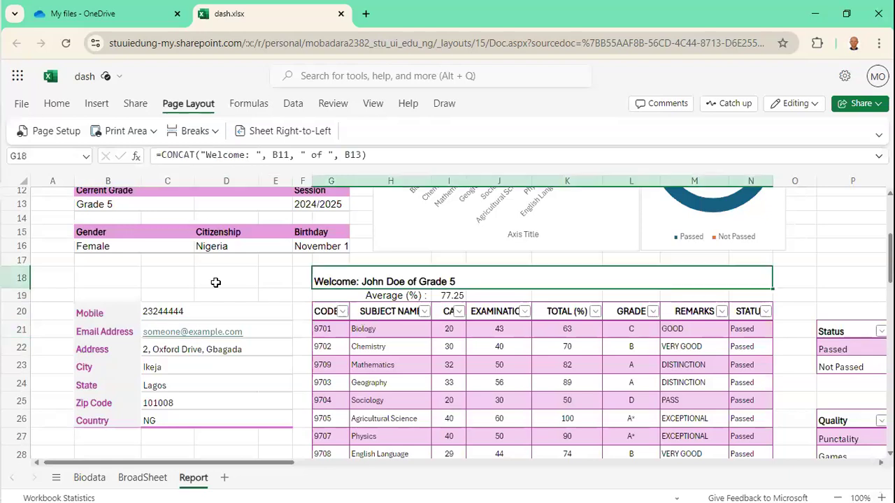
{"action": "key", "text": "shift+Down"}
{"action": "key", "text": "shift+Down"}
{"action": "key", "text": "shift+Down"}
{"action": "key", "text": "shift+Down"}
{"action": "key", "text": "shift+Down"}
{"action": "key", "text": "shift+Down"}
{"action": "key", "text": "shift+Down"}
{"action": "key", "text": "shift+Down"}
{"action": "key", "text": "shift+Down"}
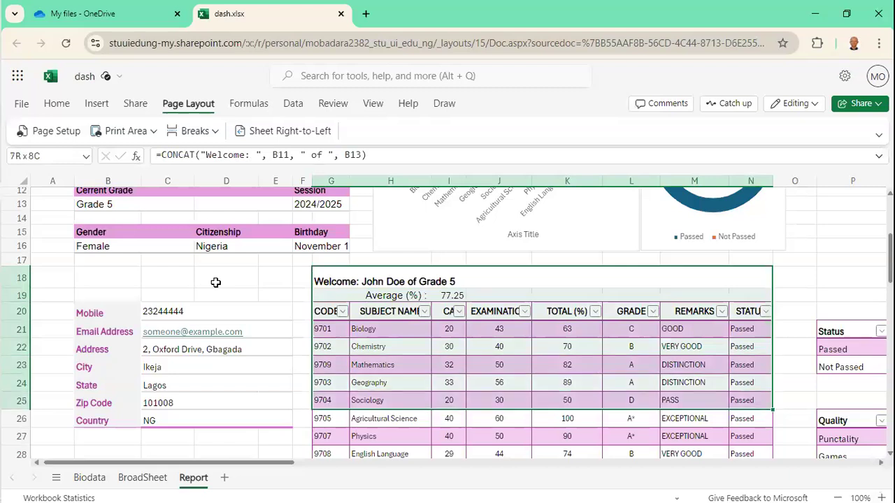
{"action": "key", "text": "shift+Down"}
{"action": "key", "text": "shift+Down"}
{"action": "key", "text": "shift+Down"}
{"action": "key", "text": "shift+Down"}
{"action": "key", "text": "shift+Down"}
{"action": "key", "text": "shift+Down"}
{"action": "key", "text": "shift+Down"}
{"action": "key", "text": "shift+Down"}
{"action": "key", "text": "shift+Down"}
{"action": "key", "text": "shift+Down"}
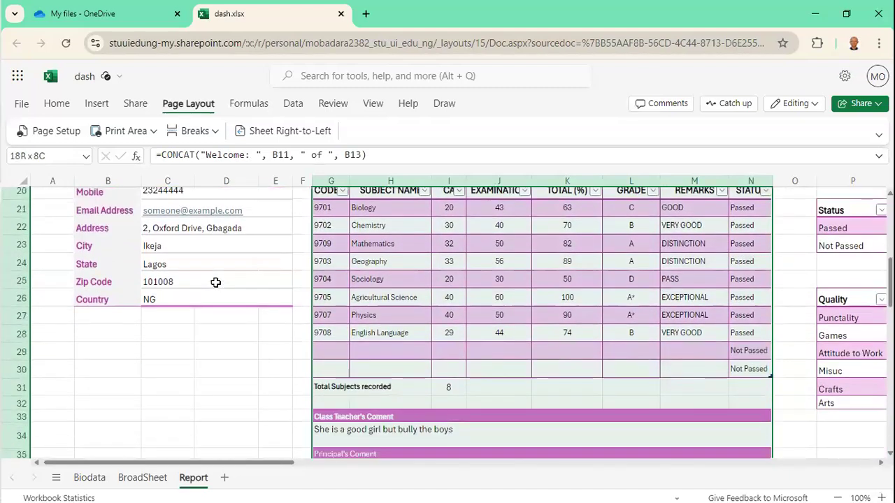
{"action": "key", "text": "shift+Down"}
{"action": "key", "text": "shift+Down"}
{"action": "key", "text": "shift+Down"}
{"action": "key", "text": "shift+Down"}
{"action": "key", "text": "shift+Down"}
{"action": "key", "text": "shift+Down"}
{"action": "key", "text": "shift+Down"}
{"action": "key", "text": "shift+Down"}
{"action": "key", "text": "shift+Down"}
{"action": "key", "text": "shift+Down"}
{"action": "key", "text": "shift+Down"}
{"action": "key", "text": "shift+Down"}
{"action": "key", "text": "shift+Down"}
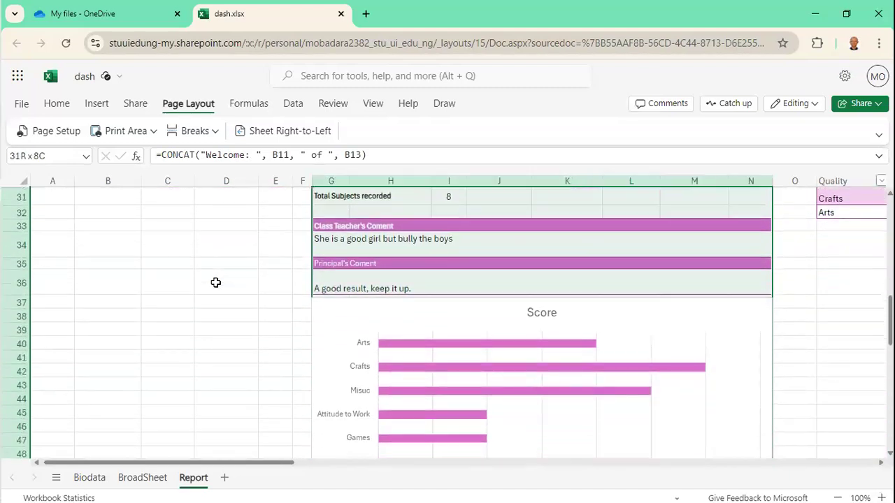
{"action": "key", "text": "shift+Down"}
{"action": "key", "text": "shift+Down"}
{"action": "key", "text": "shift+Down"}
{"action": "key", "text": "shift+Down"}
{"action": "key", "text": "shift+Down"}
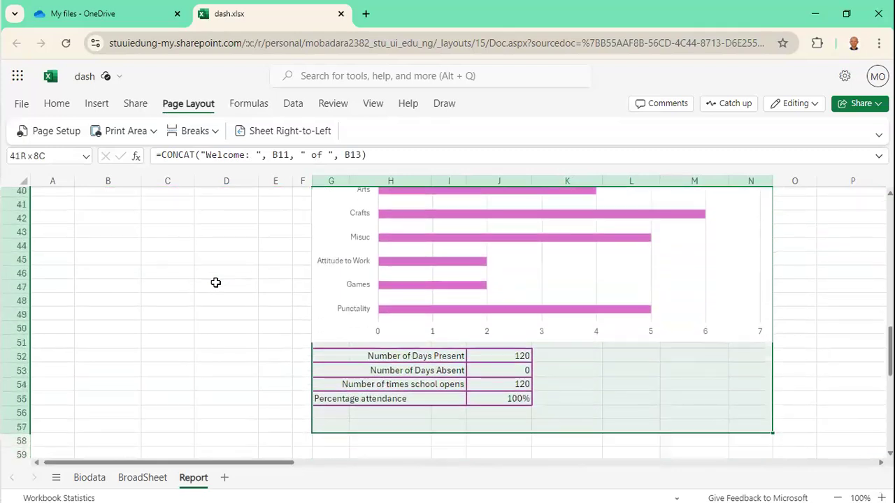
{"action": "key", "text": "shift+Down"}
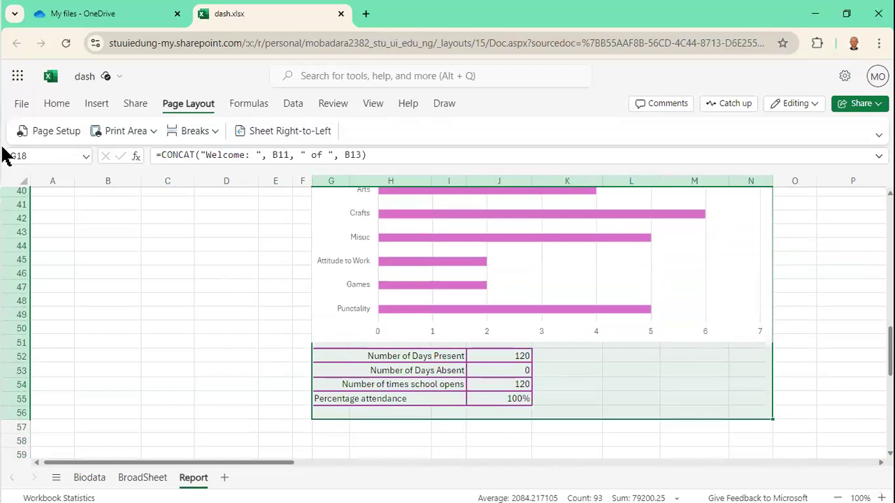
Set G18:N56 as the print area, check it, and reopen the Print page
{"action": "left_click", "coordinate": [150, 131]}
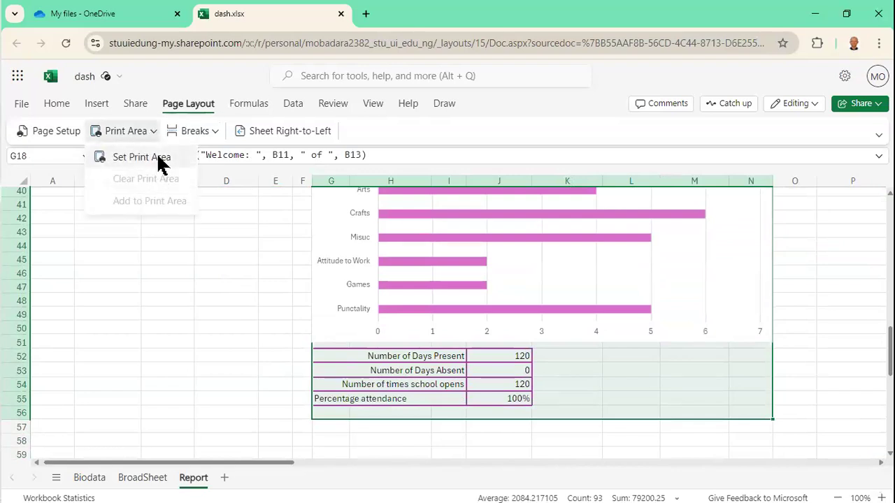
{"action": "left_click", "coordinate": [159, 160]}
{"action": "left_click", "coordinate": [218, 327]}
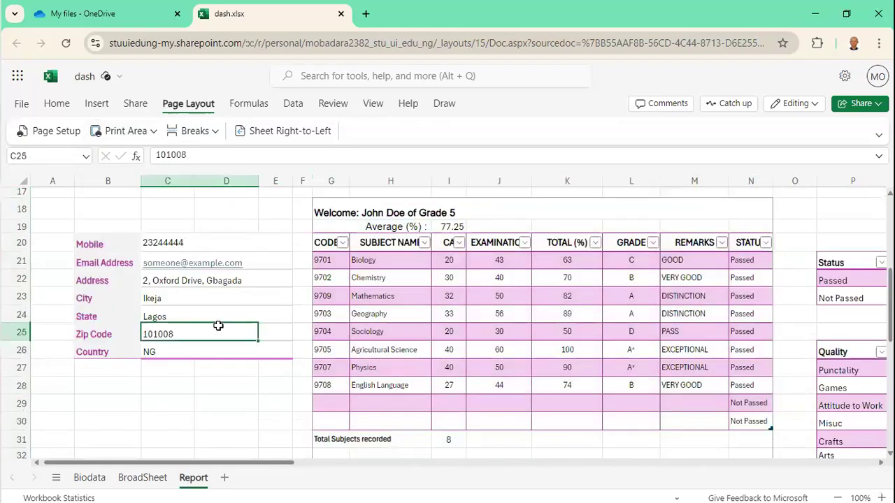
{"action": "scroll", "coordinate": [444, 453], "scroll_direction": "down", "scroll_amount": 8}
{"action": "scroll", "coordinate": [436, 453], "scroll_direction": "down", "scroll_amount": 2}
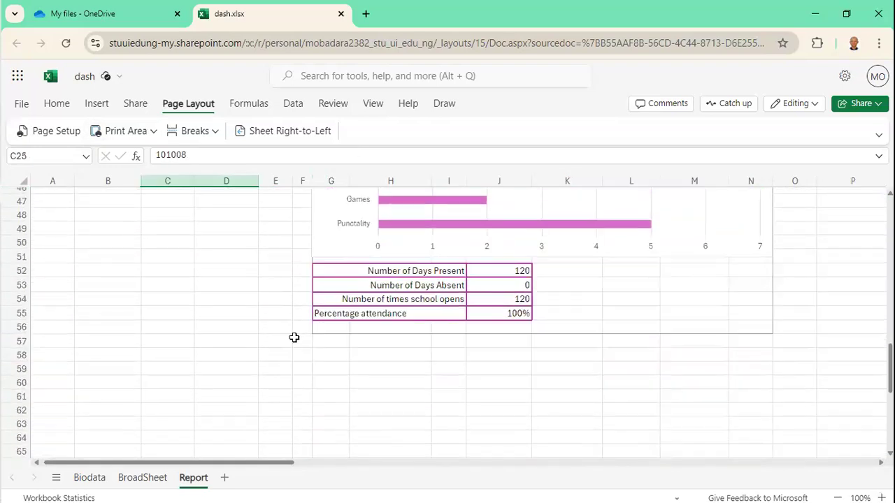
{"action": "left_click", "coordinate": [342, 332]}
{"action": "left_click", "coordinate": [428, 340]}
{"action": "left_click", "coordinate": [433, 339]}
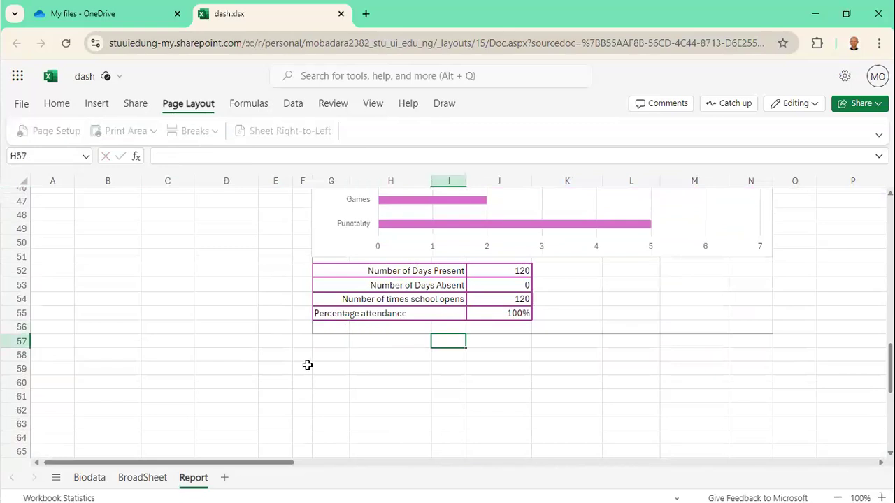
{"action": "scroll", "coordinate": [308, 364], "scroll_direction": "up", "scroll_amount": 15}
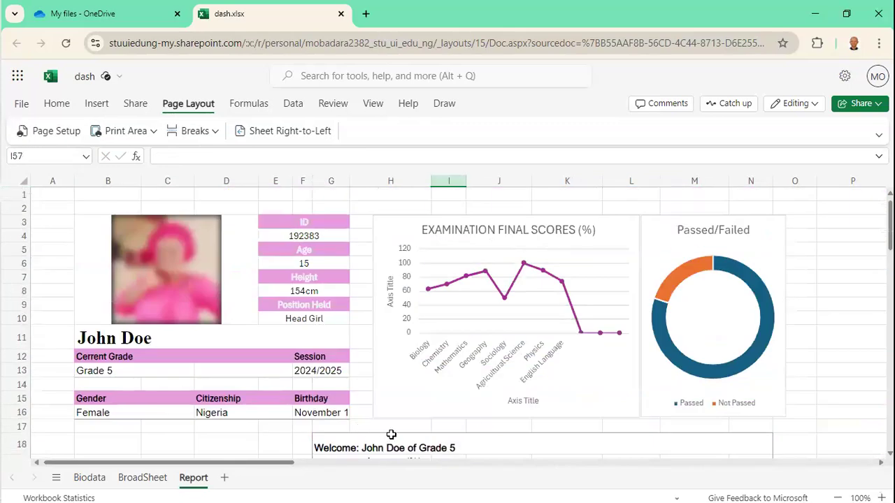
{"action": "scroll", "coordinate": [389, 433], "scroll_direction": "down", "scroll_amount": 3}
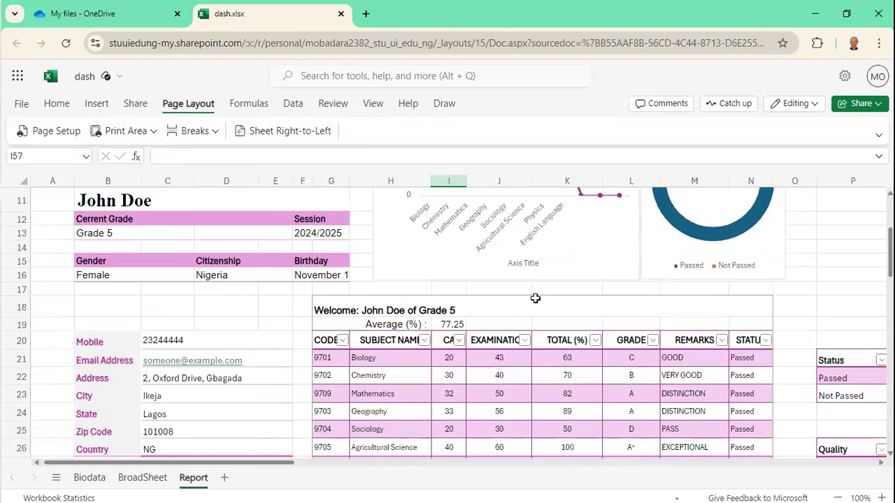
{"action": "left_click", "coordinate": [22, 103]}
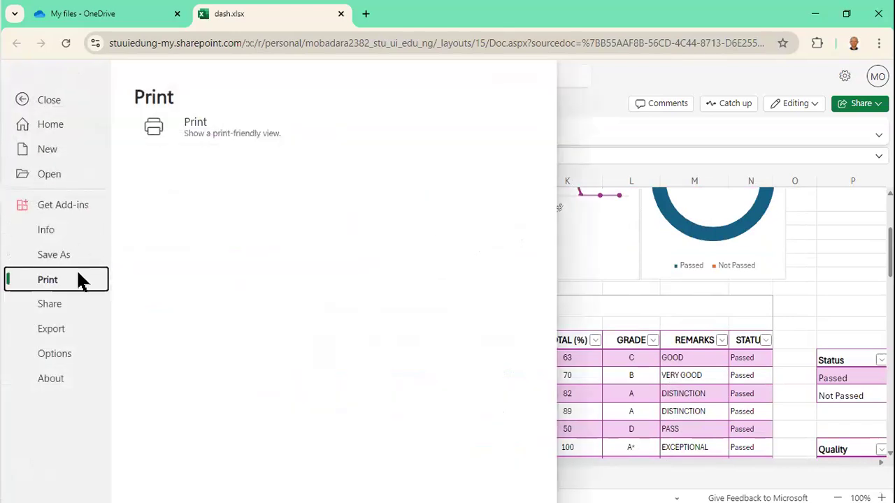
{"action": "left_click", "coordinate": [222, 124]}
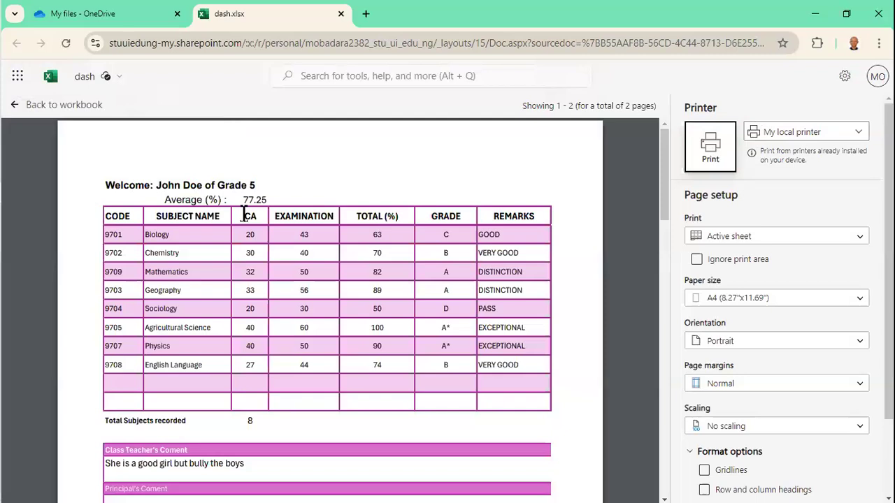
{"action": "scroll", "coordinate": [246, 203], "scroll_direction": "down", "scroll_amount": 5}
{"action": "scroll", "coordinate": [244, 214], "scroll_direction": "up", "scroll_amount": 2}
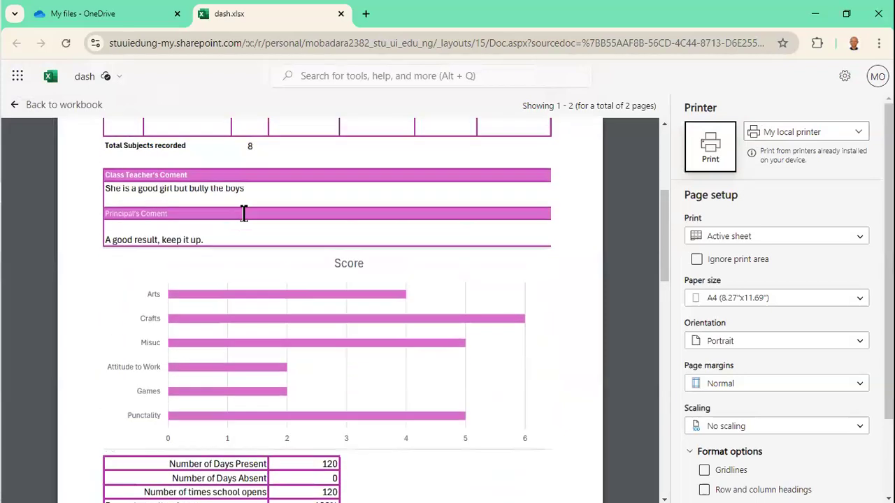
{"action": "left_click", "coordinate": [73, 109]}
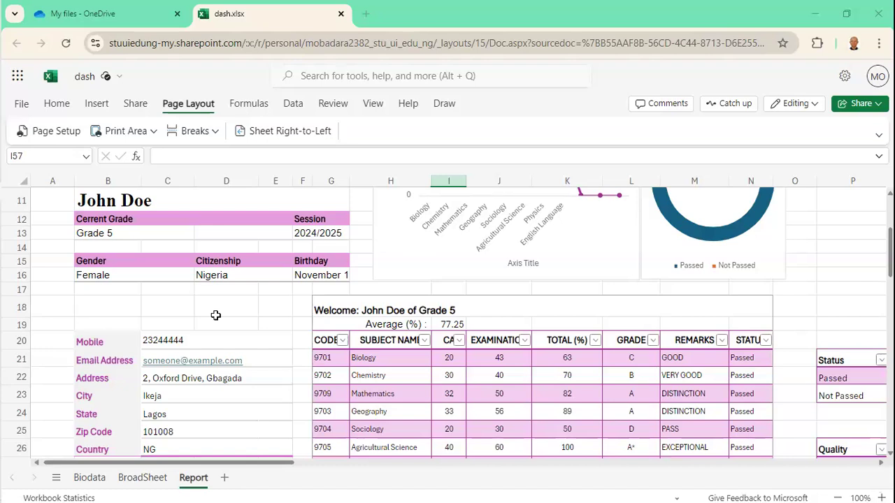
{"action": "scroll", "coordinate": [216, 315], "scroll_direction": "up", "scroll_amount": 2}
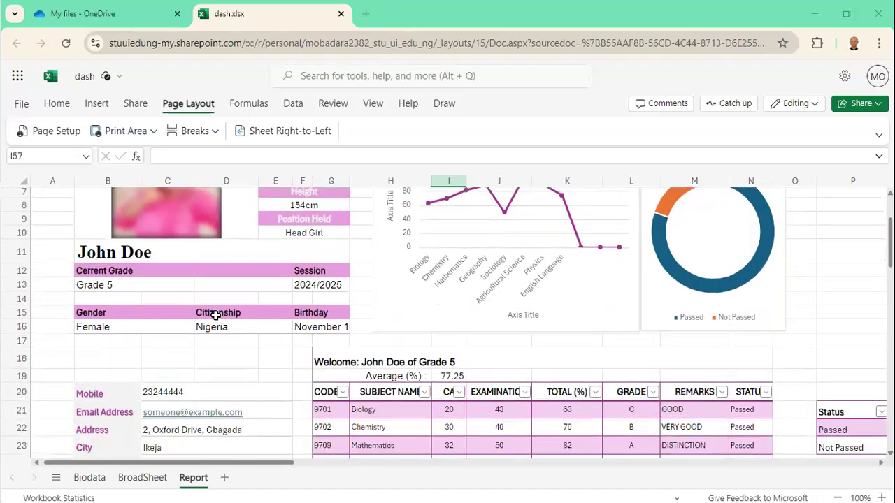
Check the contact block's mobile C20, city C23 and state C24 (Lagos) cells
{"action": "scroll", "coordinate": [294, 316], "scroll_direction": "down", "scroll_amount": 3}
{"action": "scroll", "coordinate": [370, 316], "scroll_direction": "down", "scroll_amount": 3}
{"action": "scroll", "coordinate": [370, 316], "scroll_direction": "down", "scroll_amount": 5}
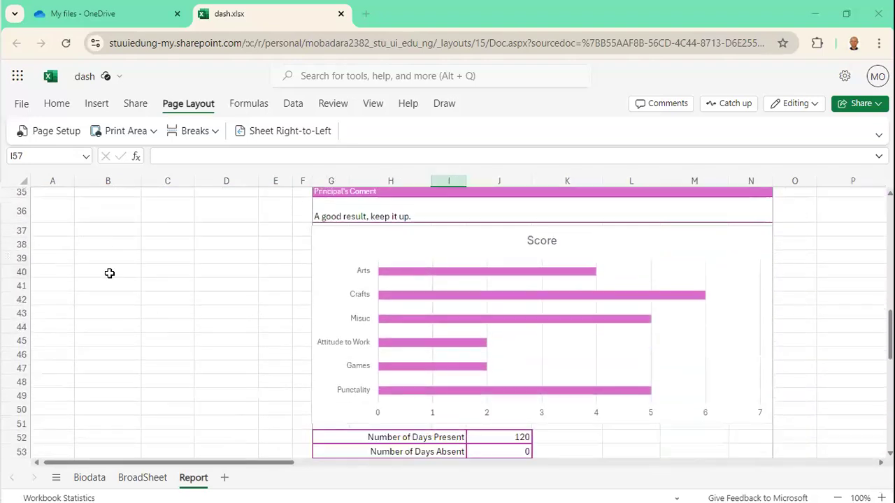
{"action": "scroll", "coordinate": [108, 272], "scroll_direction": "up", "scroll_amount": 10}
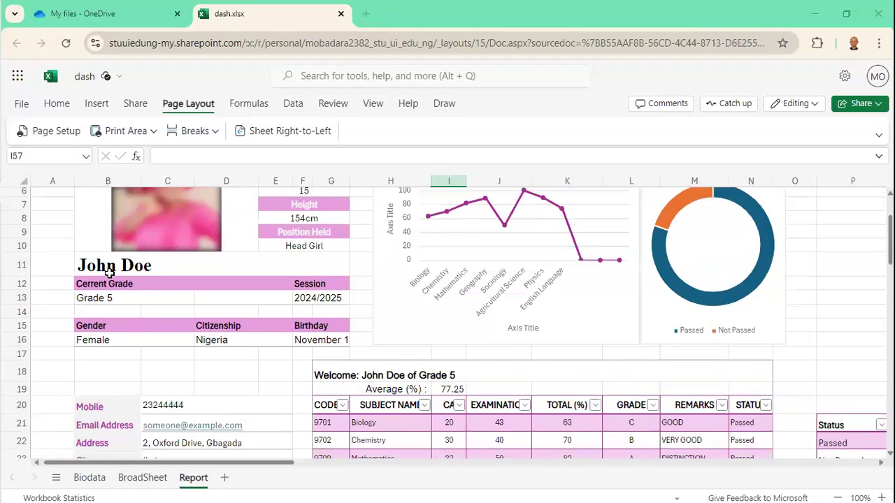
{"action": "scroll", "coordinate": [182, 279], "scroll_direction": "down", "scroll_amount": 3}
{"action": "left_click", "coordinate": [185, 274]}
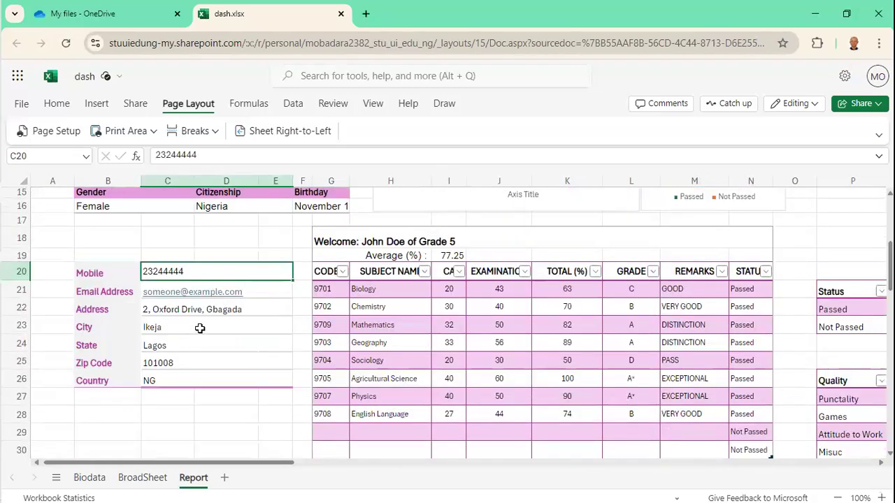
{"action": "left_click", "coordinate": [193, 333]}
{"action": "left_click", "coordinate": [193, 344]}
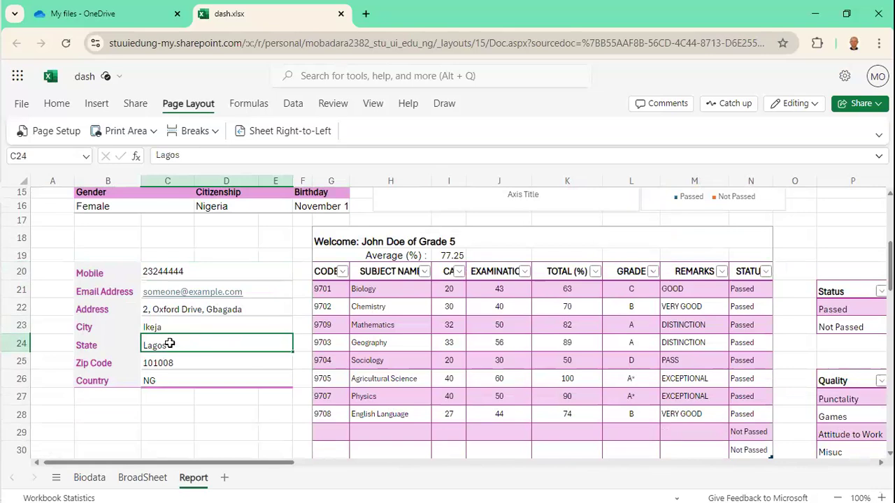
Try bringing up the Report sheet tab's options menu
{"action": "right_click", "coordinate": [198, 481]}
{"action": "right_click", "coordinate": [198, 481]}
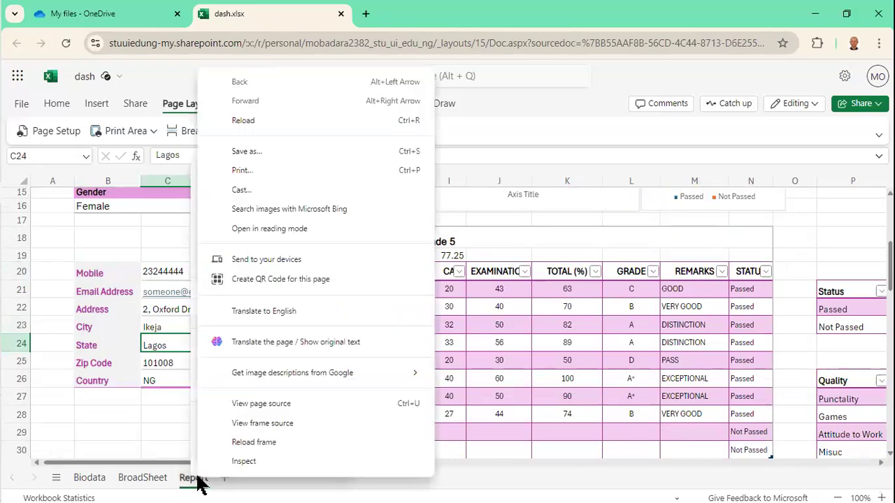
{"action": "left_click", "coordinate": [191, 483]}
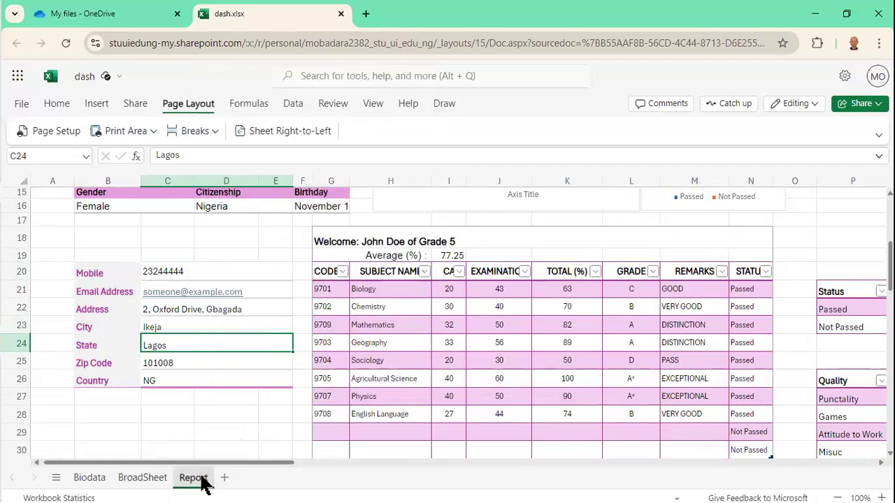
Open Manage Protection for the Report sheet and switch Protect sheet on
{"action": "right_click", "coordinate": [200, 482]}
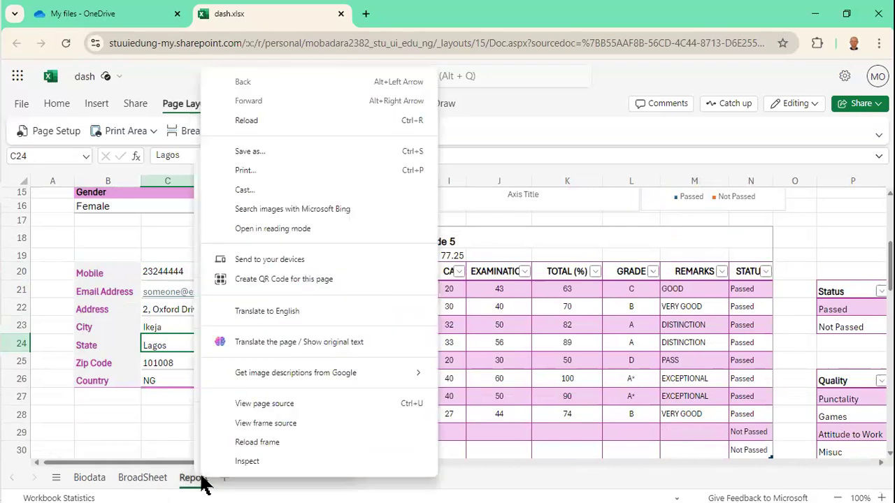
{"action": "left_click", "coordinate": [194, 483]}
{"action": "right_click", "coordinate": [190, 486]}
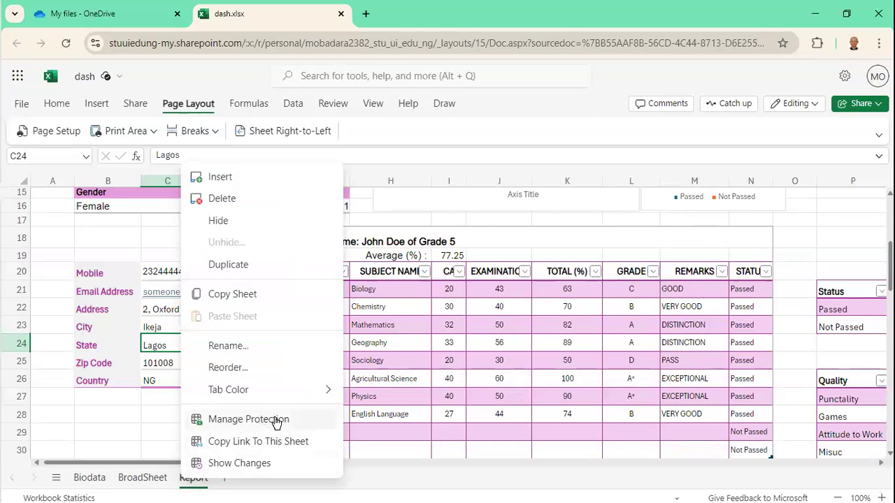
{"action": "left_click", "coordinate": [276, 420]}
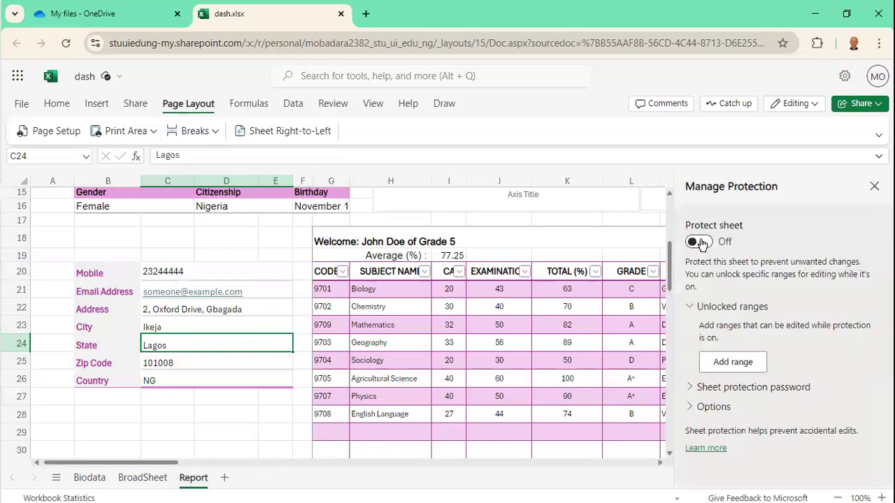
{"action": "left_click", "coordinate": [702, 243]}
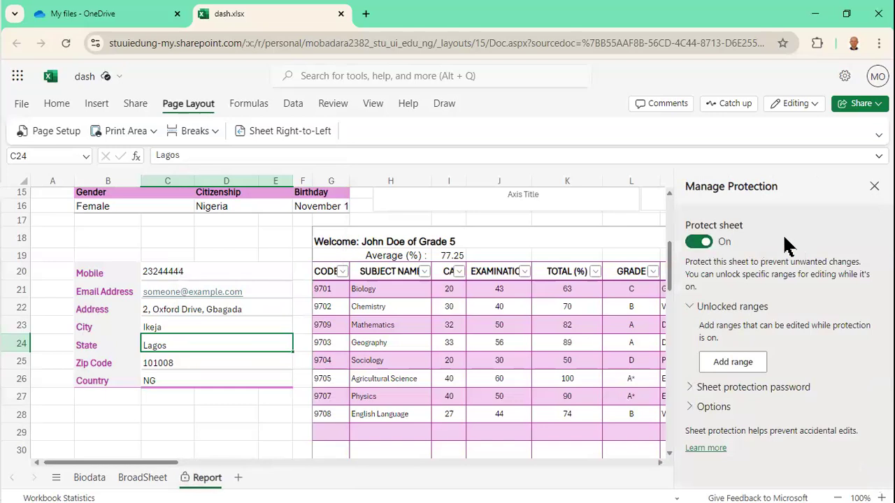
Enter a sheet protection password and save it
{"action": "left_click", "coordinate": [693, 389]}
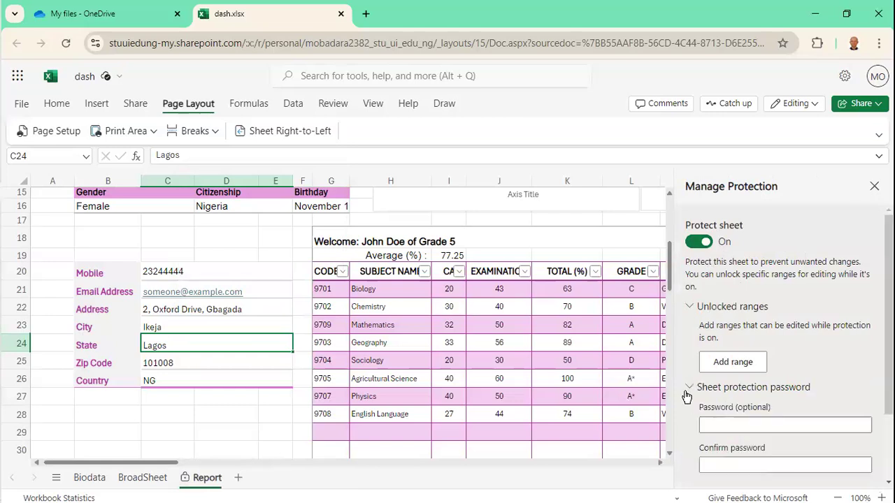
{"action": "left_click", "coordinate": [748, 425]}
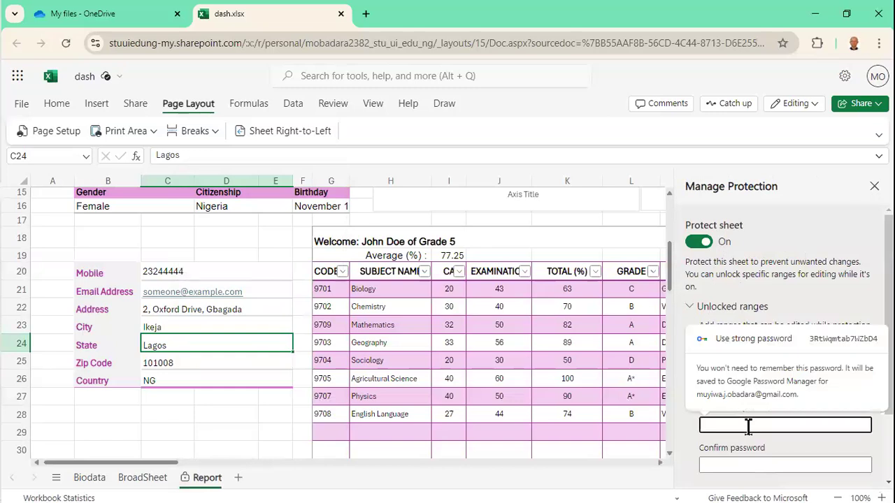
{"action": "left_click", "coordinate": [742, 464]}
{"action": "scroll", "coordinate": [755, 447], "scroll_direction": "down", "scroll_amount": 2}
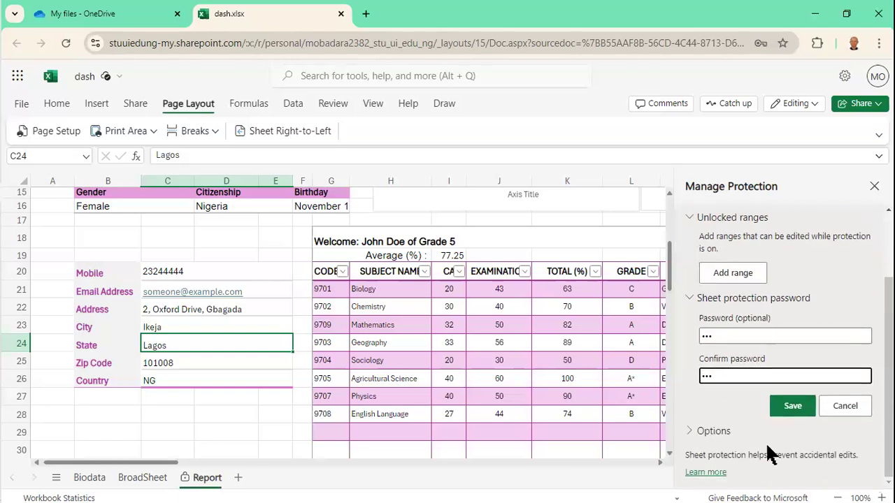
{"action": "left_click", "coordinate": [799, 409]}
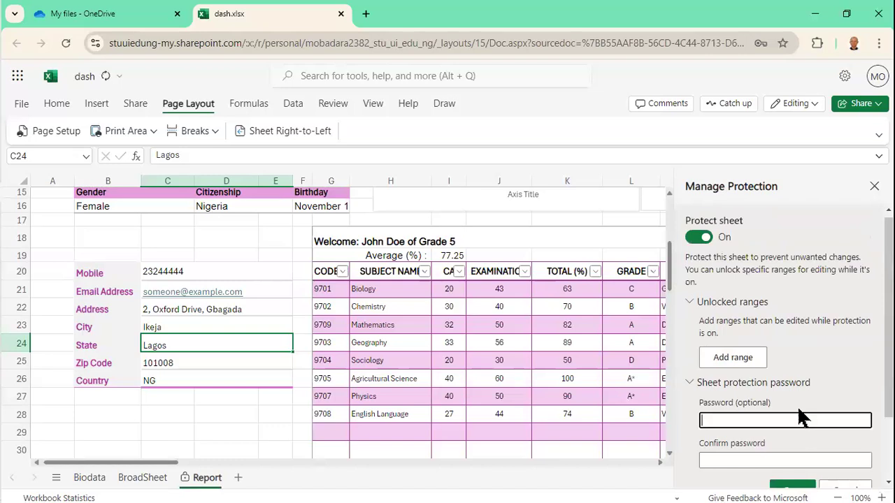
Re-enter the confirmation password, save protection, and close the pane
{"action": "scroll", "coordinate": [786, 409], "scroll_direction": "down", "scroll_amount": 1}
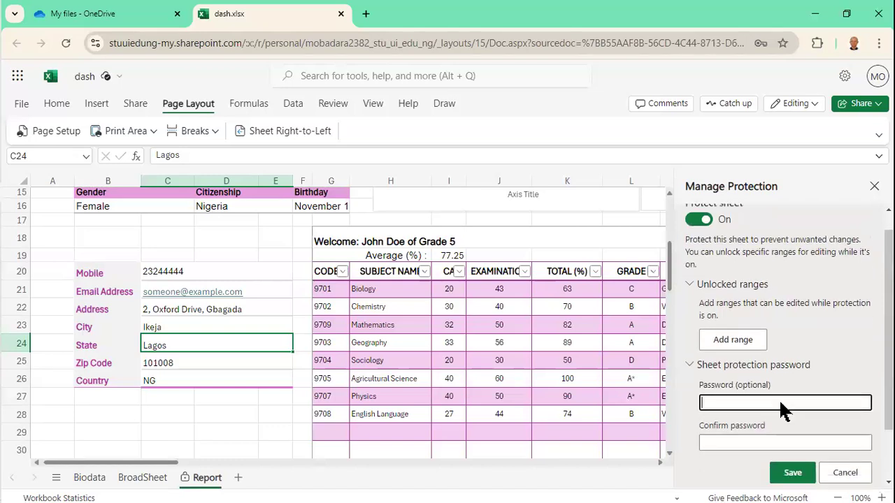
{"action": "scroll", "coordinate": [783, 412], "scroll_direction": "down", "scroll_amount": 3}
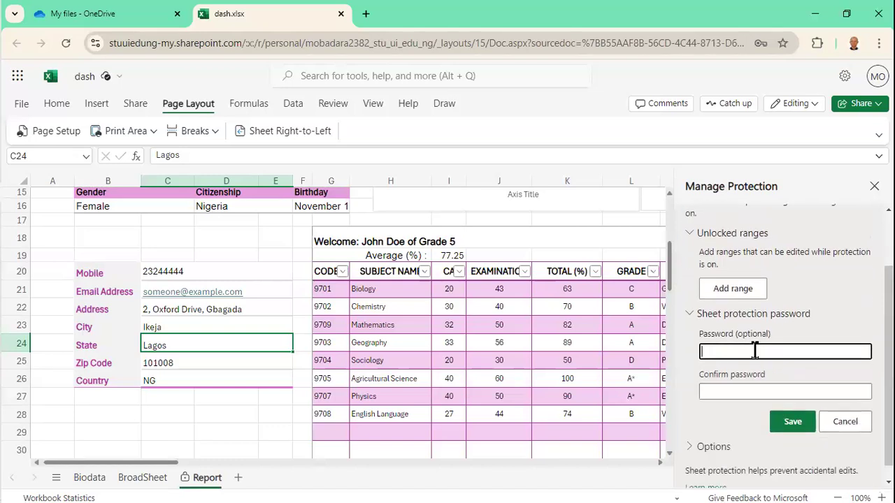
{"action": "left_click", "coordinate": [738, 391]}
{"action": "left_click", "coordinate": [793, 421]}
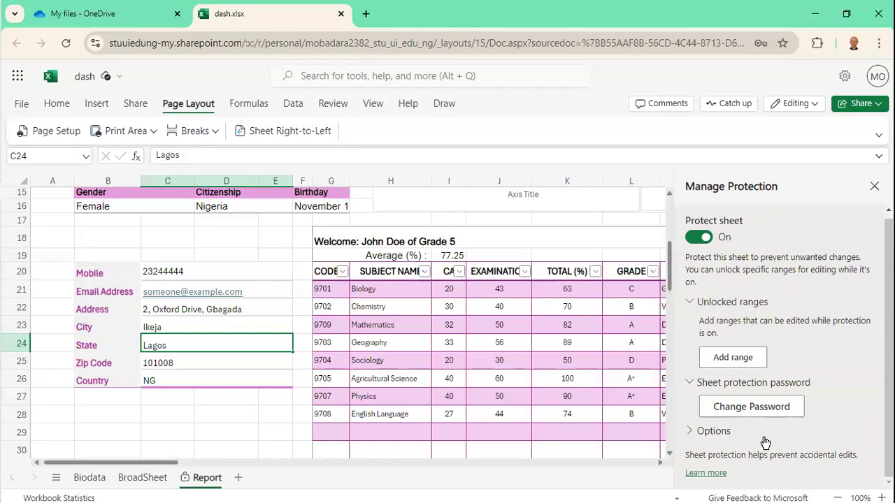
{"action": "left_click", "coordinate": [875, 188]}
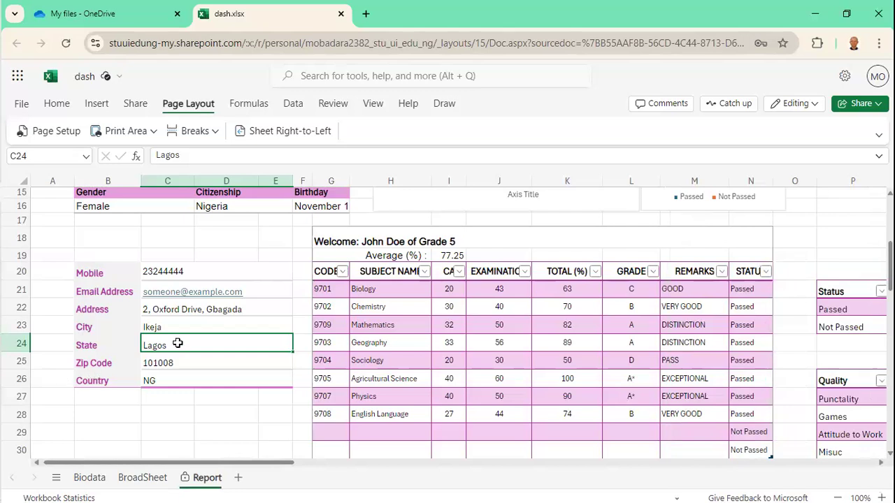
Inspect the right-click options for cell C24 on the protected sheet
{"action": "right_click", "coordinate": [178, 344]}
{"action": "right_click", "coordinate": [177, 344]}
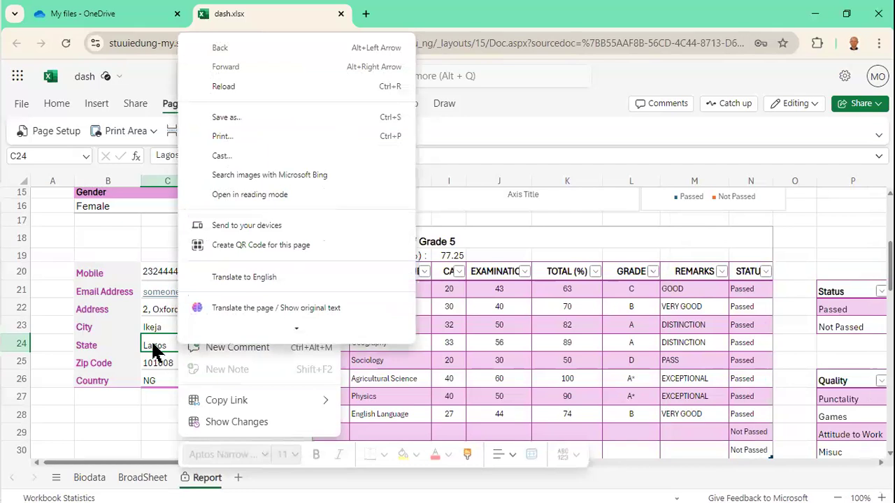
{"action": "left_click", "coordinate": [152, 344]}
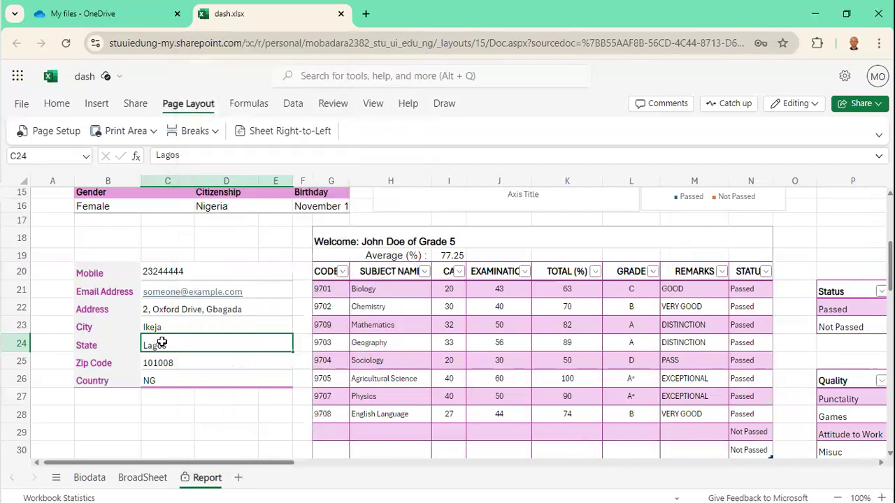
{"action": "right_click", "coordinate": [162, 348]}
{"action": "right_click", "coordinate": [162, 348]}
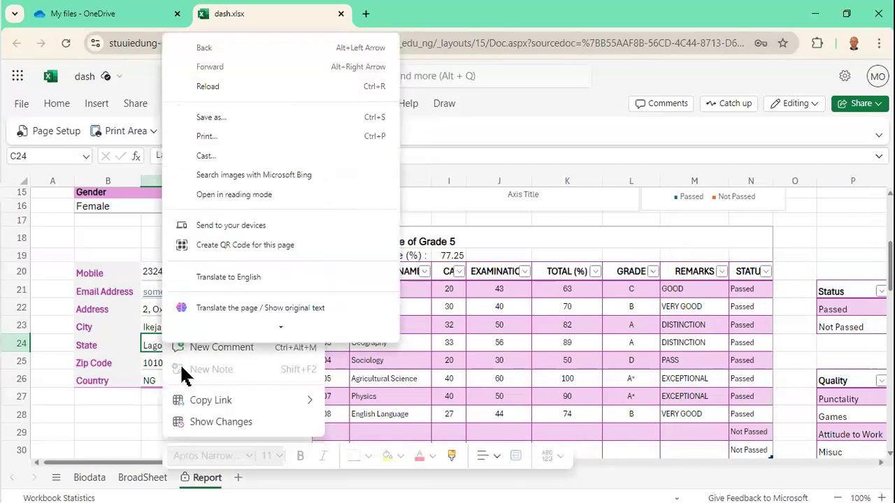
{"action": "left_click", "coordinate": [119, 411]}
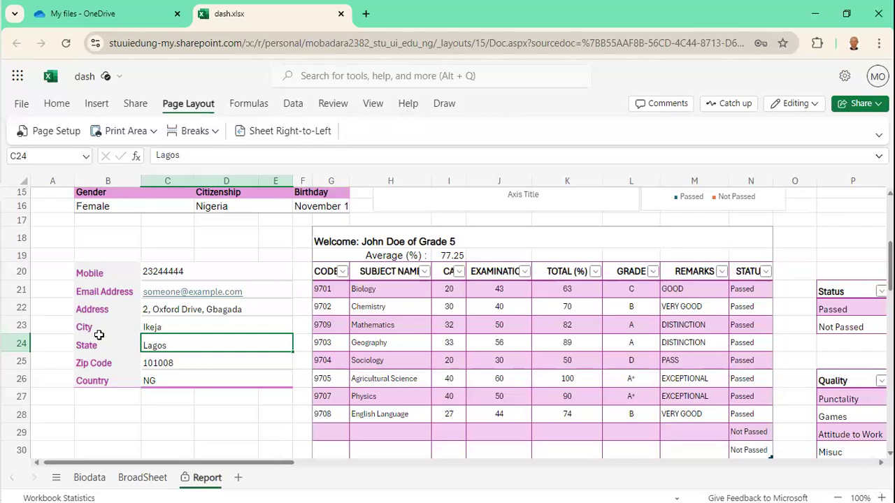
{"action": "right_click", "coordinate": [170, 350]}
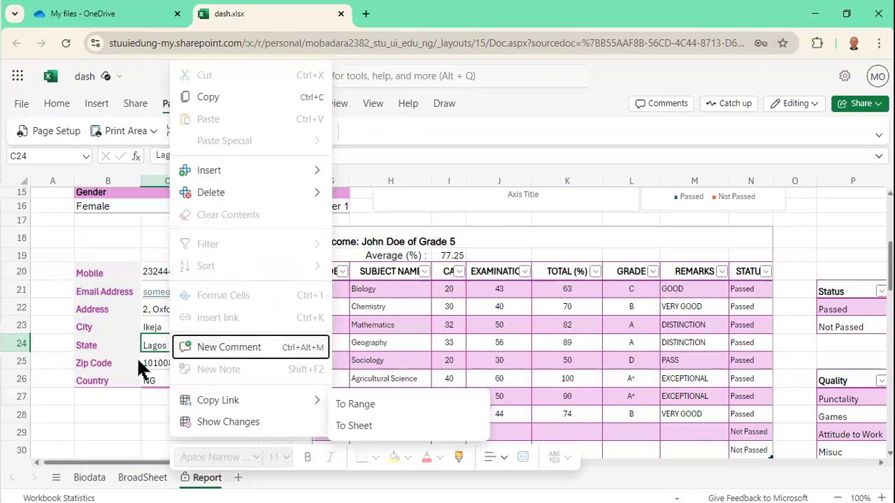
{"action": "key", "text": "Escape"}
Check options for B24:C25, then attempt editing C28 to trigger the protected-sheet notice
{"action": "left_click_drag", "start_coordinate": [117, 343], "coordinate": [200, 354]}
{"action": "right_click", "coordinate": [199, 351]}
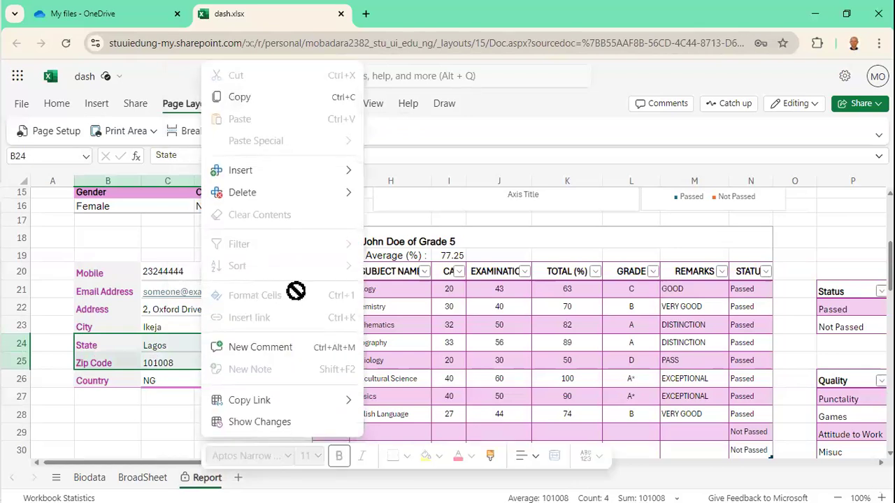
{"action": "key", "text": "Escape"}
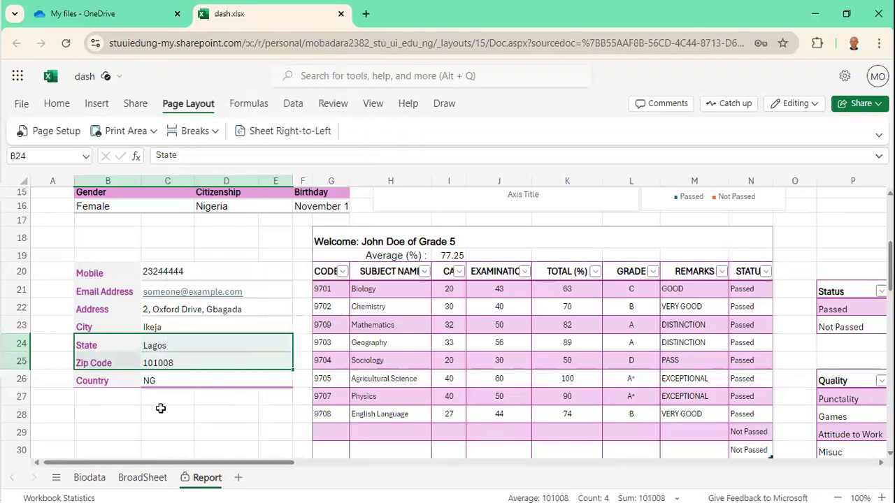
{"action": "left_click", "coordinate": [160, 410]}
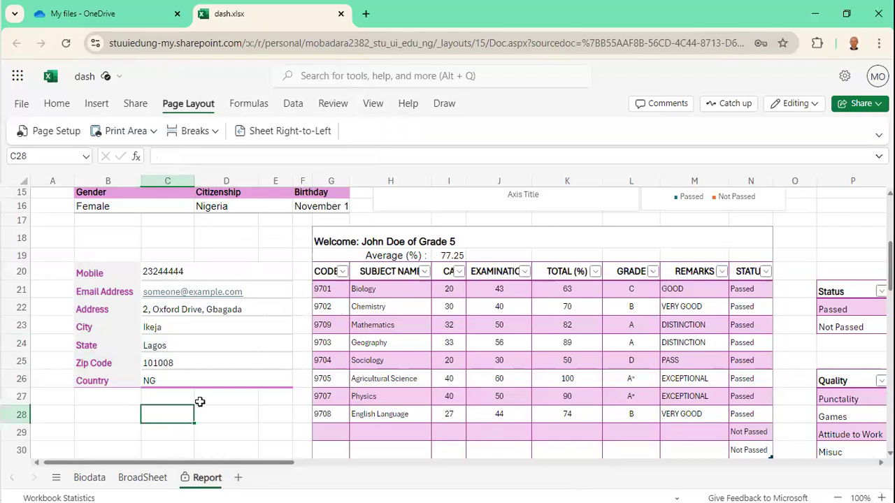
{"action": "double_click", "coordinate": [143, 416]}
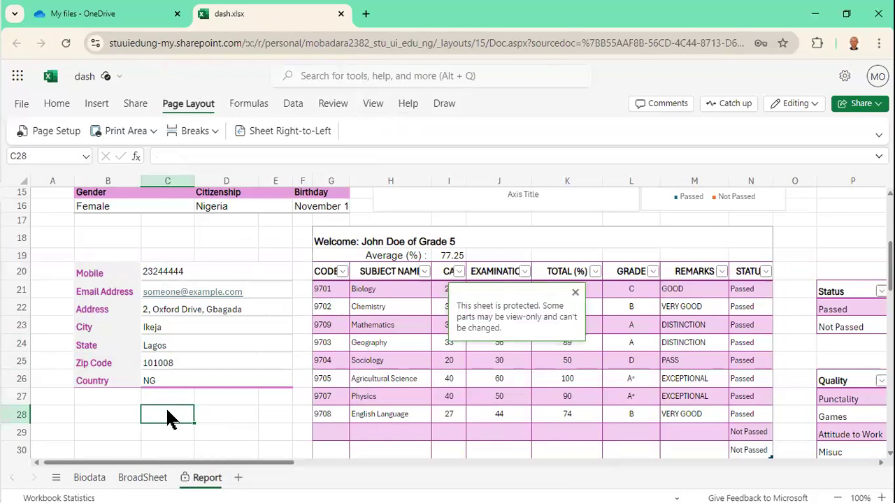
Unlock the Report sheet with its password and switch Protect sheet off
{"action": "left_click", "coordinate": [198, 483]}
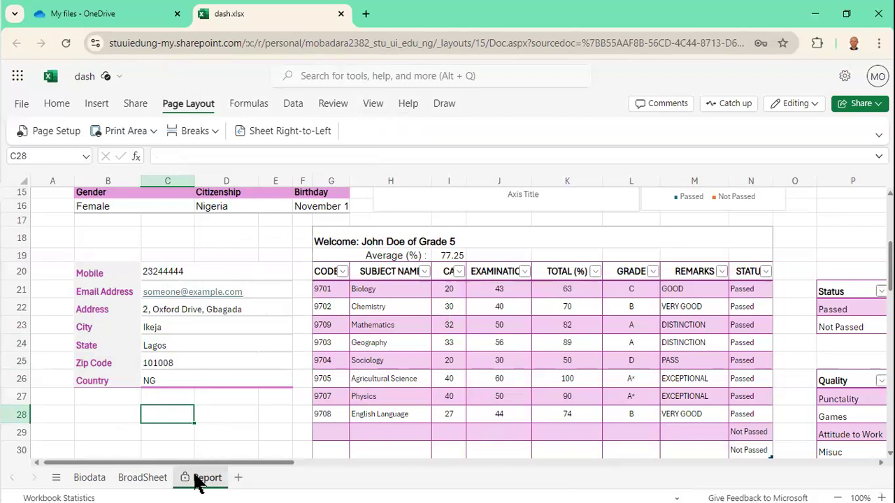
{"action": "right_click", "coordinate": [198, 484]}
{"action": "right_click", "coordinate": [199, 487]}
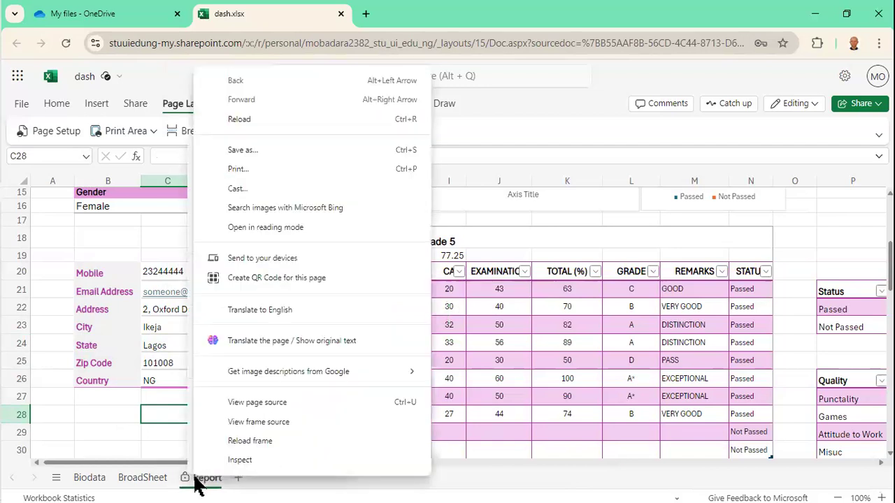
{"action": "right_click", "coordinate": [198, 488]}
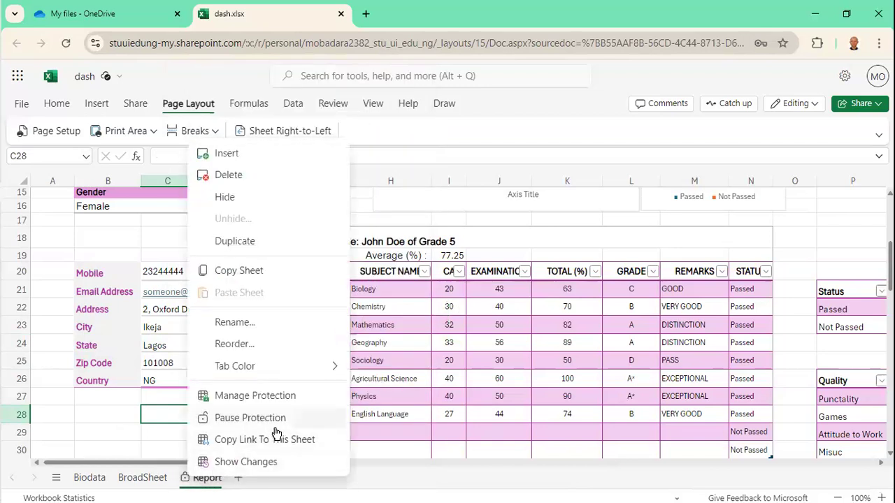
{"action": "left_click", "coordinate": [301, 403]}
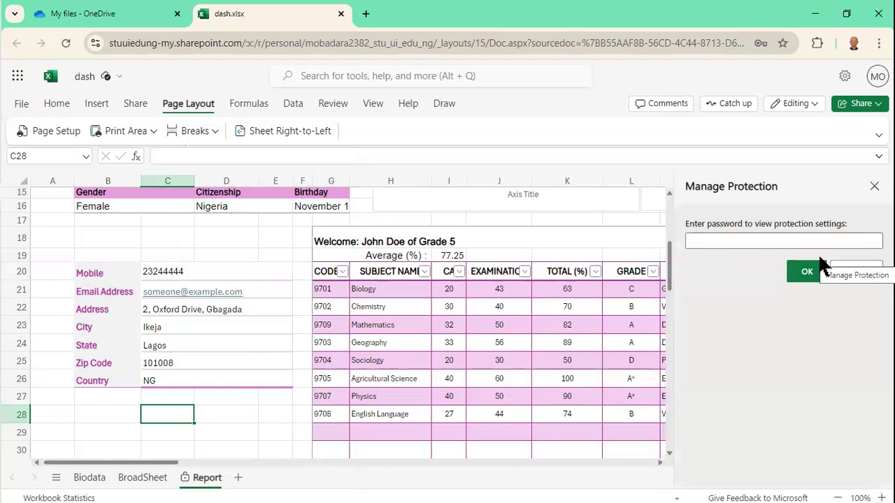
{"action": "left_click", "coordinate": [767, 239]}
{"action": "left_click", "coordinate": [766, 240]}
{"action": "left_click", "coordinate": [798, 272]}
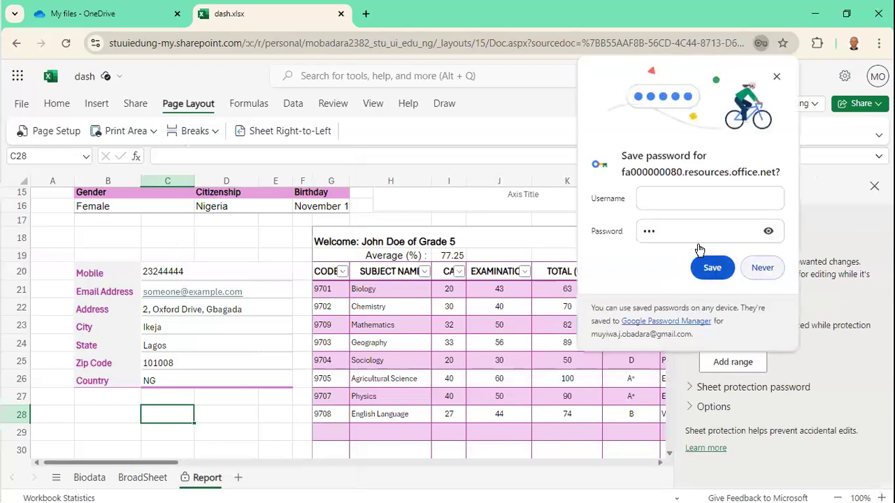
{"action": "left_click", "coordinate": [704, 263]}
{"action": "left_click", "coordinate": [699, 242]}
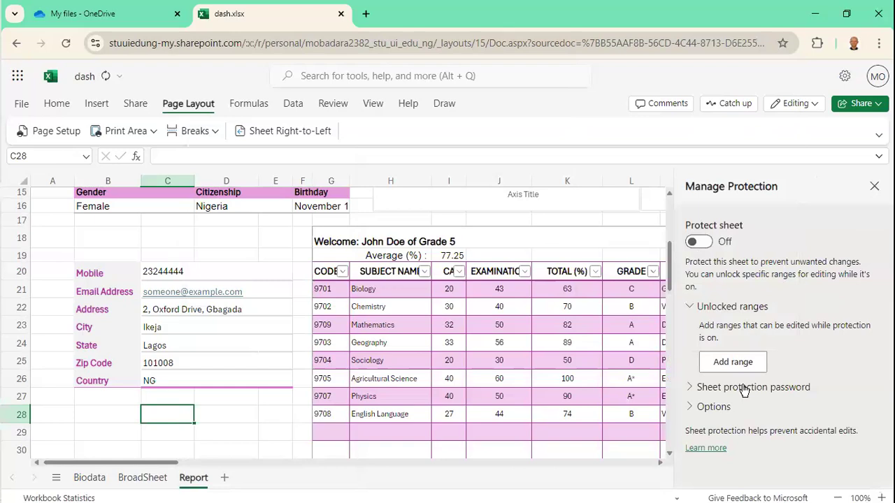
Test editing C28 with 34433, clear it, and close the protection pane
{"action": "double_click", "coordinate": [183, 418]}
{"action": "type", "text": "344"}
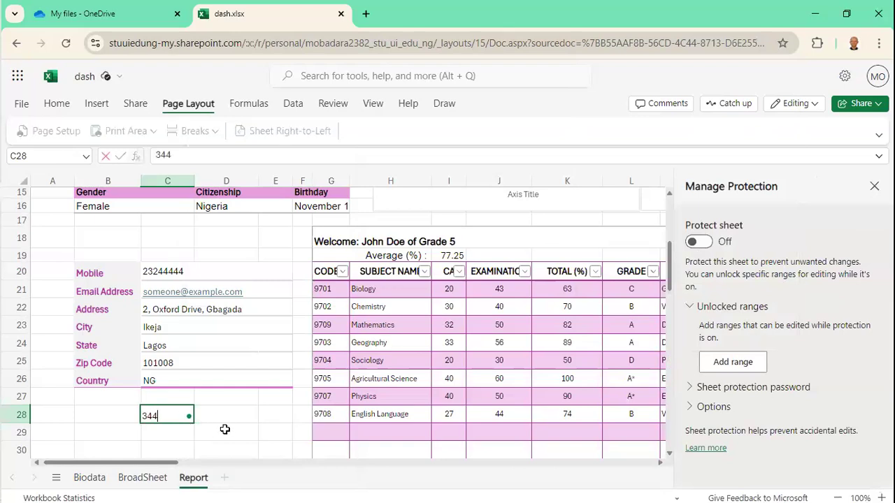
{"action": "type", "text": "33"}
{"action": "key", "text": "BackSpace"}
{"action": "key", "text": "BackSpace"}
{"action": "key", "text": "BackSpace"}
{"action": "key", "text": "BackSpace"}
{"action": "key", "text": "BackSpace"}
{"action": "left_click", "coordinate": [101, 414]}
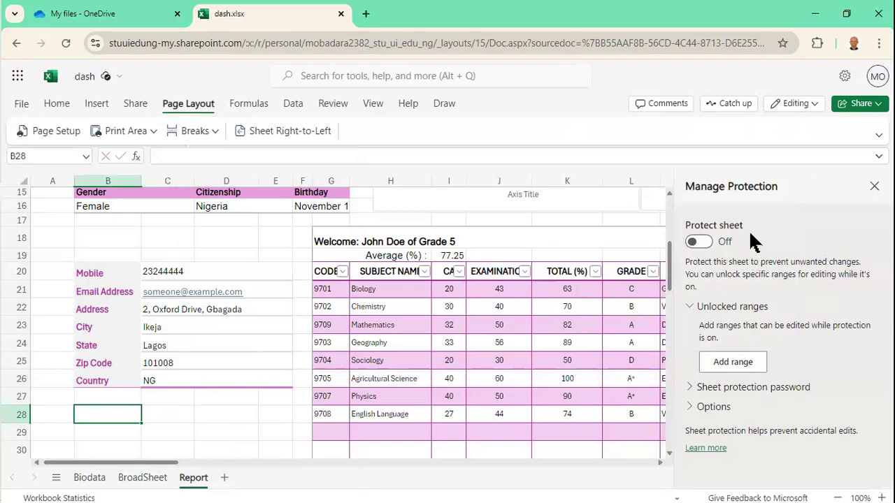
{"action": "left_click", "coordinate": [874, 186]}
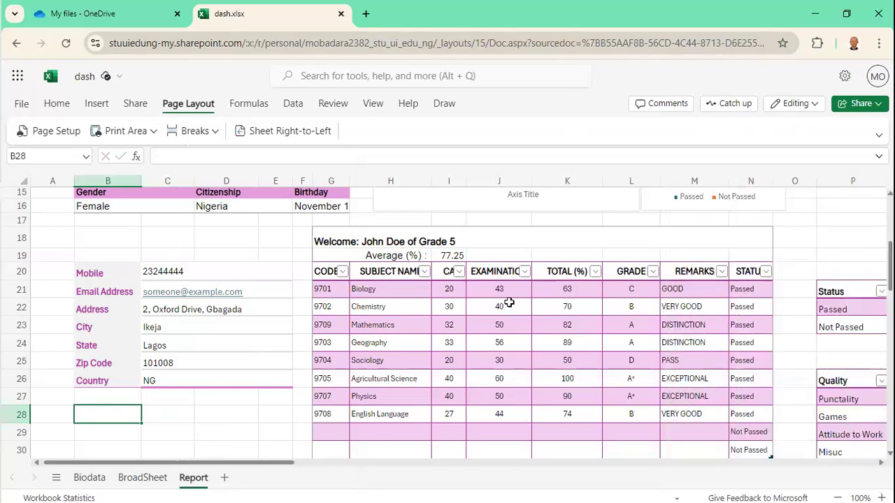
{"action": "right_click", "coordinate": [189, 481]}
{"action": "right_click", "coordinate": [190, 479]}
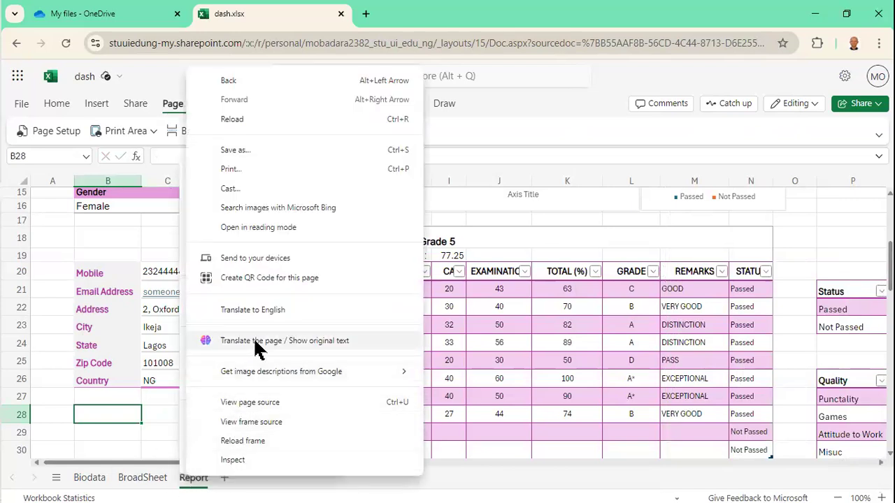
{"action": "left_click", "coordinate": [111, 414]}
{"action": "right_click", "coordinate": [111, 416]}
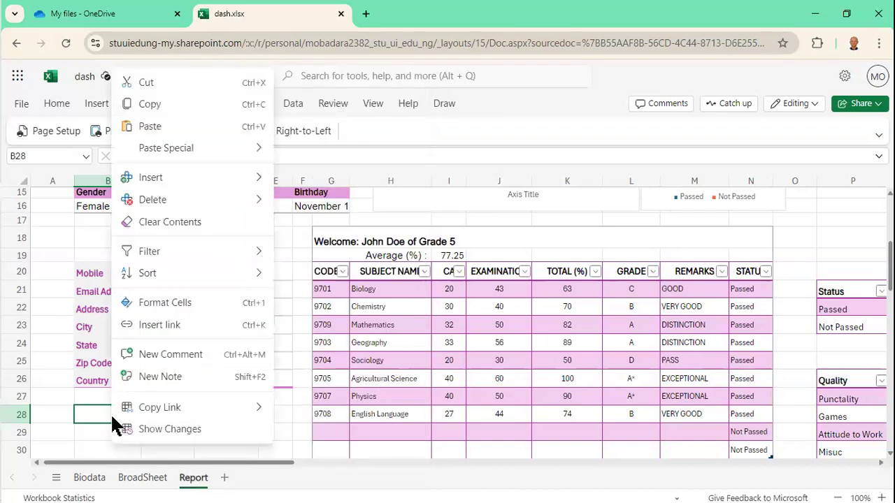
{"action": "right_click", "coordinate": [112, 418]}
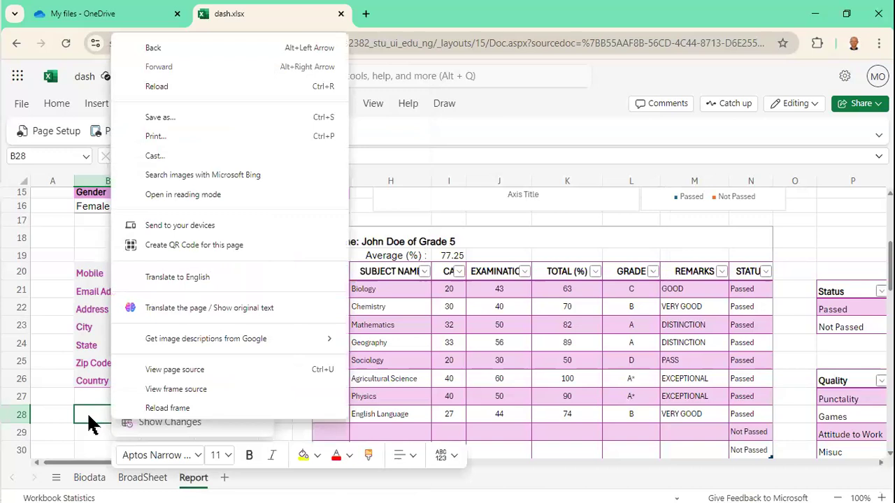
{"action": "left_click", "coordinate": [98, 414]}
{"action": "right_click", "coordinate": [98, 415]}
{"action": "right_click", "coordinate": [98, 416]}
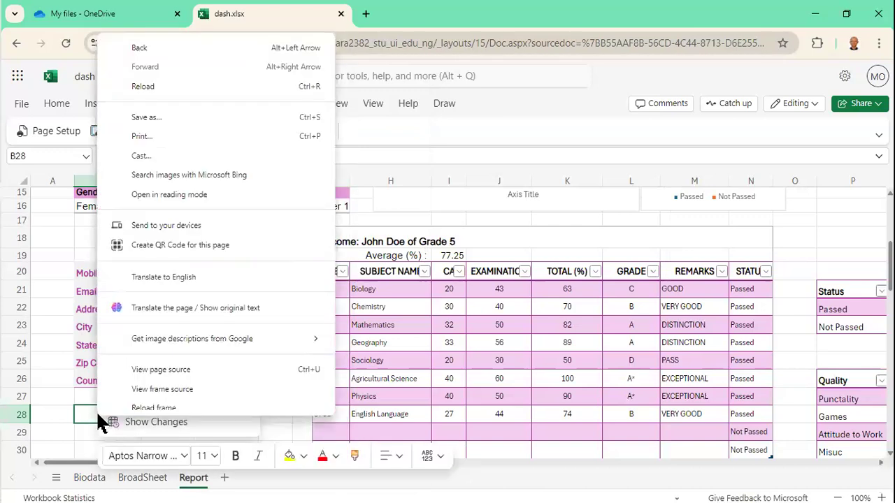
{"action": "key", "text": "Escape"}
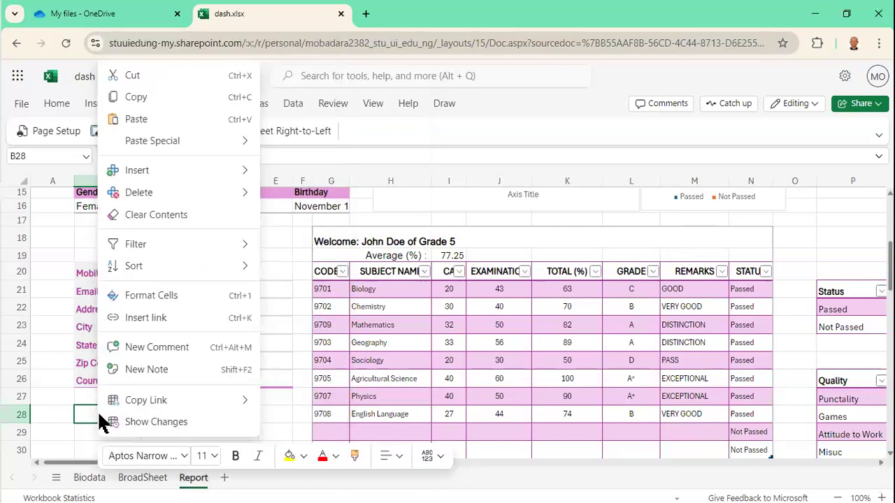
{"action": "left_click", "coordinate": [177, 300]}
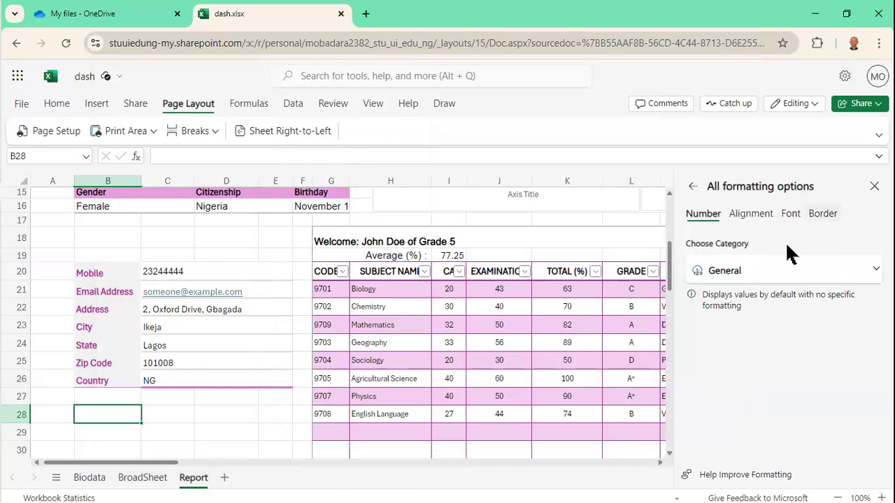
{"action": "left_click", "coordinate": [874, 189]}
{"action": "left_click", "coordinate": [821, 240]}
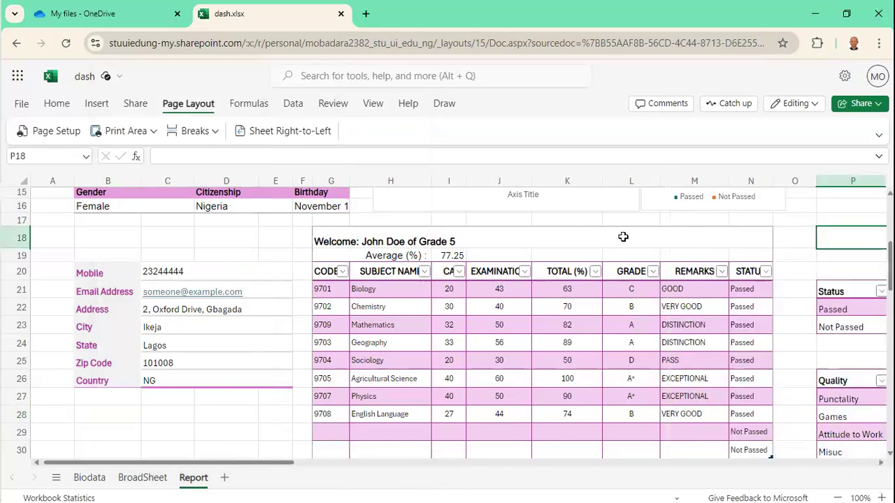
{"action": "scroll", "coordinate": [551, 268], "scroll_direction": "up", "scroll_amount": 5}
Insert a new blank worksheet, Sheet1, beside the existing sheet tabs
{"action": "scroll", "coordinate": [551, 268], "scroll_direction": "down", "scroll_amount": 2}
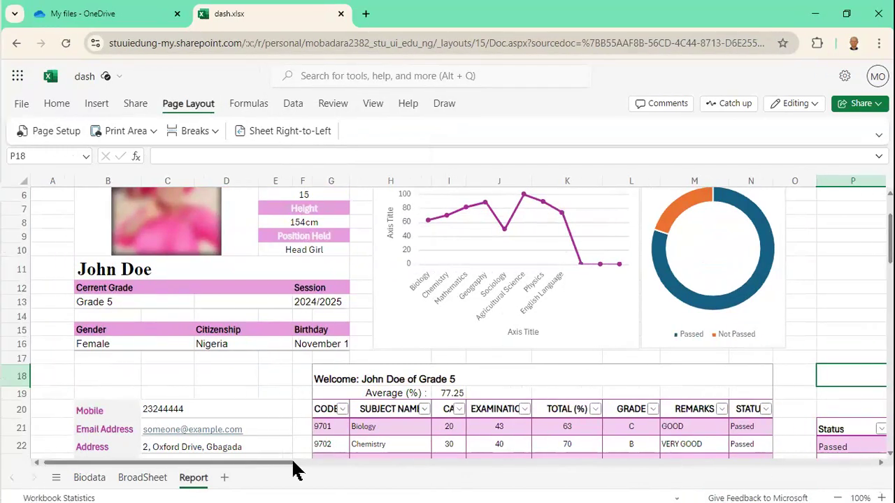
{"action": "left_click", "coordinate": [225, 478]}
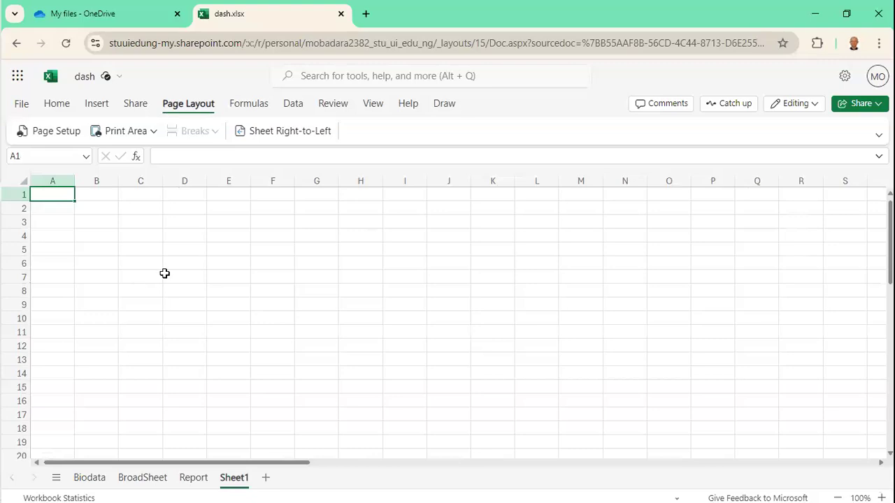
Merge B3:C8 into a single blank block for the photo area
{"action": "left_click", "coordinate": [90, 223]}
{"action": "left_click_drag", "start_coordinate": [100, 227], "coordinate": [153, 283]}
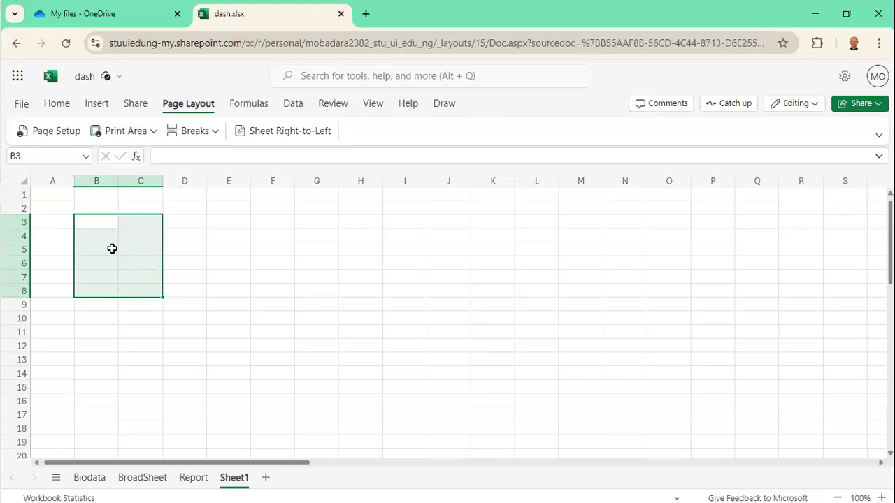
{"action": "left_click", "coordinate": [56, 105]}
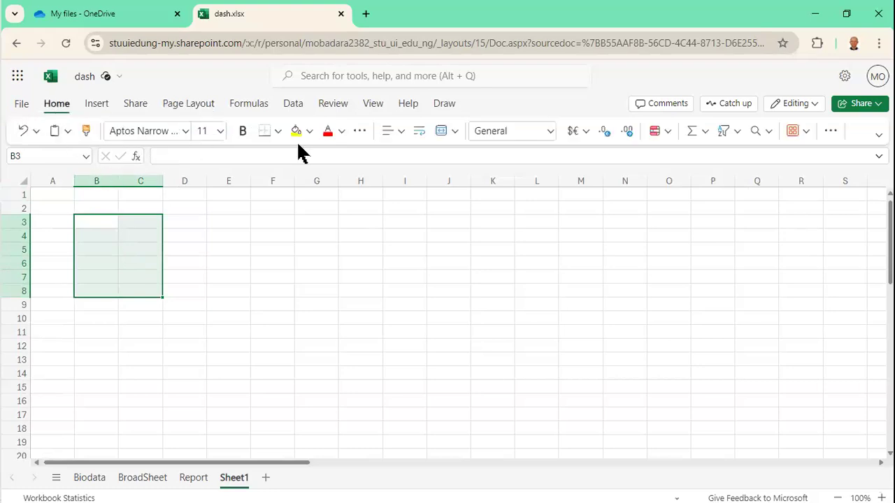
{"action": "left_click", "coordinate": [439, 133]}
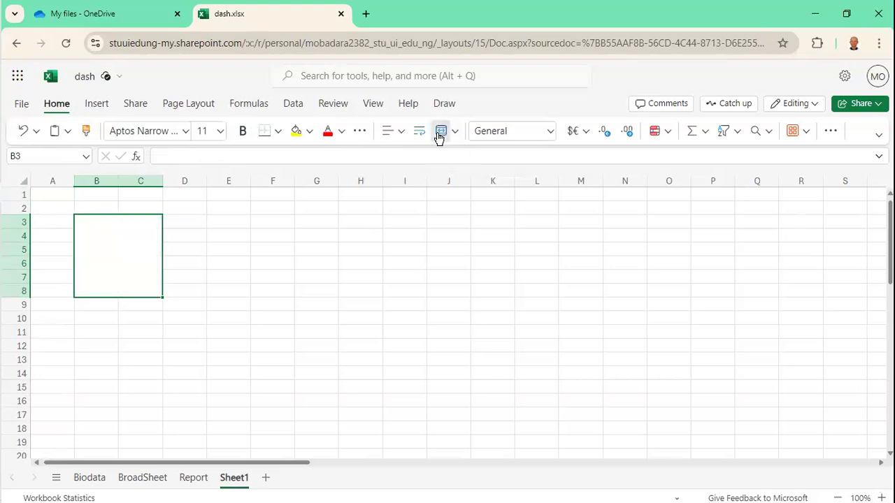
Enter a Name label in B10 and merge and centre it across B10:C10
{"action": "left_click", "coordinate": [116, 316]}
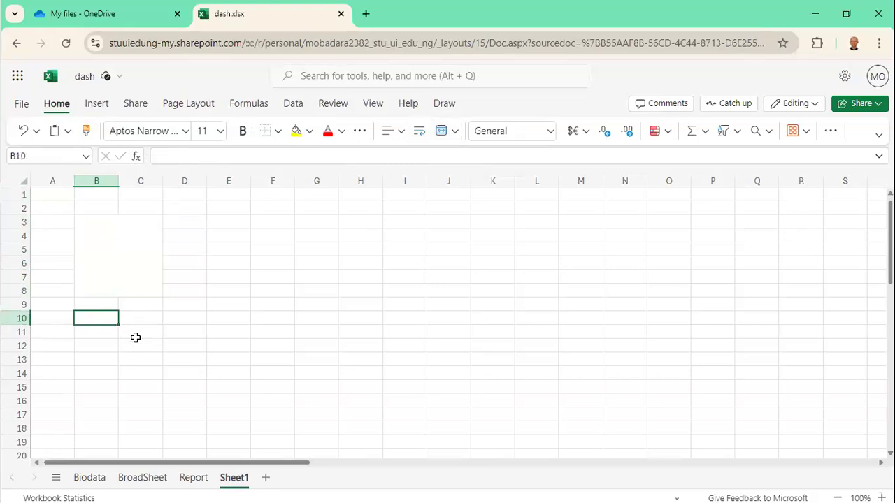
{"action": "left_click", "coordinate": [189, 481]}
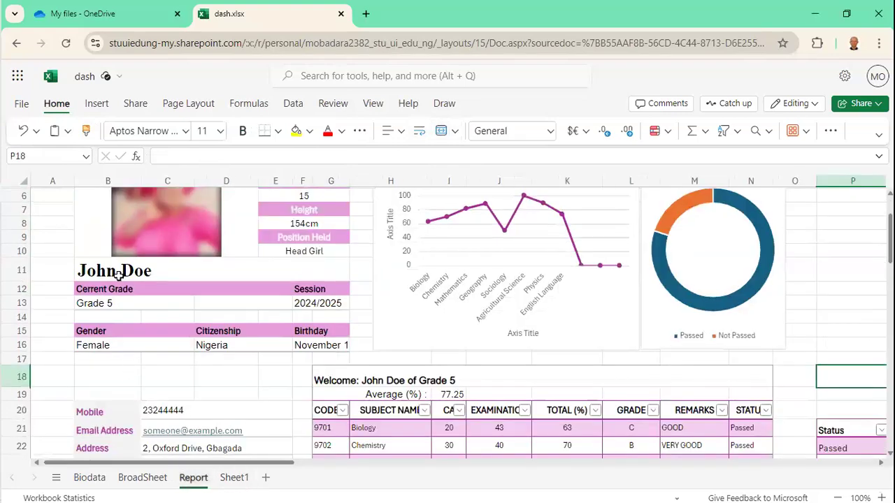
{"action": "left_click", "coordinate": [239, 481]}
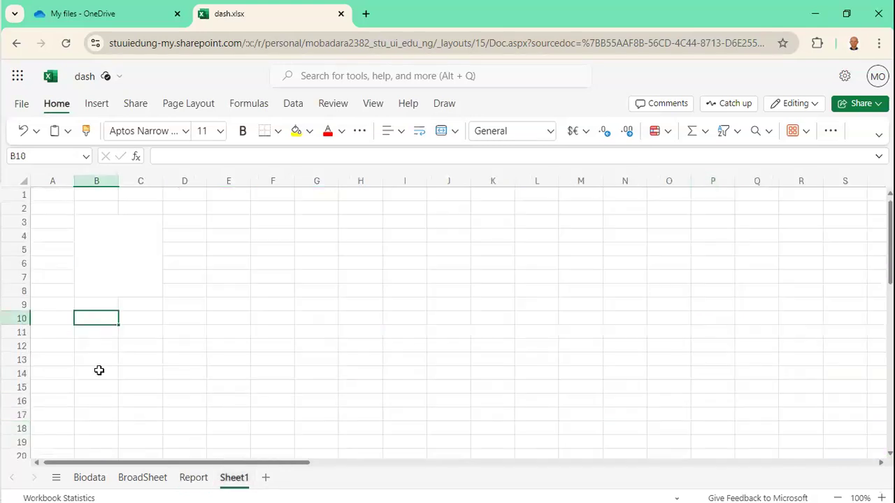
{"action": "type", "text": "J"}
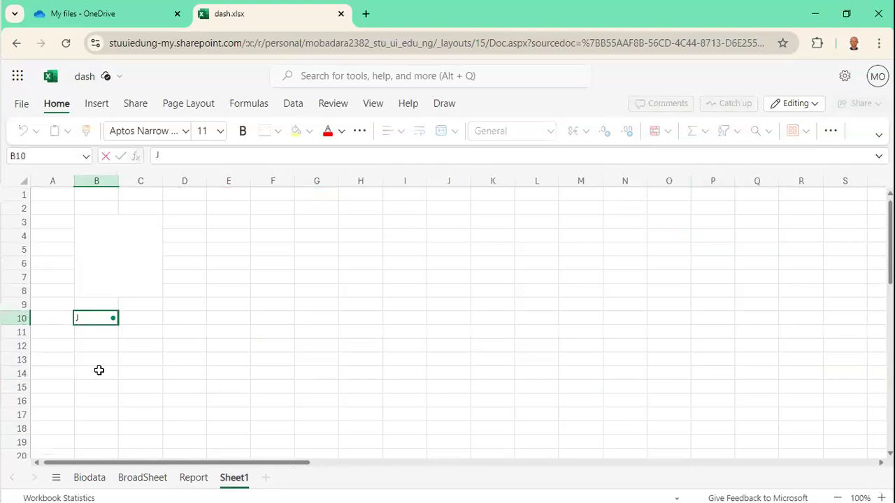
{"action": "type", "text": "Name"}
{"action": "key", "text": "Tab"}
{"action": "left_click_drag", "start_coordinate": [82, 321], "coordinate": [128, 321]}
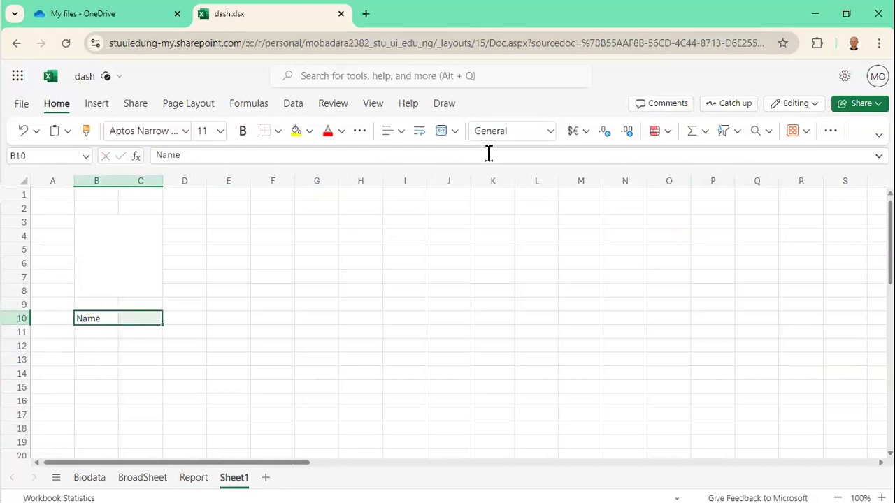
{"action": "left_click", "coordinate": [436, 133]}
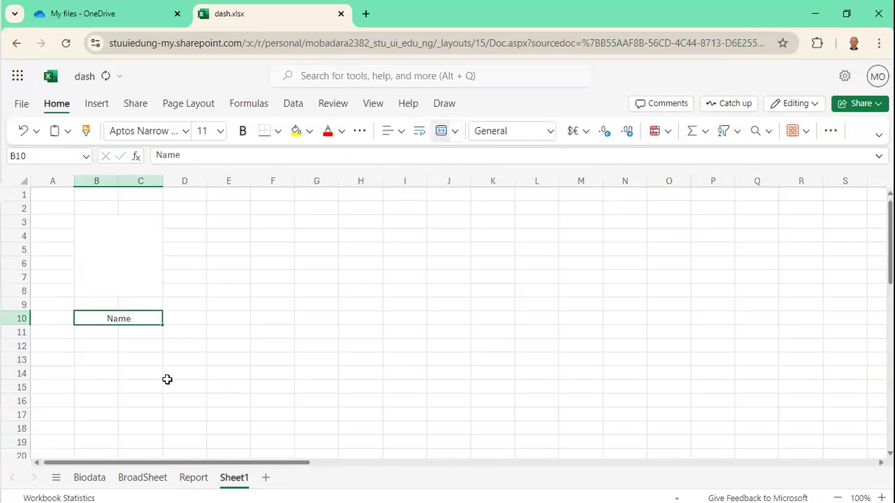
{"action": "left_click", "coordinate": [160, 386]}
Type the heading Student ID in cell E3
{"action": "left_click", "coordinate": [243, 222]}
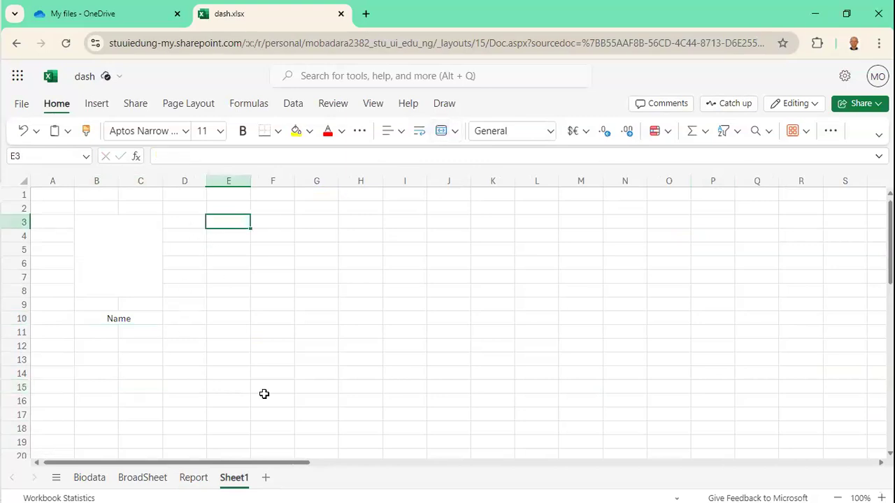
{"action": "type", "text": "Stude"}
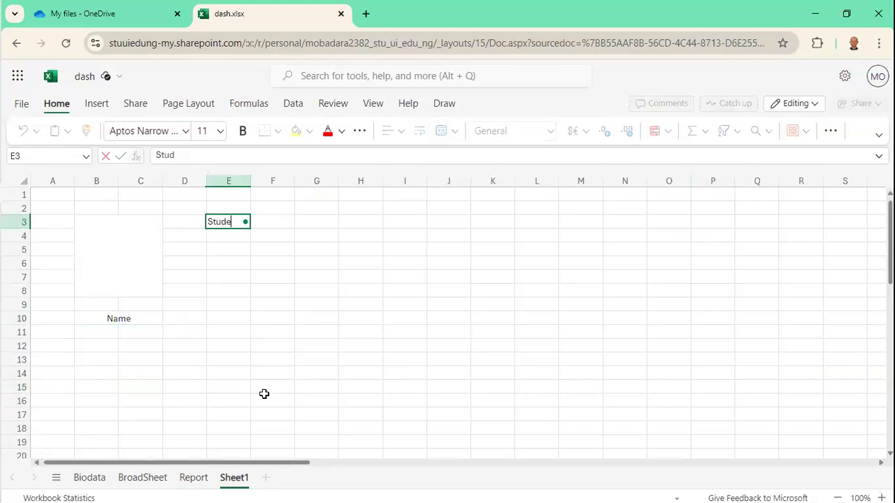
{"action": "type", "text": "nt ID"}
{"action": "key", "text": "Return"}
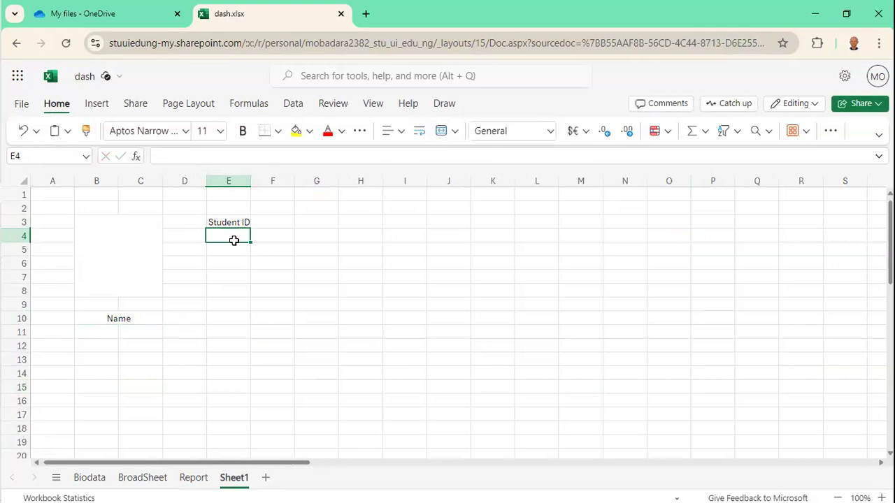
{"action": "left_click", "coordinate": [221, 249]}
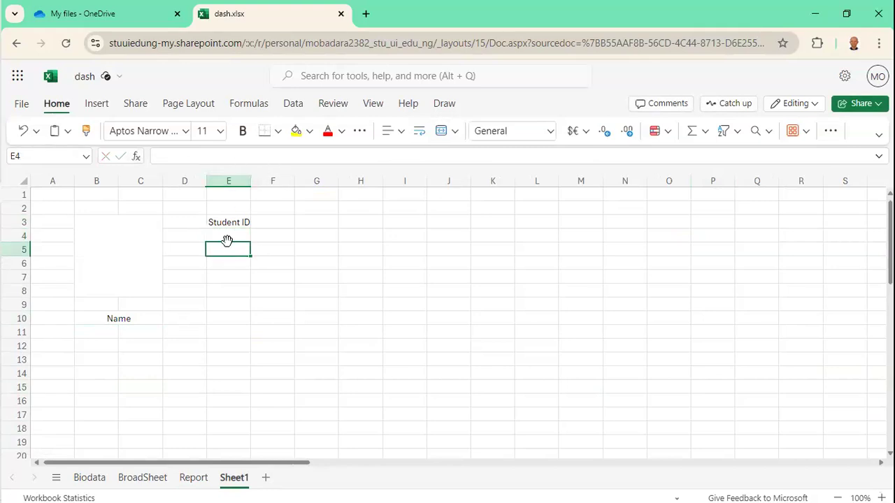
{"action": "left_click", "coordinate": [194, 479]}
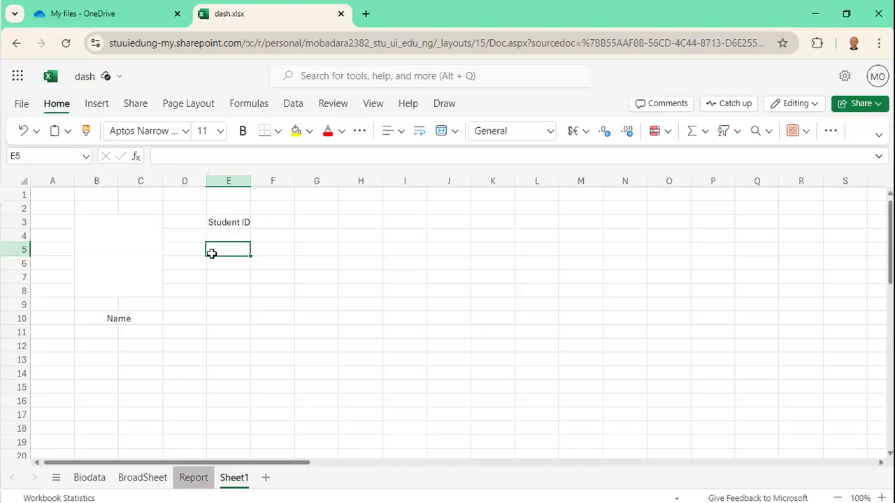
{"action": "left_click", "coordinate": [326, 242]}
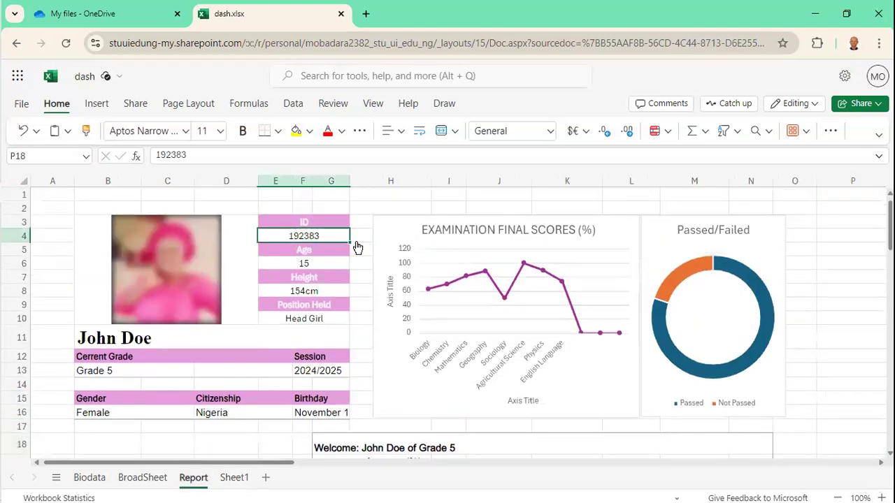
{"action": "left_click", "coordinate": [356, 236]}
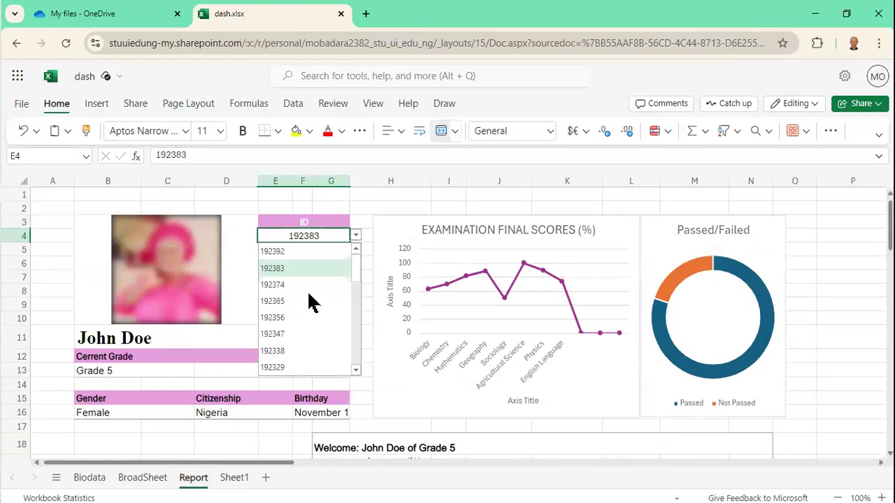
{"action": "scroll", "coordinate": [310, 301], "scroll_direction": "down", "scroll_amount": 1}
{"action": "scroll", "coordinate": [309, 324], "scroll_direction": "up", "scroll_amount": 1}
{"action": "double_click", "coordinate": [234, 478]}
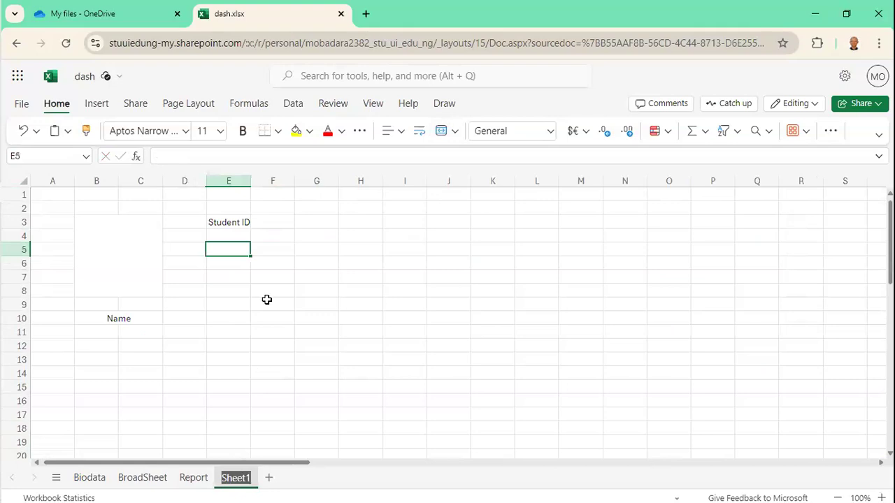
{"action": "left_click", "coordinate": [223, 235]}
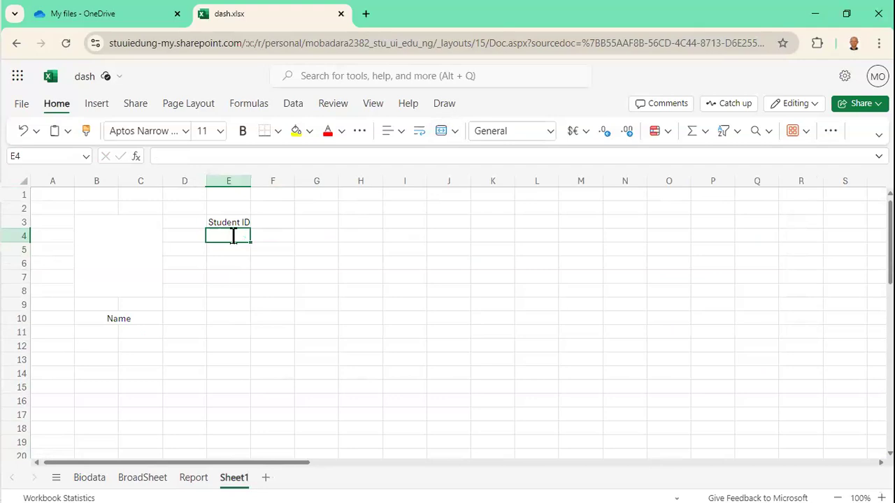
{"action": "double_click", "coordinate": [233, 235]}
{"action": "left_click", "coordinate": [233, 264]}
{"action": "left_click", "coordinate": [236, 239]}
{"action": "left_click", "coordinate": [89, 478]}
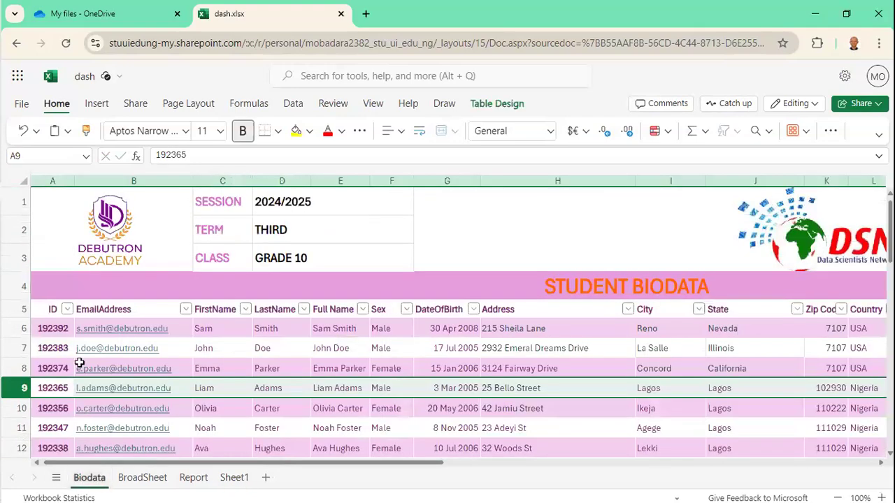
{"action": "left_click", "coordinate": [53, 330]}
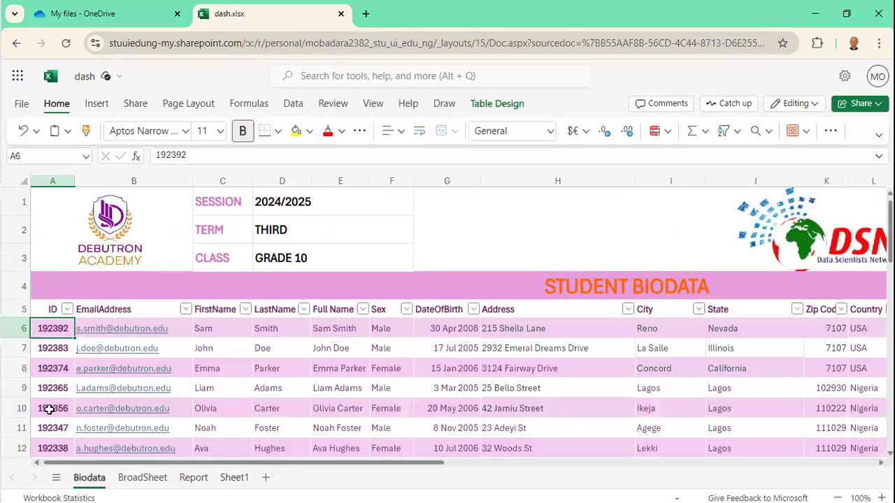
{"action": "scroll", "coordinate": [51, 413], "scroll_direction": "down", "scroll_amount": 3}
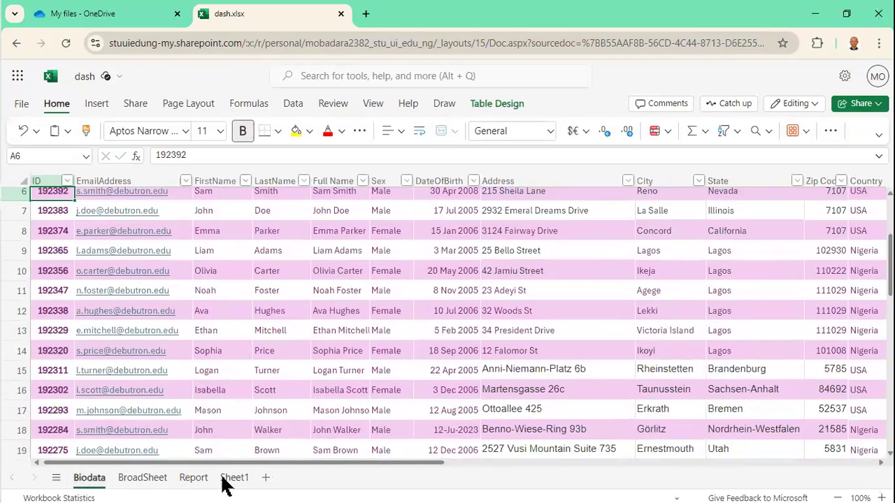
{"action": "left_click", "coordinate": [233, 478]}
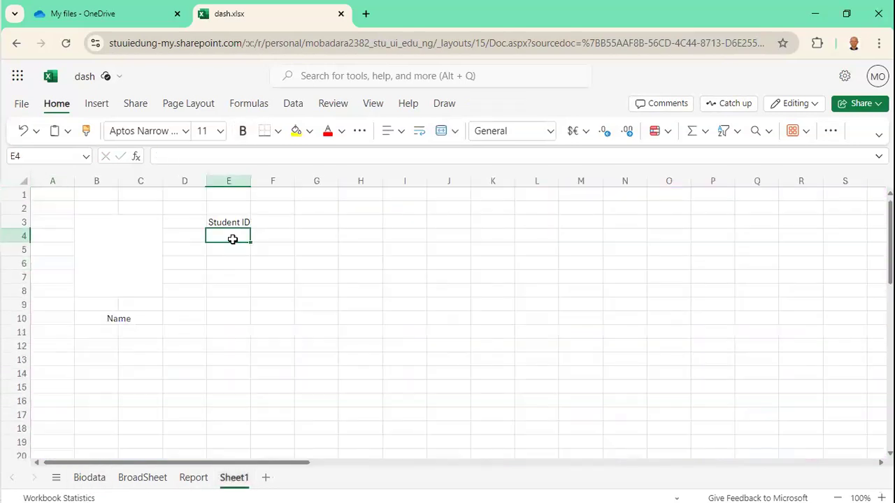
{"action": "left_click", "coordinate": [294, 105]}
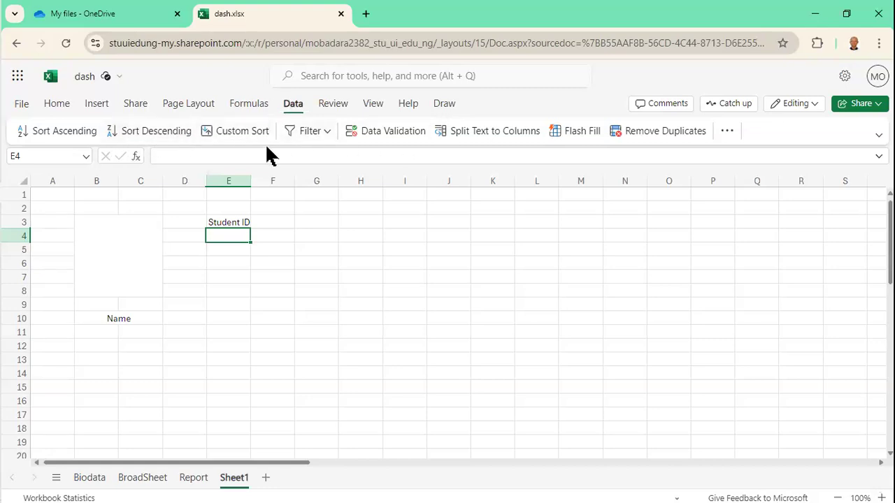
Give E4 List data validation sourced from Biodata!$A$6:$A$36
{"action": "left_click", "coordinate": [396, 133]}
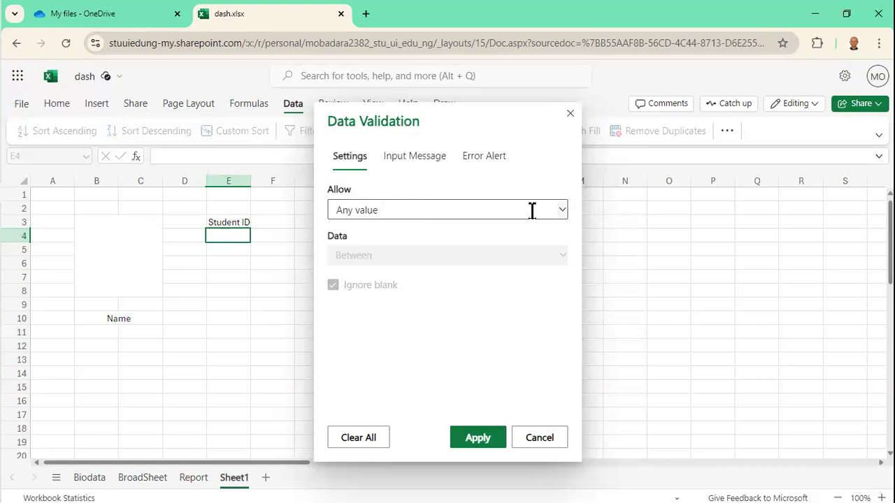
{"action": "left_click", "coordinate": [564, 211]}
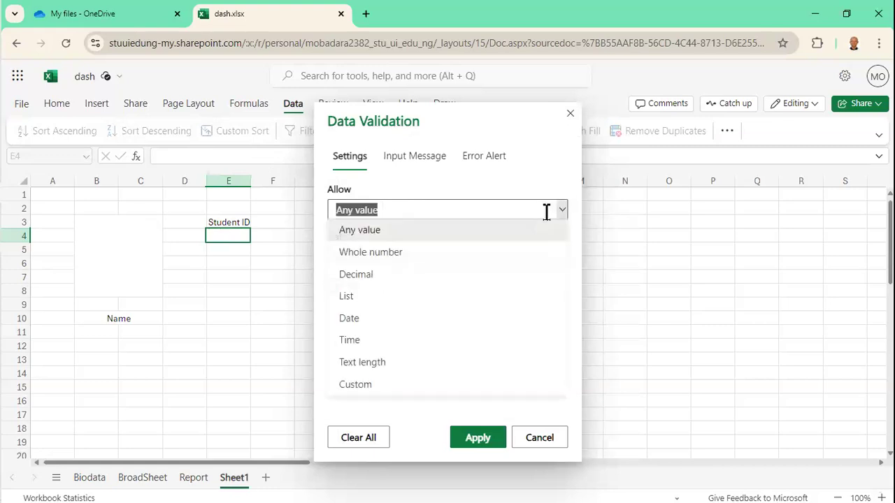
{"action": "left_click", "coordinate": [375, 303]}
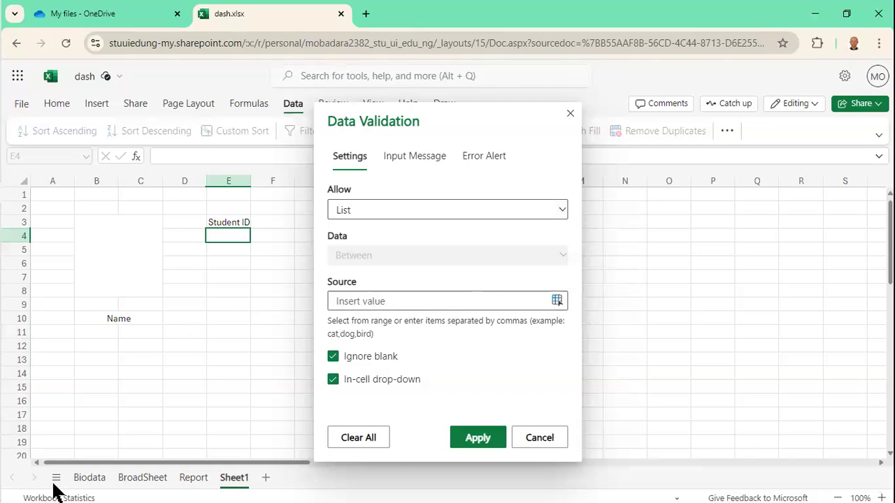
{"action": "left_click", "coordinate": [89, 477]}
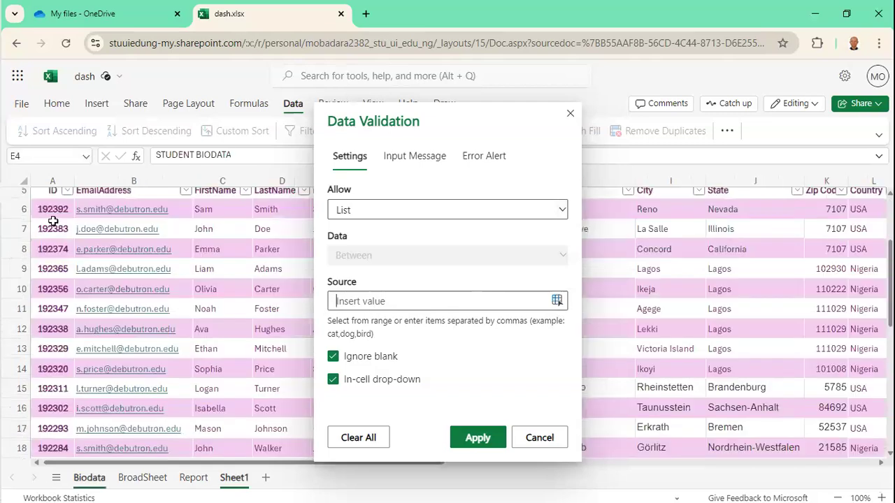
{"action": "scroll", "coordinate": [52, 219], "scroll_direction": "up", "scroll_amount": 2}
{"action": "left_click", "coordinate": [45, 276]}
{"action": "left_click_drag", "start_coordinate": [46, 289], "coordinate": [58, 343]}
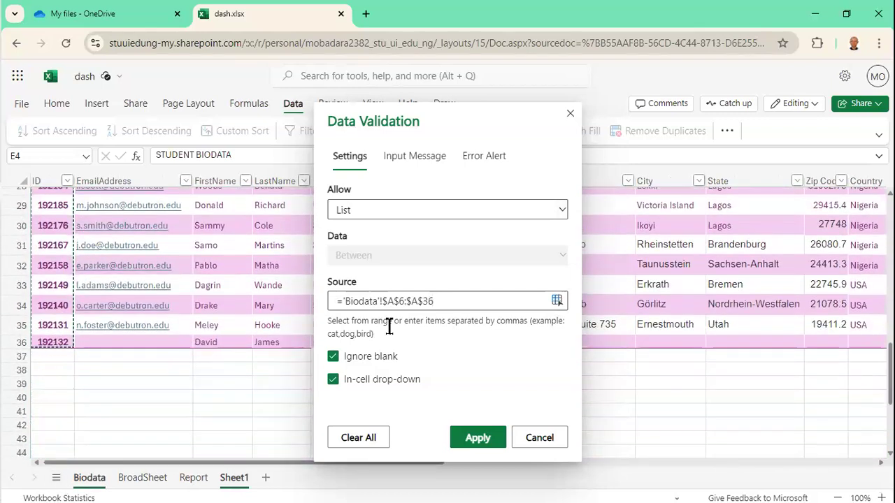
{"action": "left_click", "coordinate": [475, 440]}
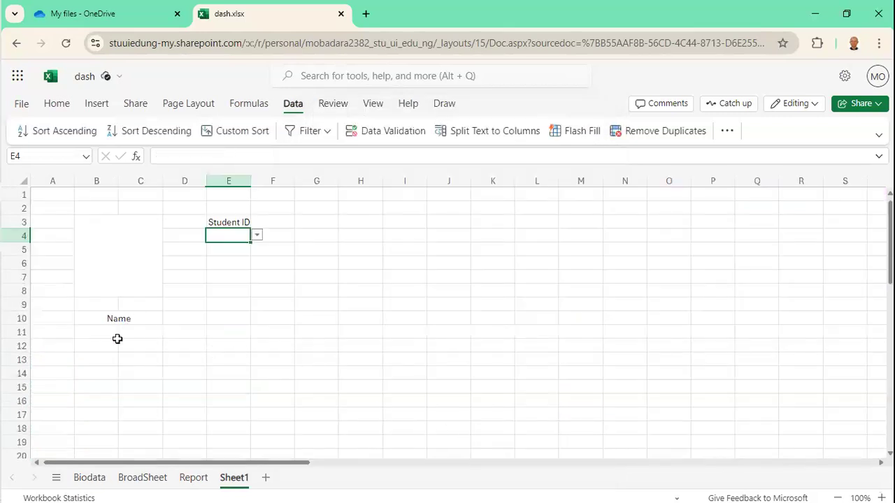
{"action": "left_click", "coordinate": [257, 236]}
{"action": "scroll", "coordinate": [222, 315], "scroll_direction": "down", "scroll_amount": 6}
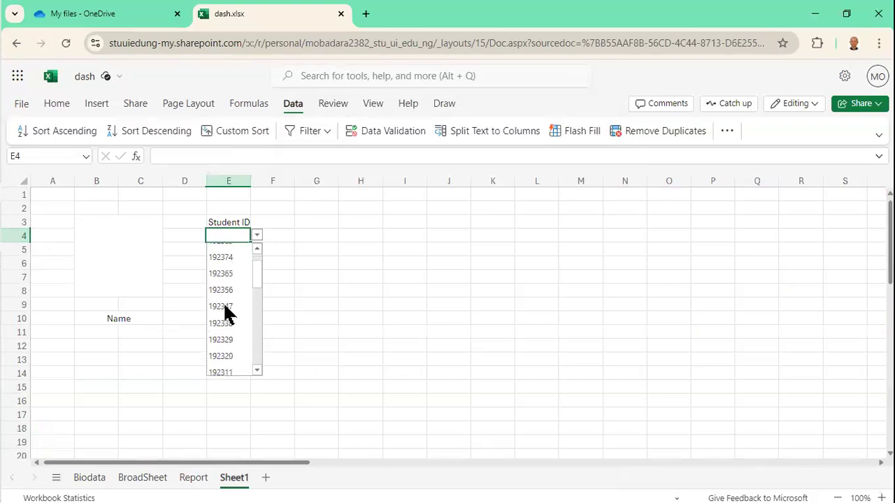
{"action": "scroll", "coordinate": [225, 329], "scroll_direction": "down", "scroll_amount": 2}
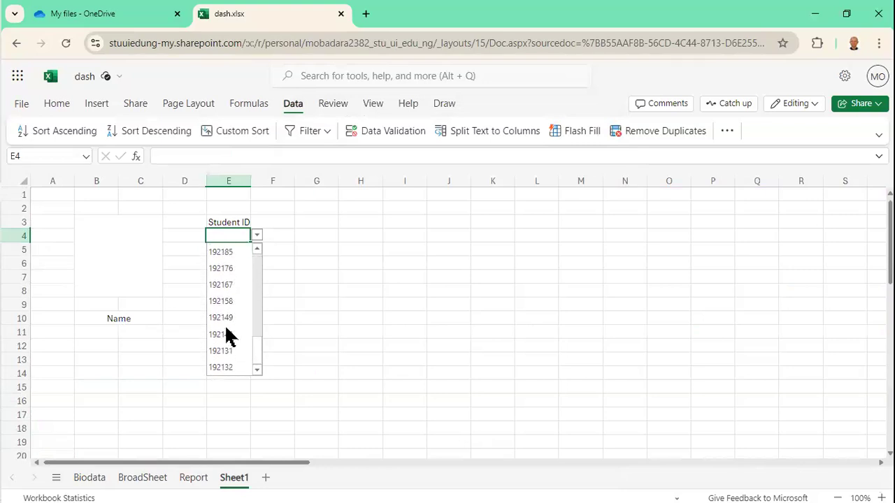
{"action": "key", "text": "Down"}
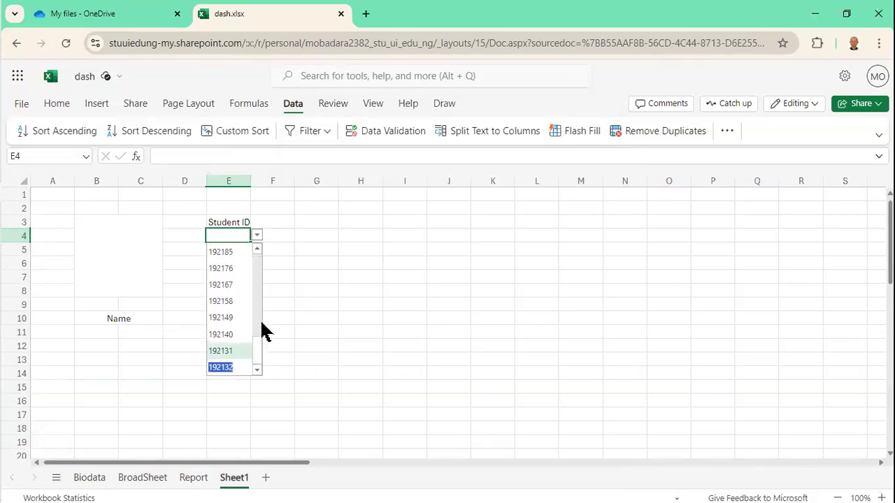
{"action": "left_click", "coordinate": [223, 284]}
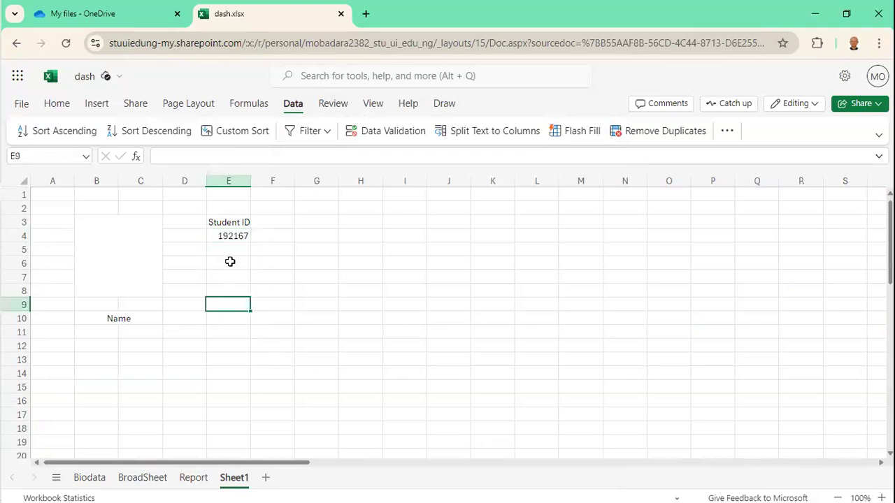
{"action": "left_click", "coordinate": [257, 236]}
{"action": "left_click", "coordinate": [222, 282]}
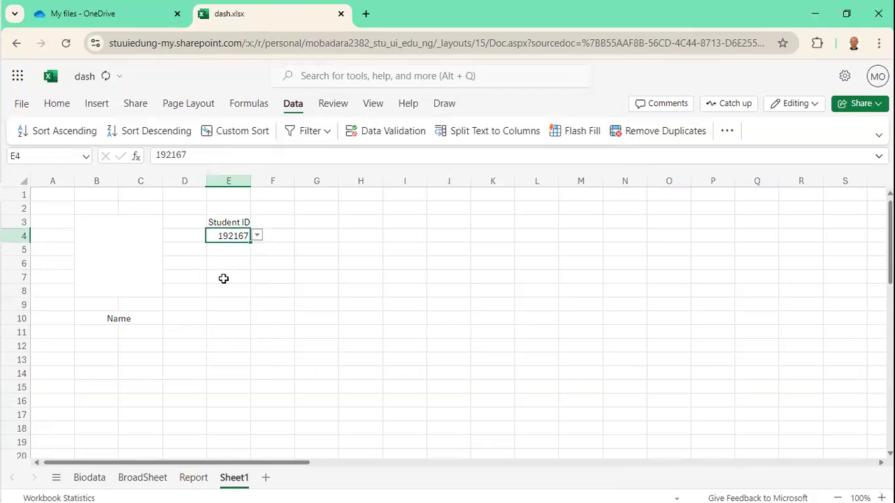
Select the merged Name cell B10 and begin editing its contents
{"action": "left_click", "coordinate": [228, 263]}
{"action": "left_click", "coordinate": [242, 238]}
{"action": "left_click", "coordinate": [130, 318]}
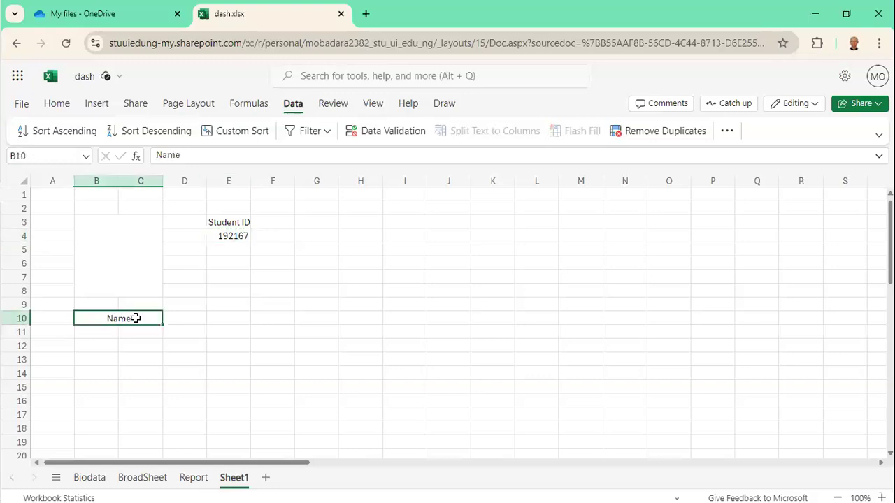
{"action": "left_click", "coordinate": [240, 236]}
{"action": "left_click", "coordinate": [131, 323]}
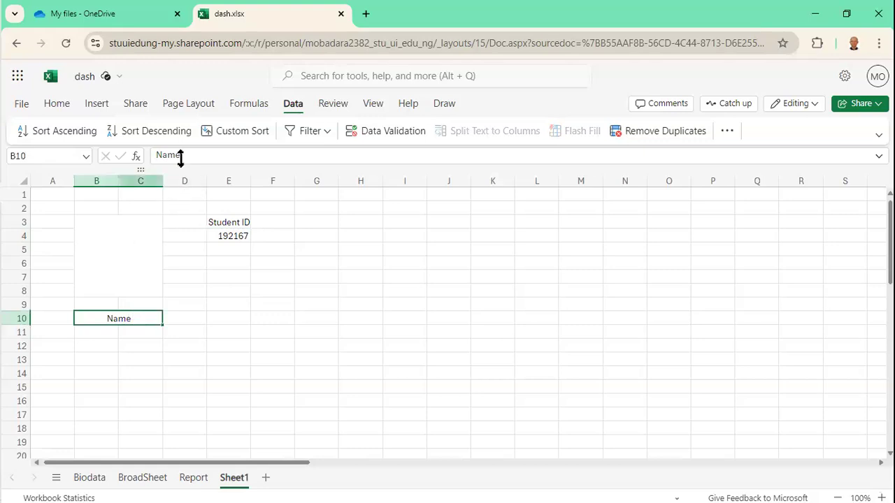
{"action": "left_click", "coordinate": [211, 157]}
Replace the Name label in B10 with a VLOOKUP on E4 over the whole Biodata table
{"action": "key", "text": "BackSpace"}
{"action": "key", "text": "BackSpace"}
{"action": "key", "text": "BackSpace"}
{"action": "key", "text": "BackSpace"}
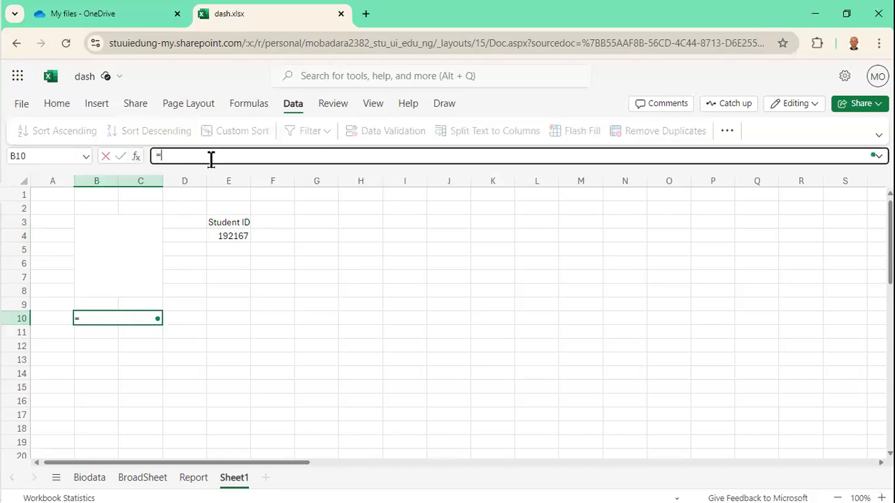
{"action": "type", "text": "=V"}
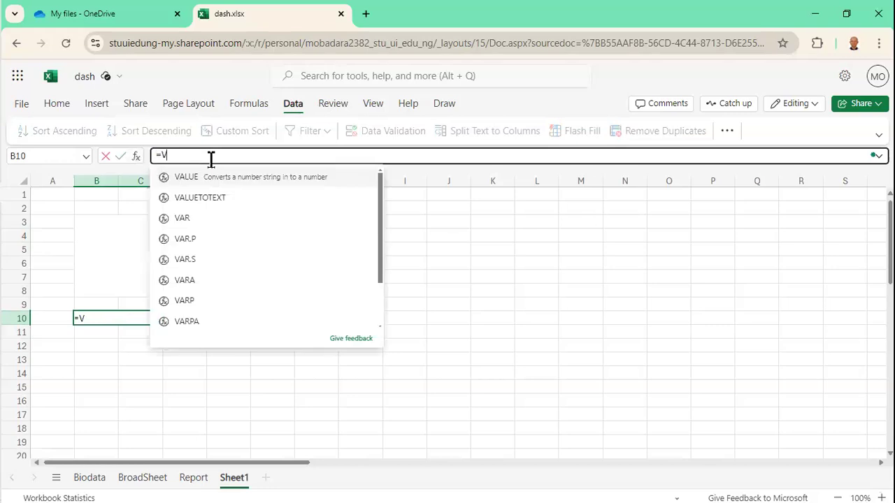
{"action": "type", "text": "LOOKUP("}
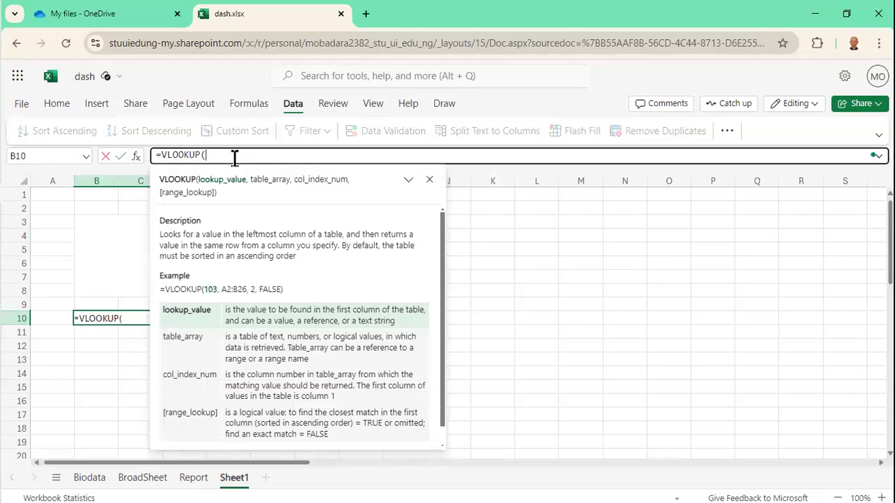
{"action": "left_click", "coordinate": [429, 179]}
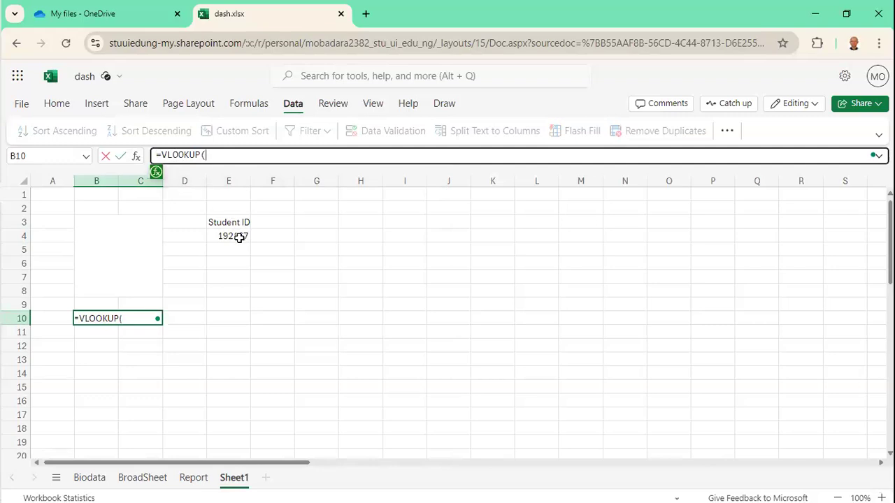
{"action": "left_click", "coordinate": [237, 238]}
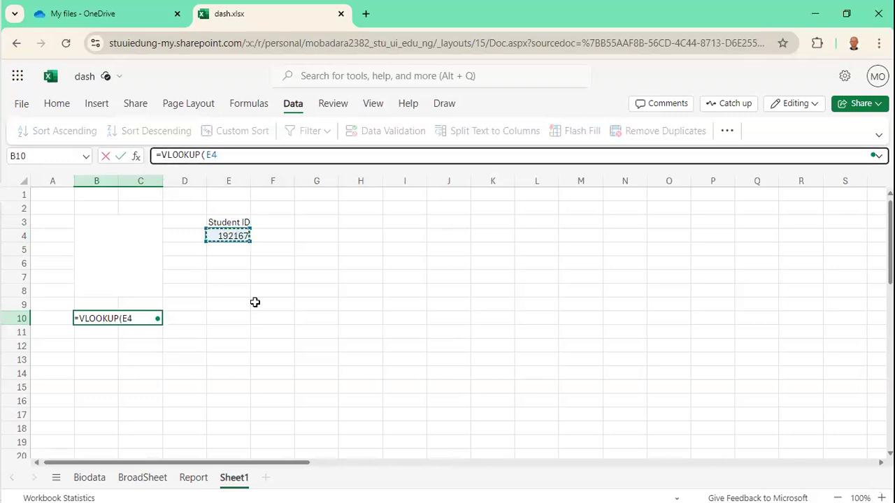
{"action": "type", "text": ","}
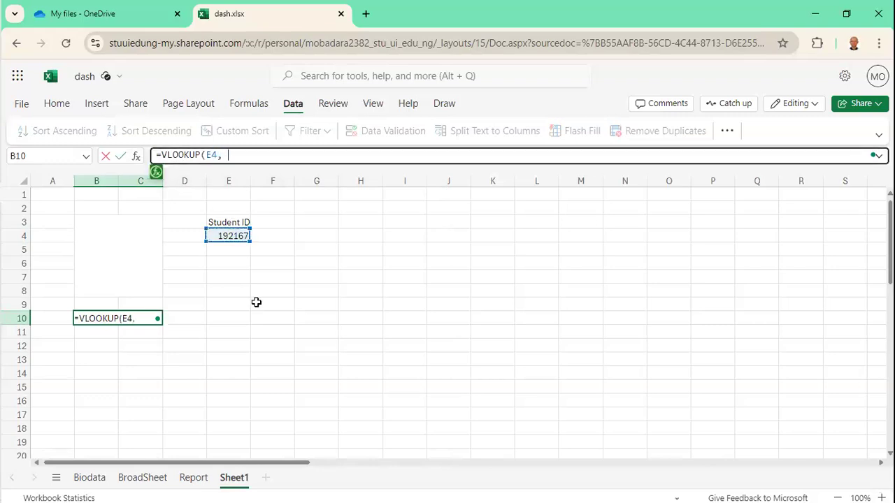
{"action": "left_click", "coordinate": [89, 478]}
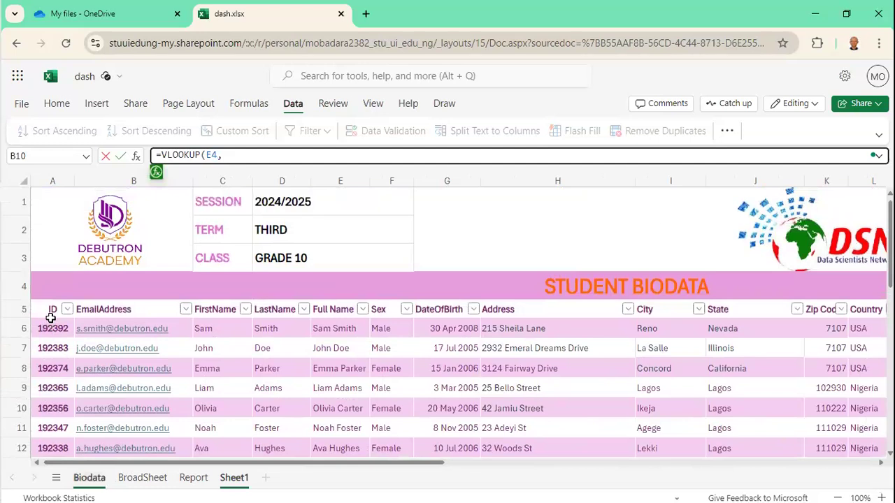
{"action": "left_click", "coordinate": [54, 312]}
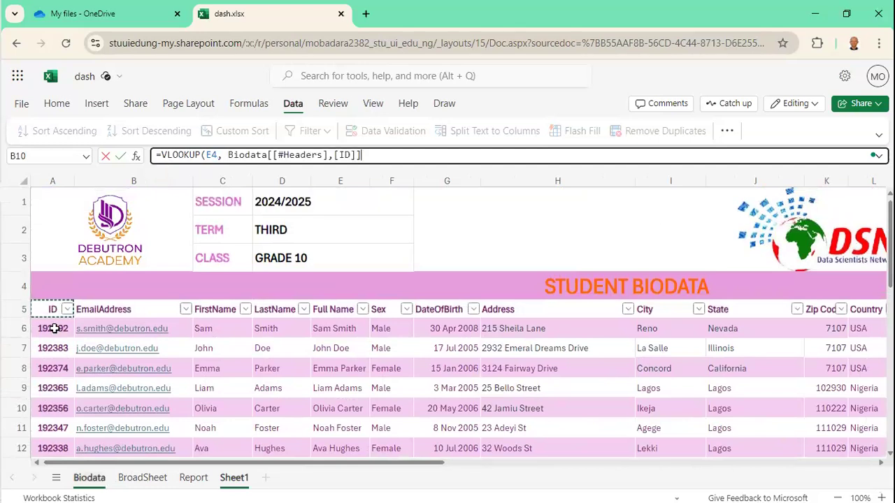
{"action": "mouse_move", "coordinate": [54, 328]}
{"action": "left_mouse_down"}
{"action": "mouse_move", "coordinate": [54, 388]}
{"action": "mouse_move", "coordinate": [54, 329]}
{"action": "left_mouse_up"}
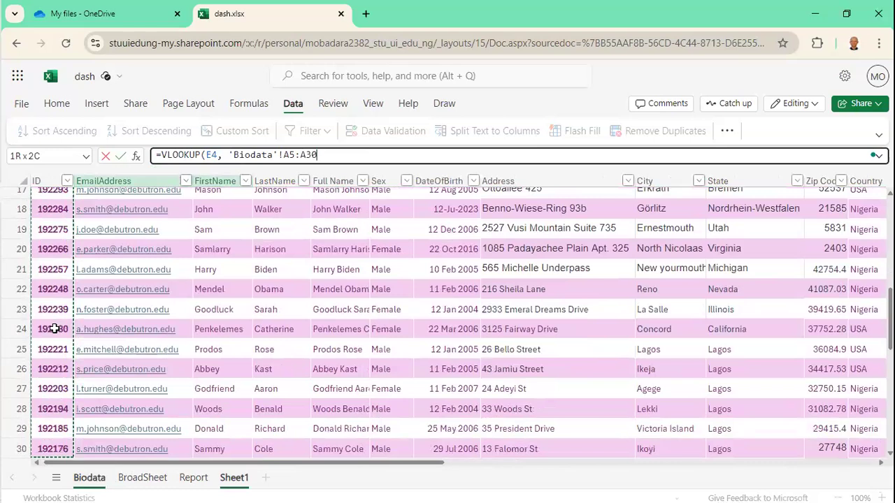
{"action": "left_click_drag", "start_coordinate": [54, 329], "coordinate": [54, 328]}
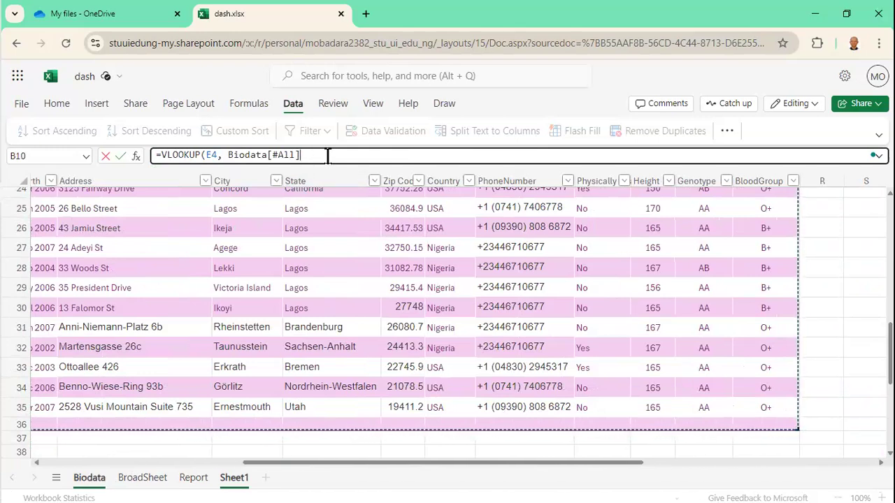
Finish the formula as =VLOOKUP(E4, Biodata[#All], 5, 0) to return the name
{"action": "type", "text": ","}
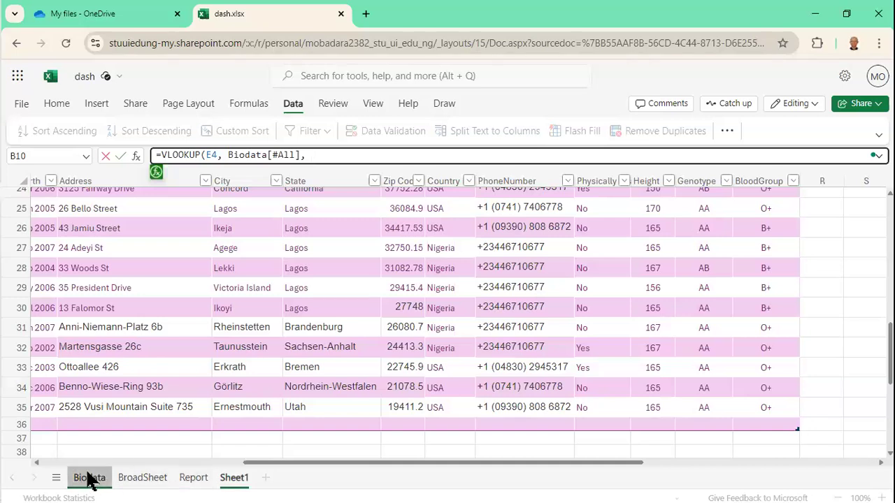
{"action": "left_click_drag", "start_coordinate": [331, 464], "coordinate": [63, 464]}
{"action": "scroll", "coordinate": [262, 308], "scroll_direction": "up", "scroll_amount": 7}
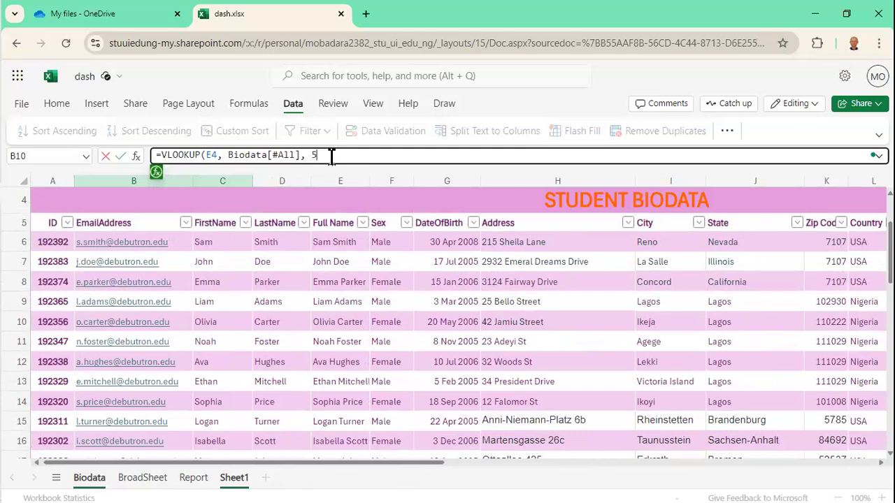
{"action": "type", "text": ", 0"}
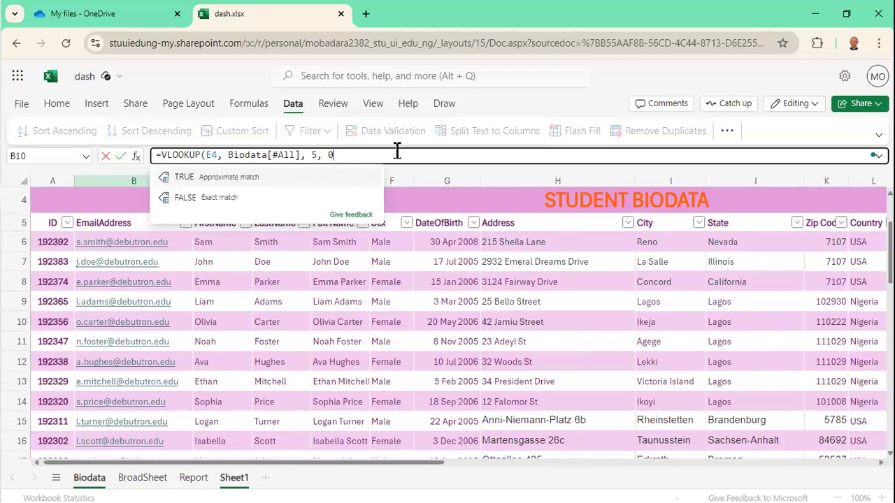
{"action": "type", "text": ")"}
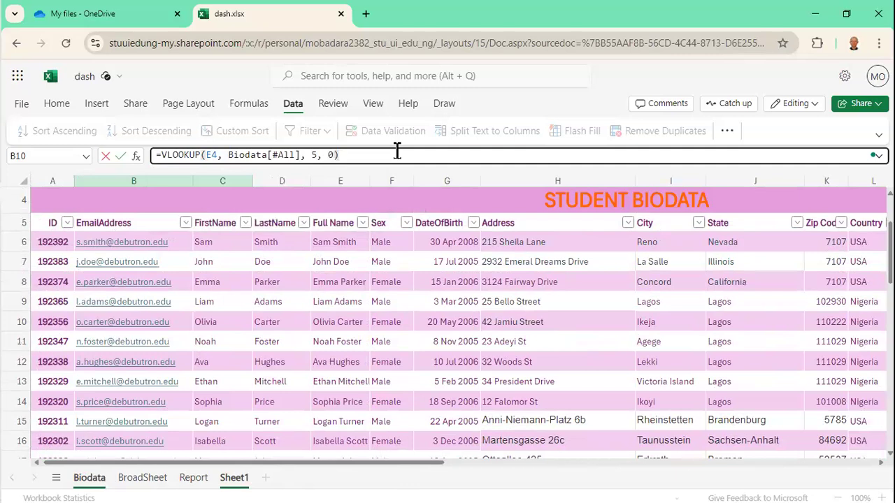
{"action": "key", "text": "Return"}
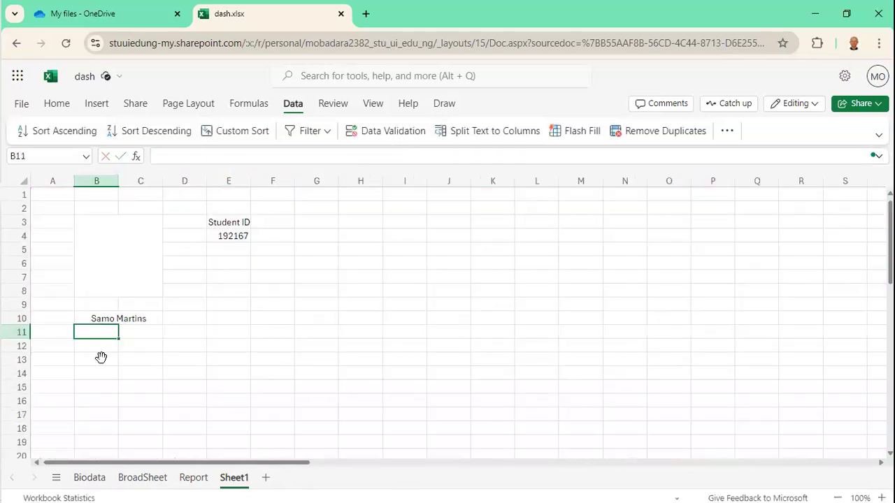
Test the name lookup by switching E4 to ID 192185 and back to 192167
{"action": "left_click", "coordinate": [150, 316]}
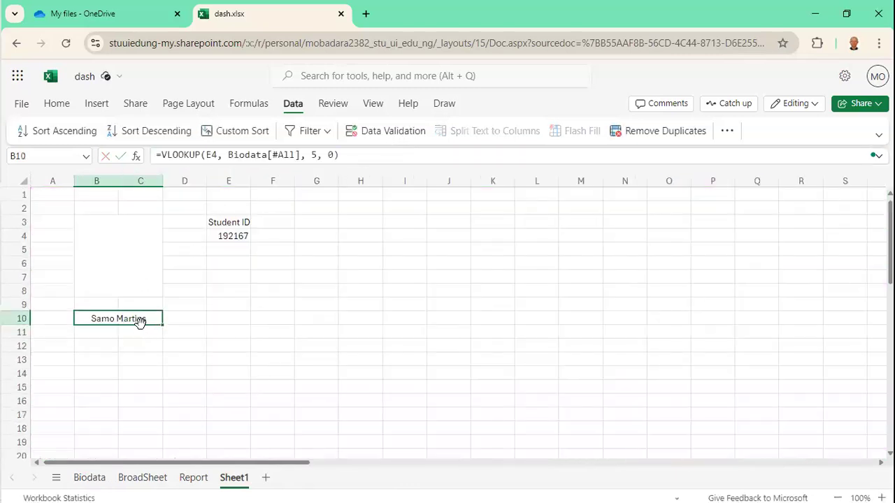
{"action": "left_click", "coordinate": [244, 237]}
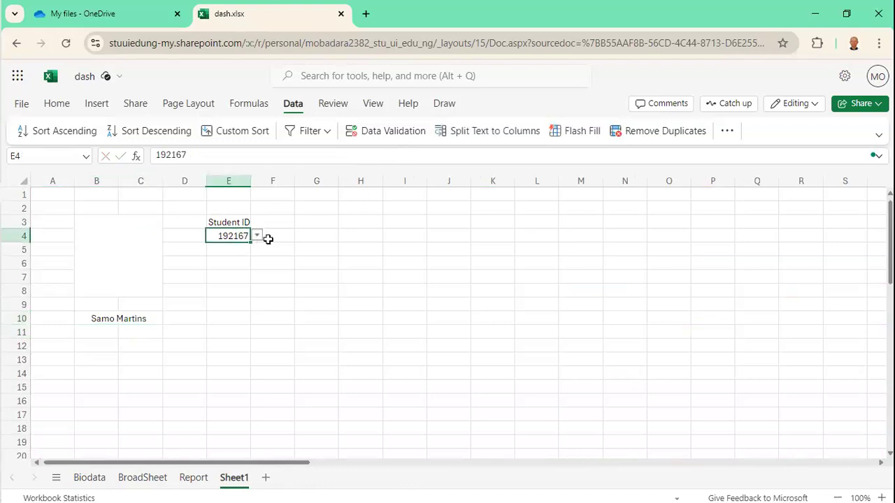
{"action": "left_click", "coordinate": [257, 237]}
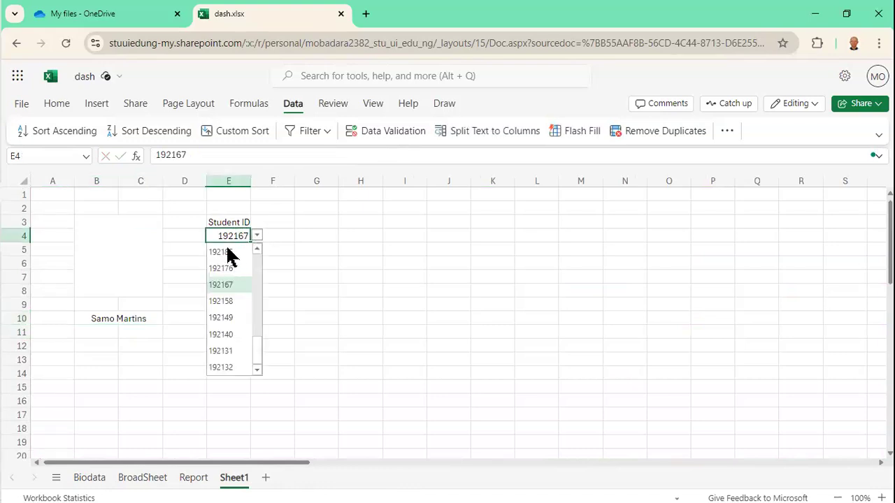
{"action": "left_click", "coordinate": [227, 251]}
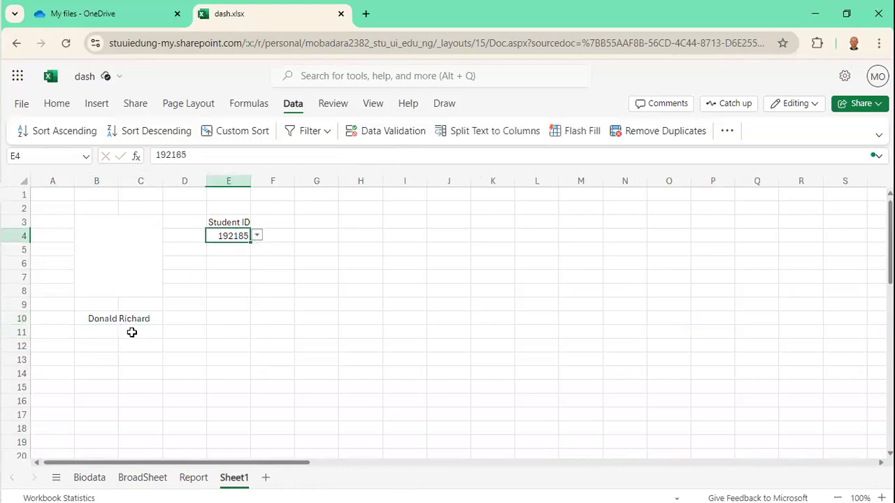
{"action": "left_click", "coordinate": [257, 236]}
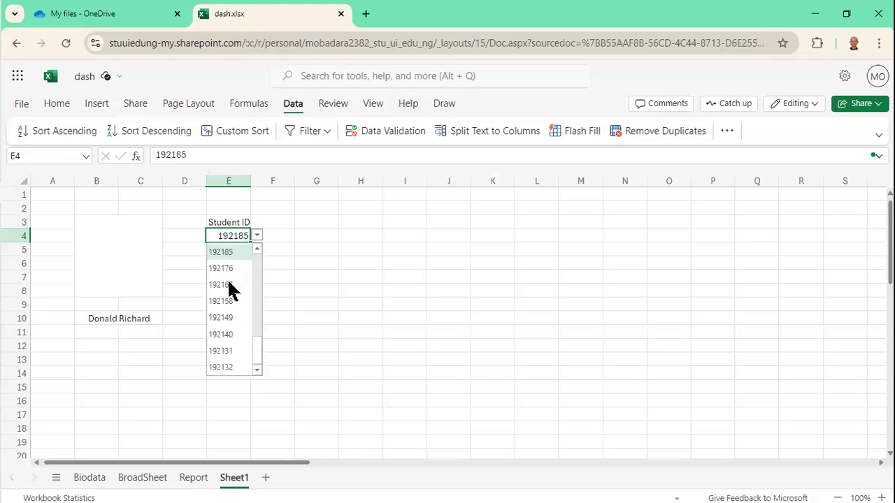
{"action": "left_click", "coordinate": [228, 285]}
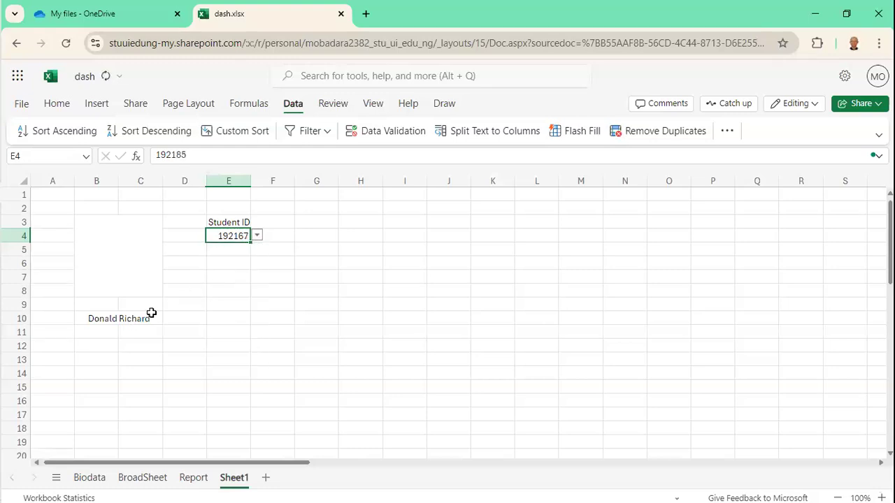
{"action": "left_click", "coordinate": [87, 480]}
{"action": "scroll", "coordinate": [82, 350], "scroll_direction": "up", "scroll_amount": 2}
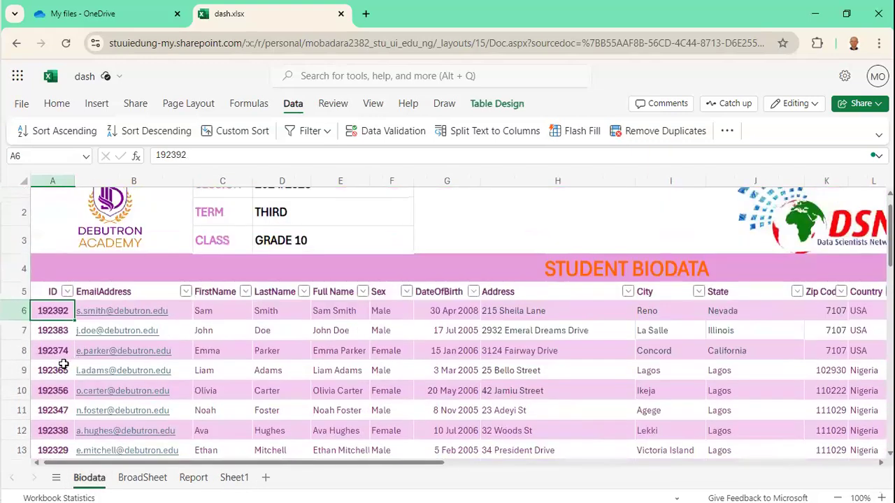
{"action": "scroll", "coordinate": [63, 369], "scroll_direction": "down", "scroll_amount": 2}
{"action": "scroll", "coordinate": [63, 369], "scroll_direction": "down", "scroll_amount": 3}
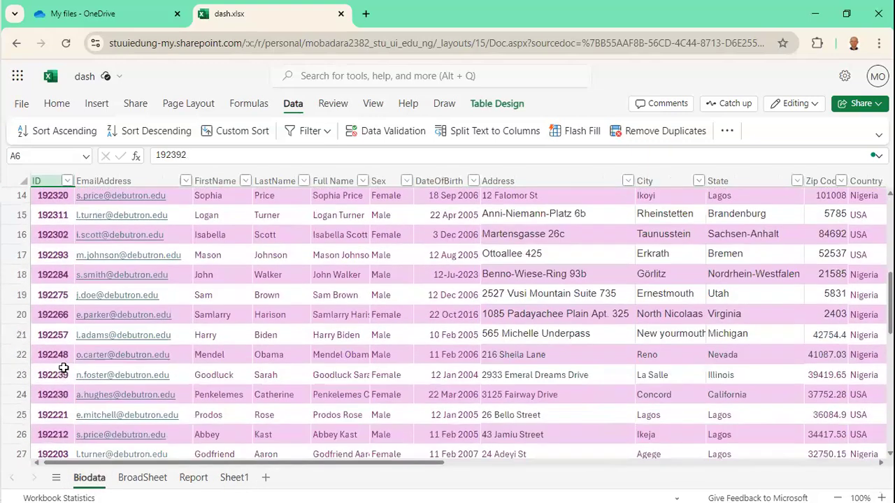
{"action": "scroll", "coordinate": [63, 368], "scroll_direction": "down", "scroll_amount": 4}
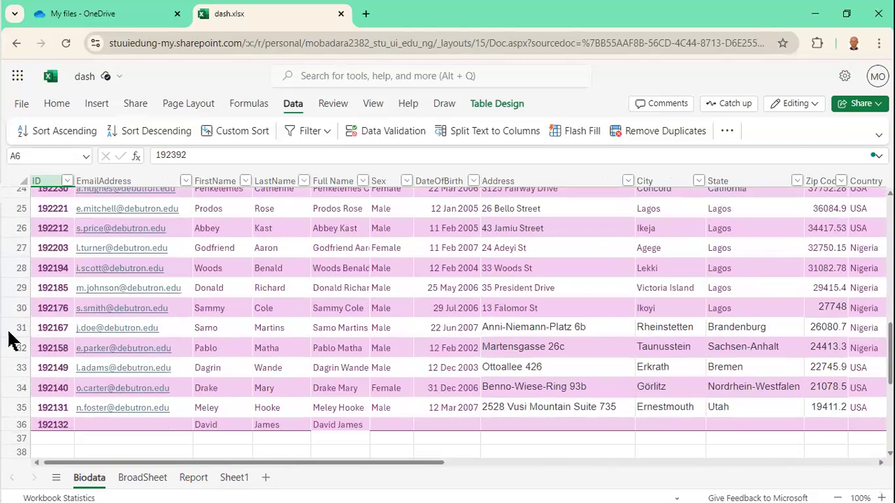
{"action": "left_click", "coordinate": [21, 328]}
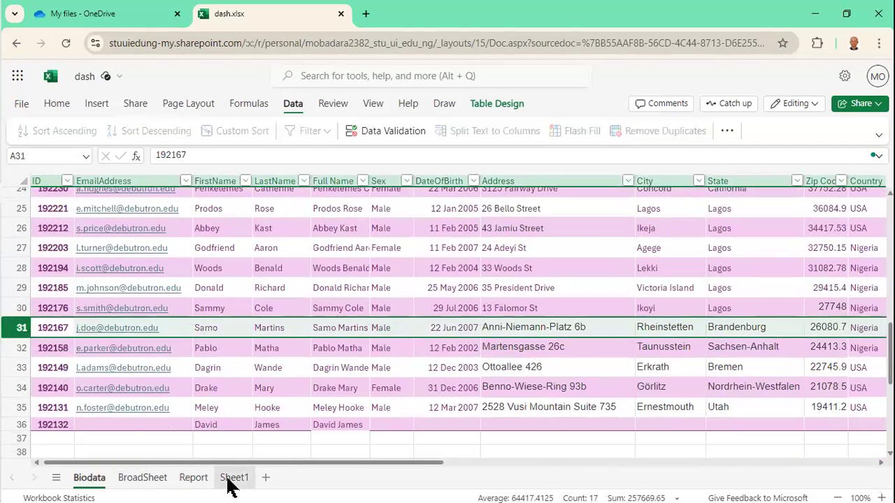
{"action": "left_click", "coordinate": [194, 481]}
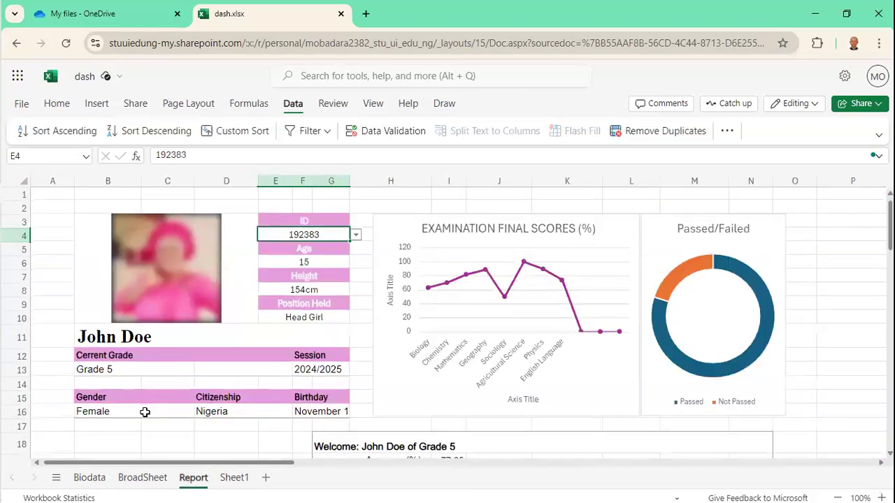
Copy the Report sheet's grade, session, gender, citizenship and birthday block into Sheet1 at B11
{"action": "scroll", "coordinate": [145, 413], "scroll_direction": "down", "scroll_amount": 2}
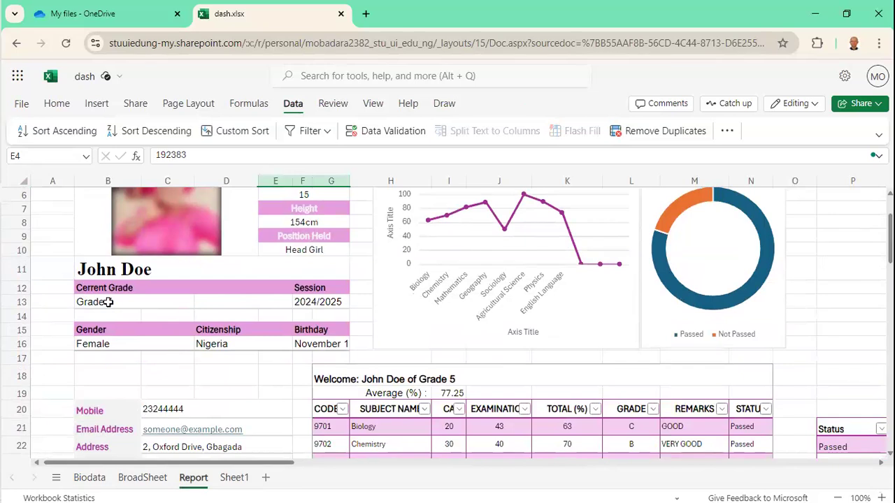
{"action": "left_click_drag", "start_coordinate": [88, 286], "coordinate": [331, 342]}
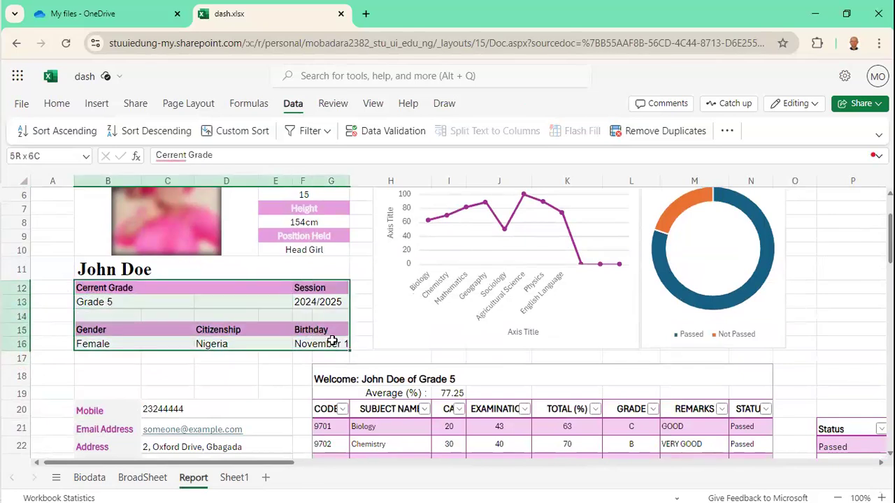
{"action": "right_click", "coordinate": [149, 300]}
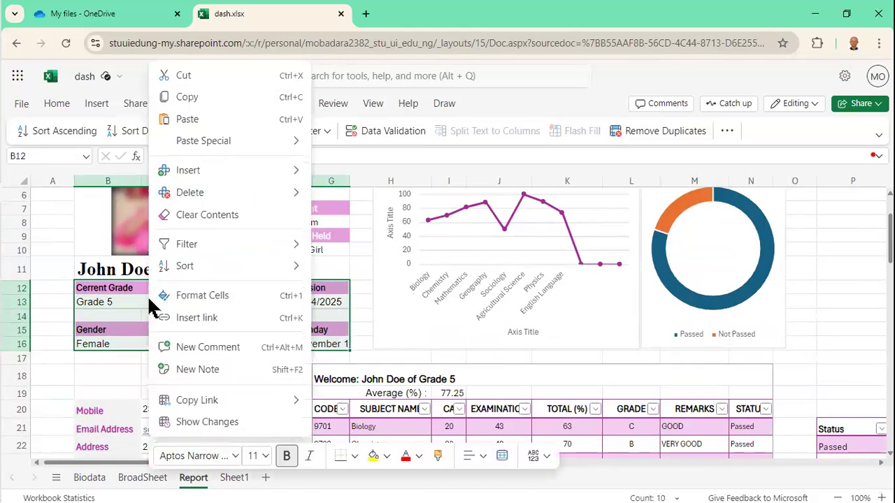
{"action": "left_click", "coordinate": [214, 103]}
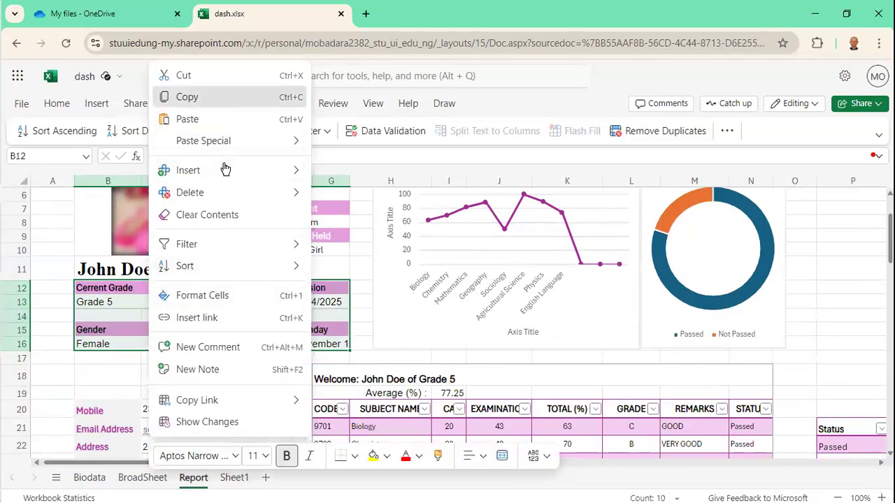
{"action": "left_click", "coordinate": [233, 480]}
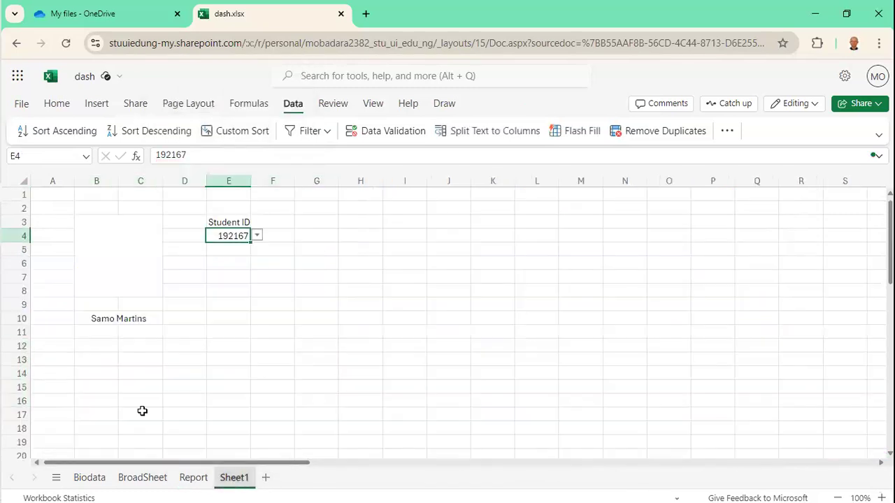
{"action": "left_click", "coordinate": [98, 333]}
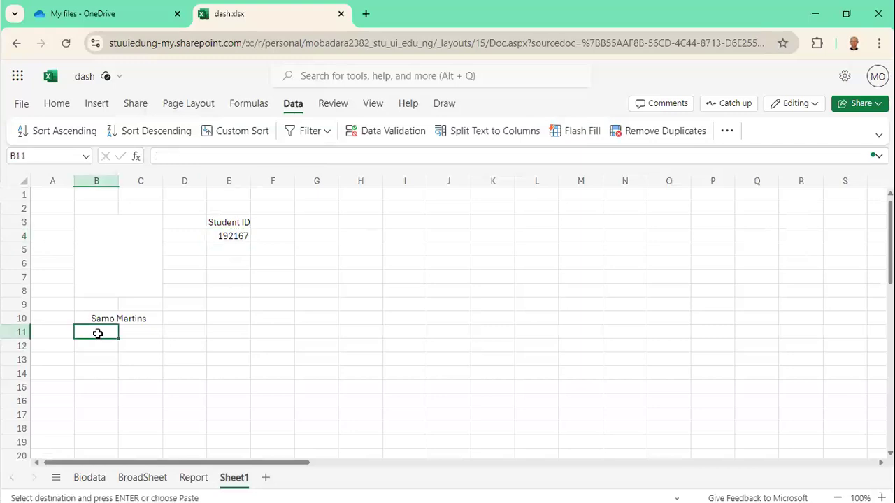
{"action": "key", "text": "ctrl+v"}
Review the pasted Grade 5, Session and Gender cells and B10's name formula
{"action": "left_click", "coordinate": [200, 425]}
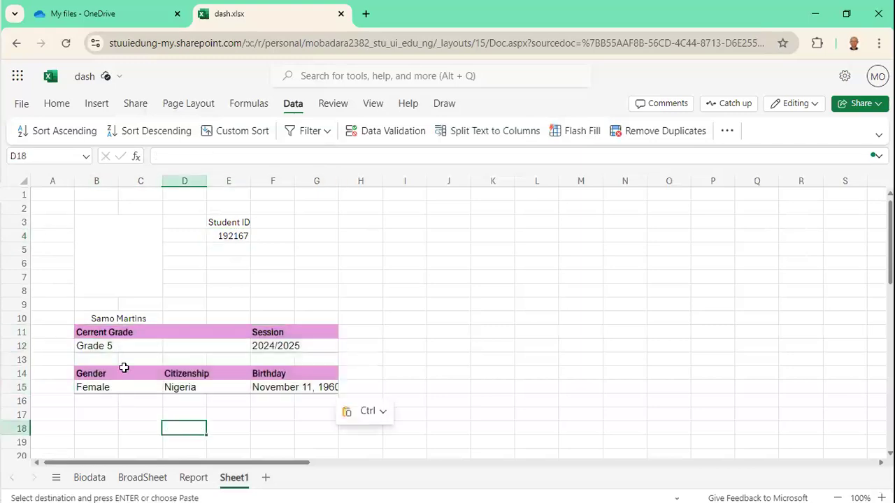
{"action": "left_click", "coordinate": [110, 346]}
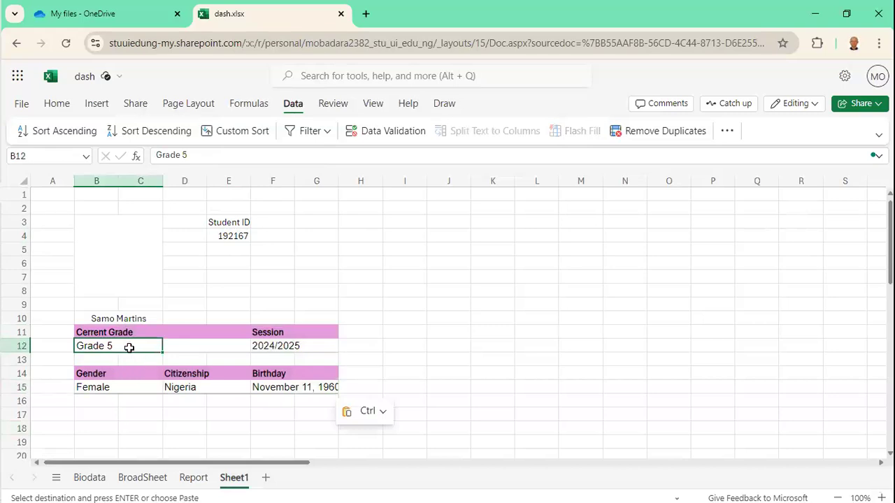
{"action": "left_click", "coordinate": [283, 348]}
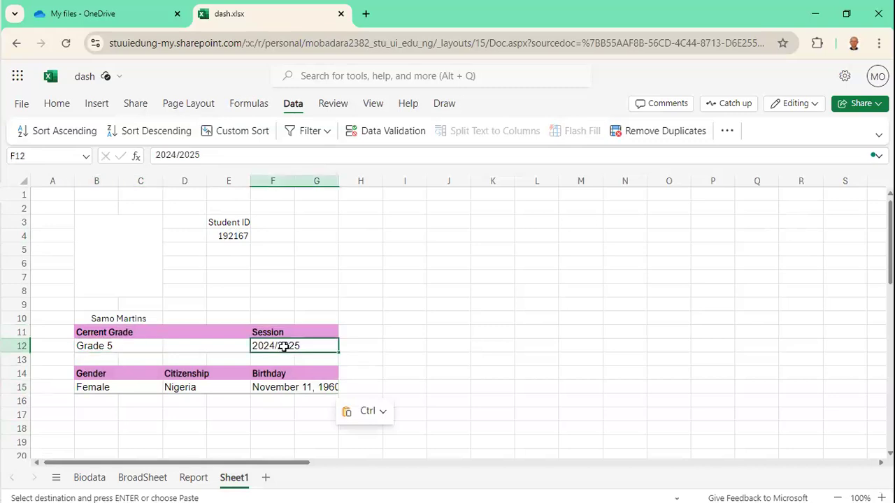
{"action": "left_click", "coordinate": [96, 387]}
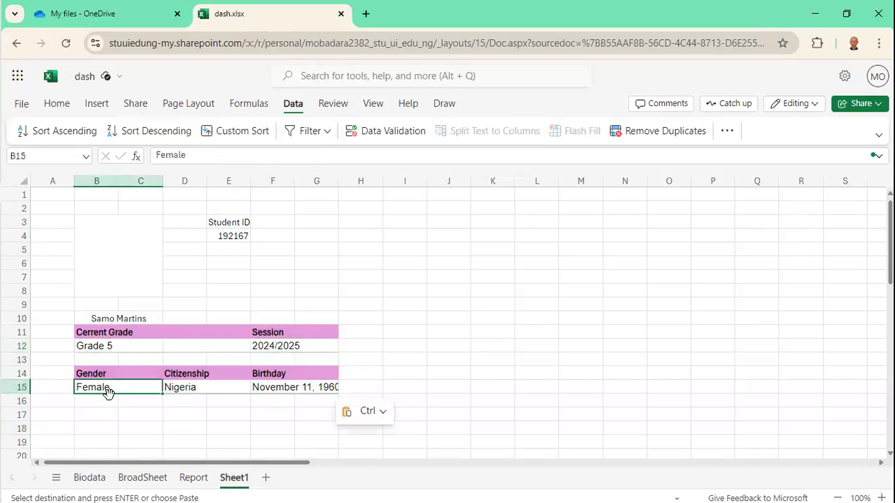
{"action": "left_click", "coordinate": [131, 319]}
{"action": "left_click", "coordinate": [283, 155]}
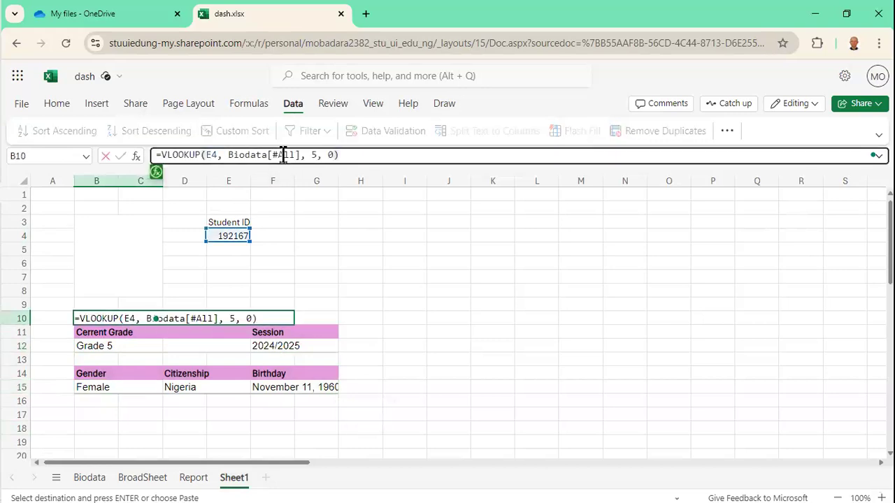
Erase the hard-coded value Female from the Gender cell B15
{"action": "key", "text": "ctrl+a"}
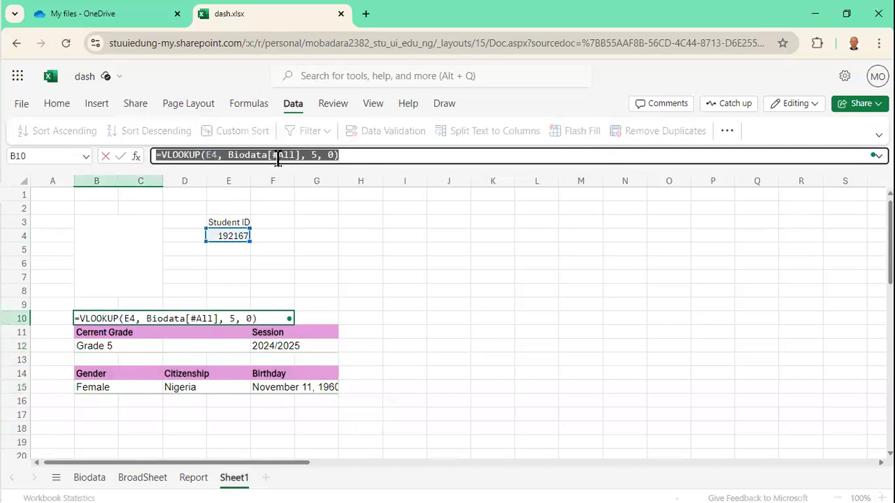
{"action": "left_click", "coordinate": [90, 477]}
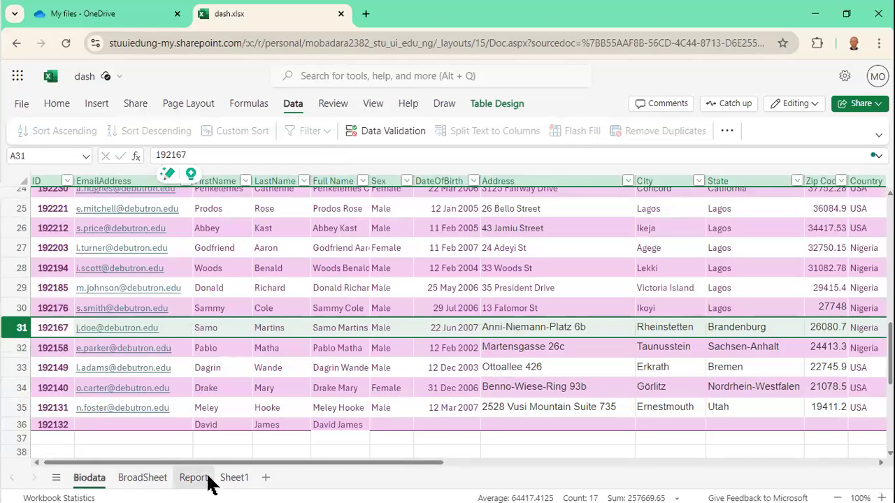
{"action": "left_click", "coordinate": [233, 478]}
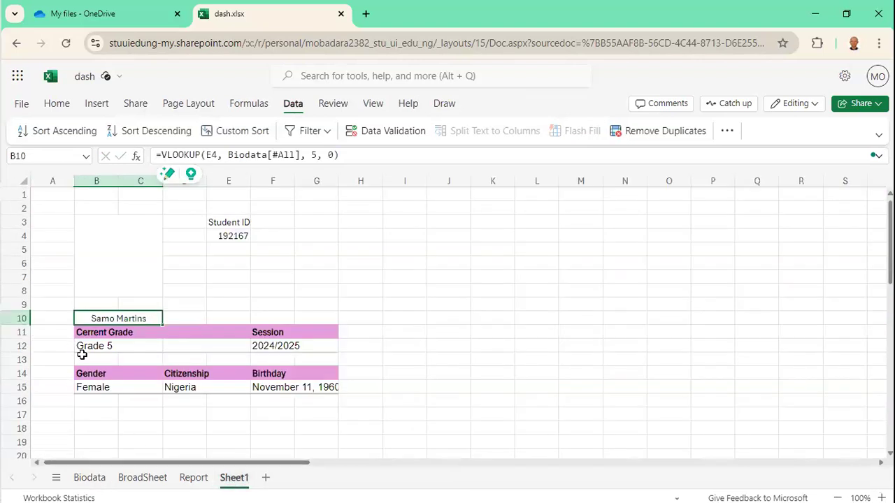
{"action": "left_click", "coordinate": [115, 389]}
{"action": "left_click", "coordinate": [231, 155]}
{"action": "double_click", "coordinate": [231, 156]}
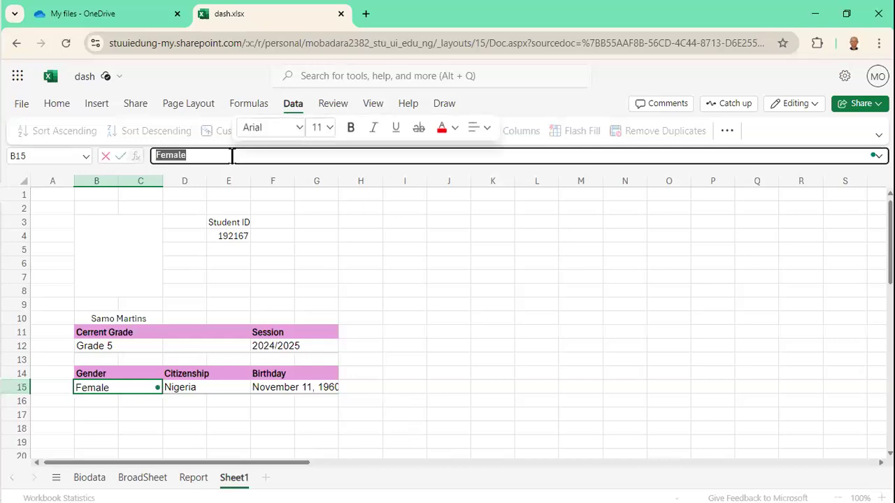
{"action": "left_click", "coordinate": [211, 151]}
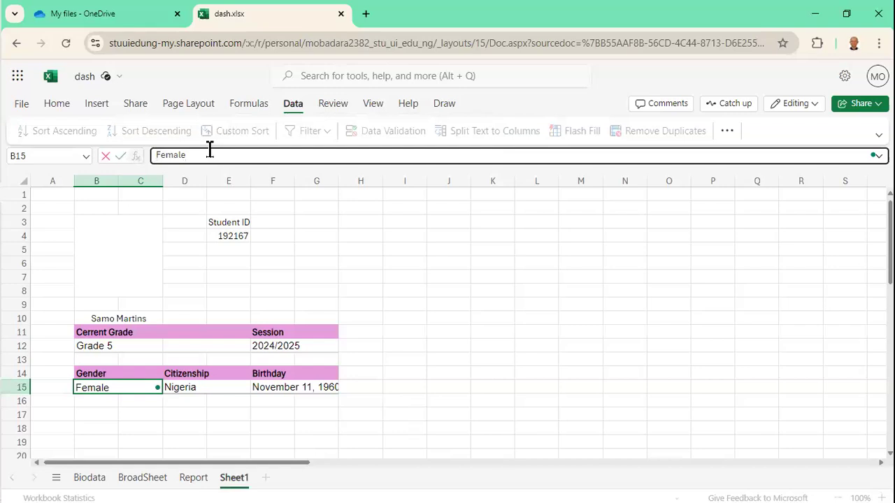
{"action": "left_click", "coordinate": [210, 150]}
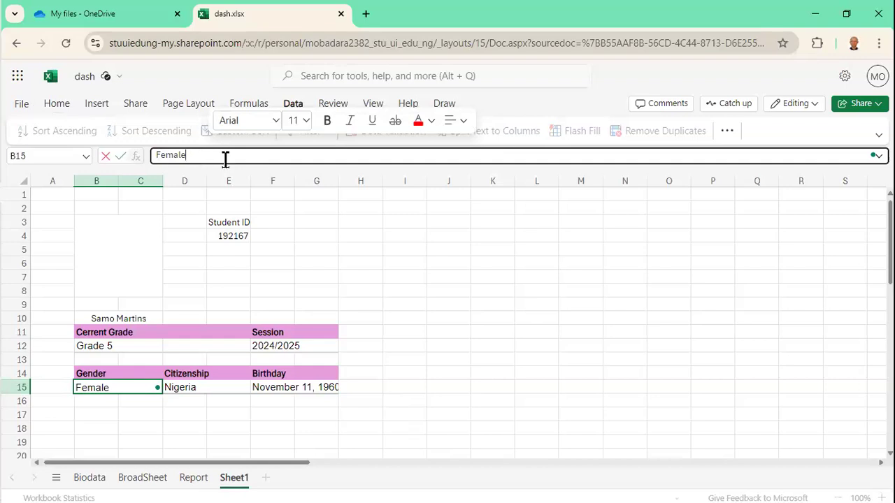
{"action": "key", "text": "BackSpace"}
{"action": "key", "text": "BackSpace"}
{"action": "key", "text": "BackSpace"}
{"action": "key", "text": "BackSpace"}
{"action": "key", "text": "BackSpace"}
{"action": "key", "text": "BackSpace"}
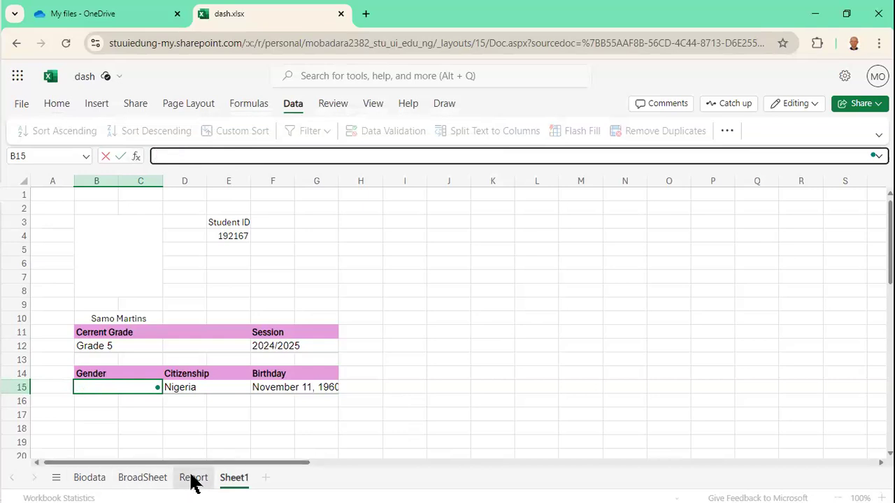
Reuse B10's VLOOKUP in B15 with column index 6: =VLOOKUP(E4, Biodata[#All], 6, 0)
{"action": "left_click", "coordinate": [144, 312]}
{"action": "left_click", "coordinate": [245, 155]}
{"action": "key", "text": "ctrl+a"}
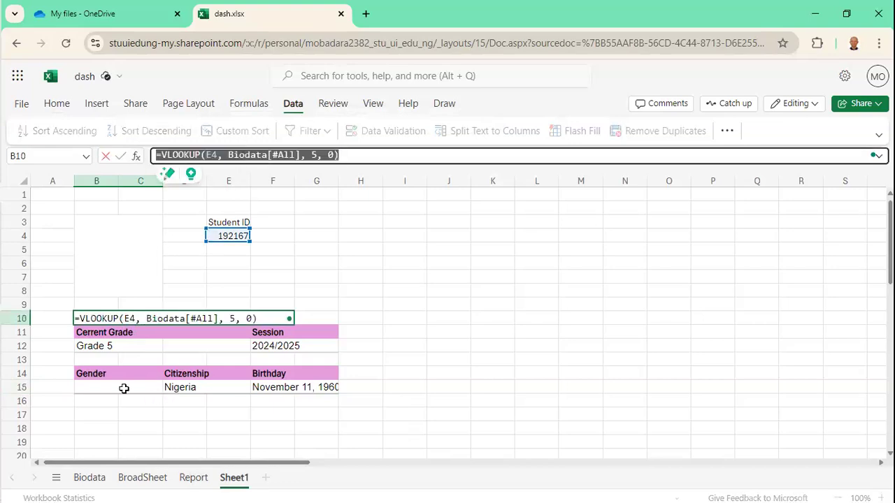
{"action": "left_click", "coordinate": [125, 389]}
{"action": "left_click", "coordinate": [220, 155]}
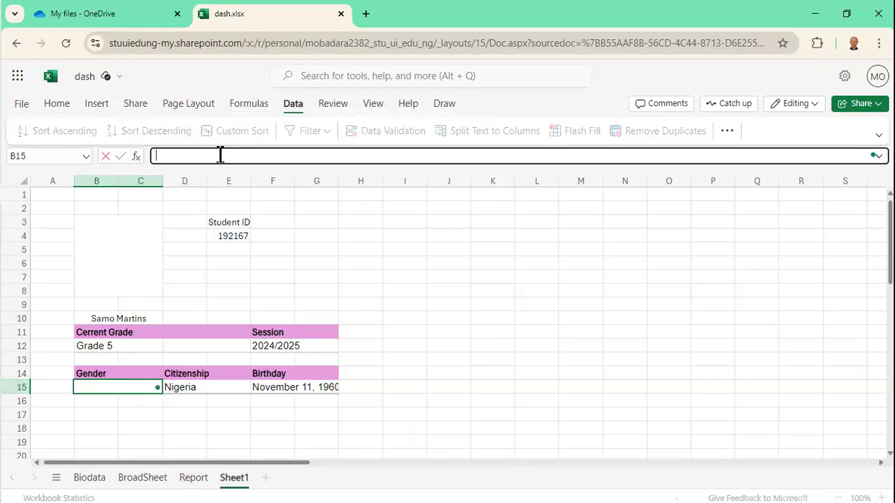
{"action": "key", "text": "ctrl+v"}
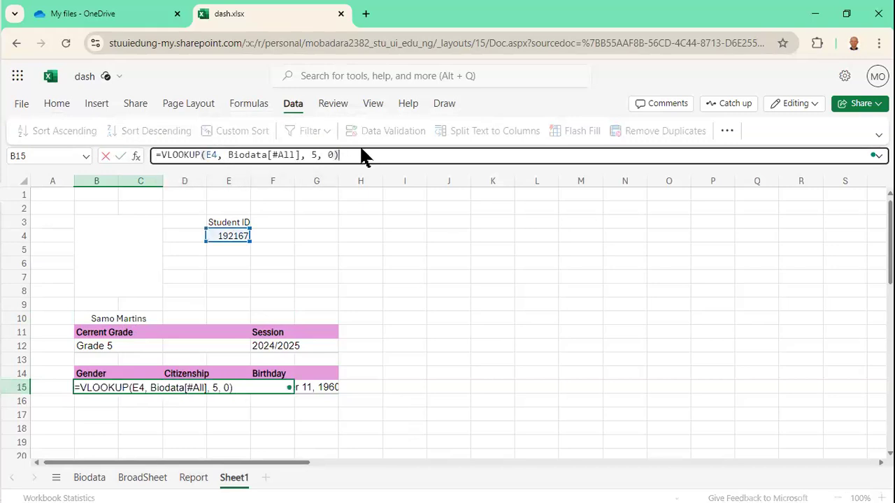
{"action": "left_click", "coordinate": [360, 155]}
{"action": "key", "text": "Left"}
{"action": "key", "text": "Left"}
{"action": "key", "text": "Left"}
{"action": "key", "text": "Left"}
{"action": "key", "text": "BackSpace"}
{"action": "type", "text": "6"}
{"action": "key", "text": "Return"}
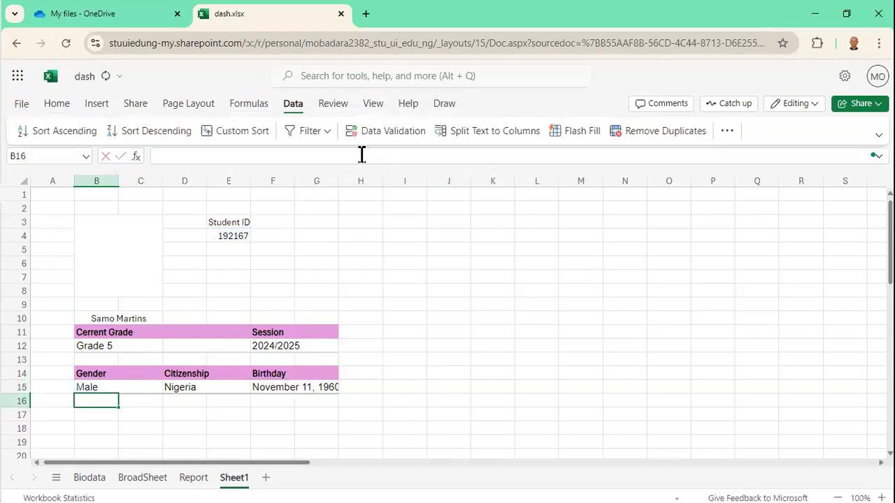
Test the lookups by picking student IDs 192176, 192149, 192131 and 192185 in E4
{"action": "left_click", "coordinate": [245, 226]}
{"action": "left_click", "coordinate": [245, 238]}
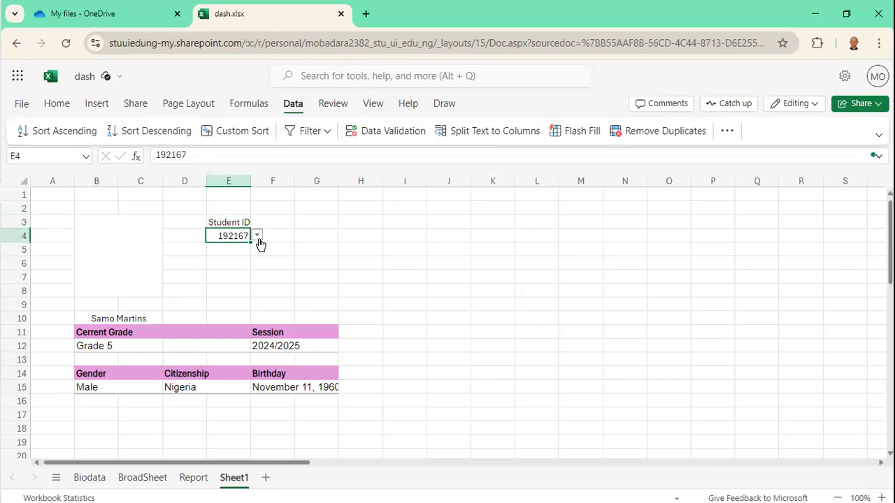
{"action": "left_click", "coordinate": [257, 237]}
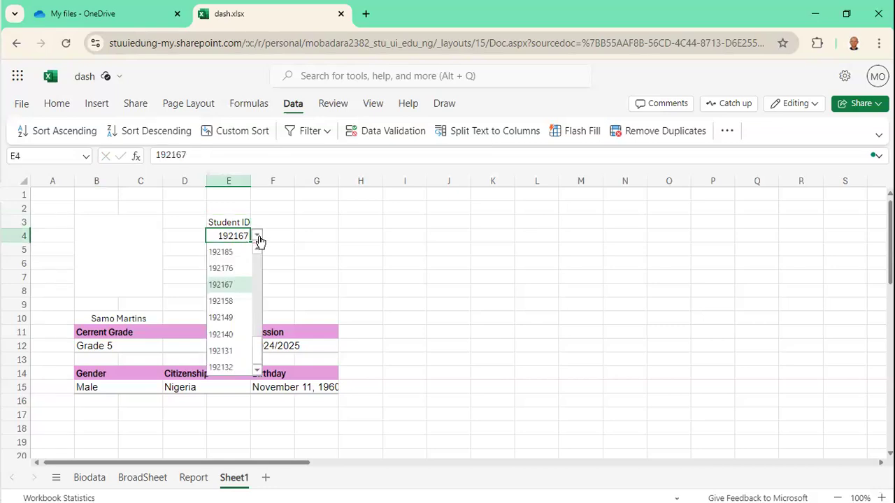
{"action": "left_click", "coordinate": [238, 268]}
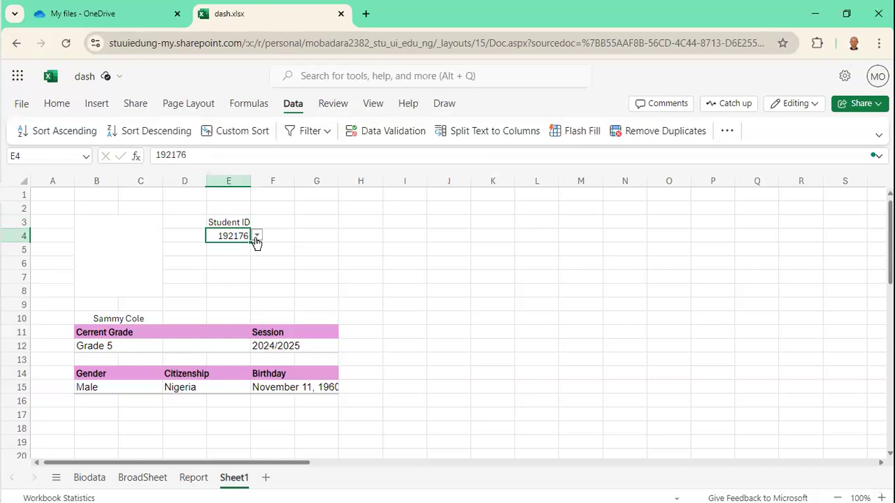
{"action": "left_click", "coordinate": [260, 242]}
{"action": "key", "text": "Down"}
{"action": "key", "text": "Down"}
{"action": "key", "text": "Down"}
{"action": "key", "text": "Return"}
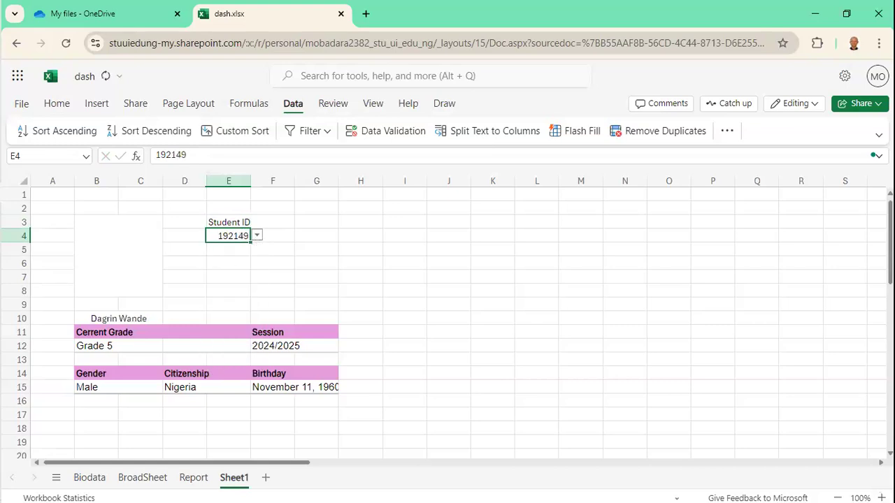
{"action": "left_click", "coordinate": [258, 237]}
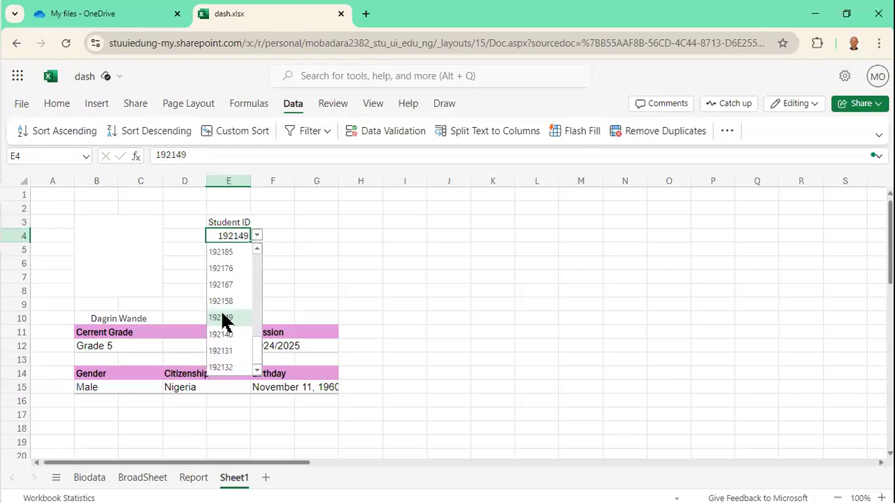
{"action": "left_click", "coordinate": [231, 349]}
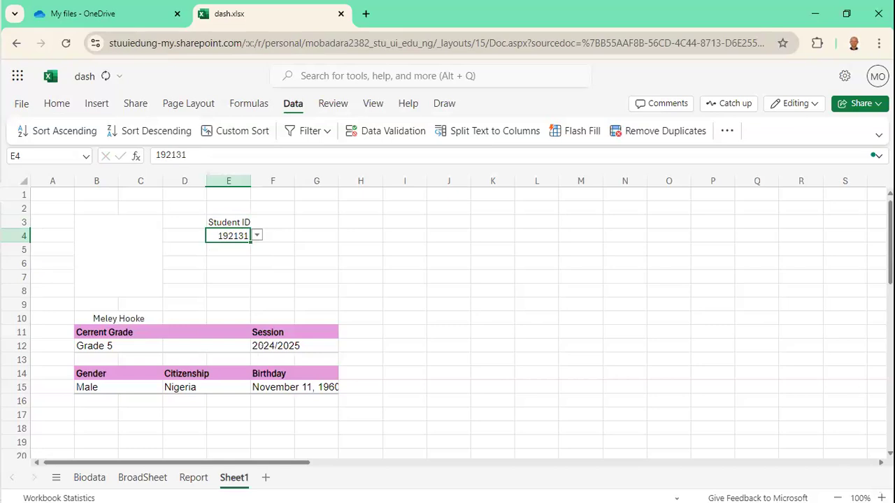
{"action": "left_click", "coordinate": [257, 237]}
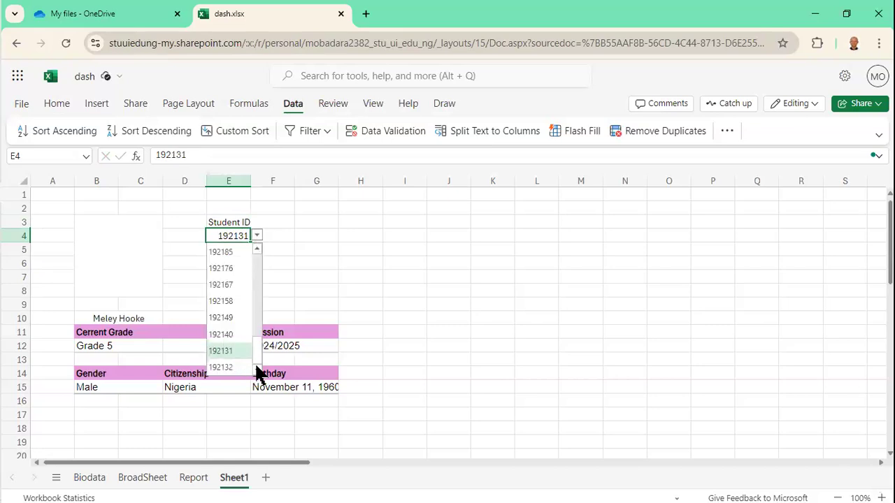
{"action": "left_click", "coordinate": [233, 253]}
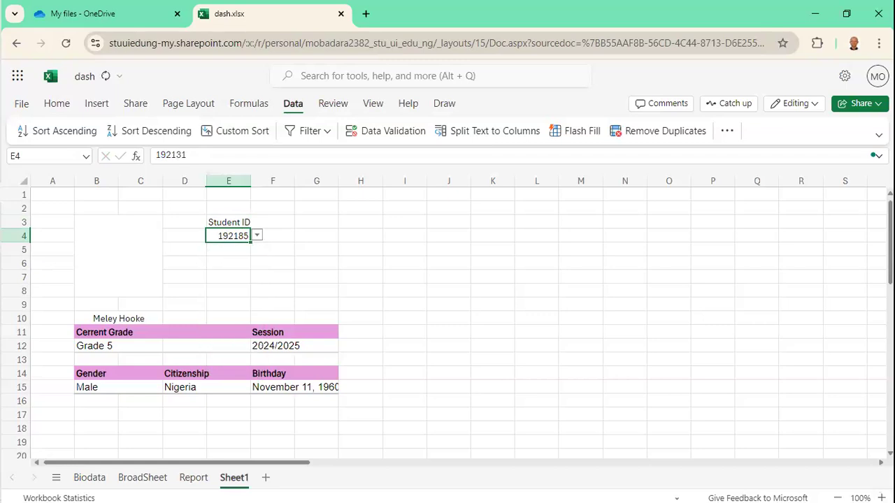
{"action": "left_click", "coordinate": [129, 386]}
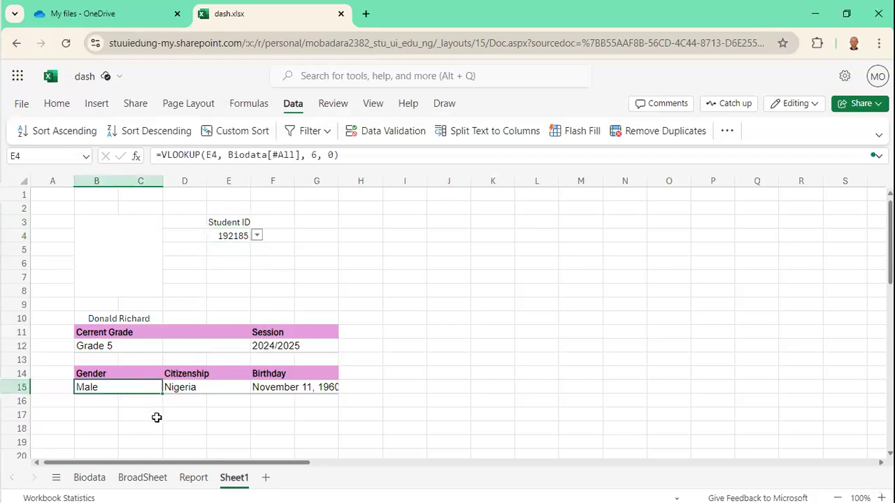
Find a female student in Biodata and enter her ID, 192203, in E4
{"action": "left_click", "coordinate": [89, 477]}
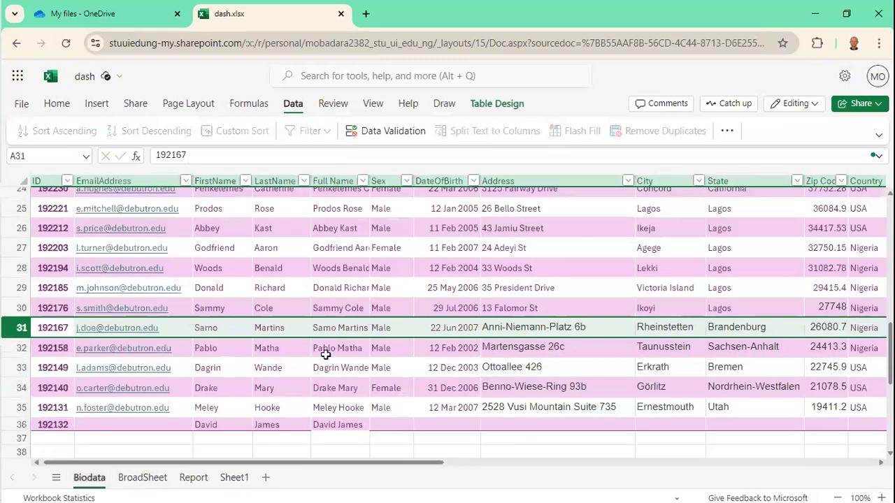
{"action": "left_click", "coordinate": [390, 247]}
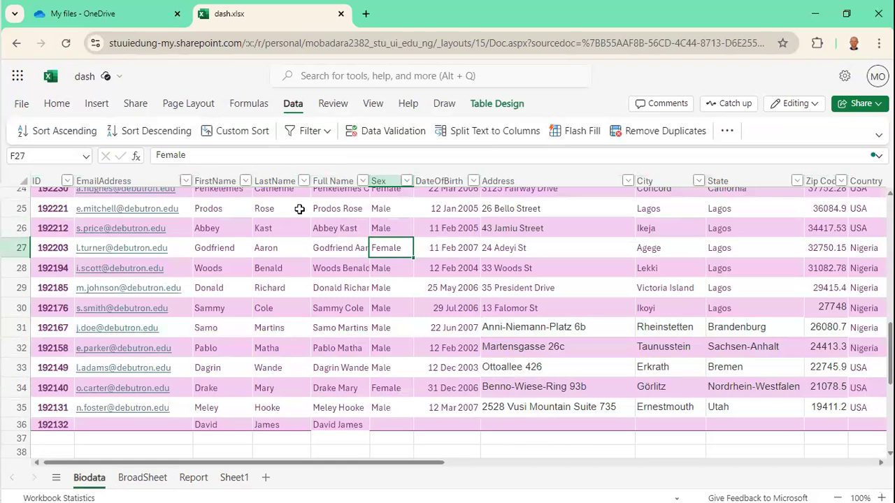
{"action": "left_click", "coordinate": [233, 478]}
{"action": "double_click", "coordinate": [235, 241]}
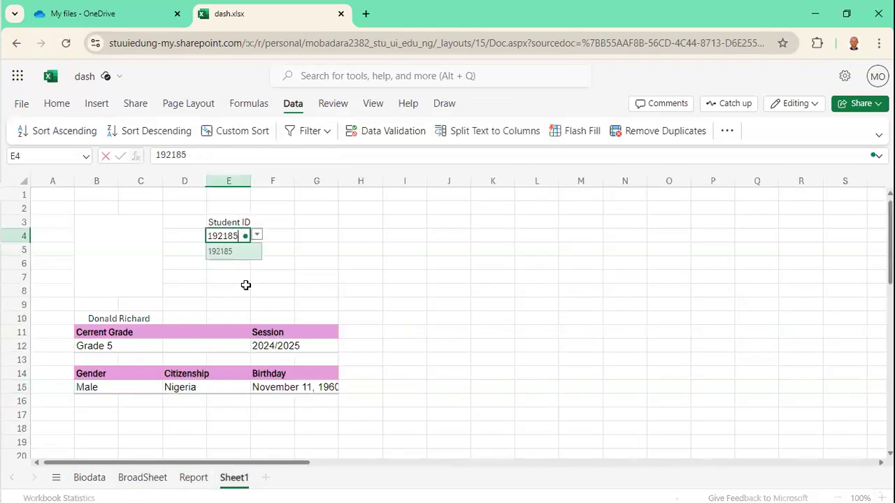
{"action": "key", "text": "ctrl+a"}
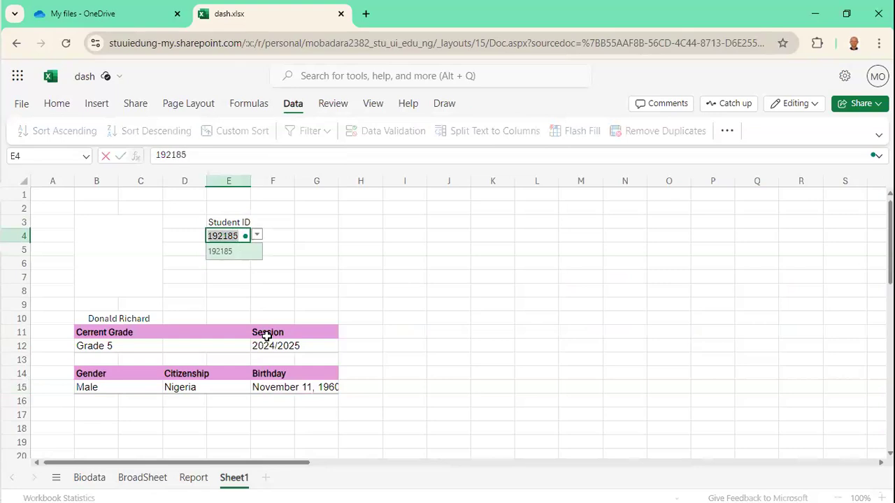
{"action": "type", "text": "1922"}
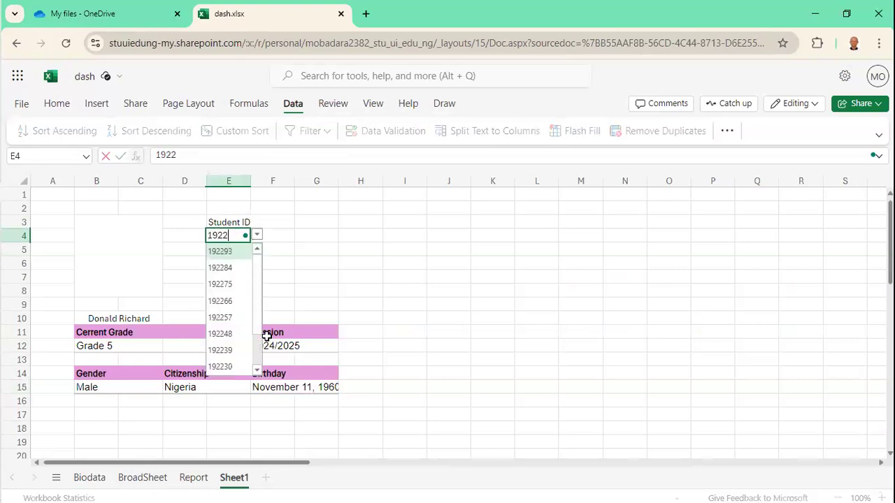
{"action": "type", "text": "0"}
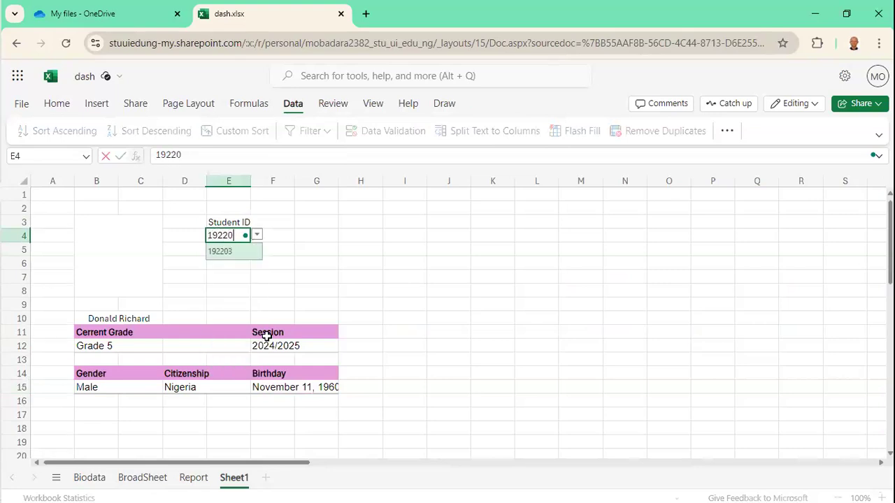
{"action": "key", "text": "Return"}
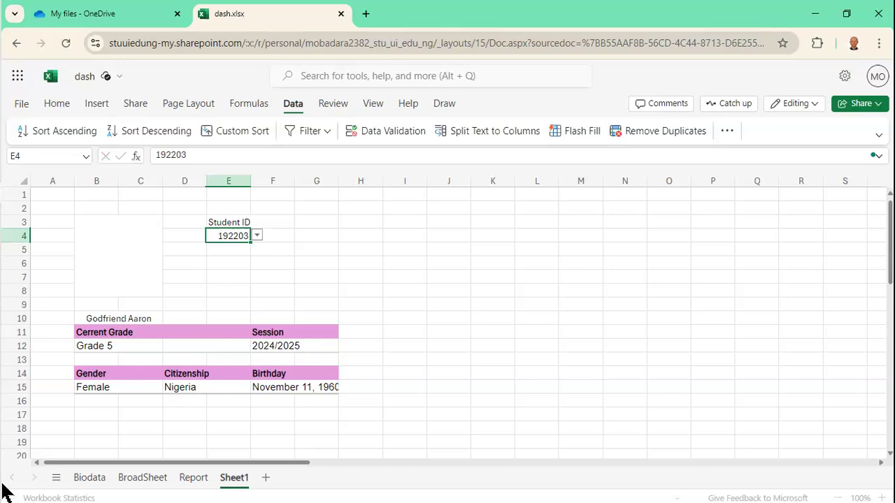
Review the Citizenship, Birthday and picture-area cells and the empty rows below
{"action": "left_click", "coordinate": [198, 390]}
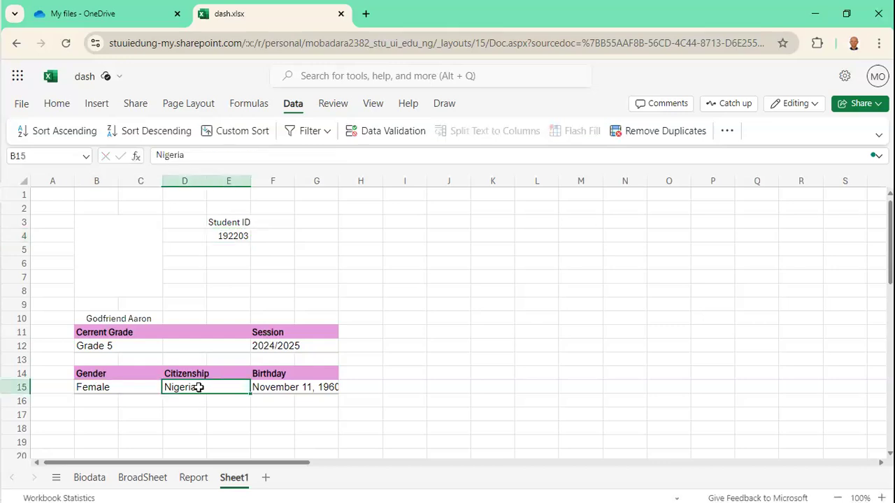
{"action": "left_click", "coordinate": [305, 387]}
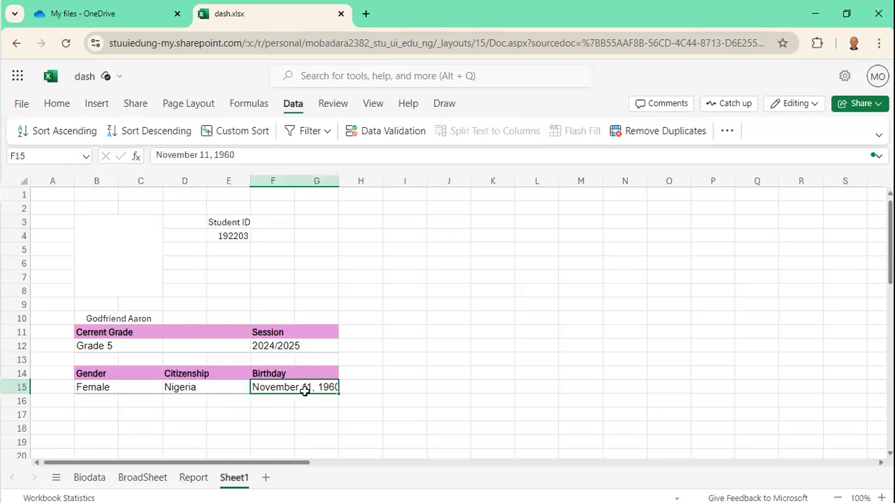
{"action": "left_click", "coordinate": [98, 252]}
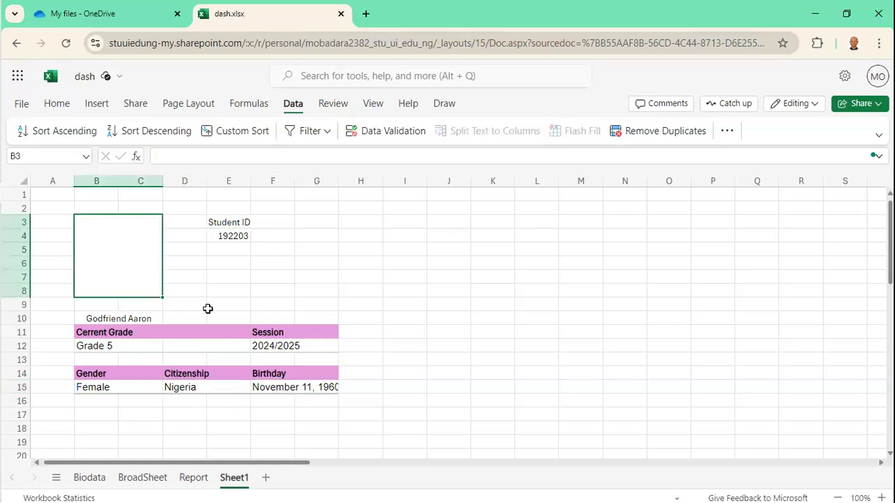
{"action": "left_click", "coordinate": [400, 333]}
{"action": "left_click", "coordinate": [408, 349]}
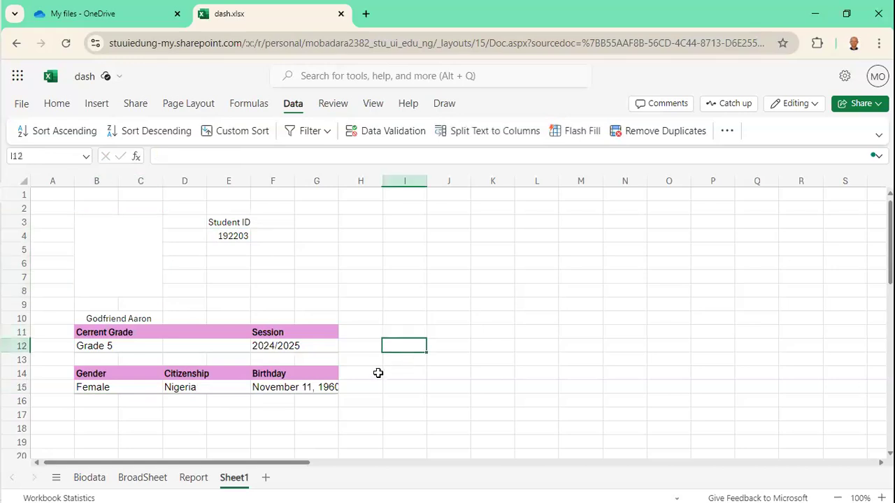
{"action": "scroll", "coordinate": [371, 374], "scroll_direction": "down", "scroll_amount": 4}
{"action": "scroll", "coordinate": [366, 374], "scroll_direction": "down", "scroll_amount": 1}
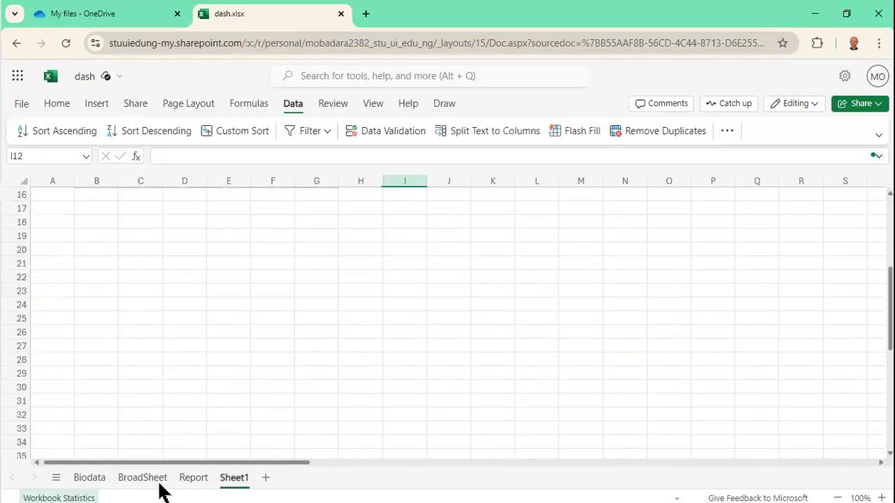
{"action": "left_click", "coordinate": [188, 481]}
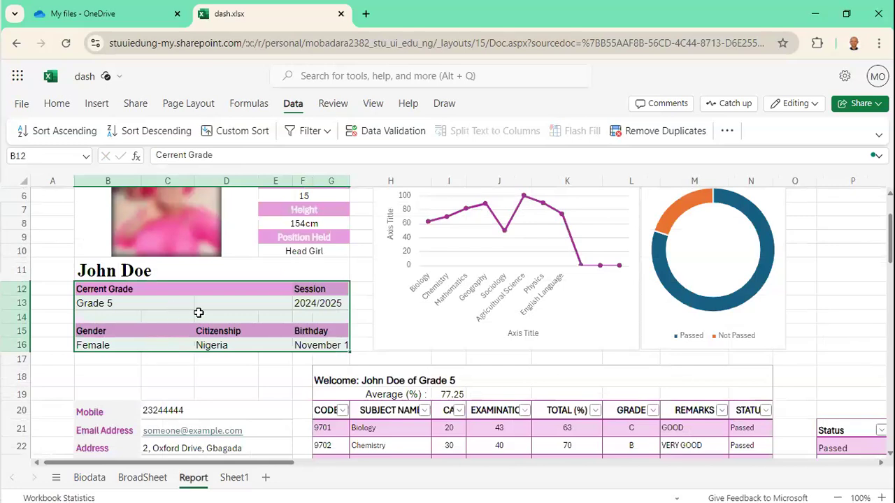
Copy the Report sheet's B20:E26 contact block, Mobile through Country, and paste it into Sheet1 at B17
{"action": "scroll", "coordinate": [142, 380], "scroll_direction": "down", "scroll_amount": 3}
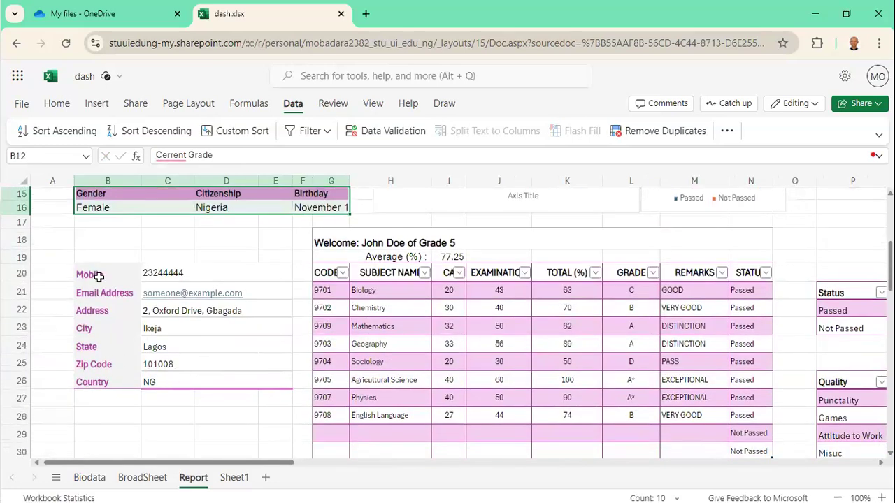
{"action": "left_click_drag", "start_coordinate": [91, 275], "coordinate": [226, 381]}
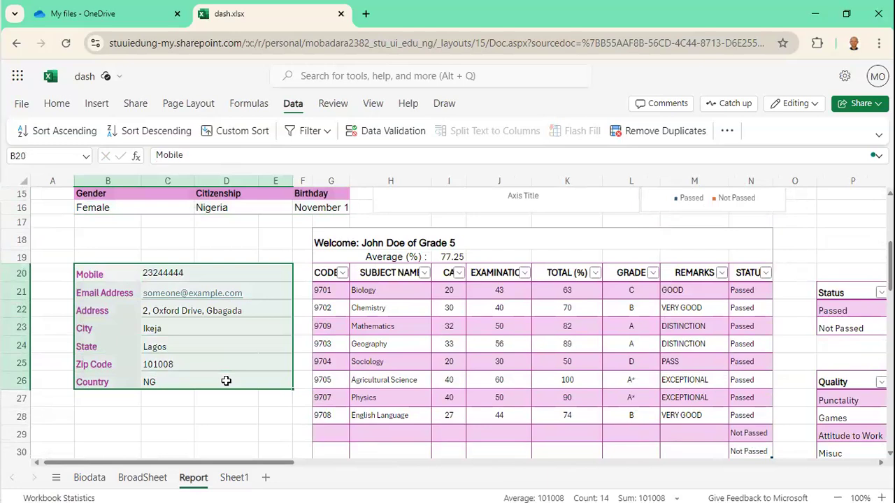
{"action": "key", "text": "ctrl+c"}
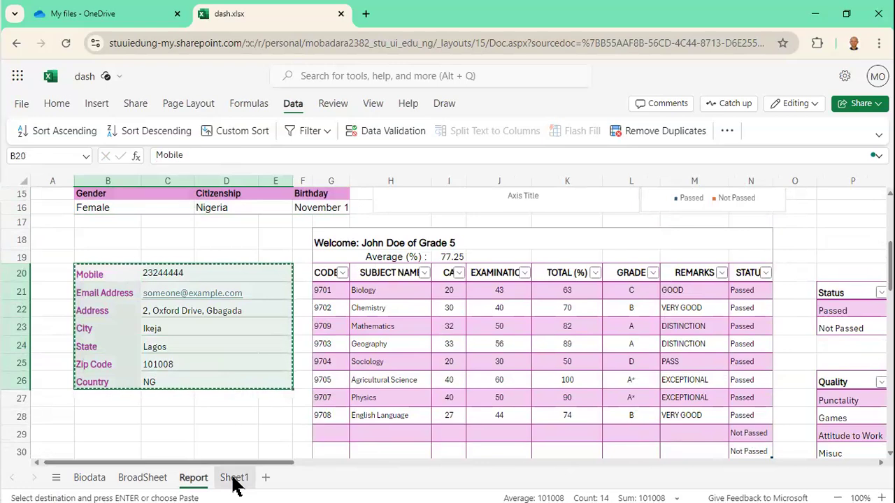
{"action": "left_click", "coordinate": [234, 478]}
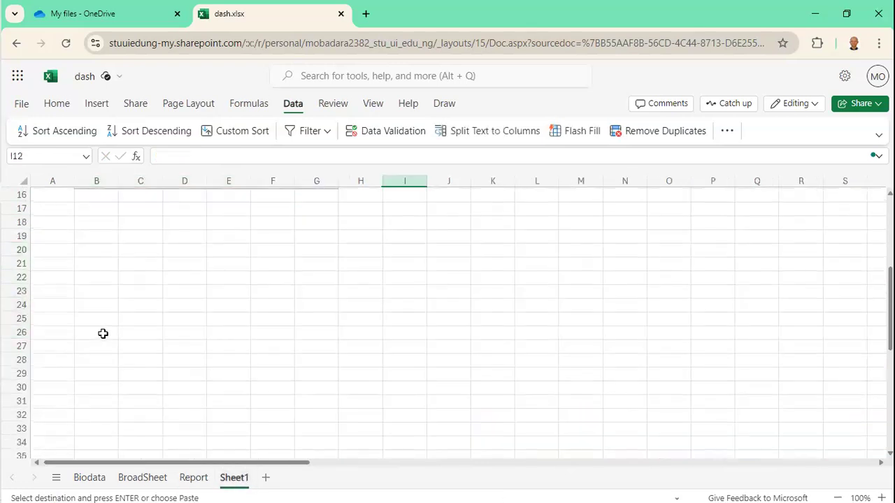
{"action": "scroll", "coordinate": [103, 334], "scroll_direction": "up", "scroll_amount": 3}
{"action": "left_click", "coordinate": [96, 347]}
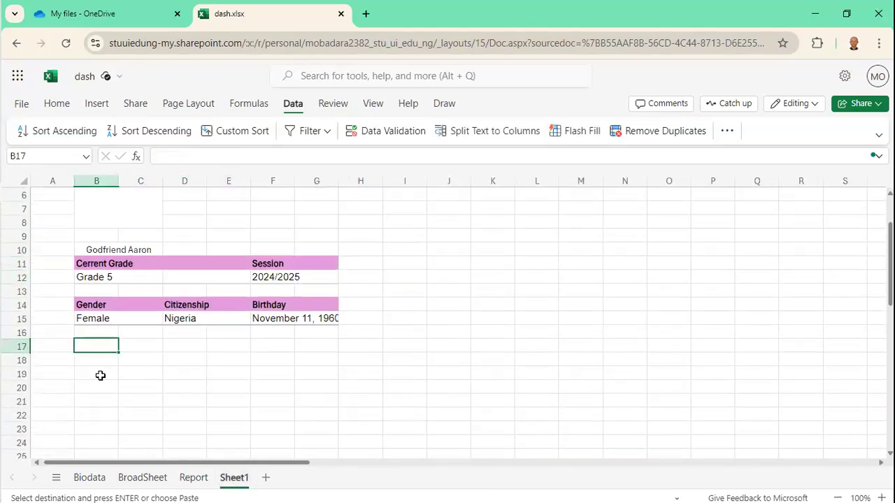
{"action": "key", "text": "ctrl+v"}
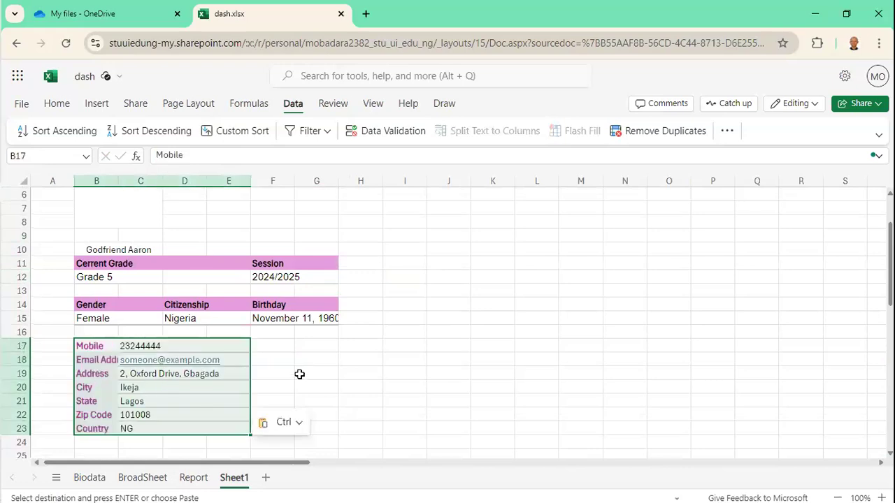
{"action": "left_click", "coordinate": [305, 370]}
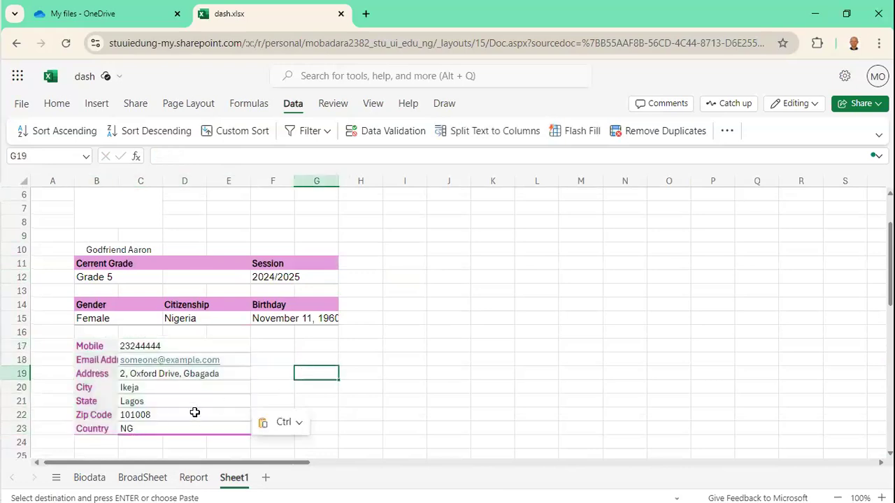
{"action": "left_click", "coordinate": [177, 347]}
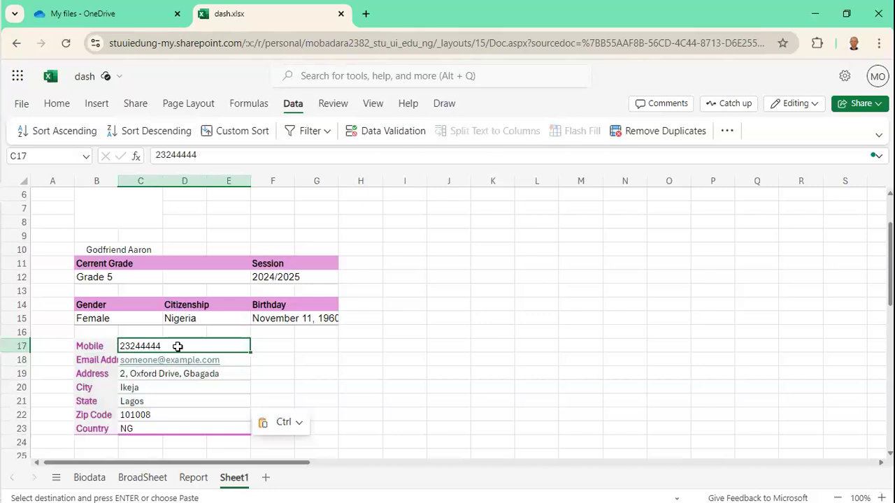
{"action": "left_click", "coordinate": [94, 481]}
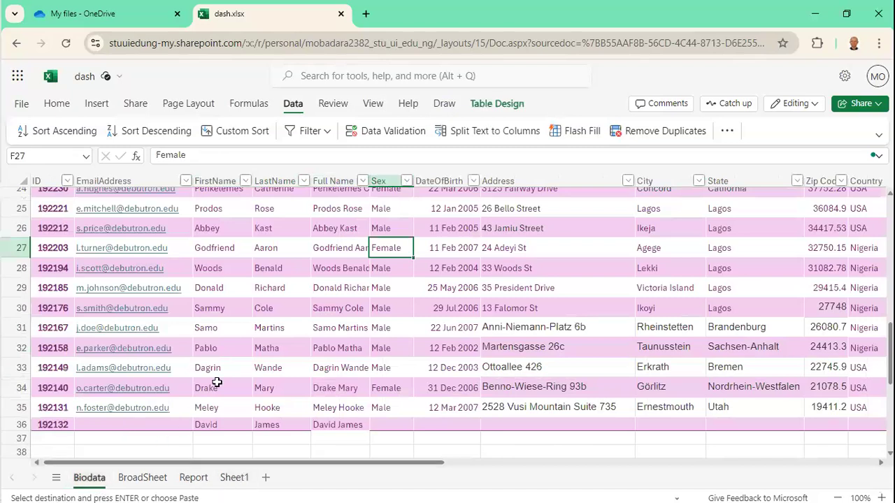
{"action": "scroll", "coordinate": [566, 342], "scroll_direction": "up", "scroll_amount": 1}
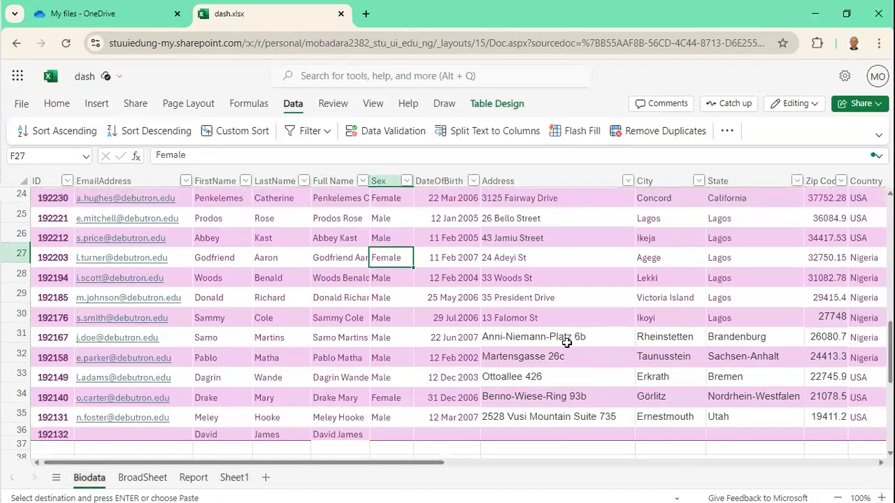
{"action": "scroll", "coordinate": [163, 318], "scroll_direction": "up", "scroll_amount": 10}
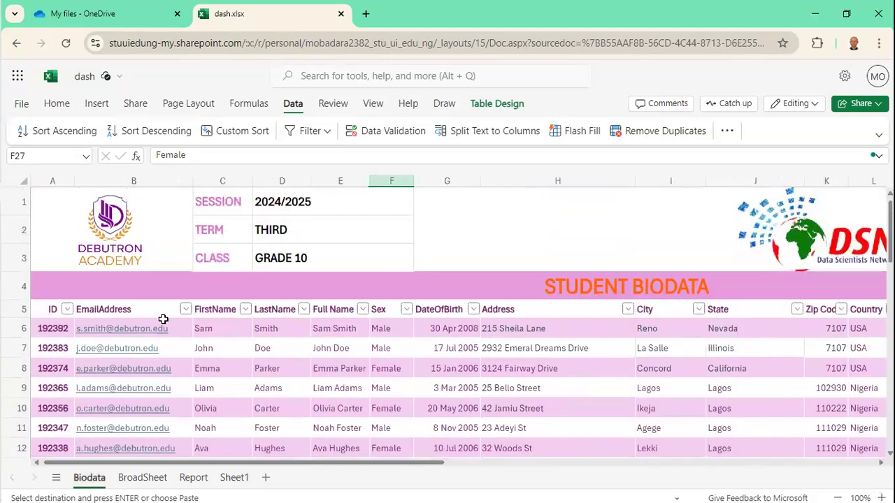
{"action": "left_click", "coordinate": [513, 312]}
{"action": "key", "text": "Right"}
{"action": "key", "text": "Right"}
{"action": "key", "text": "Right"}
{"action": "key", "text": "Right"}
{"action": "key", "text": "Right"}
{"action": "key", "text": "Right"}
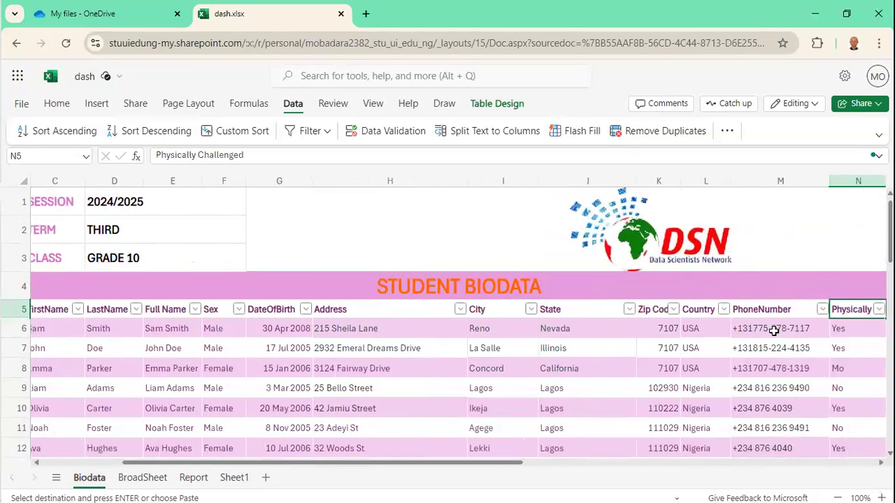
{"action": "left_click", "coordinate": [774, 331]}
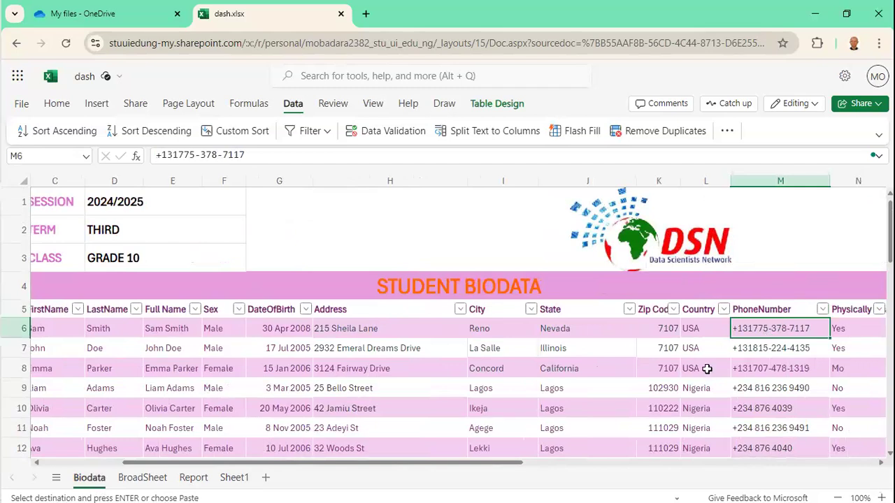
{"action": "key", "text": "Home"}
{"action": "key", "text": "Right"}
{"action": "key", "text": "Right"}
{"action": "key", "text": "Right"}
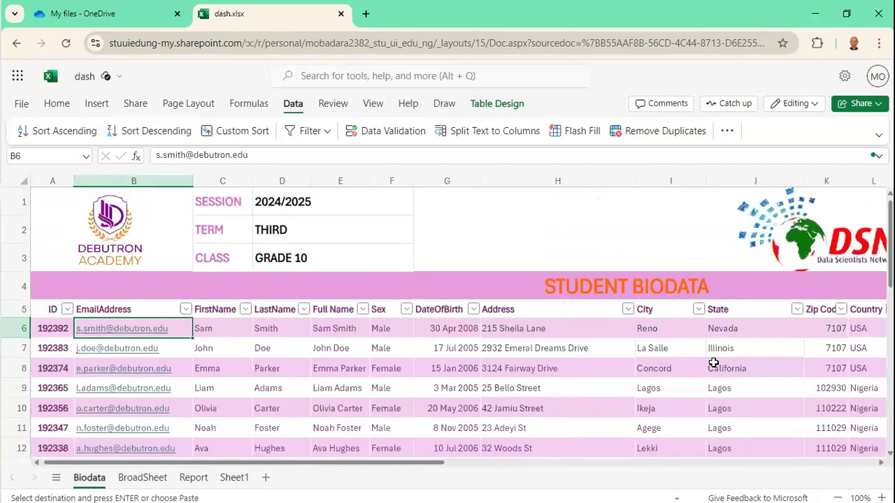
{"action": "key", "text": "Right"}
{"action": "key", "text": "Right"}
{"action": "key", "text": "Right"}
{"action": "key", "text": "Right"}
{"action": "key", "text": "Right"}
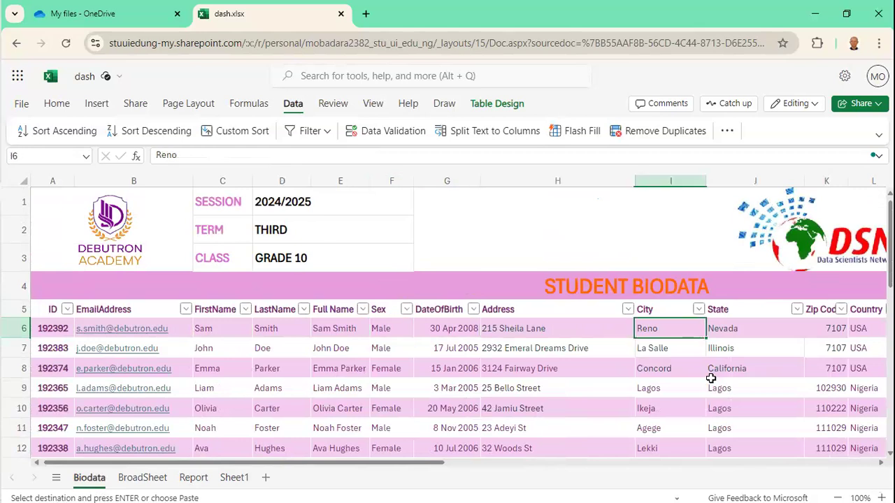
{"action": "key", "text": "Right"}
{"action": "key", "text": "Right"}
{"action": "key", "text": "Right"}
{"action": "key", "text": "Right"}
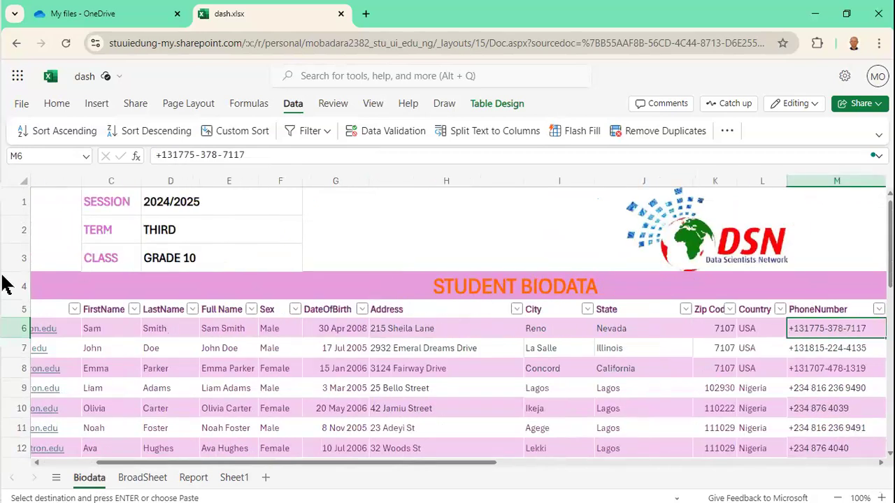
{"action": "left_click", "coordinate": [232, 480]}
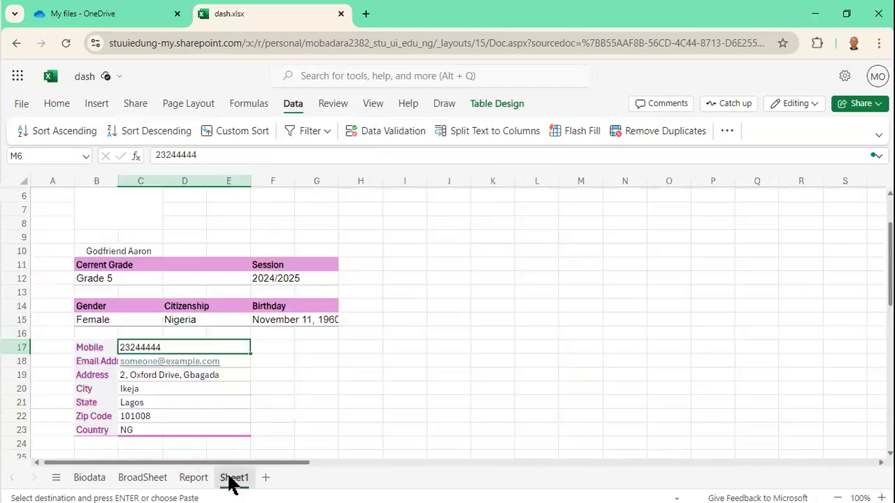
Paste the clipboard over C17's Mobile value, then undo the mistaken paste
{"action": "left_click", "coordinate": [186, 351]}
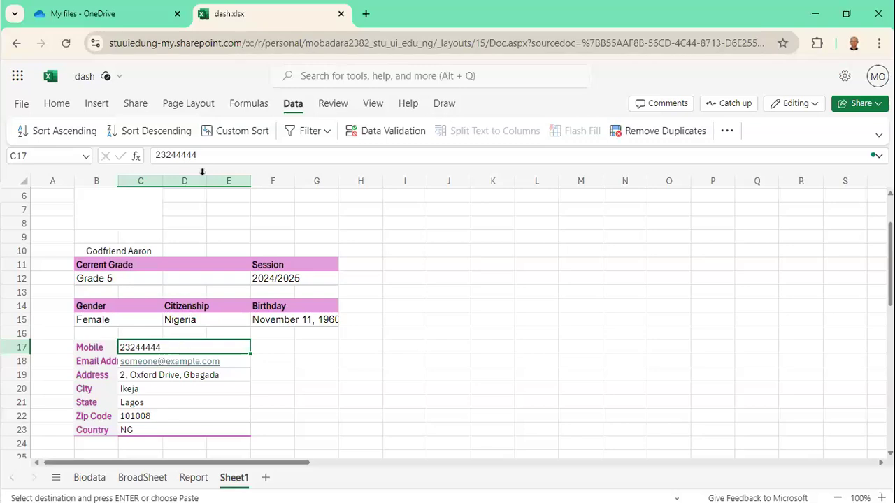
{"action": "left_click", "coordinate": [226, 155]}
{"action": "double_click", "coordinate": [235, 156]}
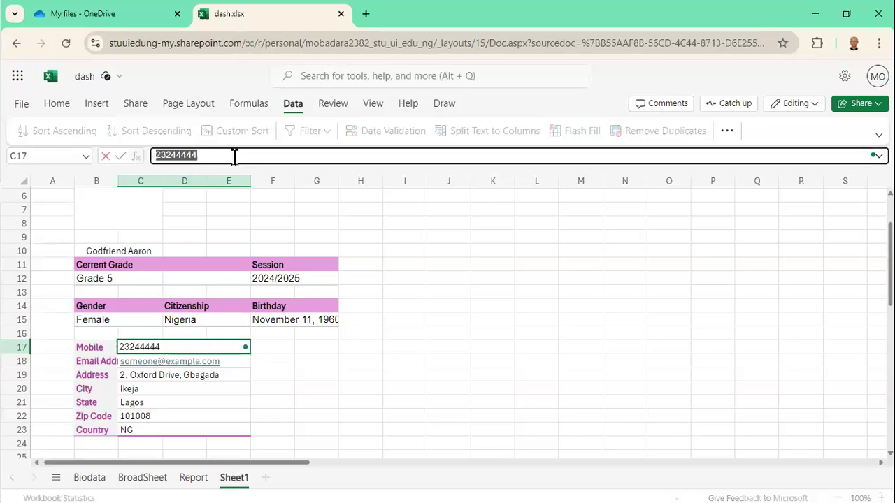
{"action": "key", "text": "ctrl+v"}
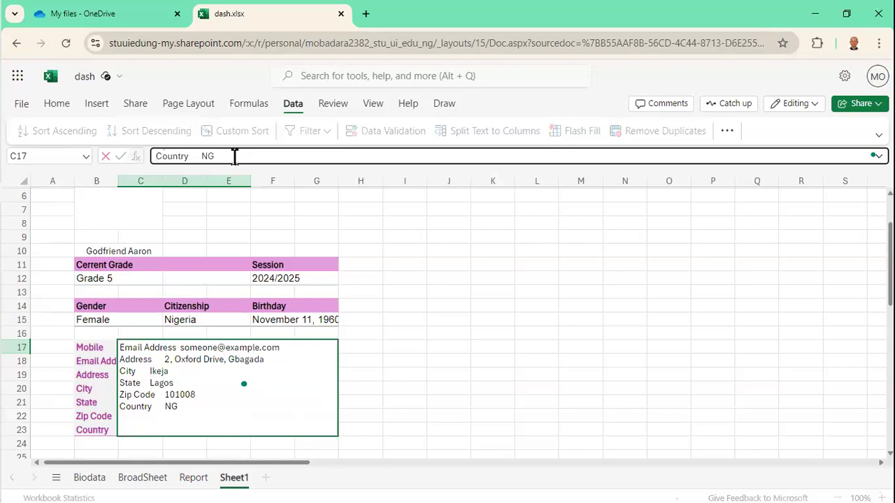
{"action": "key", "text": "ctrl+z"}
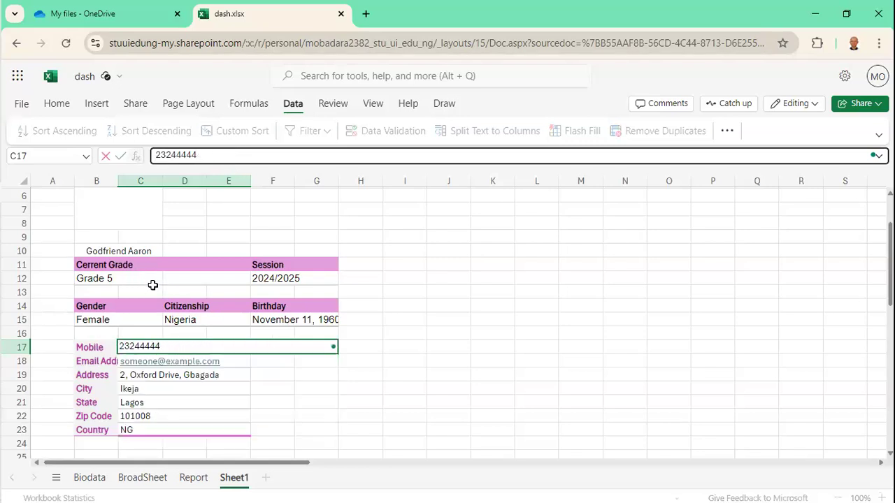
Copy B10's whole VLOOKUP name formula from the formula bar, leaving B10 unchanged
{"action": "left_click", "coordinate": [144, 252]}
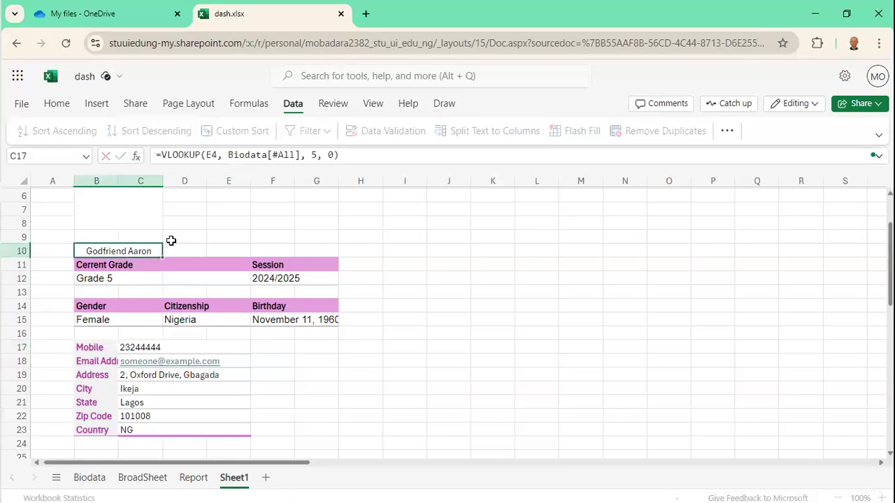
{"action": "left_click", "coordinate": [273, 155]}
{"action": "key", "text": "ctrl+a"}
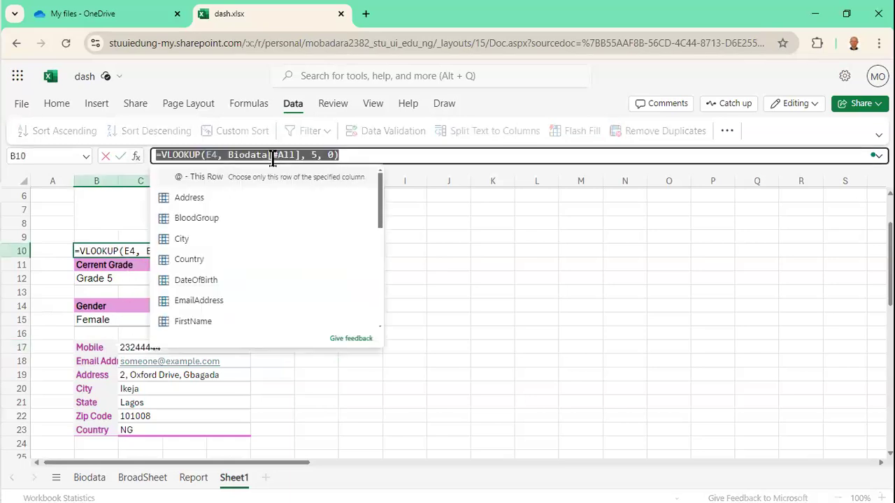
{"action": "left_click", "coordinate": [175, 339]}
Paste the copied formula into C17 and change its column index from 5 to 13
{"action": "left_click", "coordinate": [175, 348]}
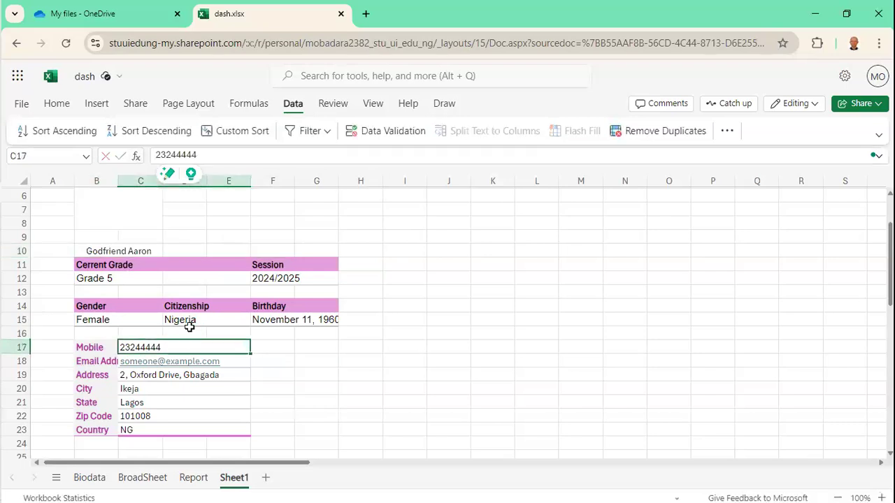
{"action": "double_click", "coordinate": [226, 154]}
{"action": "key", "text": "ctrl+v"}
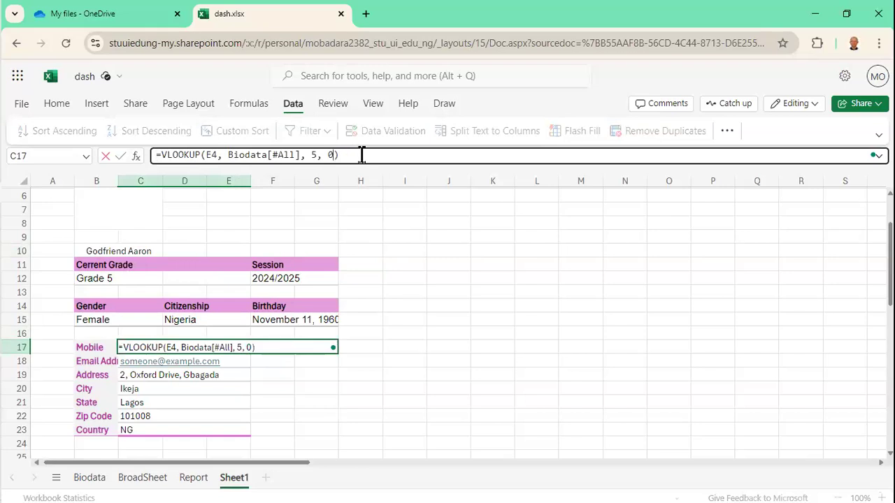
{"action": "key", "text": "BackSpace"}
{"action": "type", "text": "13"}
{"action": "key", "text": "Return"}
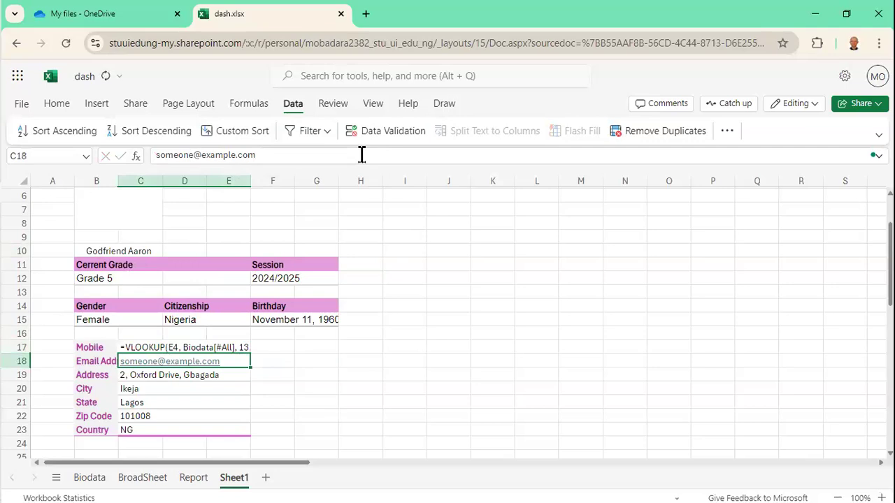
{"action": "left_click", "coordinate": [182, 350]}
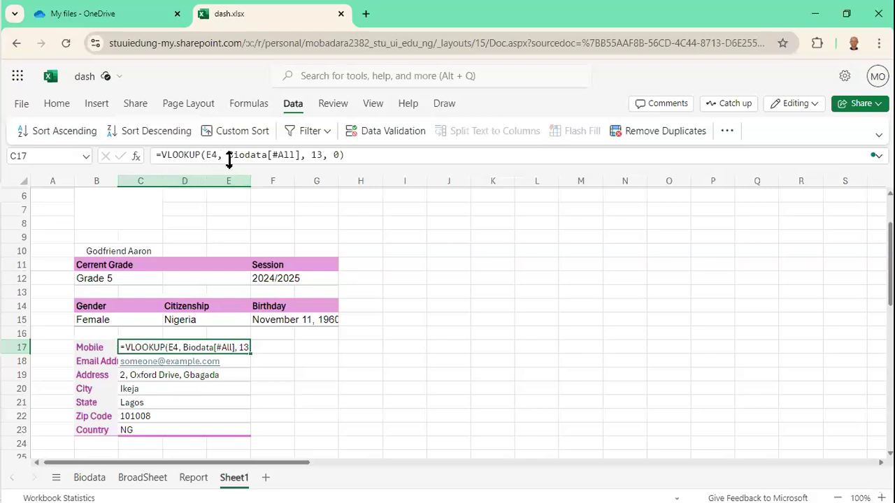
Commit the Mobile cell's formula and confirm replacing the existing data
{"action": "left_click", "coordinate": [375, 155]}
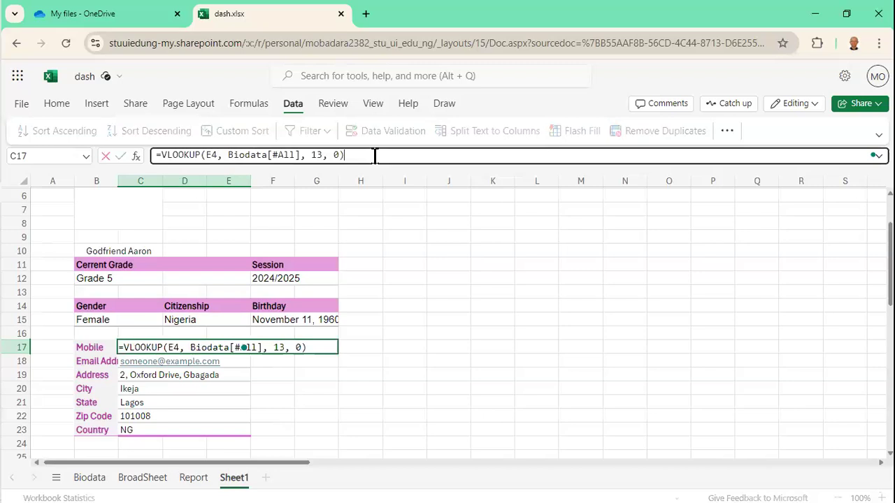
{"action": "key", "text": "Return"}
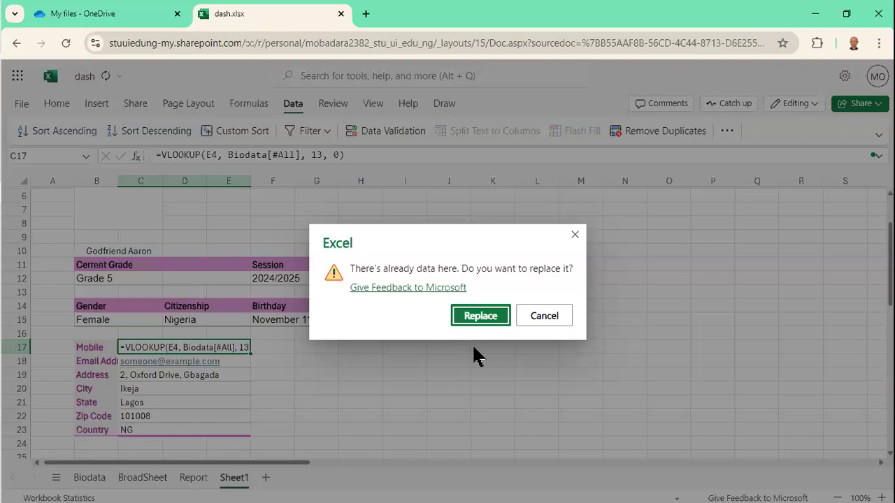
{"action": "left_click", "coordinate": [471, 315]}
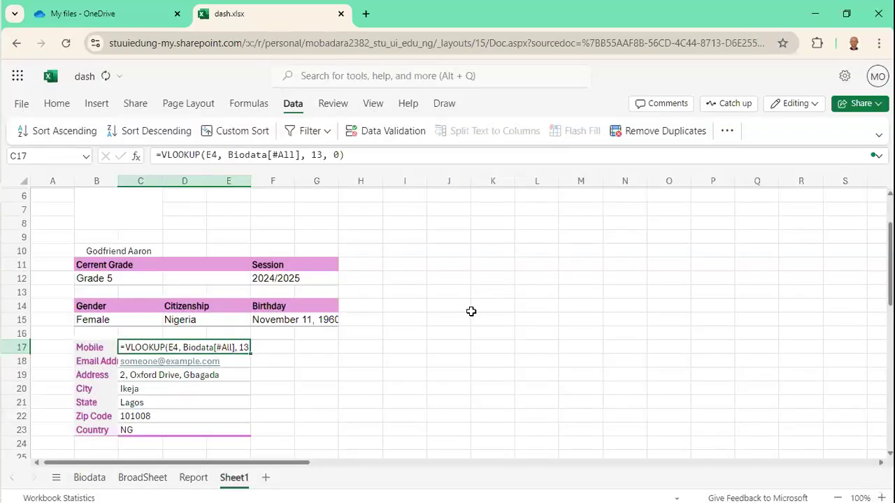
Autofit column B so Email Address fits
{"action": "scroll", "coordinate": [46, 372], "scroll_direction": "up", "scroll_amount": 3}
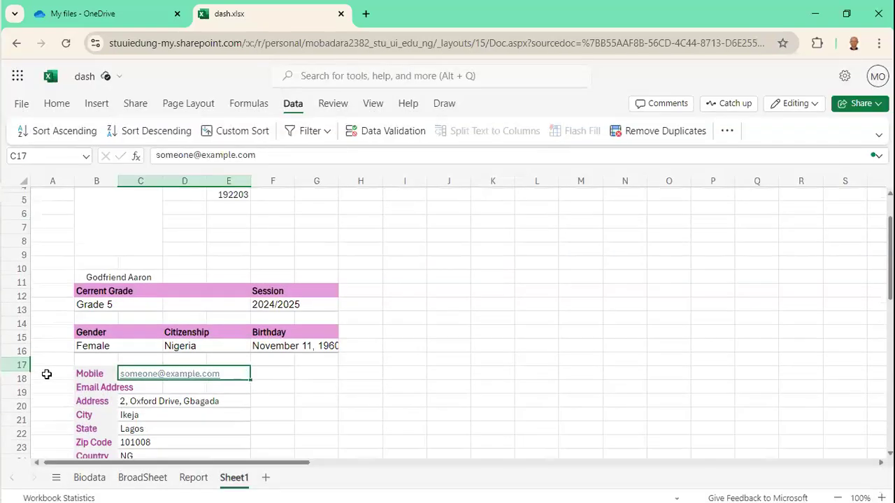
{"action": "scroll", "coordinate": [91, 375], "scroll_direction": "down", "scroll_amount": 3}
{"action": "left_click", "coordinate": [179, 363]}
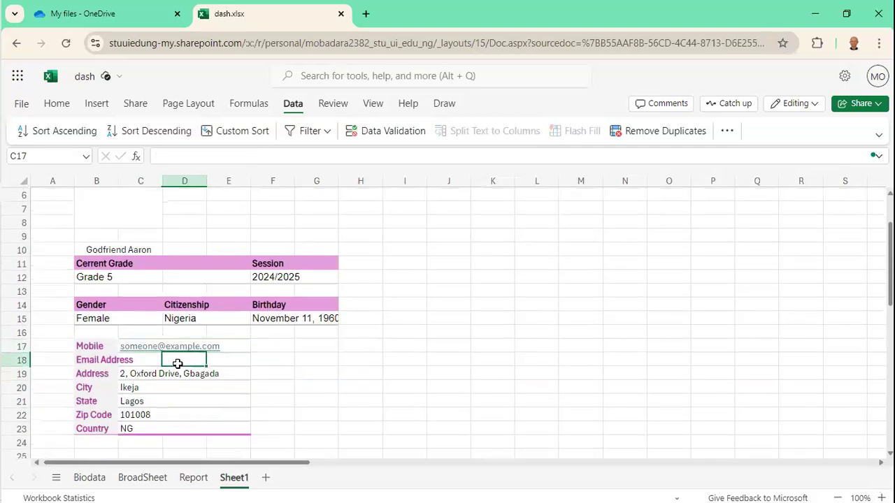
{"action": "double_click", "coordinate": [118, 183]}
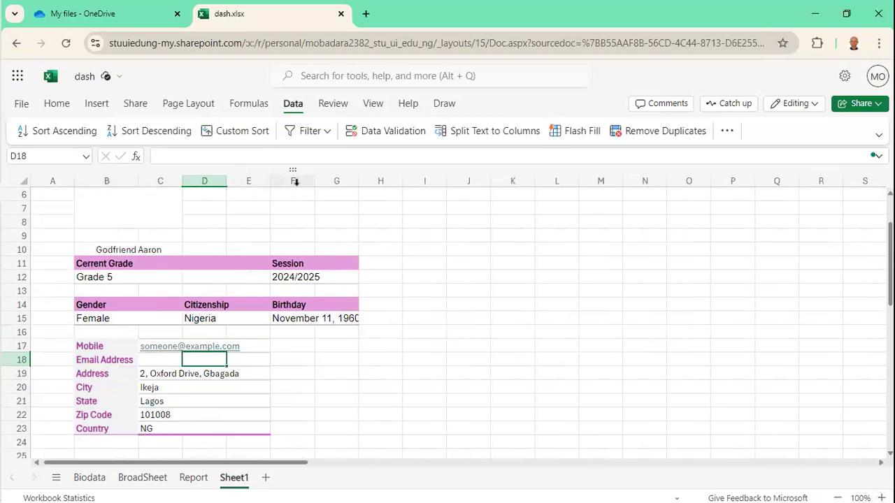
Replace the Mobile cell's contents with =VLOOKUP(E4, Biodata[#All], 13, 0)
{"action": "left_click", "coordinate": [237, 347]}
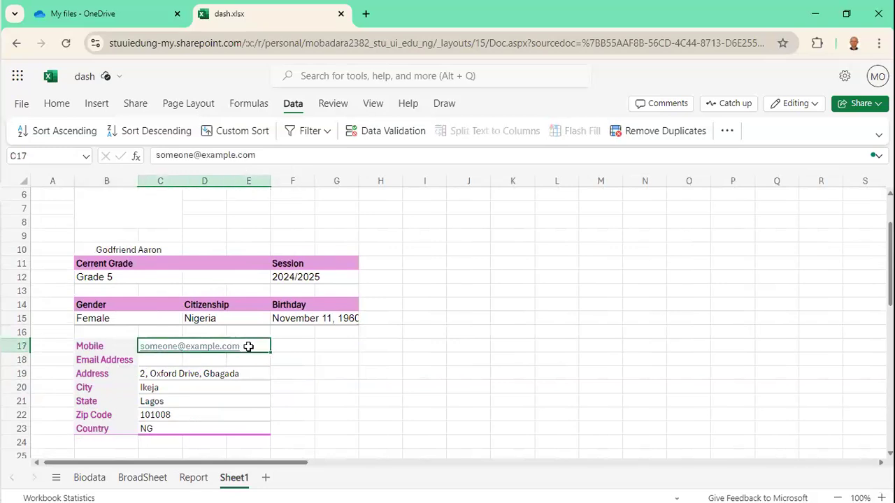
{"action": "left_click", "coordinate": [272, 156]}
{"action": "double_click", "coordinate": [272, 155]}
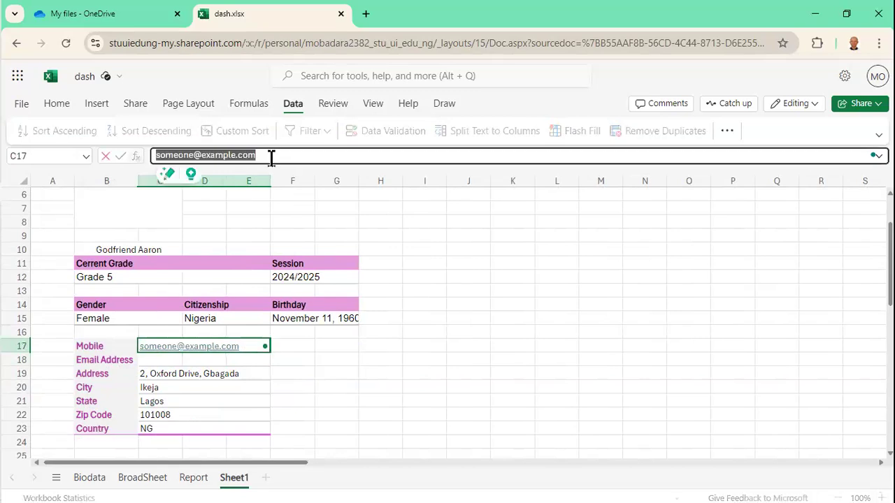
{"action": "type", "text": "=VLOOKUP(E4, Biodata[#All], 5, 0)"}
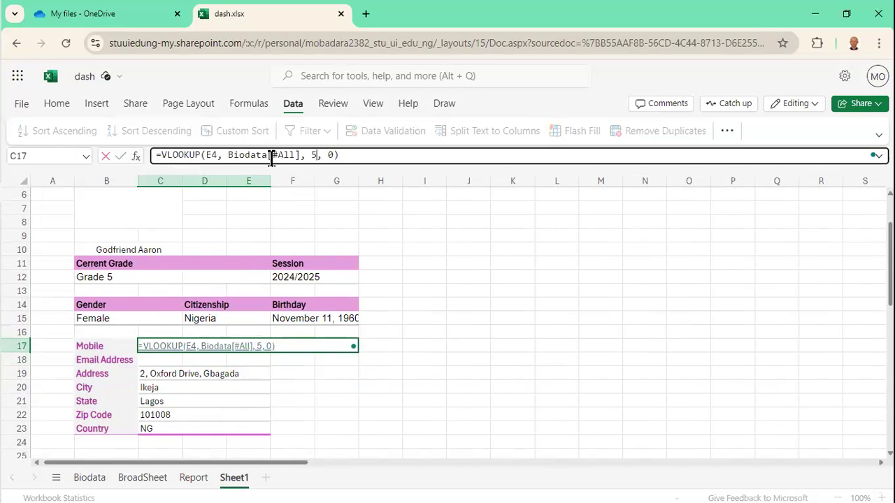
{"action": "key", "text": "BackSpace"}
{"action": "type", "text": "13"}
{"action": "key", "text": "Return"}
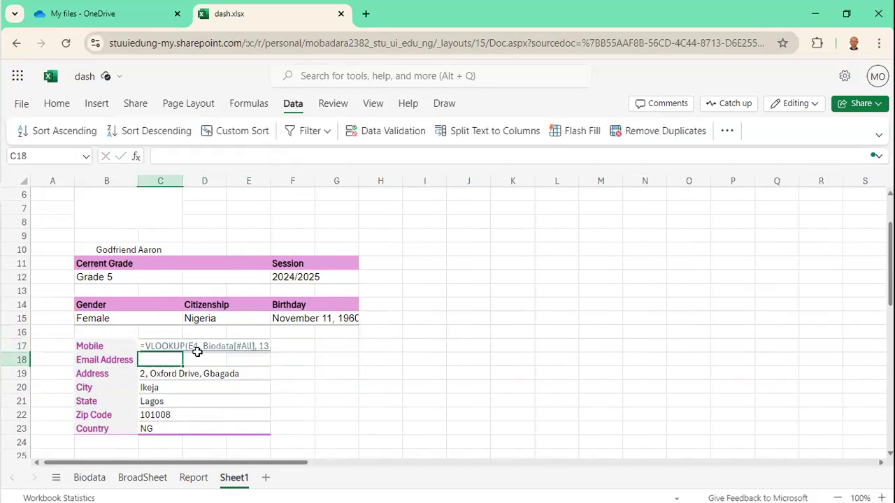
{"action": "left_click", "coordinate": [197, 350]}
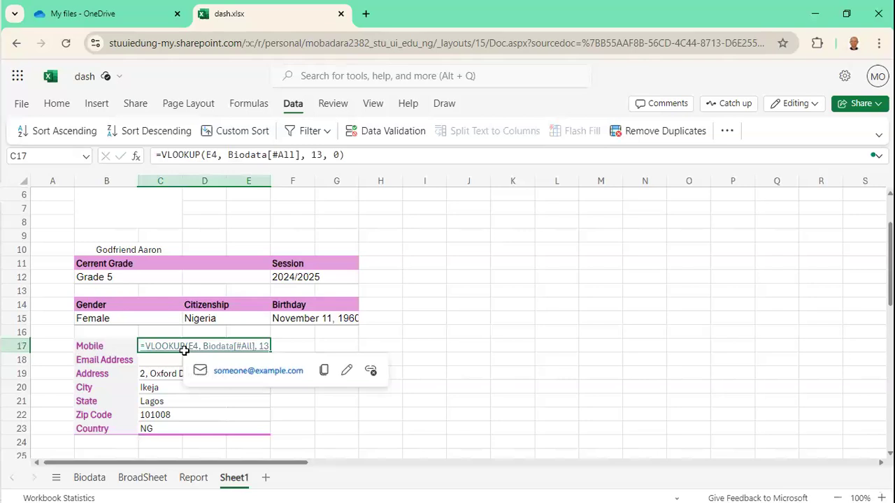
Get past the browser's menu to Excel's context menu on C17 and open the full formatting options
{"action": "right_click", "coordinate": [183, 350]}
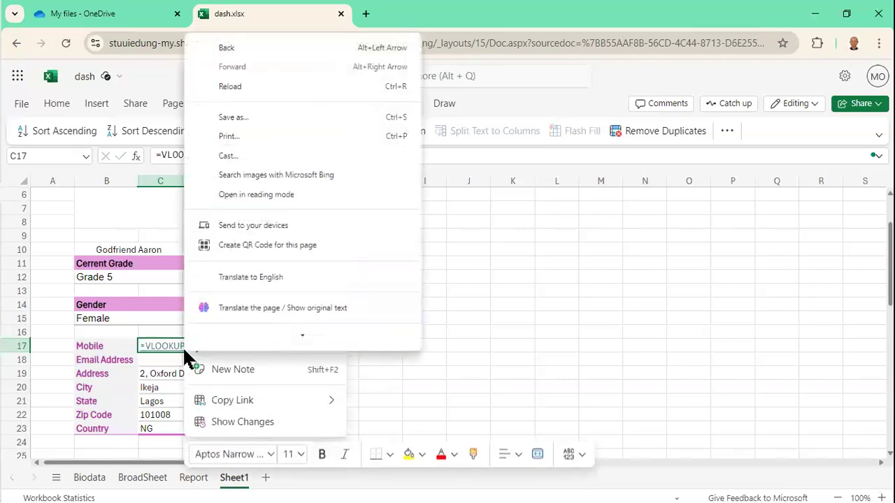
{"action": "left_click", "coordinate": [167, 351]}
{"action": "left_click", "coordinate": [166, 347]}
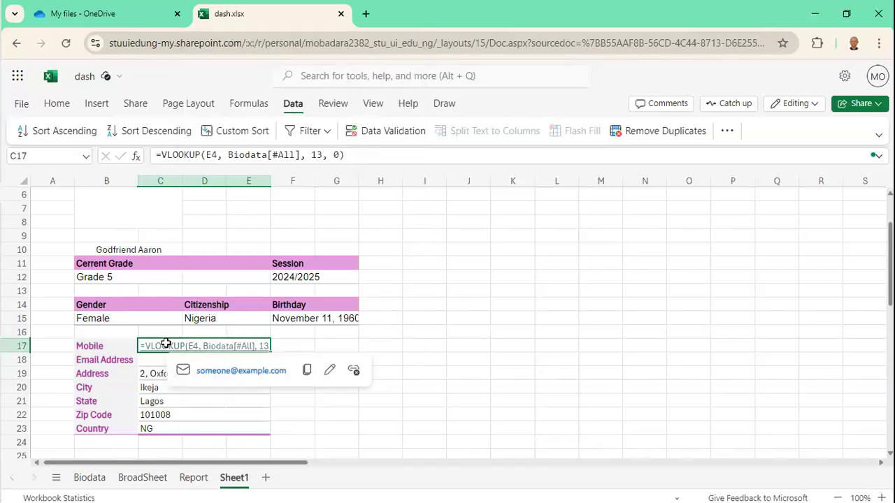
{"action": "right_click", "coordinate": [166, 348]}
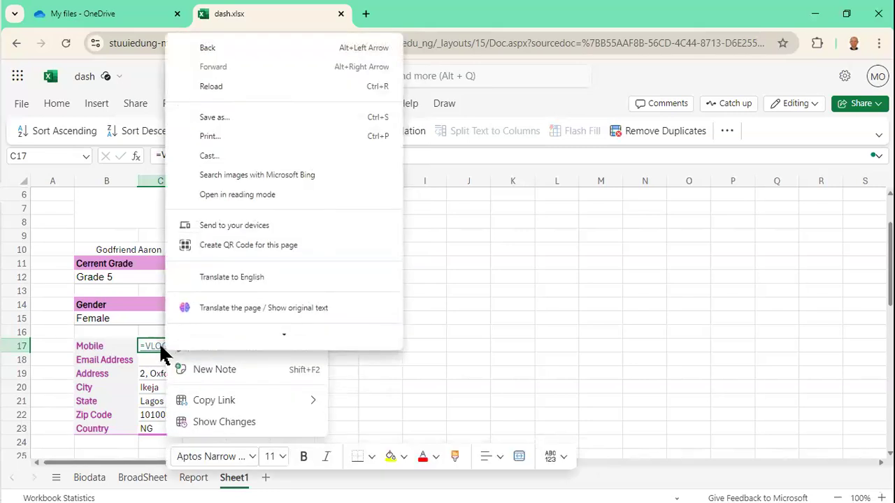
{"action": "left_click", "coordinate": [156, 353]}
{"action": "right_click", "coordinate": [156, 353]}
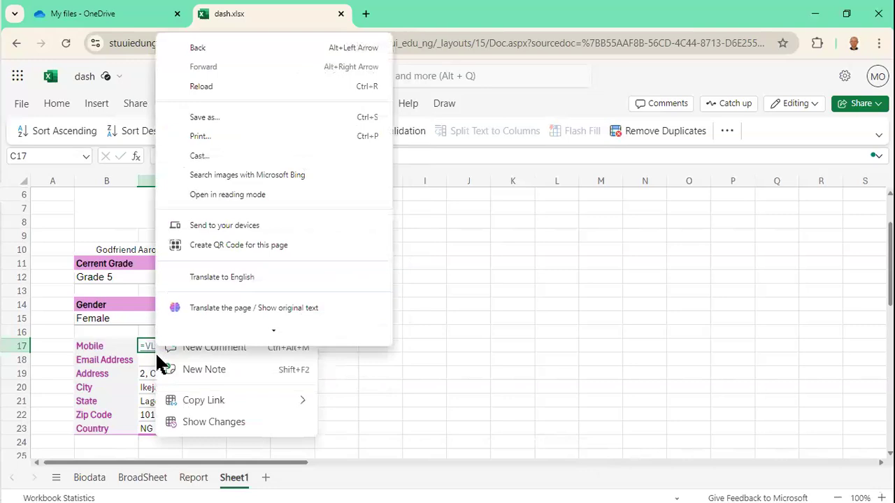
{"action": "left_click", "coordinate": [147, 337]}
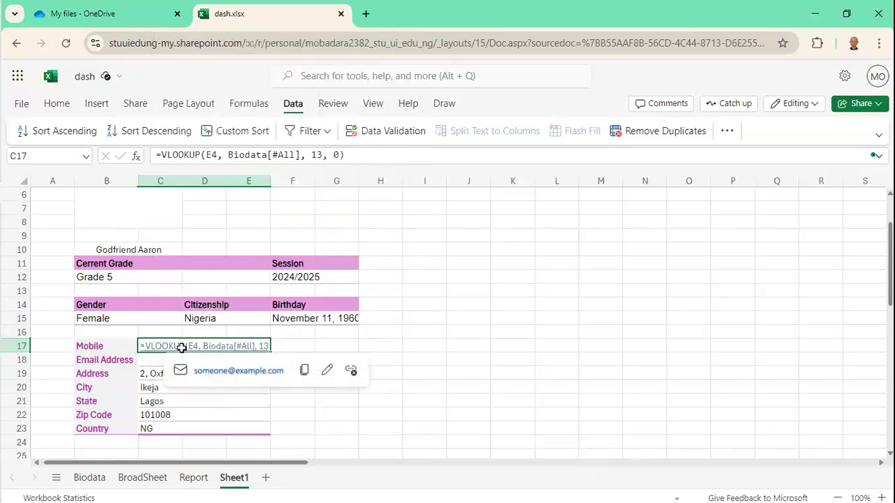
{"action": "right_click", "coordinate": [181, 353]}
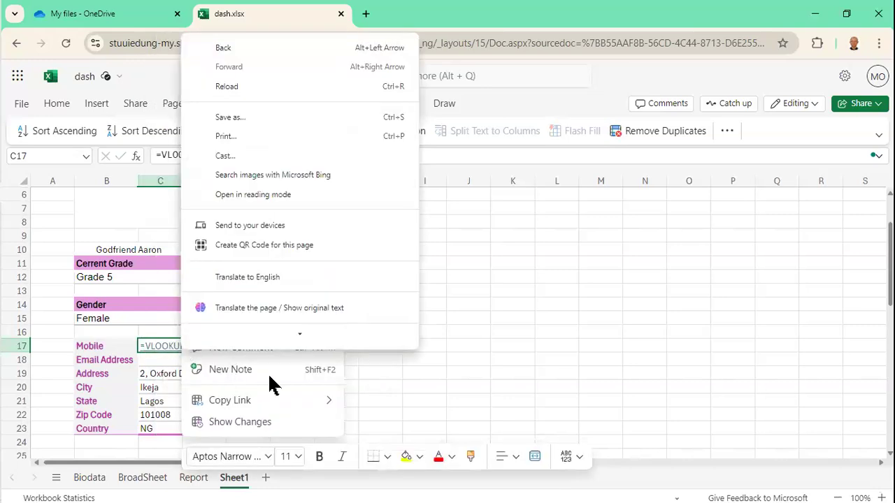
{"action": "left_click", "coordinate": [340, 362]}
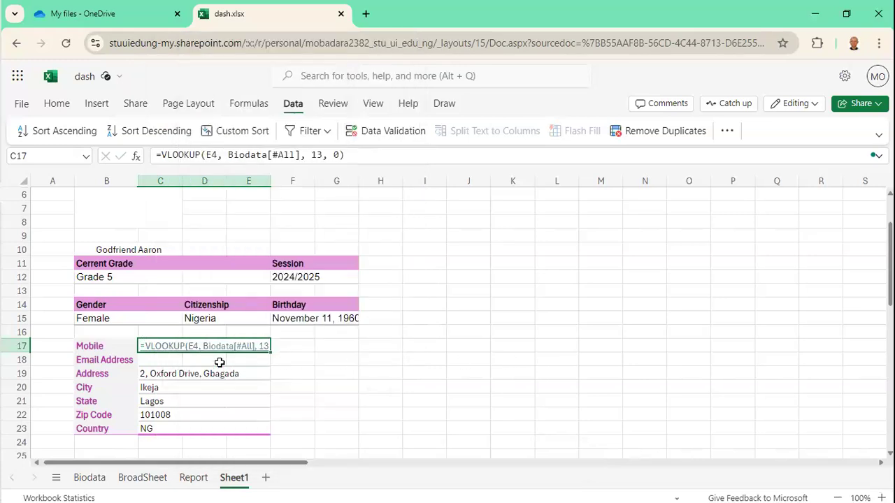
{"action": "left_click", "coordinate": [210, 359]}
{"action": "left_click", "coordinate": [242, 348]}
{"action": "right_click", "coordinate": [250, 346]}
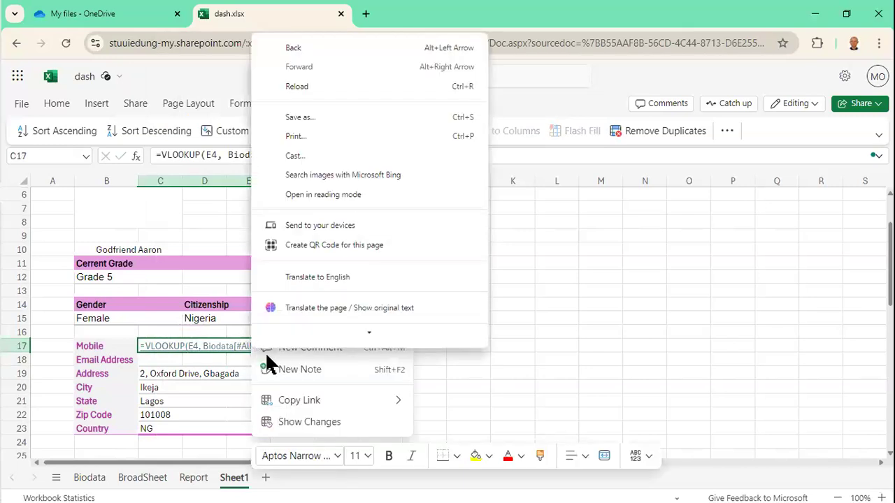
{"action": "mouse_move", "coordinate": [360, 341]}
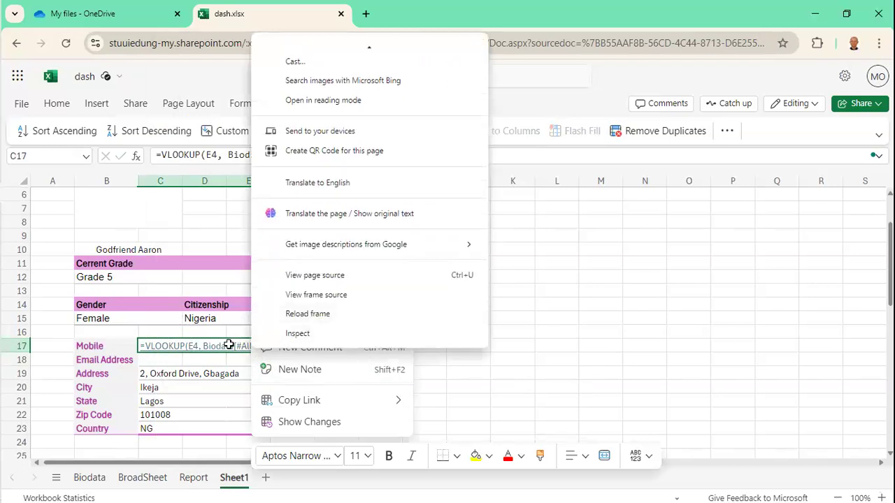
{"action": "key", "text": "Escape"}
{"action": "left_click", "coordinate": [356, 295]}
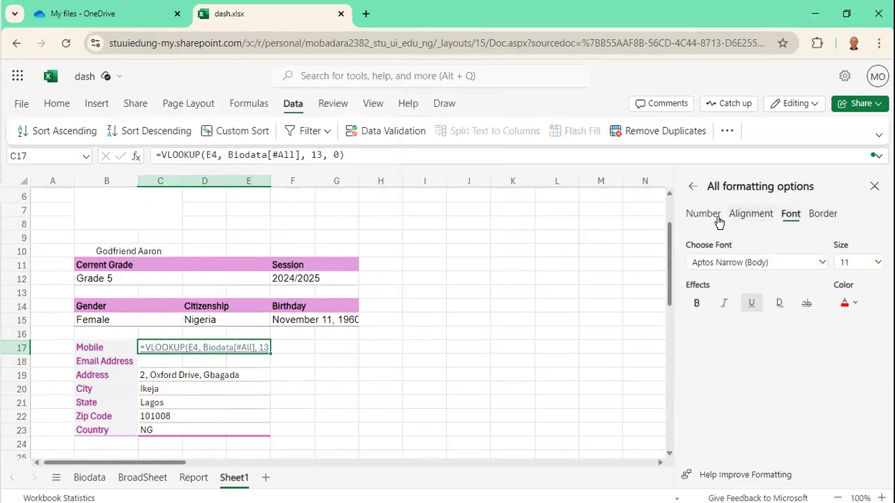
Set the Mobile cell's number category to General
{"action": "left_click", "coordinate": [704, 217]}
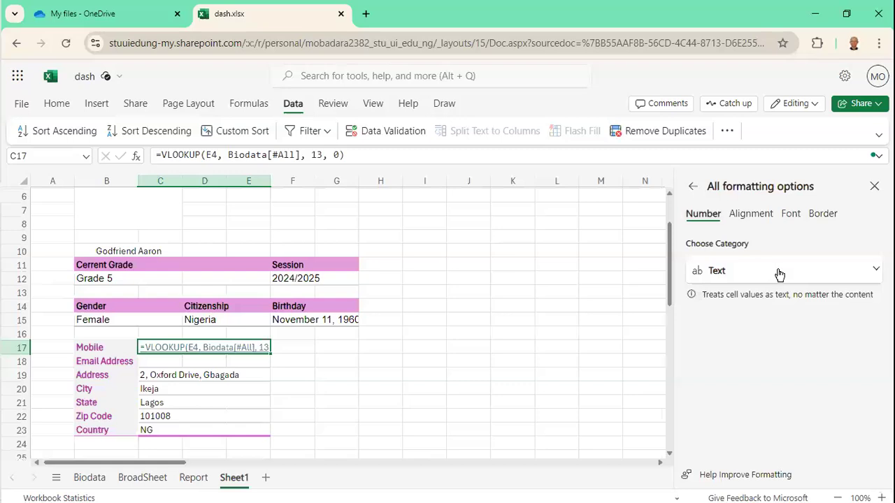
{"action": "left_click", "coordinate": [805, 273]}
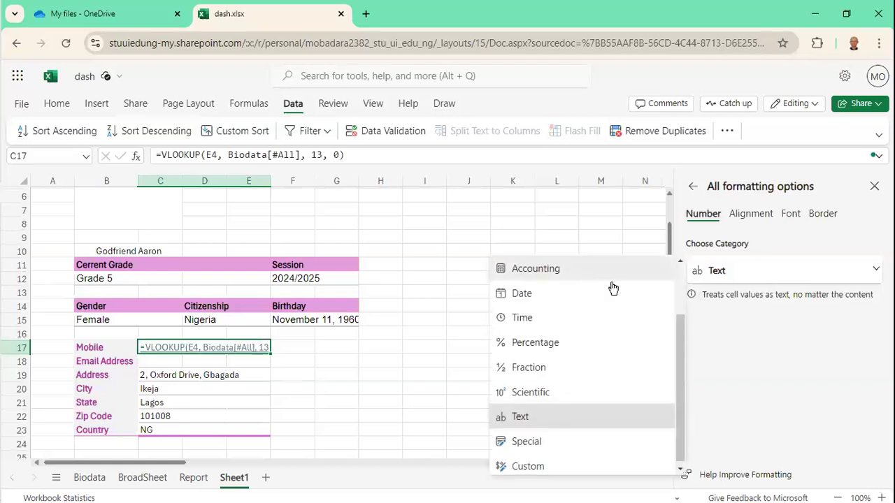
{"action": "scroll", "coordinate": [629, 291], "scroll_direction": "up", "scroll_amount": 3}
{"action": "left_click", "coordinate": [581, 269]}
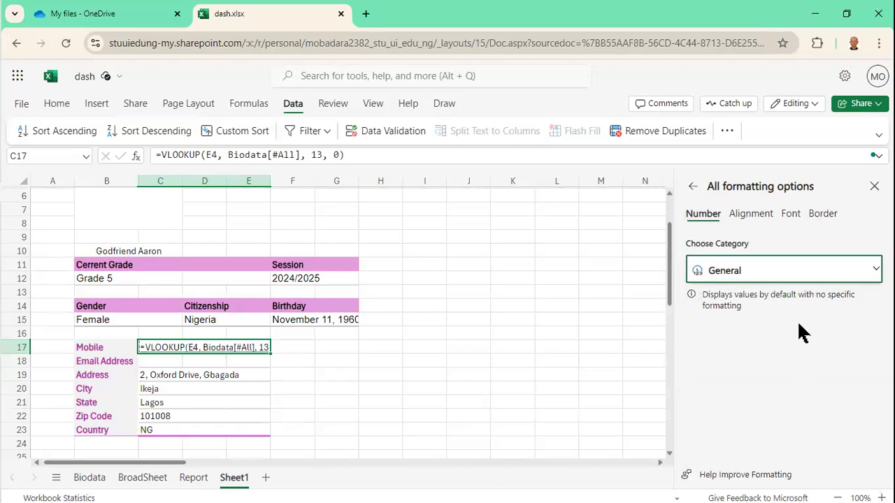
Copy the Mobile cell, click through nearby empty cells, then reselect C17
{"action": "key", "text": "ctrl+c"}
{"action": "key", "text": "Down"}
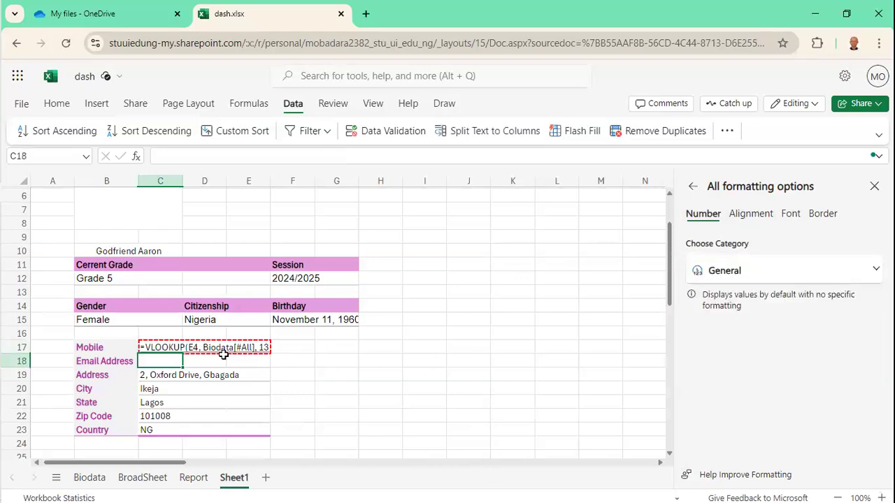
{"action": "left_click", "coordinate": [222, 358]}
{"action": "left_click", "coordinate": [329, 358]}
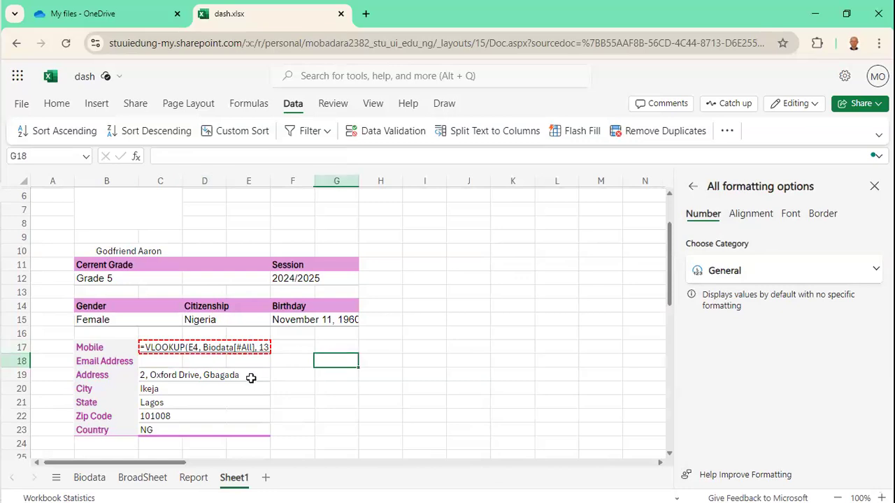
{"action": "left_click", "coordinate": [294, 387]}
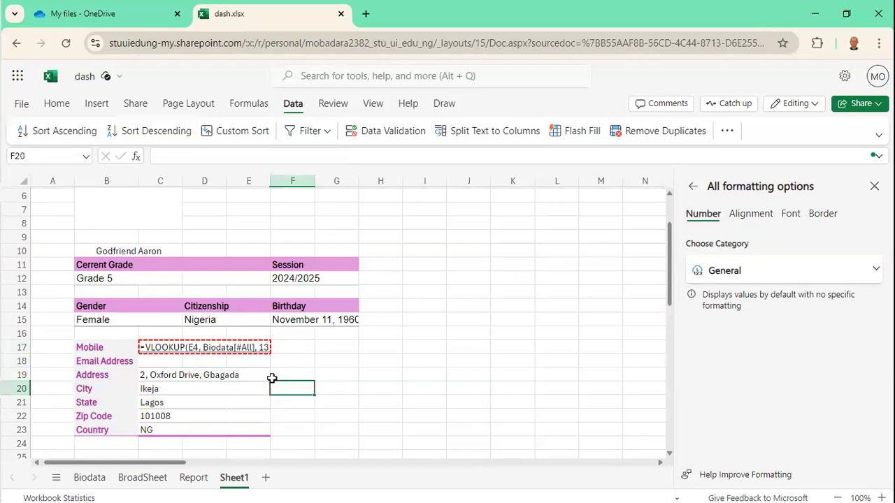
{"action": "left_click", "coordinate": [243, 348]}
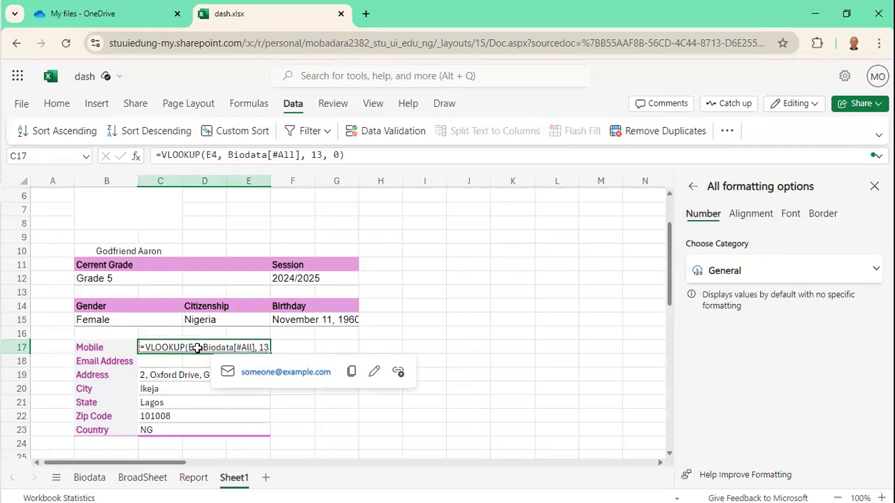
Remove the e-mail hyperlink from C17 through the link editor
{"action": "left_click", "coordinate": [374, 372]}
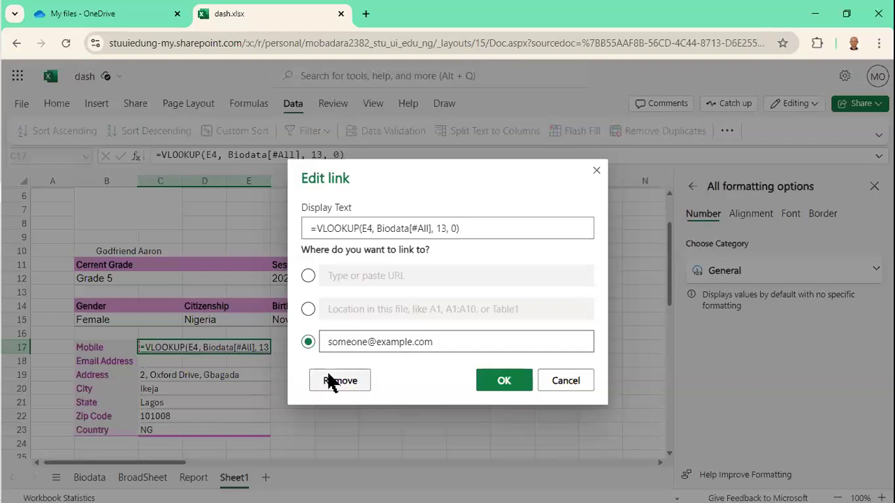
{"action": "left_click", "coordinate": [489, 227]}
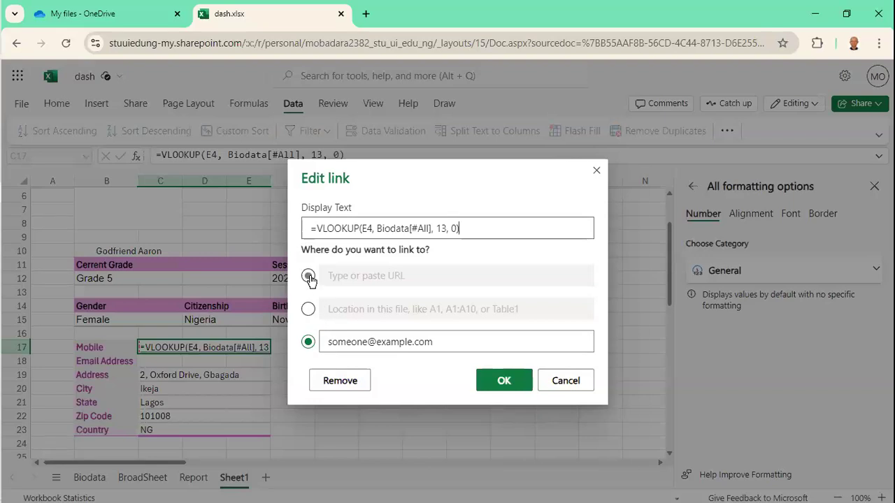
{"action": "left_click", "coordinate": [348, 381]}
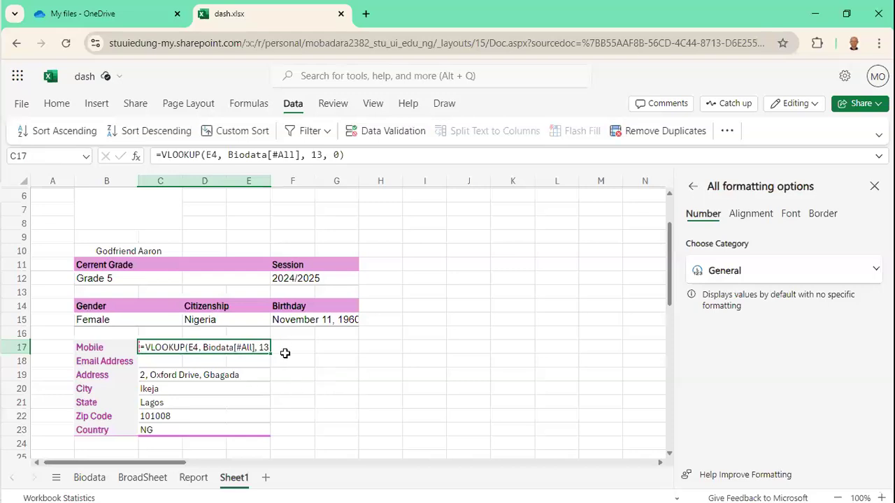
Copy C17, check the number category list, and close the formatting options pane
{"action": "key", "text": "ctrl+c"}
{"action": "key", "text": "Down"}
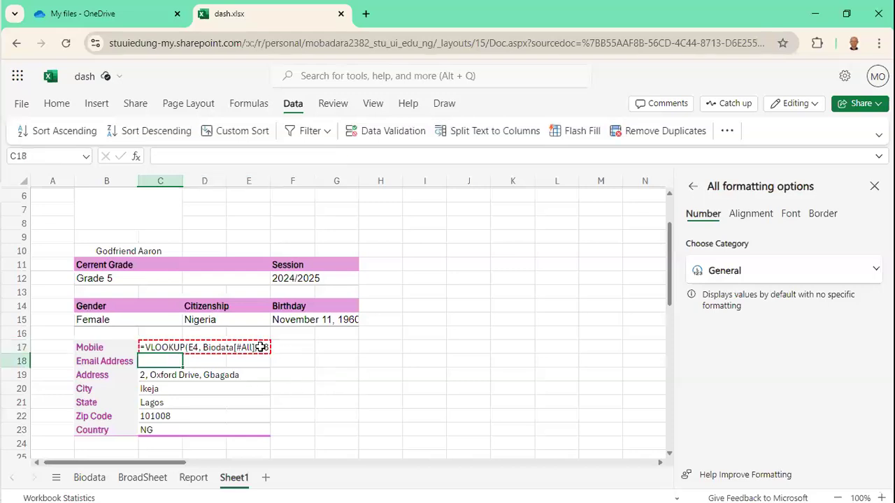
{"action": "key", "text": "Up"}
{"action": "key", "text": "Right"}
{"action": "key", "text": "Right"}
{"action": "key", "text": "Right"}
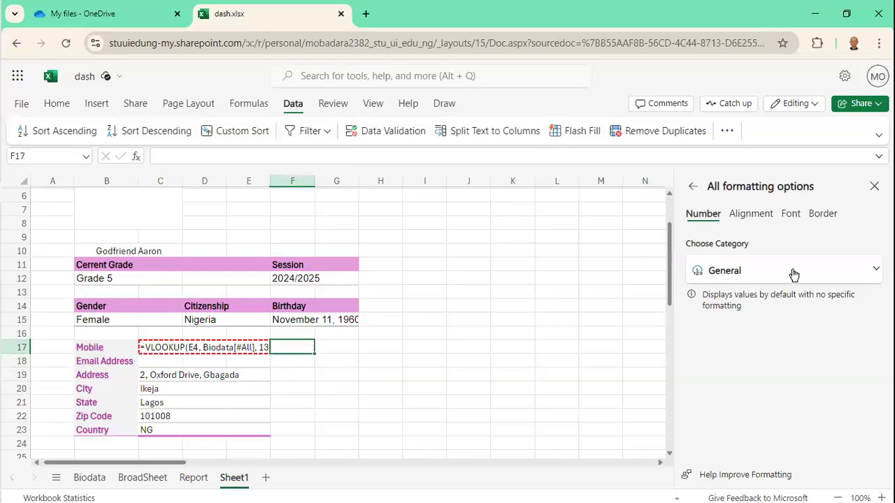
{"action": "left_click", "coordinate": [793, 277]}
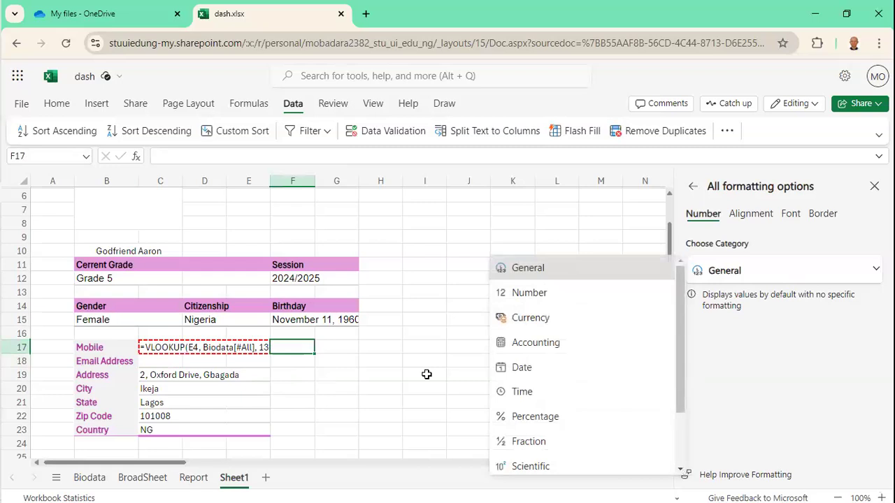
{"action": "left_click", "coordinate": [367, 375]}
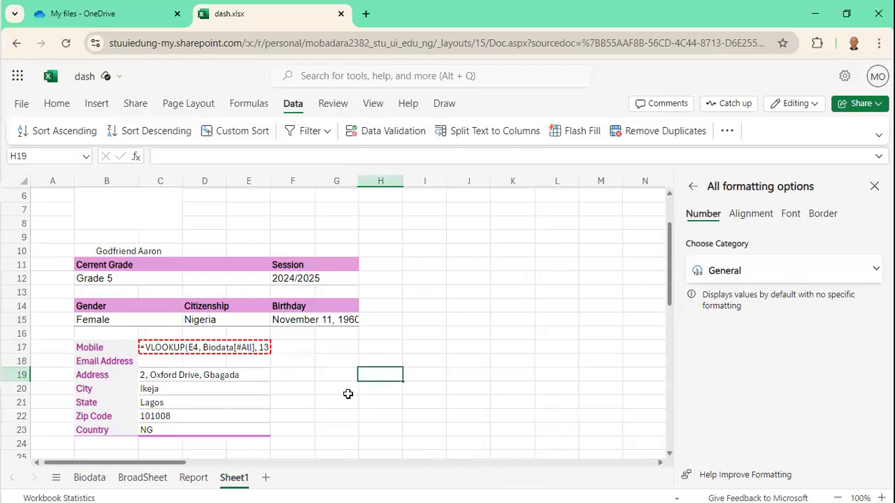
{"action": "left_click", "coordinate": [874, 188]}
{"action": "left_click", "coordinate": [320, 362]}
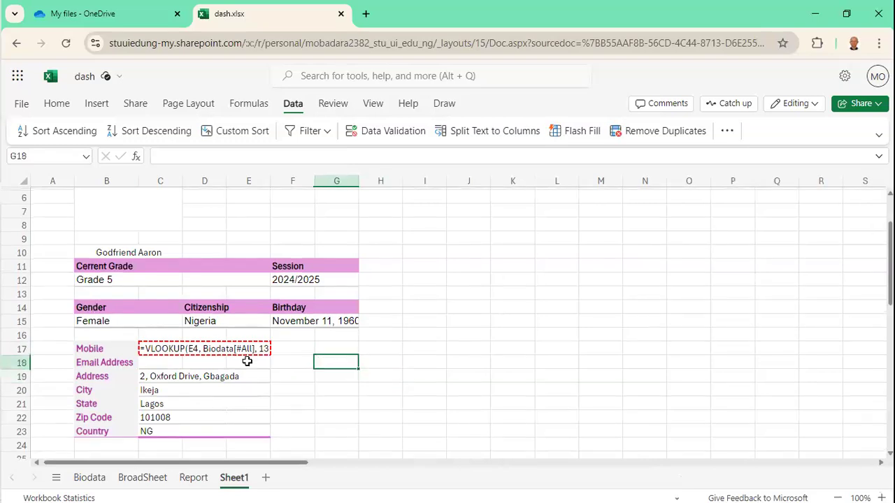
Select the Address cell C19 on Sheet1
{"action": "left_click", "coordinate": [322, 406]}
{"action": "scroll", "coordinate": [231, 373], "scroll_direction": "up", "scroll_amount": 1}
{"action": "scroll", "coordinate": [222, 374], "scroll_direction": "down", "scroll_amount": 3}
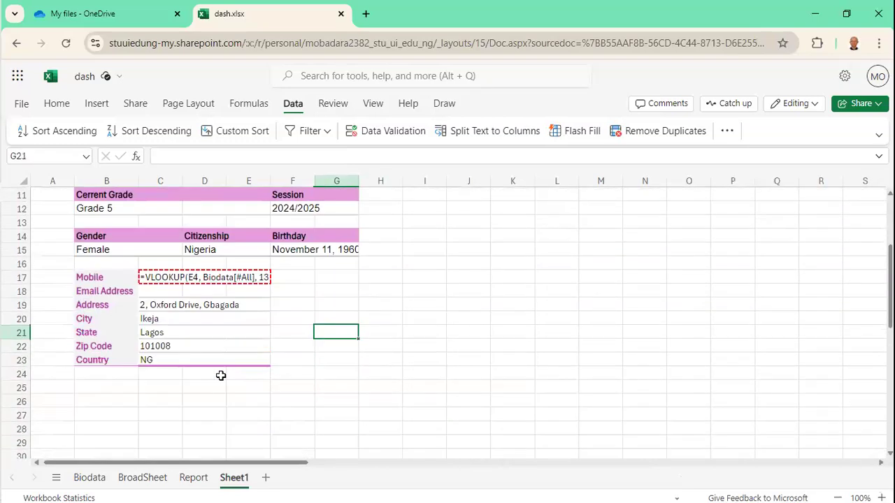
{"action": "left_click", "coordinate": [173, 306]}
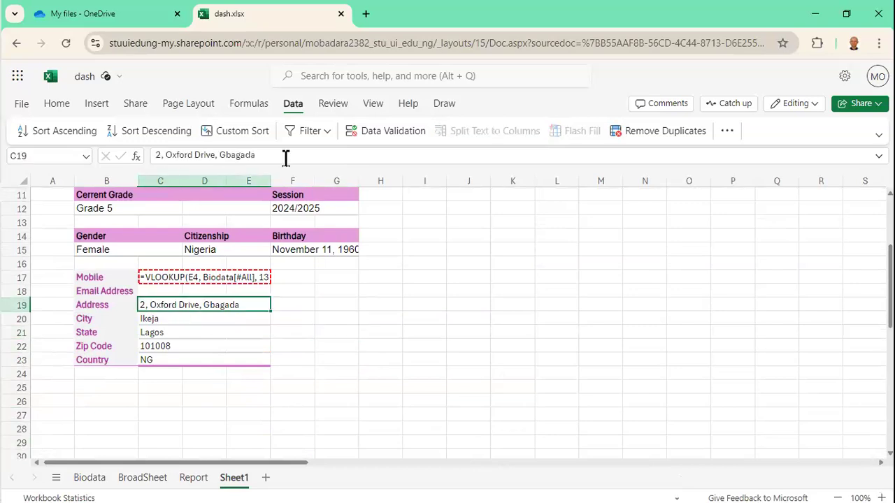
{"action": "left_click", "coordinate": [95, 480]}
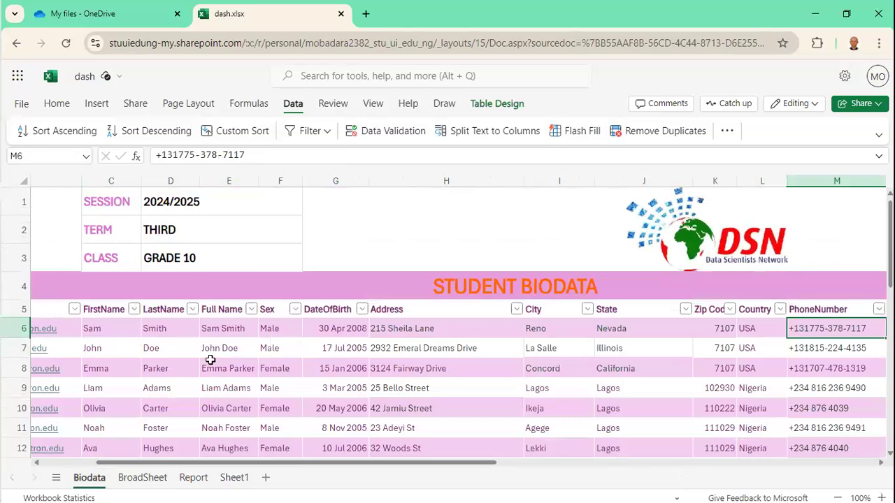
{"action": "left_click", "coordinate": [403, 333]}
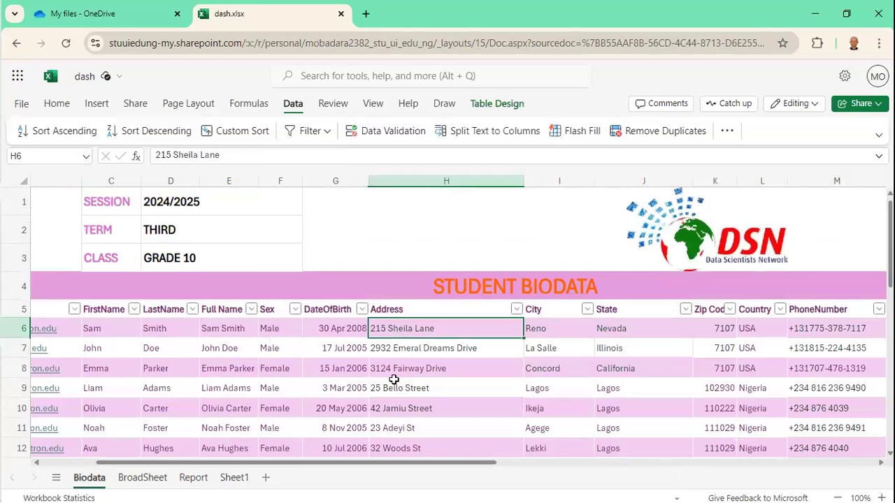
{"action": "key", "text": "Left"}
{"action": "key", "text": "Left"}
{"action": "key", "text": "Left"}
{"action": "key", "text": "Left"}
{"action": "key", "text": "Left"}
{"action": "key", "text": "Left"}
{"action": "key", "text": "Left"}
{"action": "key", "text": "Right"}
{"action": "key", "text": "Right"}
{"action": "key", "text": "Right"}
{"action": "key", "text": "Right"}
{"action": "key", "text": "Right"}
{"action": "key", "text": "Right"}
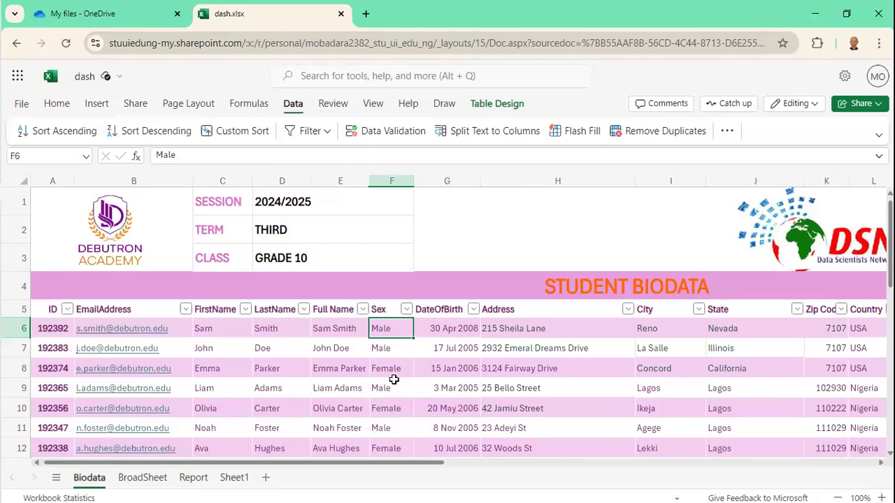
{"action": "key", "text": "Right"}
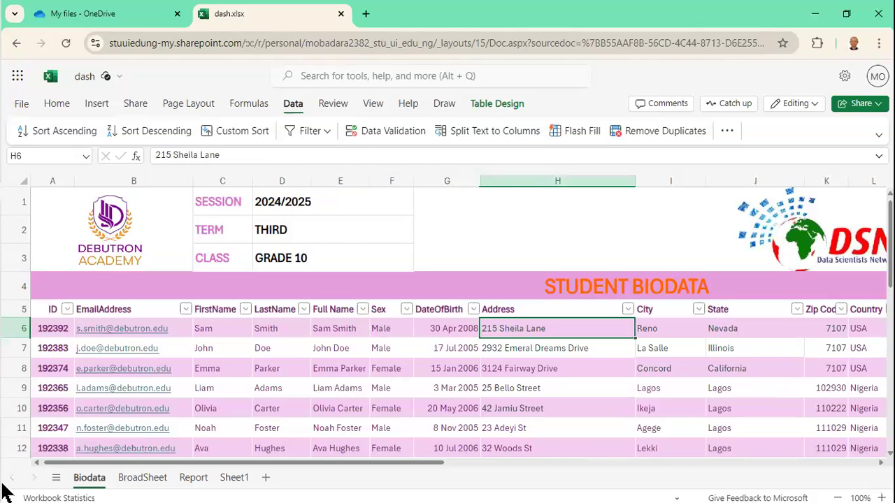
{"action": "left_click", "coordinate": [234, 477]}
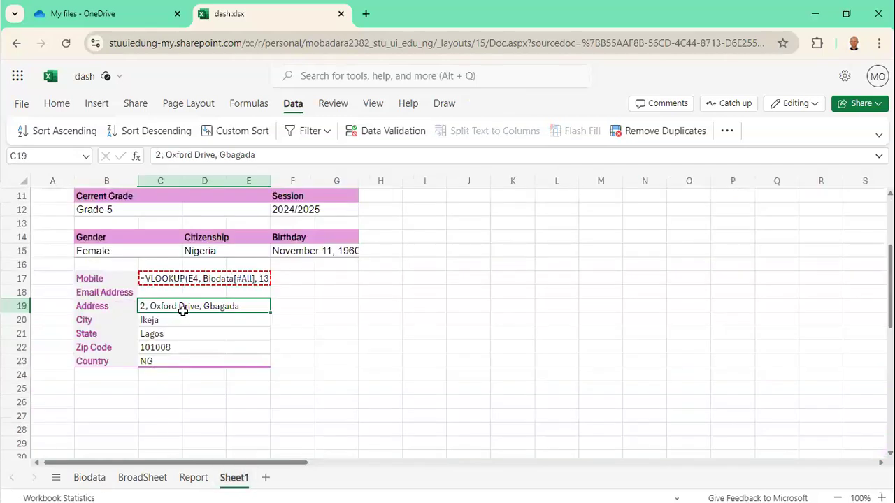
Copy the VLOOKUP formula from the name cell B10's formula bar
{"action": "left_click", "coordinate": [297, 159]}
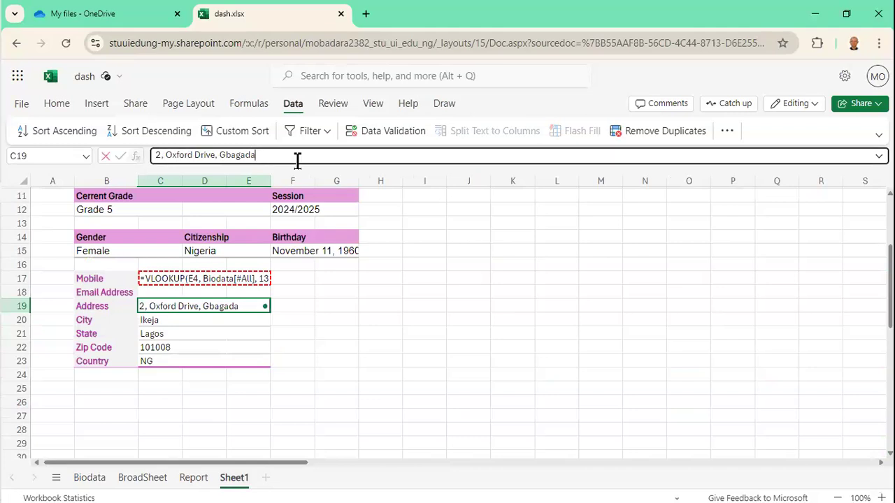
{"action": "key", "text": "ctrl+a"}
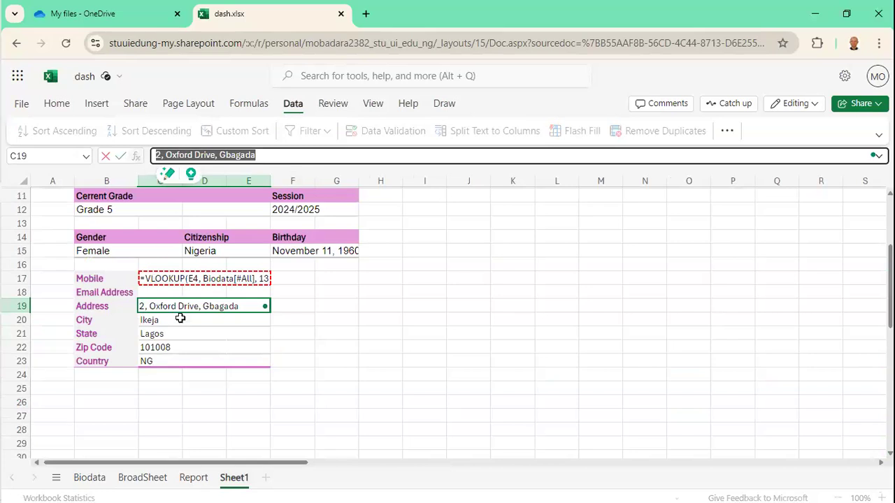
{"action": "scroll", "coordinate": [163, 255], "scroll_direction": "up", "scroll_amount": 1}
{"action": "scroll", "coordinate": [163, 260], "scroll_direction": "up", "scroll_amount": 3}
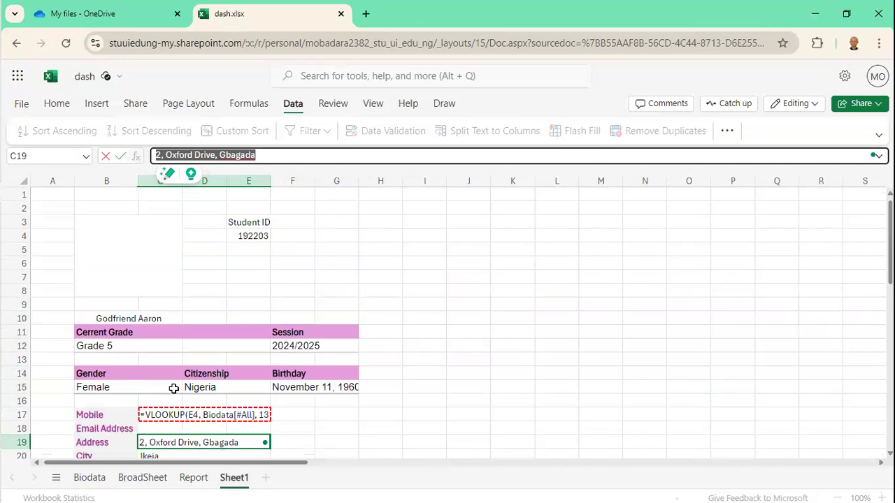
{"action": "left_click", "coordinate": [130, 321]}
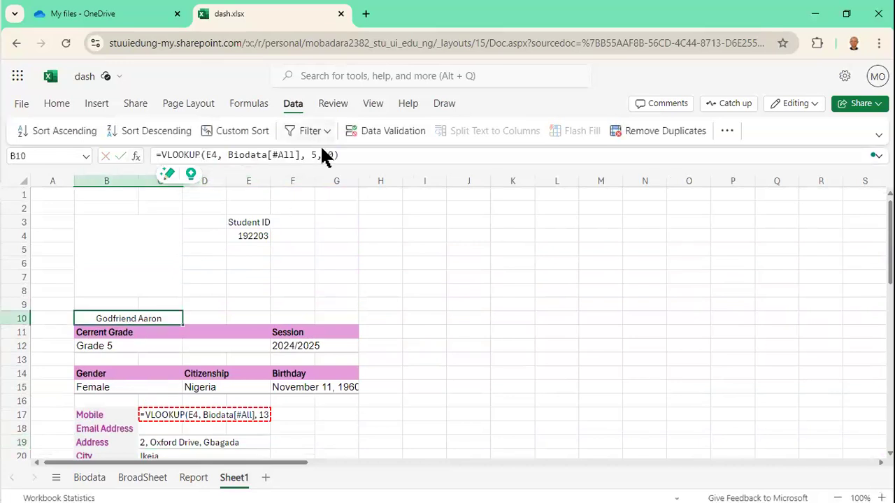
{"action": "left_click", "coordinate": [322, 155]}
{"action": "triple_click", "coordinate": [323, 154]}
{"action": "key", "text": "ctrl+c"}
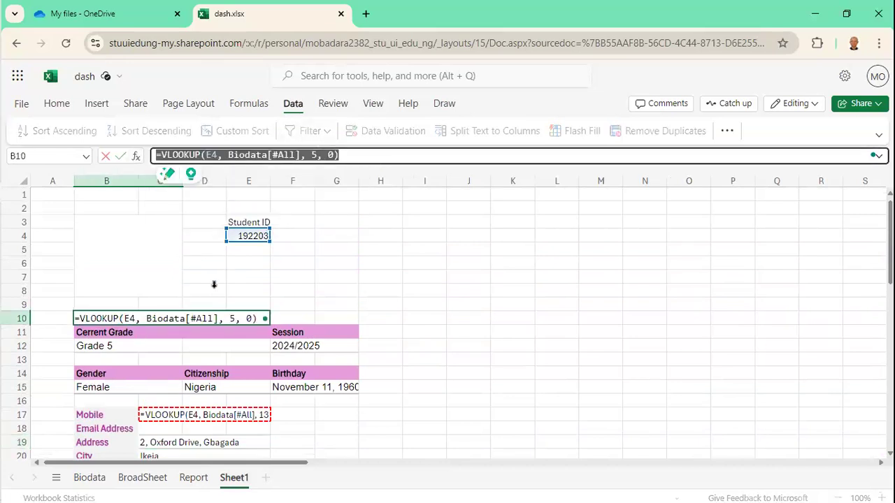
{"action": "scroll", "coordinate": [175, 374], "scroll_direction": "down", "scroll_amount": 3}
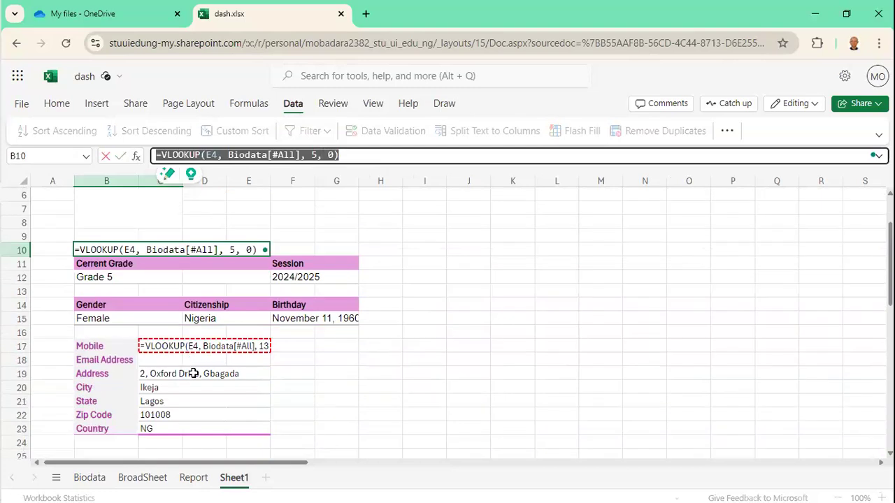
{"action": "left_click", "coordinate": [195, 374]}
Replace C19's address with =VLOOKUP(E4, Biodata[#All], 7, 0) and widen column E
{"action": "left_click", "coordinate": [280, 151]}
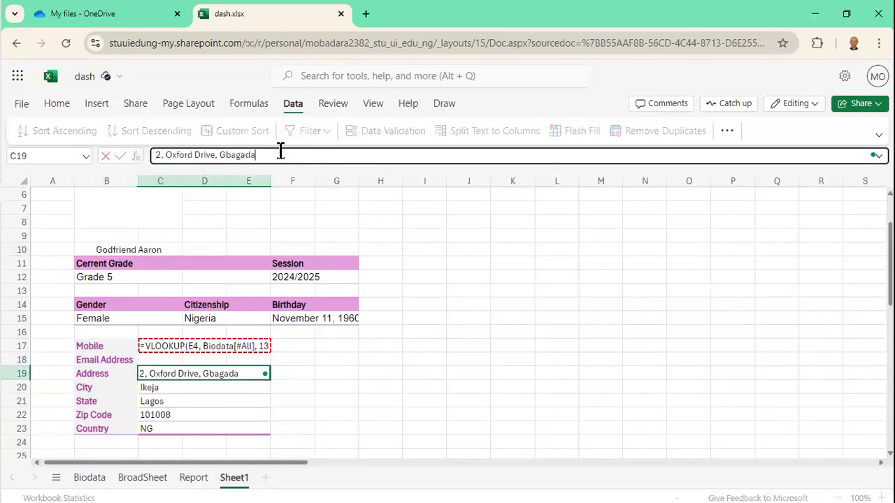
{"action": "key", "text": "ctrl+a"}
{"action": "key", "text": "BackSpace"}
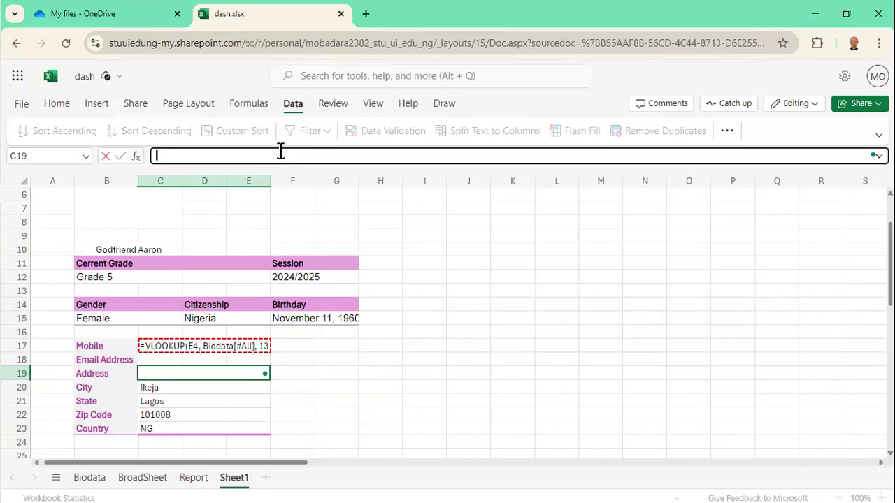
{"action": "key", "text": "ctrl+v"}
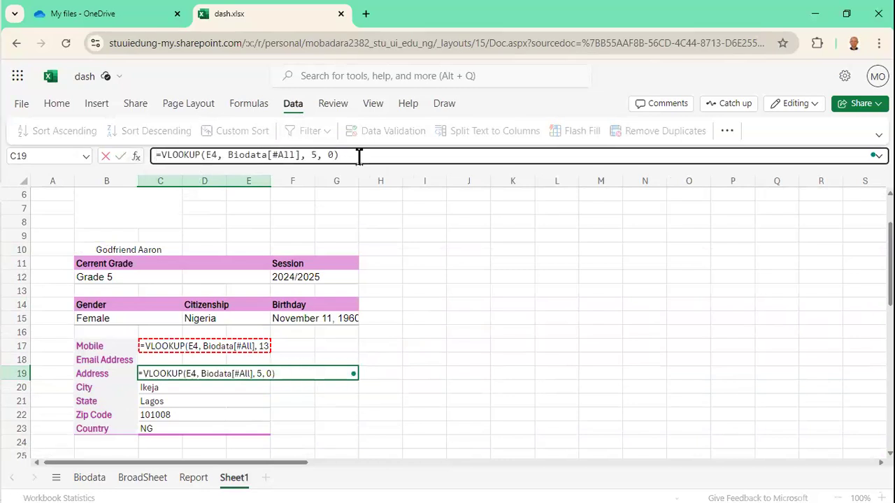
{"action": "key", "text": "Left"}
{"action": "key", "text": "Left"}
{"action": "key", "text": "Left"}
{"action": "key", "text": "Left"}
{"action": "key", "text": "BackSpace"}
{"action": "type", "text": "7"}
{"action": "key", "text": "Return"}
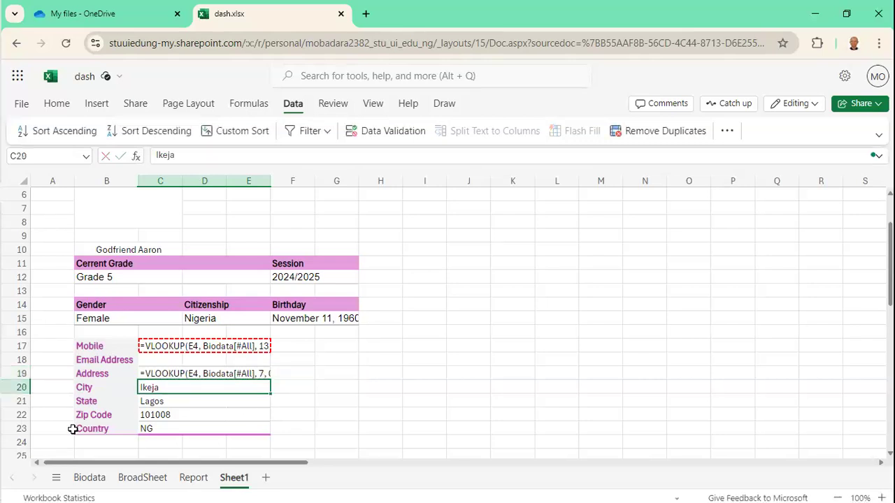
{"action": "left_click", "coordinate": [294, 375]}
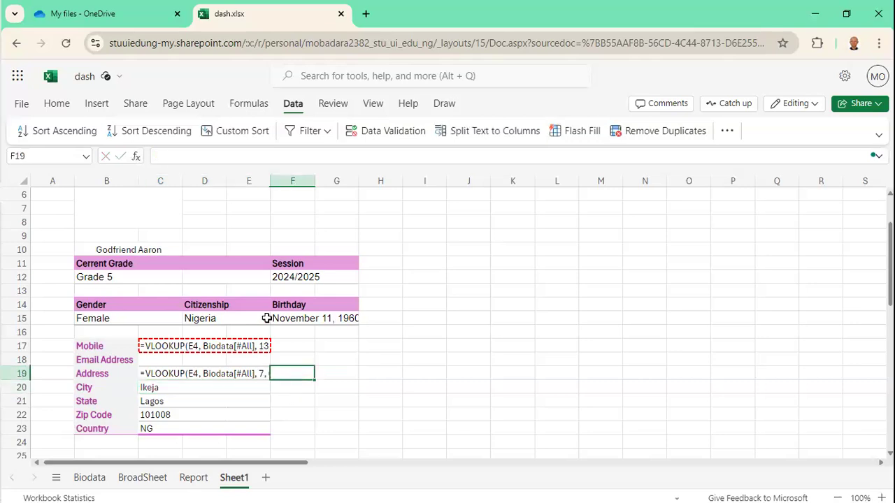
{"action": "left_click_drag", "start_coordinate": [270, 180], "coordinate": [288, 181]}
Compare the Address cell's new formula with the name cell B10's formula
{"action": "left_click", "coordinate": [269, 180]}
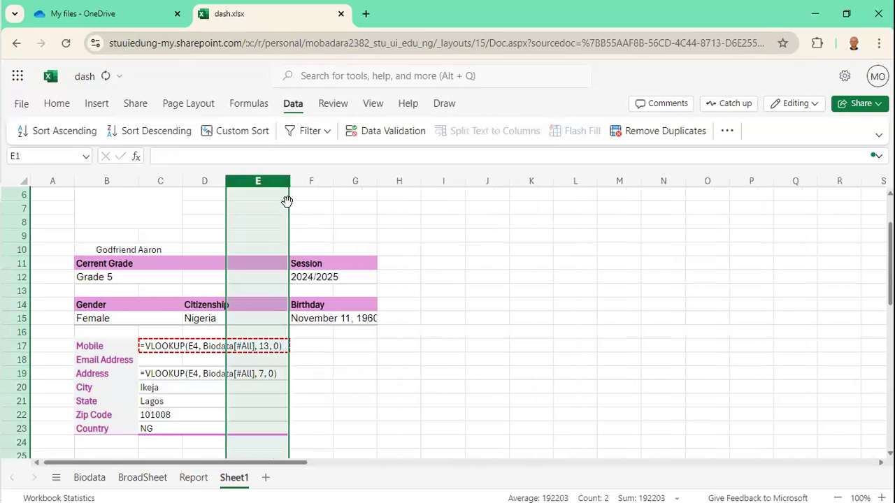
{"action": "left_click", "coordinate": [354, 380]}
{"action": "left_click", "coordinate": [232, 374]}
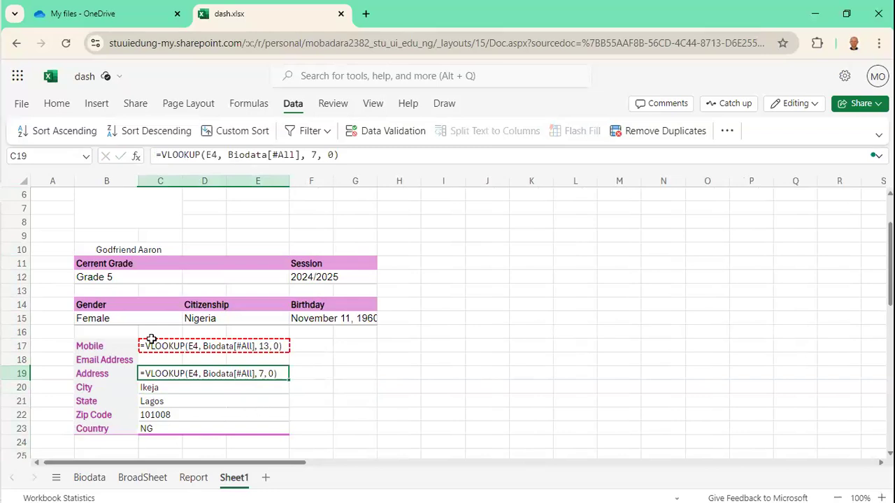
{"action": "left_click", "coordinate": [144, 251]}
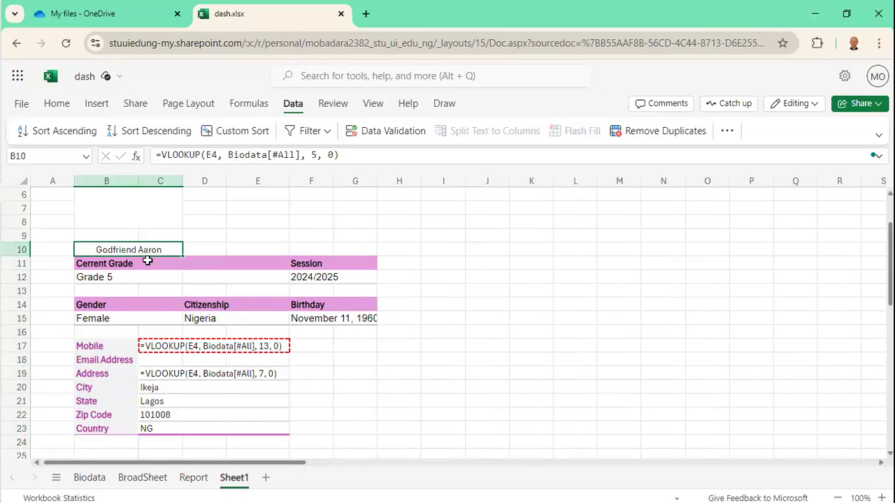
Paste =VLOOKUP(E4, Biodata[#All], 5, 0) into test cell G17
{"action": "left_click", "coordinate": [345, 355]}
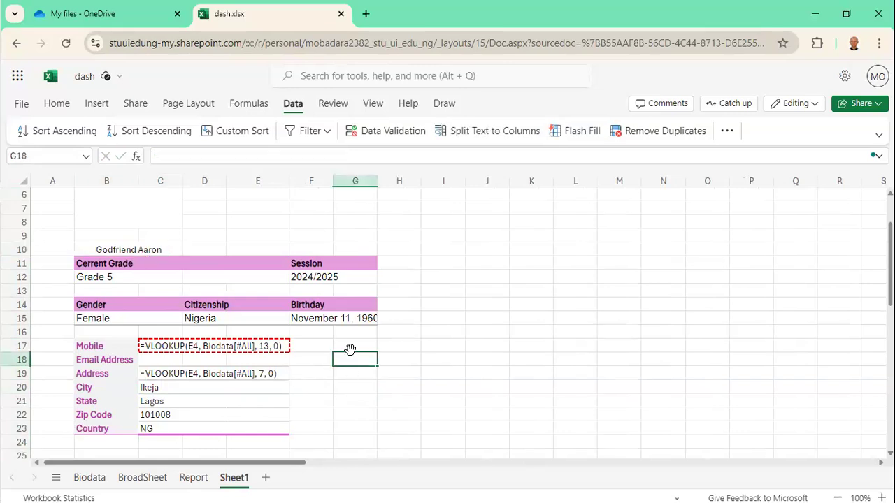
{"action": "left_click", "coordinate": [347, 349]}
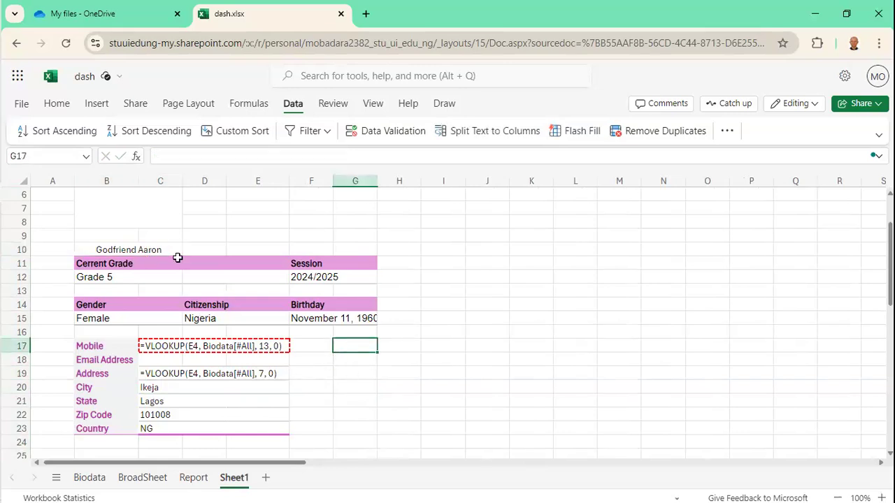
{"action": "left_click", "coordinate": [226, 156]}
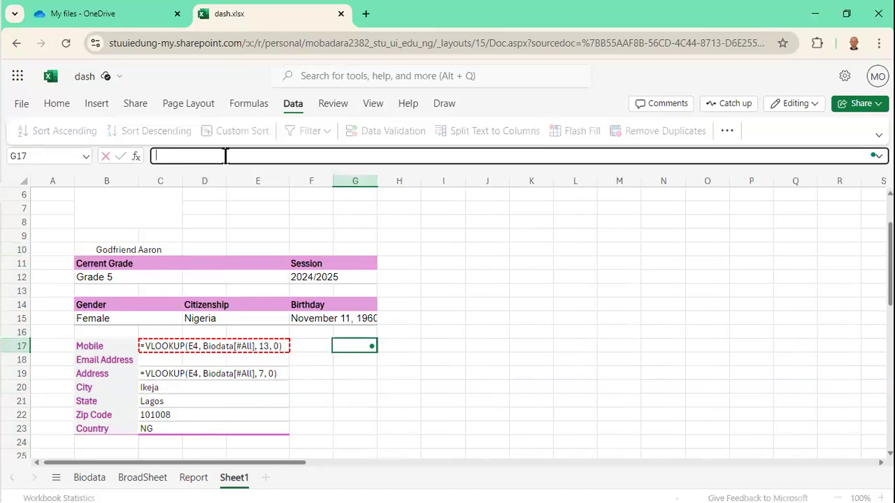
{"action": "key", "text": "ctrl+v"}
{"action": "key", "text": "Return"}
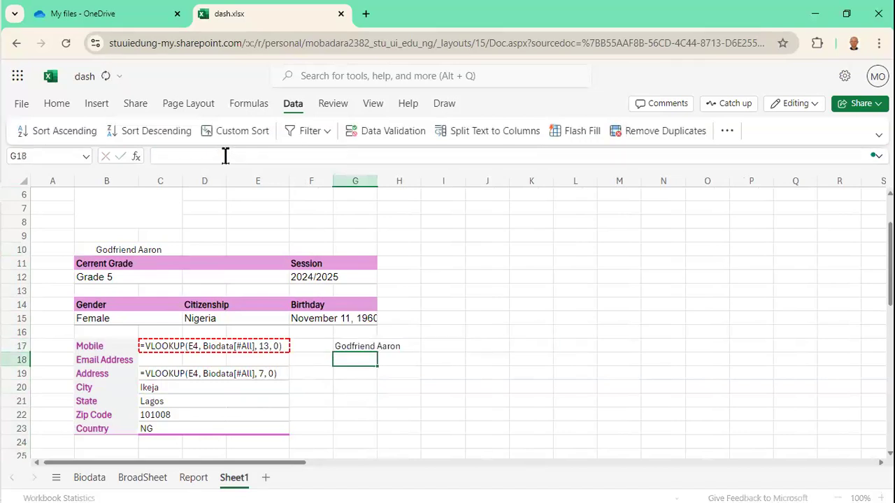
Change G17's column index to 7, returning 39124, and switch to Biodata
{"action": "left_click", "coordinate": [357, 347]}
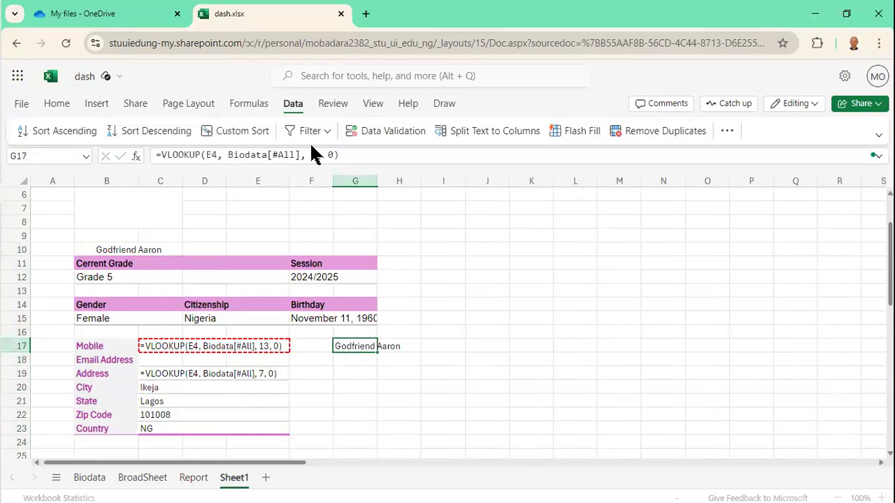
{"action": "left_click", "coordinate": [365, 156]}
{"action": "key", "text": "Left"}
{"action": "key", "text": "Left"}
{"action": "key", "text": "Left"}
{"action": "key", "text": "Left"}
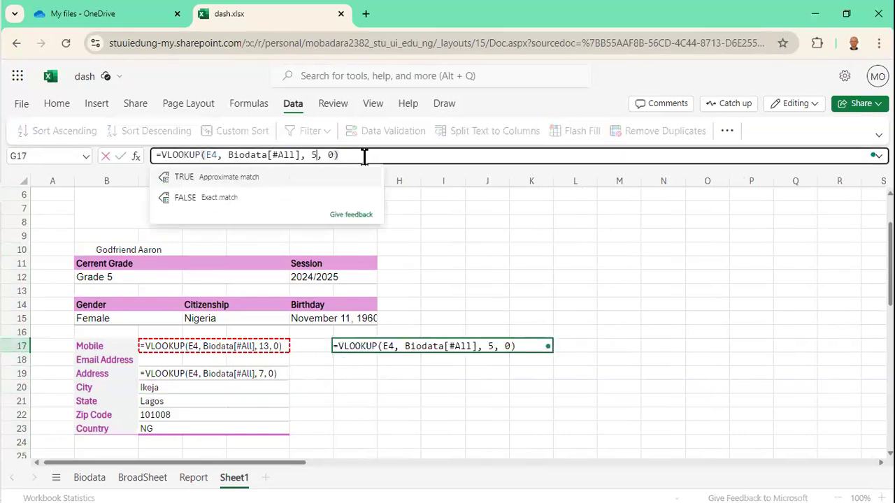
{"action": "key", "text": "BackSpace"}
{"action": "type", "text": "7"}
{"action": "key", "text": "Return"}
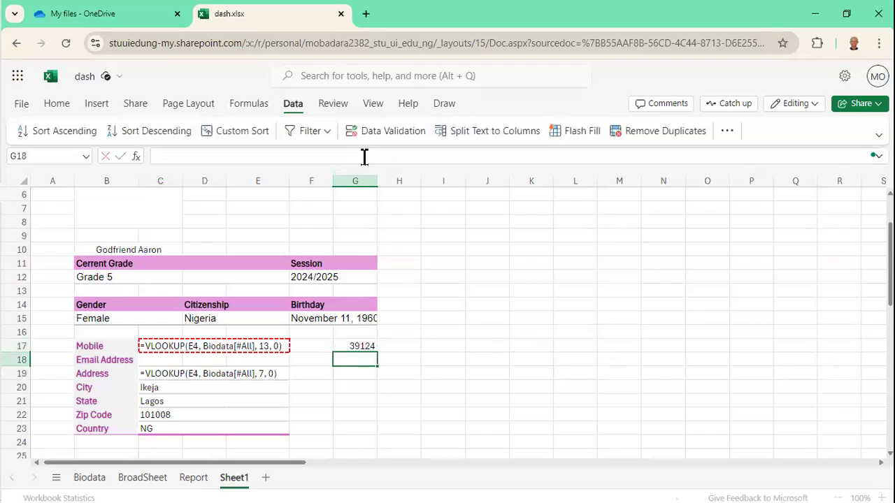
{"action": "left_click", "coordinate": [90, 479]}
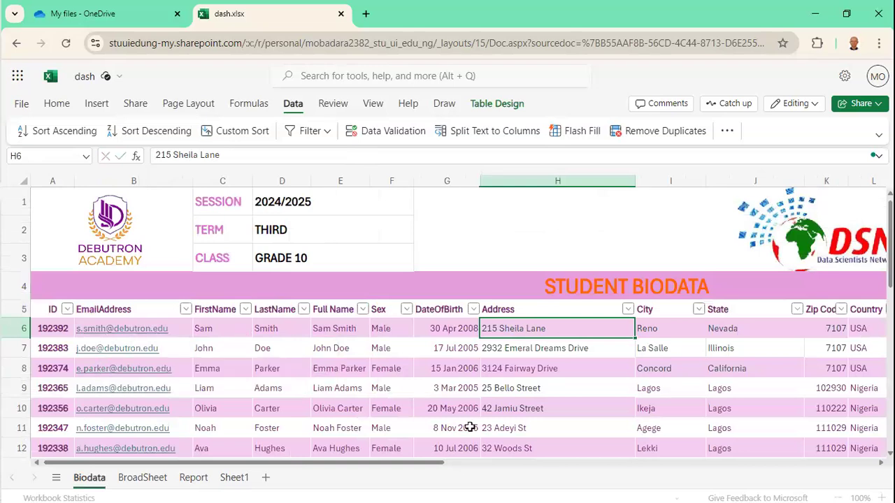
Count Biodata columns along row 6 up to Address, then step through BroadSheet, Report and Sheet1
{"action": "key", "text": "Left"}
{"action": "key", "text": "Left"}
{"action": "key", "text": "Left"}
{"action": "key", "text": "Left"}
{"action": "key", "text": "Left"}
{"action": "key", "text": "Left"}
{"action": "key", "text": "Left"}
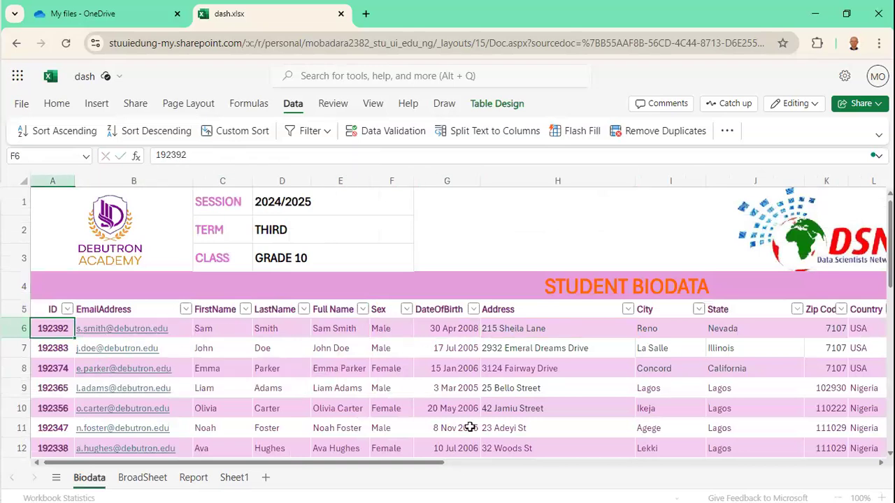
{"action": "key", "text": "Right"}
{"action": "key", "text": "Right"}
{"action": "key", "text": "Right"}
{"action": "key", "text": "Right"}
{"action": "key", "text": "Right"}
{"action": "key", "text": "Right"}
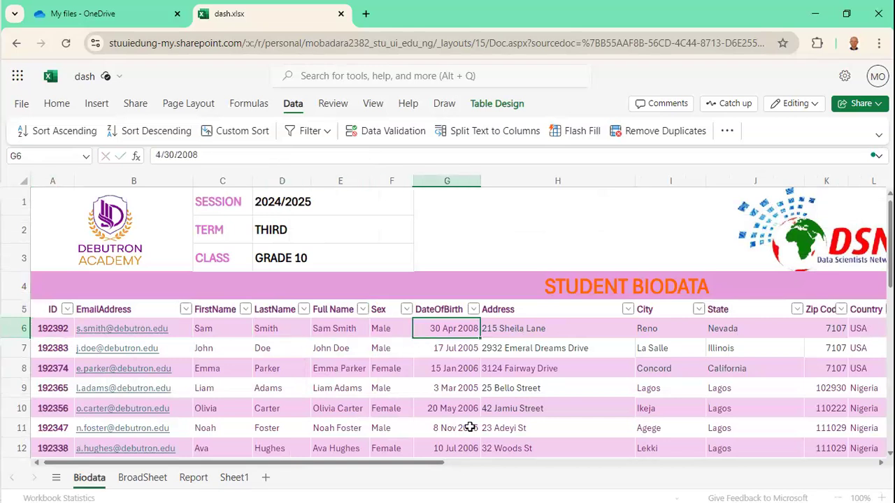
{"action": "key", "text": "Right"}
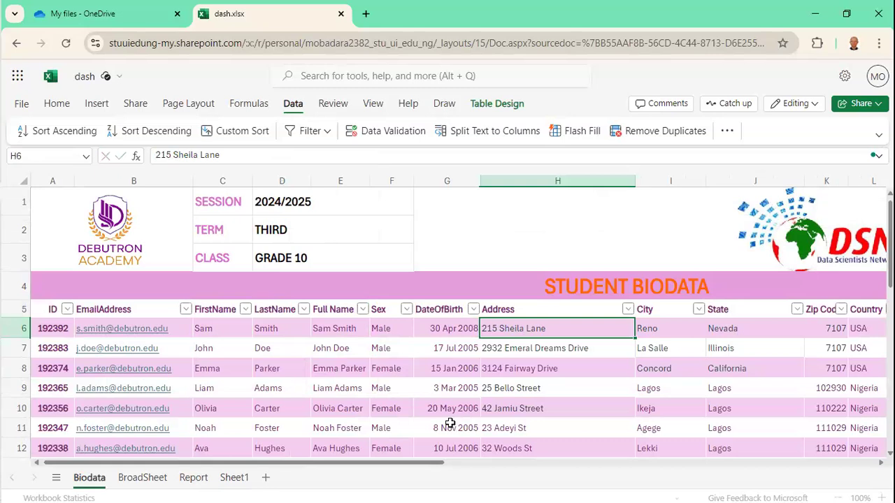
{"action": "left_click", "coordinate": [141, 480]}
{"action": "left_click", "coordinate": [196, 481]}
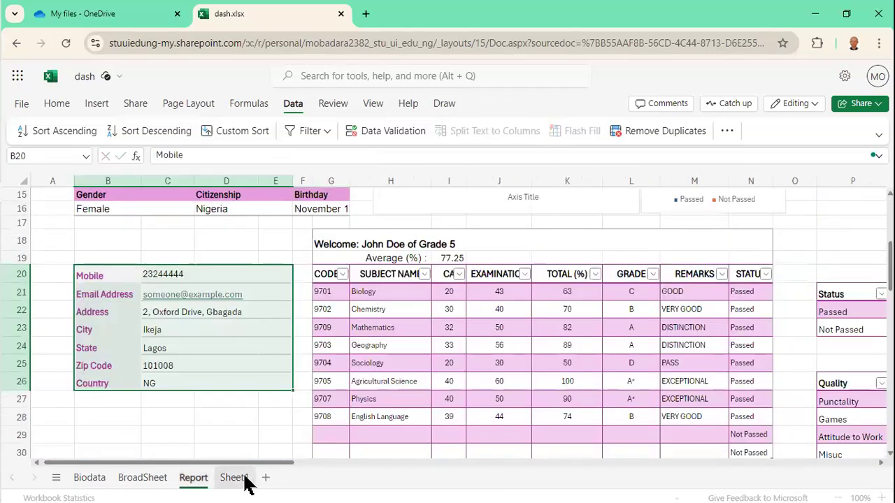
{"action": "left_click", "coordinate": [245, 480]}
{"action": "scroll", "coordinate": [314, 285], "scroll_direction": "up", "scroll_amount": 2}
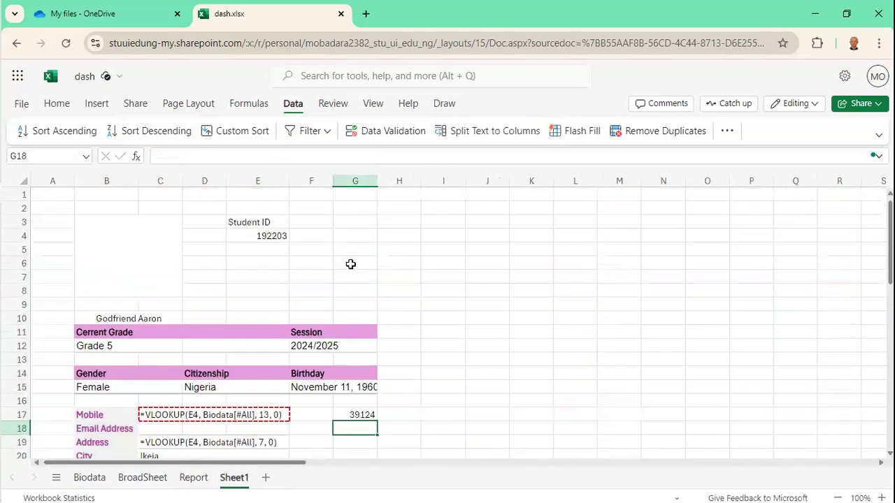
{"action": "scroll", "coordinate": [368, 399], "scroll_direction": "down", "scroll_amount": 2}
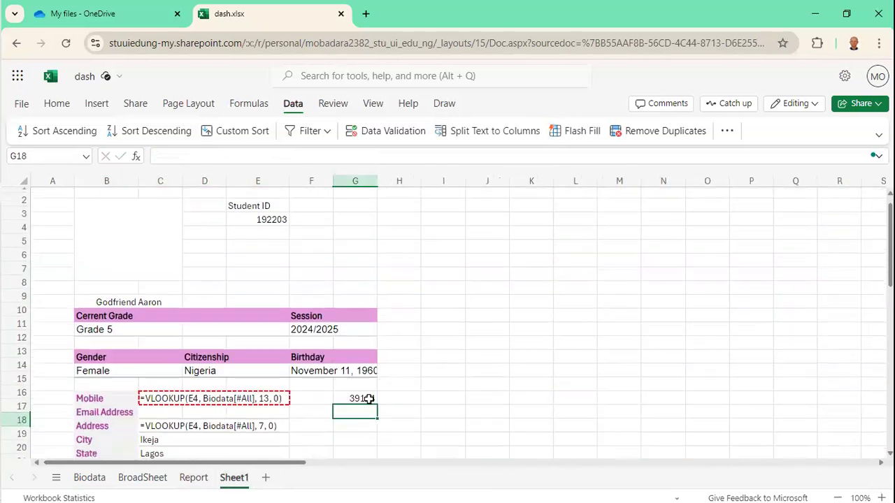
{"action": "left_click", "coordinate": [353, 345]}
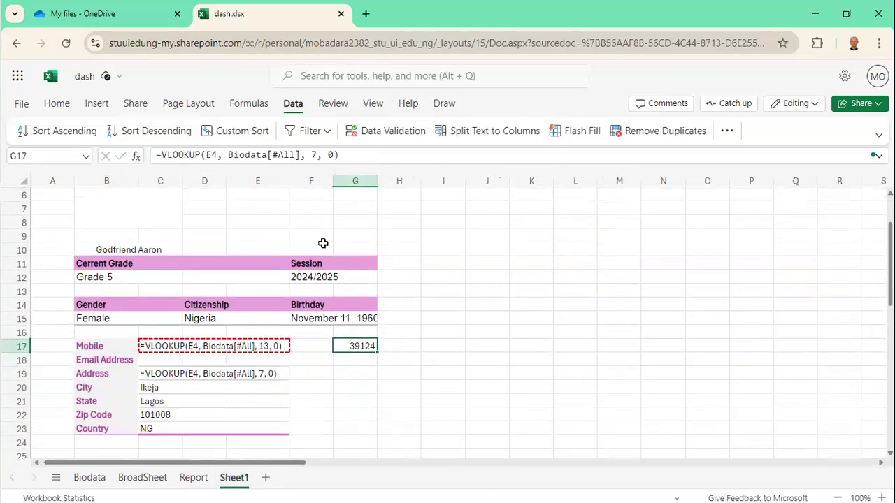
{"action": "left_click", "coordinate": [355, 155]}
{"action": "key", "text": "Left"}
{"action": "key", "text": "Left"}
{"action": "key", "text": "Left"}
{"action": "key", "text": "BackSpace"}
{"action": "type", "text": "8"}
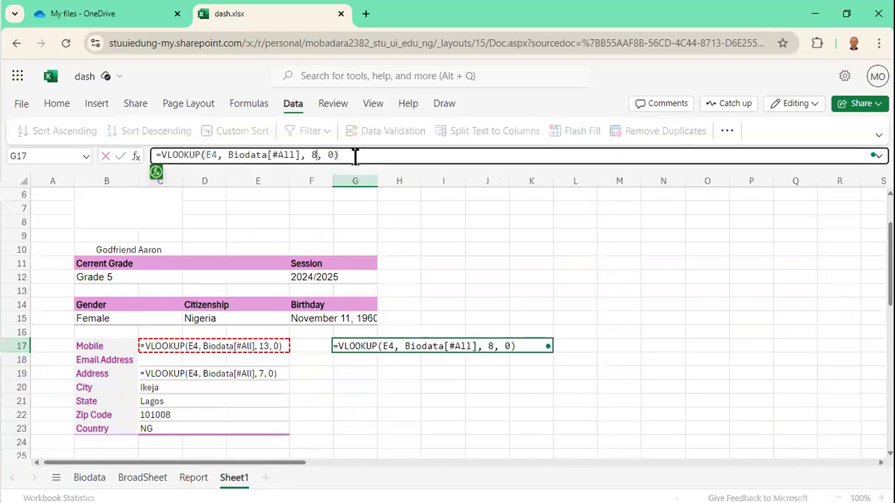
{"action": "key", "text": "Return"}
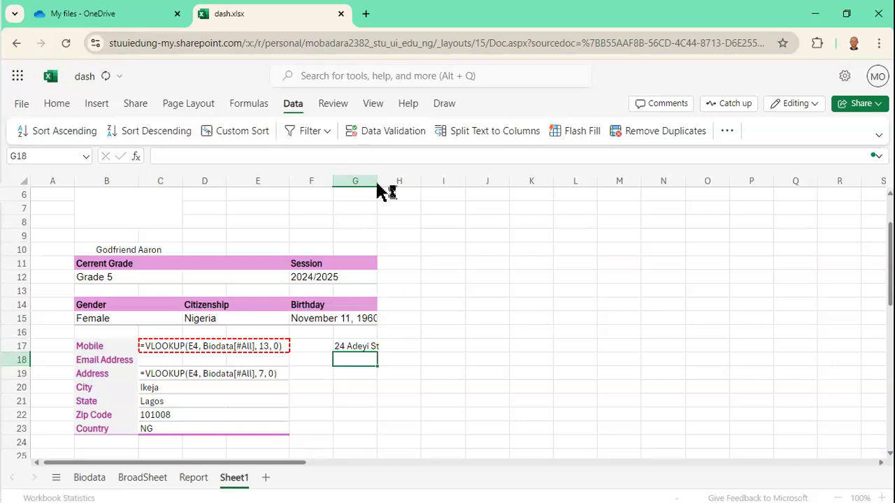
{"action": "left_click_drag", "start_coordinate": [377, 181], "coordinate": [383, 180]}
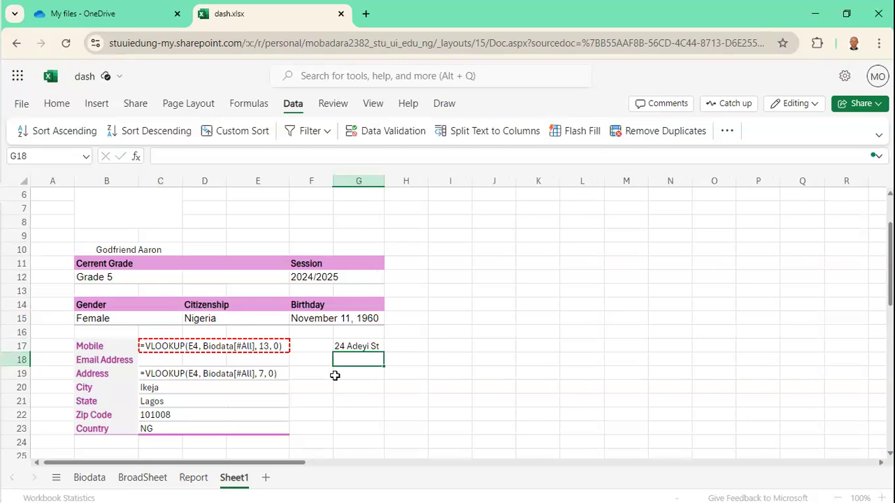
{"action": "left_click", "coordinate": [230, 347]}
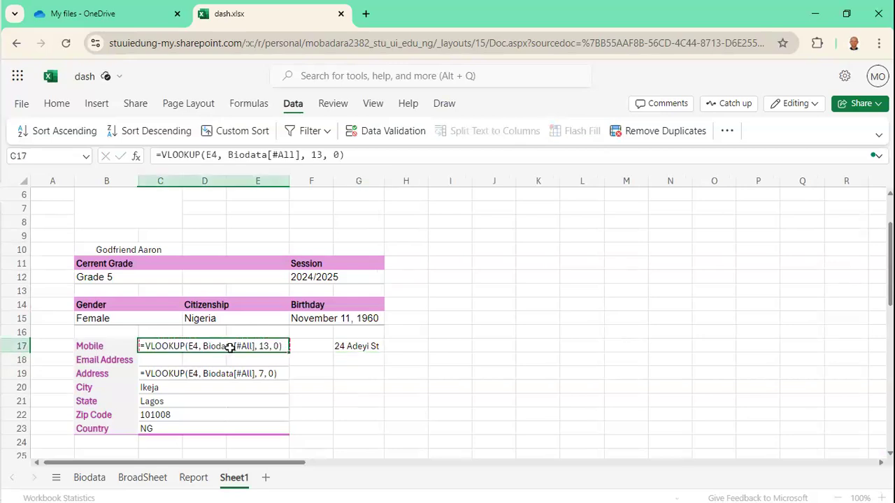
Replace the Mobile cell C17's formula with the text DSN.AI
{"action": "right_click", "coordinate": [231, 351]}
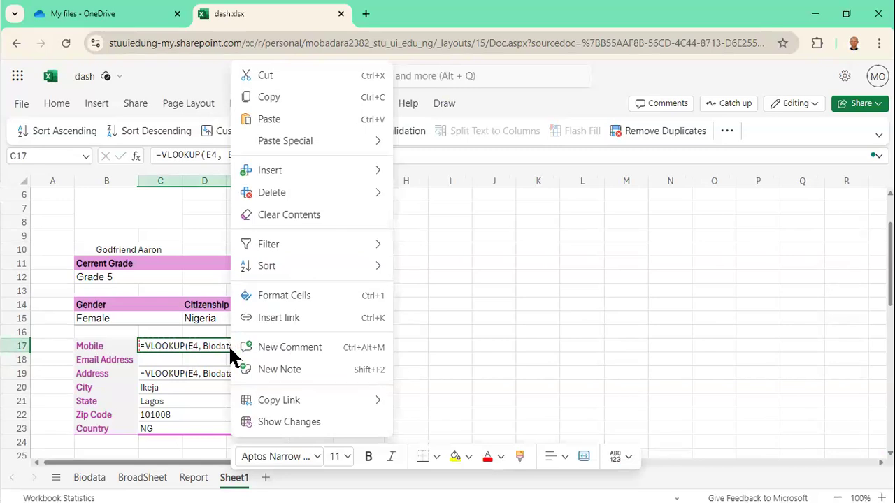
{"action": "key", "text": "ctrl+c"}
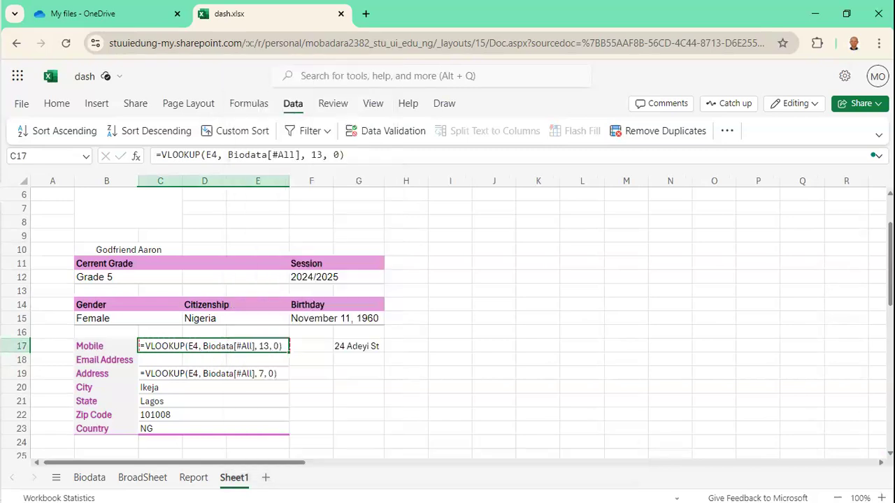
{"action": "left_click", "coordinate": [255, 370]}
{"action": "double_click", "coordinate": [246, 348]}
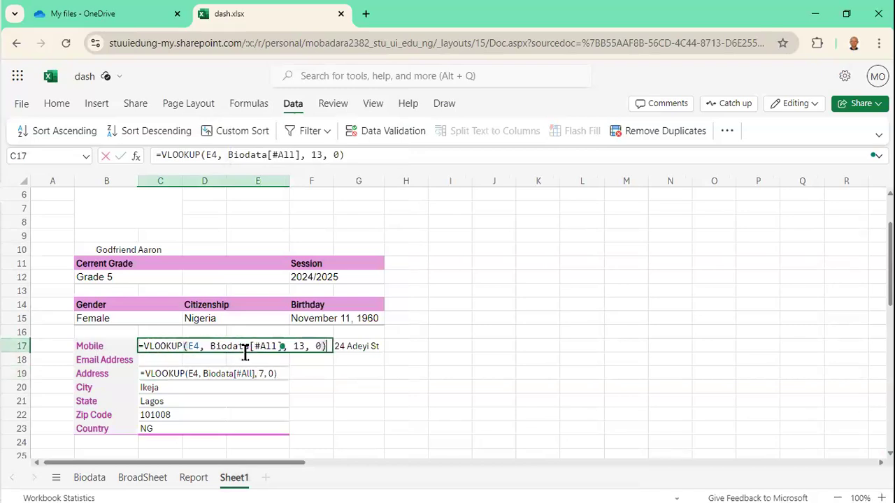
{"action": "key", "text": "ctrl+a"}
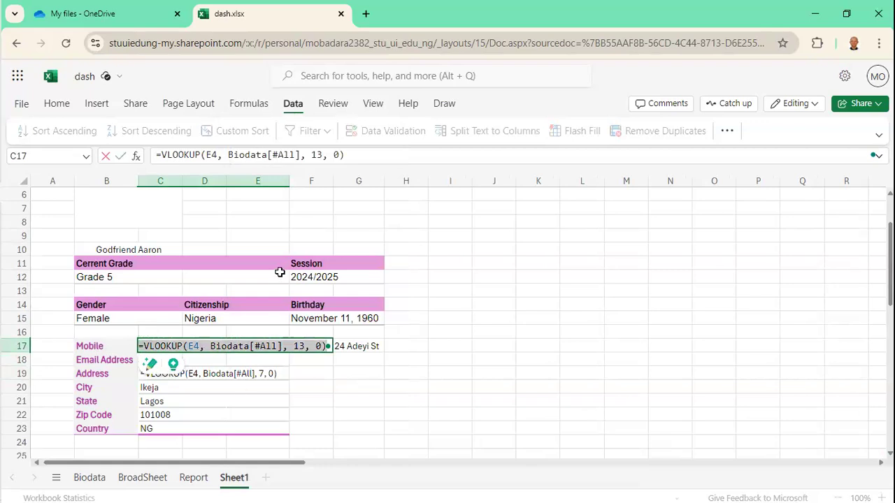
{"action": "type", "text": "DSN.AI"}
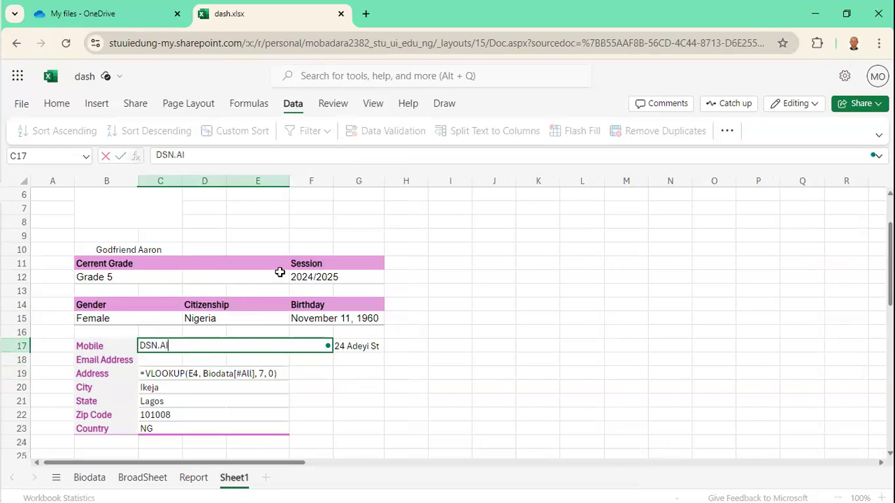
{"action": "key", "text": "Return"}
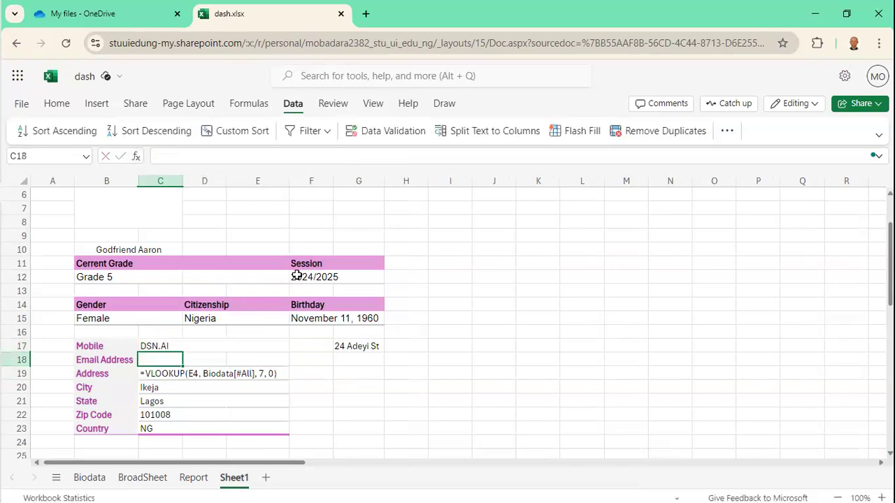
Type 'Addrss' into the Address cell C19 in place of its VLOOKUP
{"action": "left_click", "coordinate": [247, 360]}
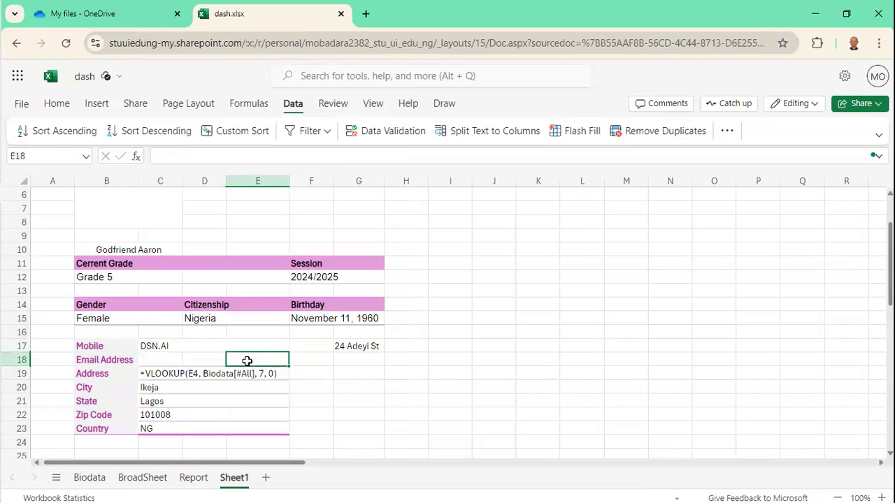
{"action": "left_click", "coordinate": [207, 361]}
{"action": "left_click", "coordinate": [203, 400]}
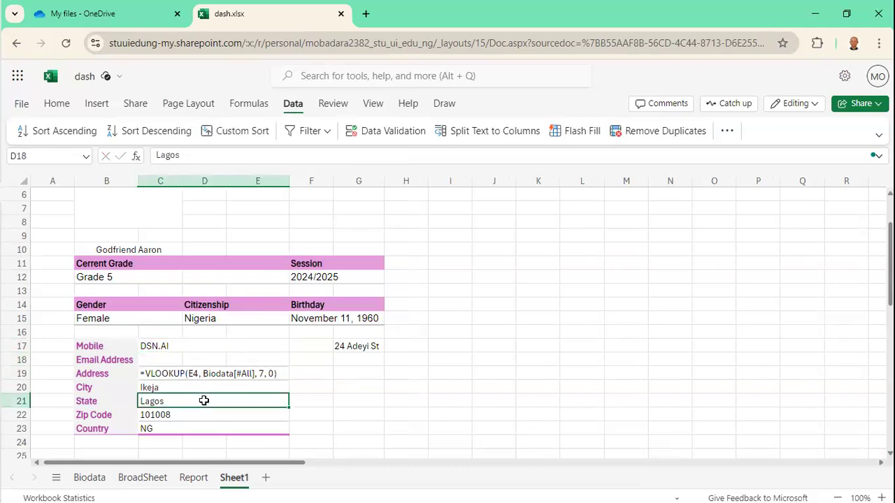
{"action": "left_click", "coordinate": [197, 373]}
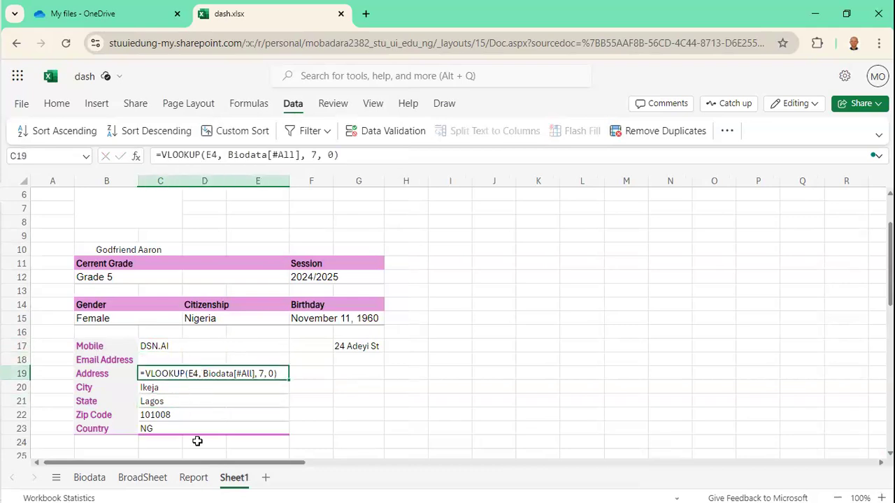
{"action": "type", "text": "Addre"}
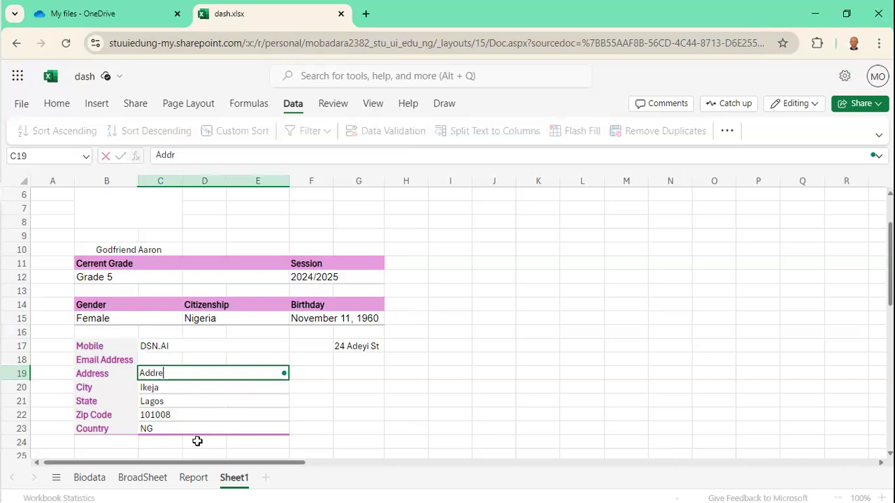
{"action": "key", "text": "BackSpace"}
{"action": "type", "text": "ss"}
{"action": "key", "text": "Return"}
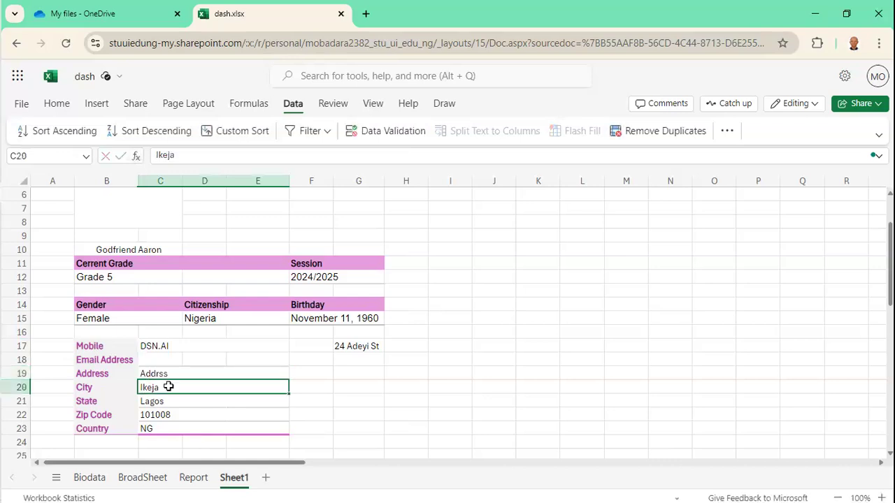
{"action": "left_click", "coordinate": [291, 390]}
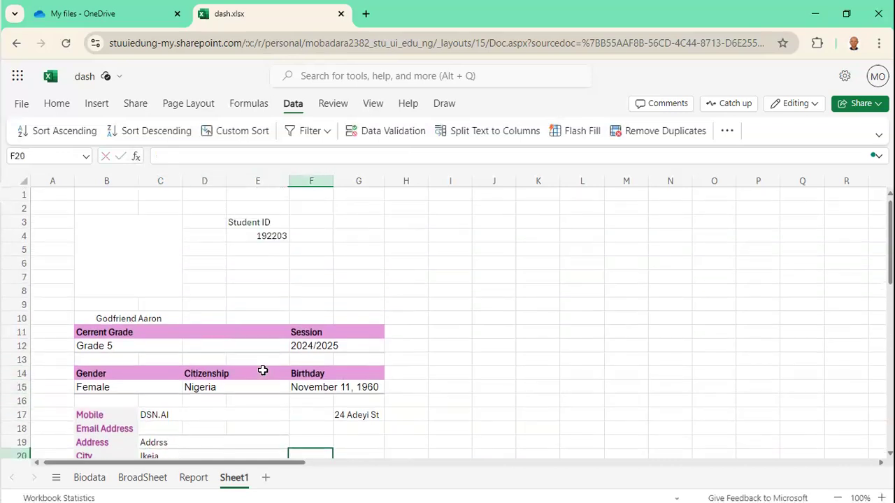
{"action": "left_click", "coordinate": [278, 234]}
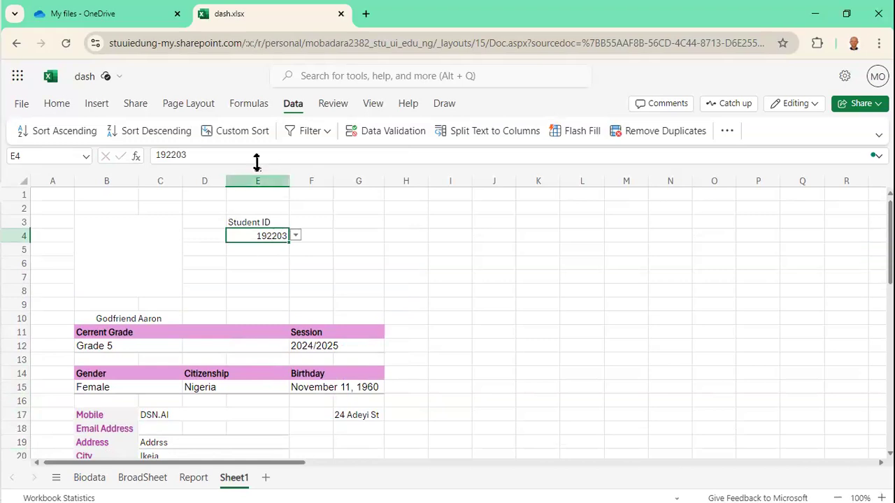
Paste =VLOOKUP(E4, Biodata[#All], 5, 0) into G6 to show the student name for E4's ID
{"action": "left_click", "coordinate": [346, 259]}
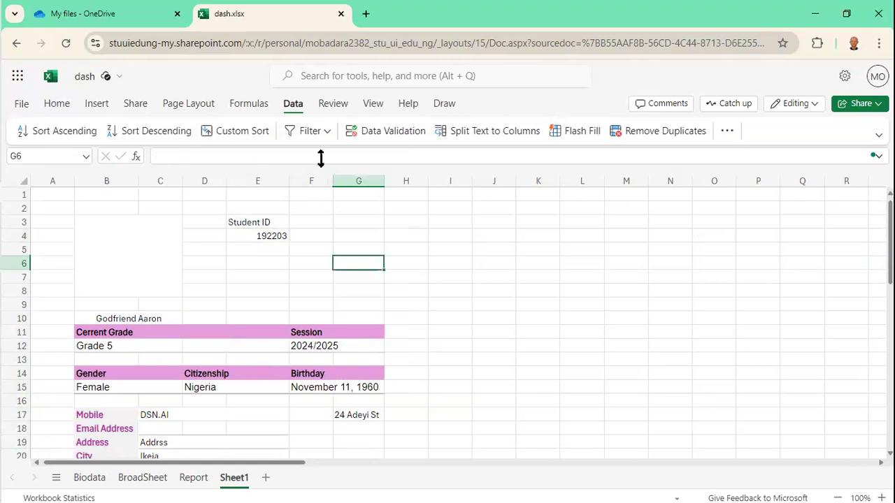
{"action": "key", "text": "ctrl+v"}
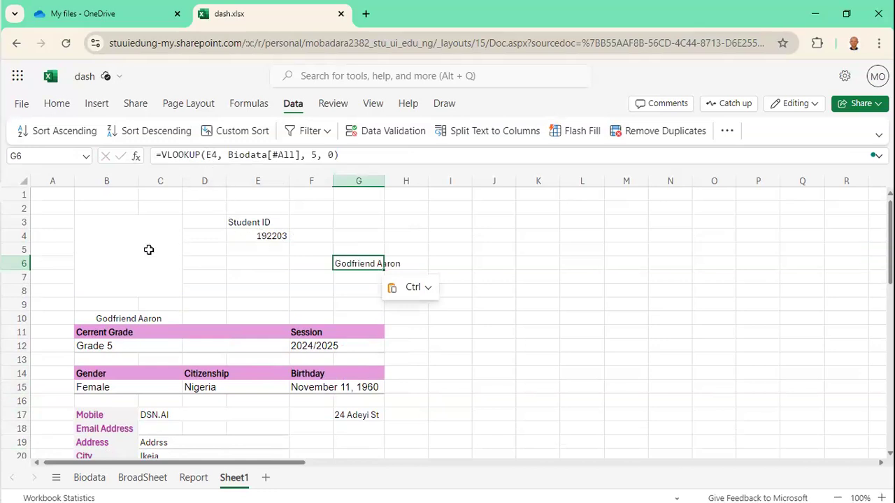
{"action": "left_click", "coordinate": [248, 238]}
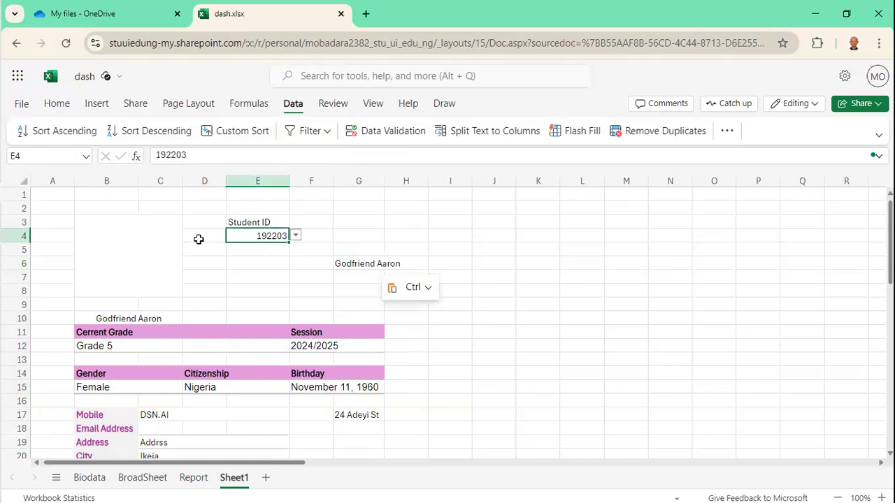
{"action": "left_click", "coordinate": [361, 263]}
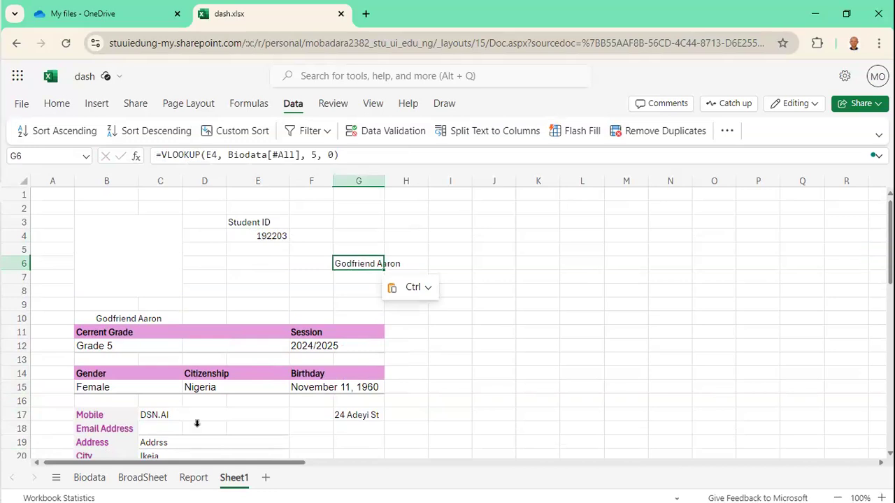
{"action": "scroll", "coordinate": [235, 413], "scroll_direction": "down", "scroll_amount": 3}
{"action": "scroll", "coordinate": [236, 414], "scroll_direction": "up", "scroll_amount": 3}
{"action": "left_click", "coordinate": [250, 234]}
{"action": "left_click", "coordinate": [262, 224]}
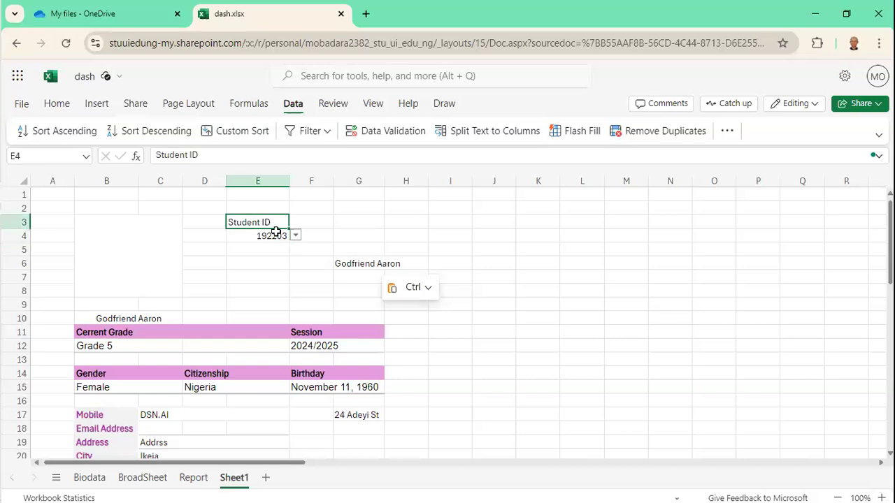
{"action": "left_click", "coordinate": [48, 105]}
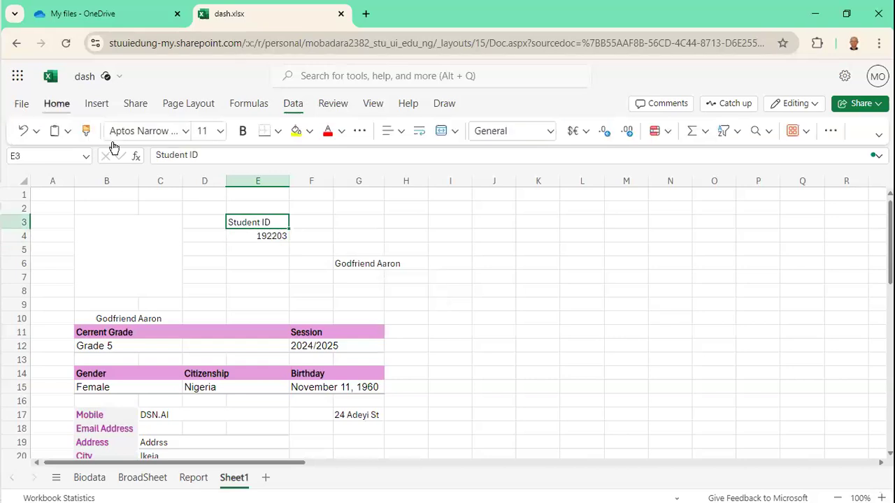
Copy Report's ID, Age, Height and Position Held block and paste it into Sheet1 at E3
{"action": "left_click", "coordinate": [193, 478]}
{"action": "scroll", "coordinate": [220, 356], "scroll_direction": "up", "scroll_amount": 5}
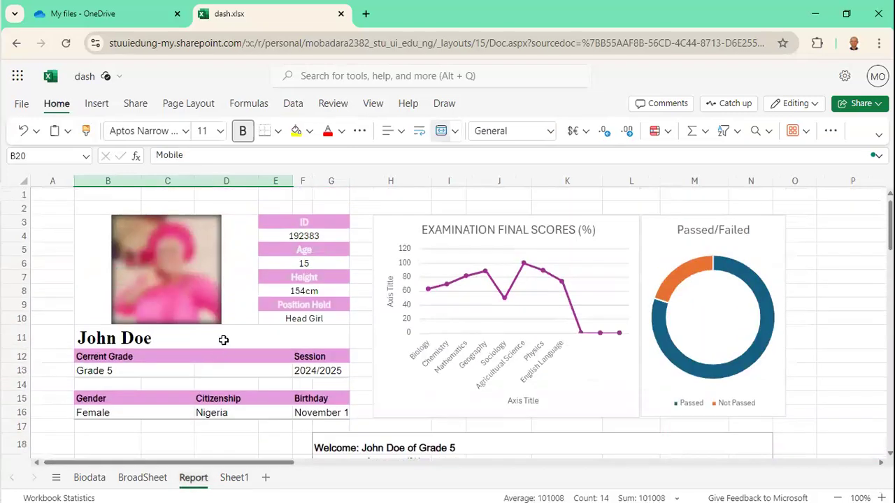
{"action": "left_click_drag", "start_coordinate": [271, 223], "coordinate": [321, 314]}
{"action": "key", "text": "ctrl+c"}
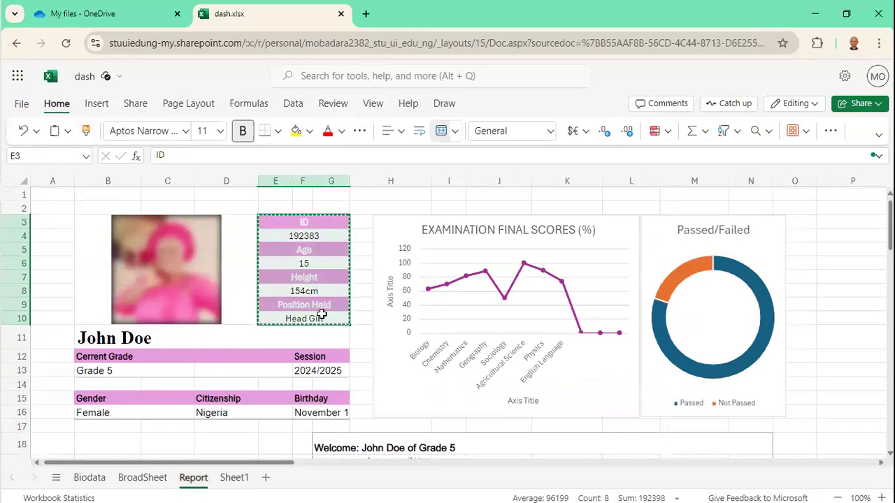
{"action": "left_click", "coordinate": [234, 478]}
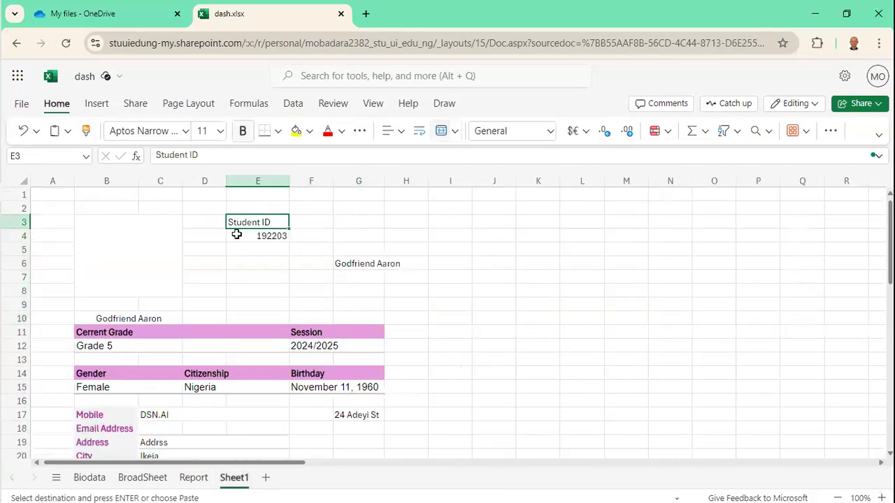
{"action": "left_click_drag", "start_coordinate": [233, 222], "coordinate": [301, 294]}
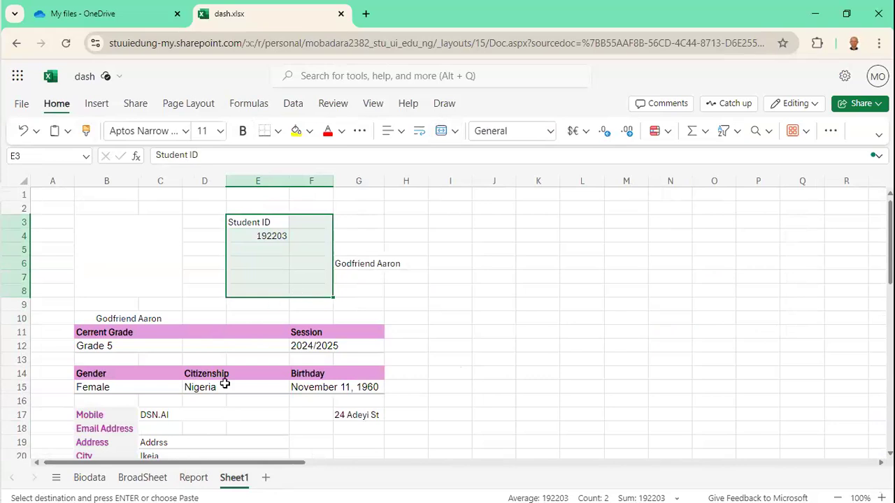
{"action": "left_click", "coordinate": [194, 479]}
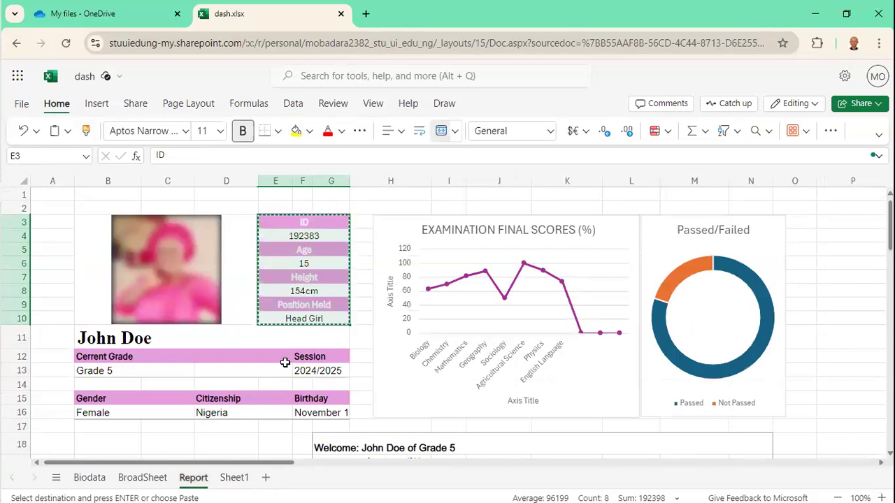
{"action": "left_click", "coordinate": [234, 478]}
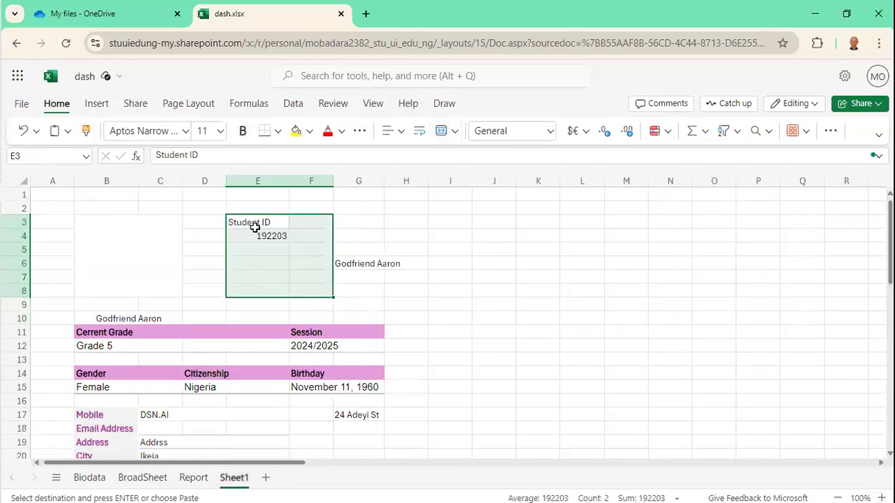
{"action": "key", "text": "ctrl+v"}
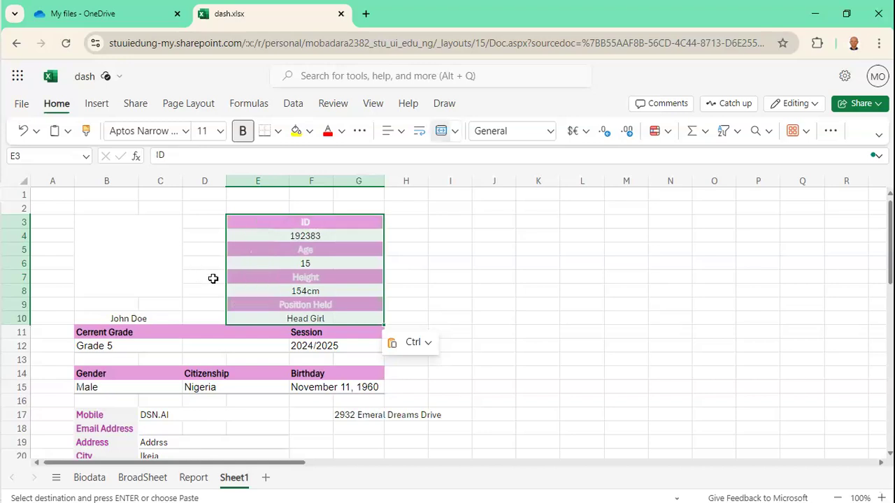
{"action": "left_click", "coordinate": [453, 233]}
Change the Student ID in E4 to 192374 using its dropdown list
{"action": "left_click", "coordinate": [292, 235]}
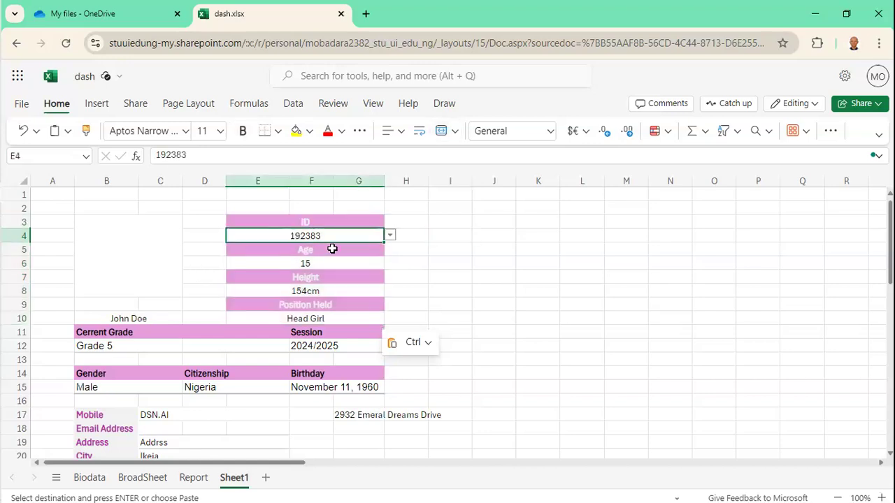
{"action": "left_click", "coordinate": [392, 236]}
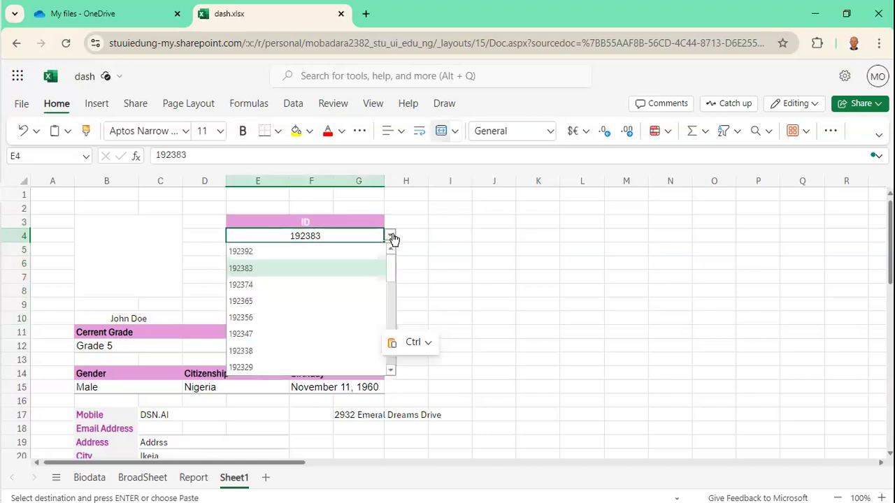
{"action": "left_click", "coordinate": [261, 285]}
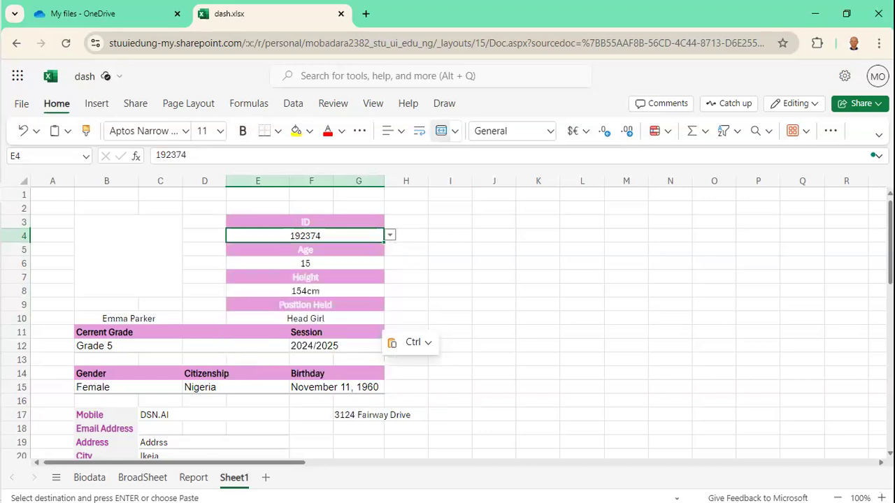
{"action": "left_click", "coordinate": [607, 253]}
{"action": "left_click", "coordinate": [123, 269]}
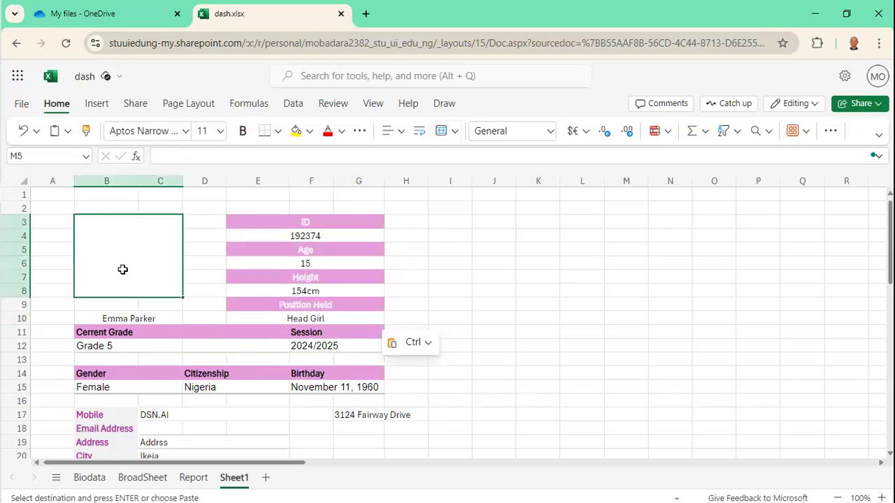
Go to the Report sheet and scroll through its subject scores, checking Biology's total of 63
{"action": "scroll", "coordinate": [140, 291], "scroll_direction": "down", "scroll_amount": 5}
{"action": "scroll", "coordinate": [176, 338], "scroll_direction": "up", "scroll_amount": 4}
{"action": "scroll", "coordinate": [176, 338], "scroll_direction": "up", "scroll_amount": 1}
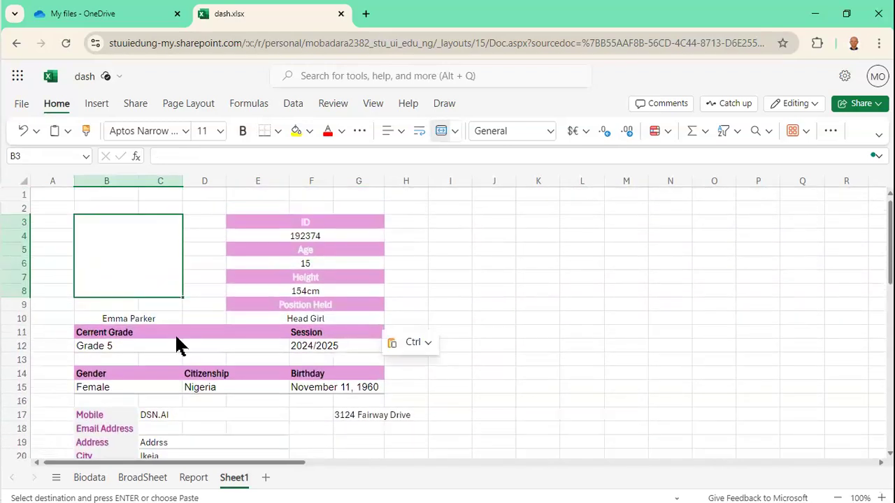
{"action": "left_click", "coordinate": [187, 480]}
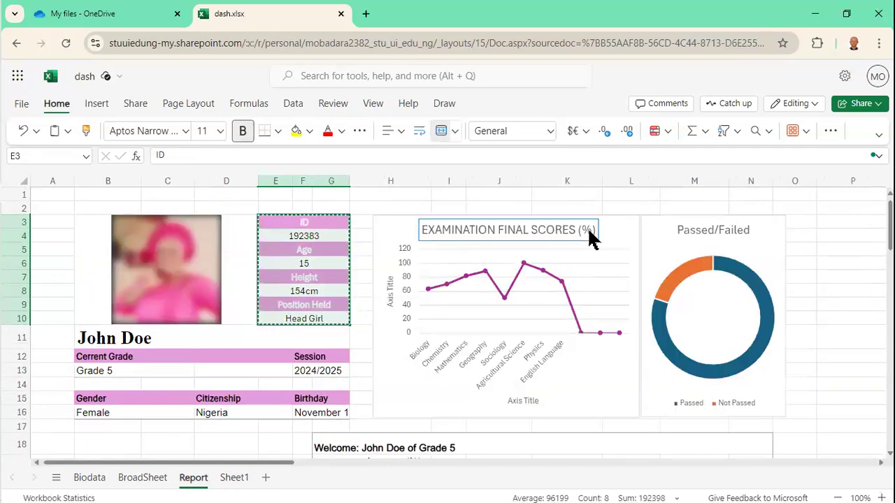
{"action": "scroll", "coordinate": [434, 374], "scroll_direction": "down", "scroll_amount": 2}
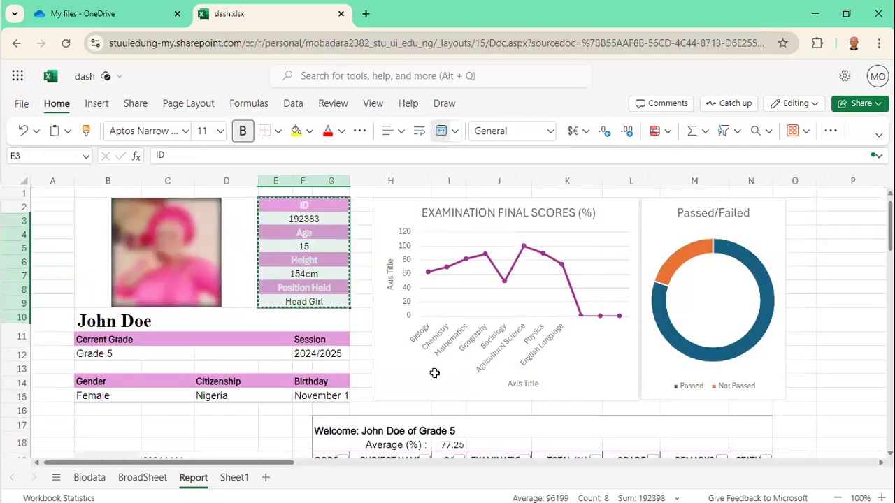
{"action": "scroll", "coordinate": [434, 373], "scroll_direction": "down", "scroll_amount": 6}
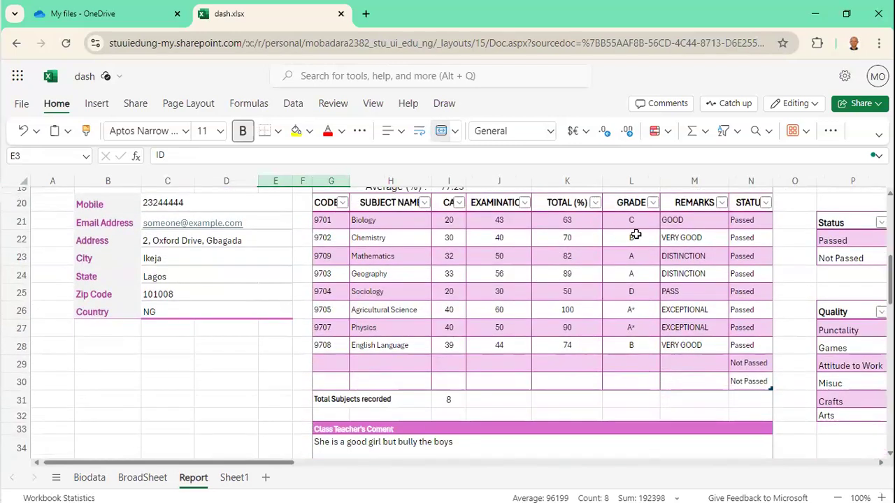
{"action": "left_click", "coordinate": [558, 224]}
{"action": "scroll", "coordinate": [511, 278], "scroll_direction": "up", "scroll_amount": 6}
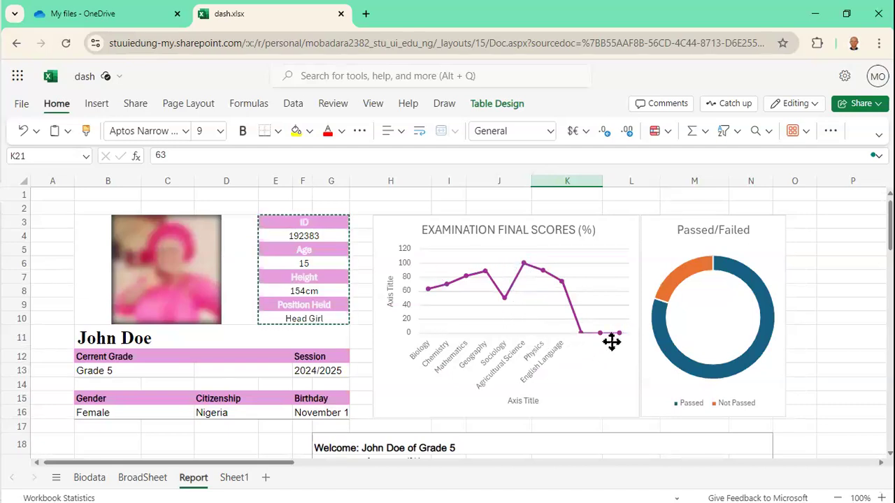
{"action": "scroll", "coordinate": [611, 340], "scroll_direction": "down", "scroll_amount": 9}
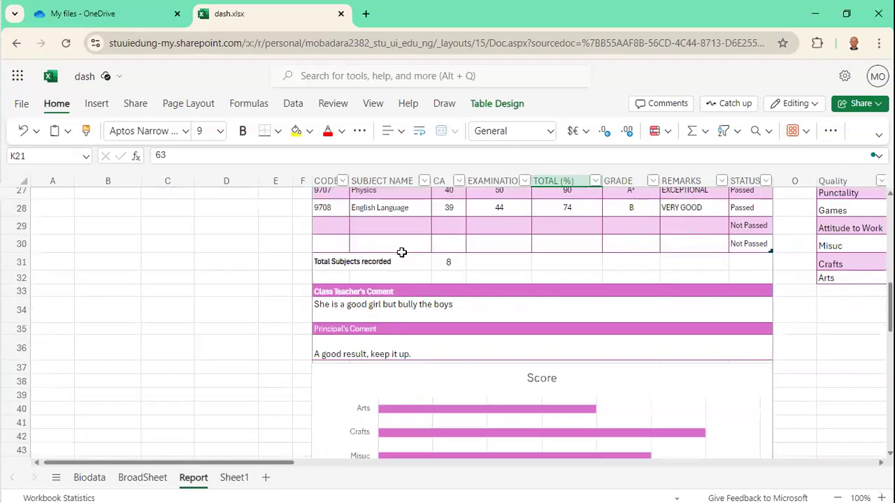
{"action": "scroll", "coordinate": [402, 252], "scroll_direction": "up", "scroll_amount": 4}
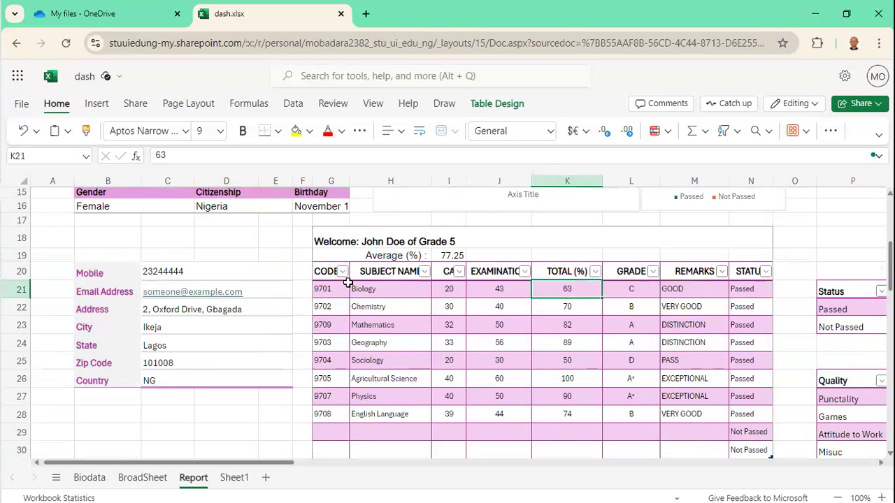
{"action": "left_click", "coordinate": [341, 242]}
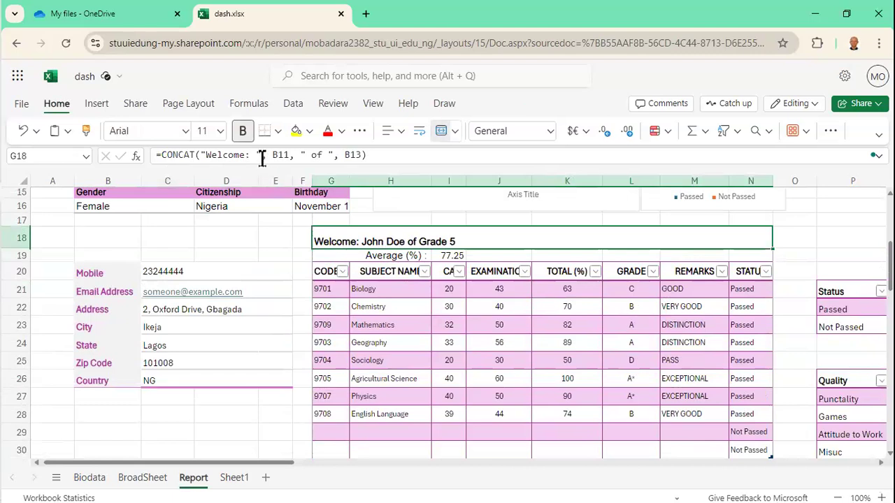
{"action": "scroll", "coordinate": [200, 259], "scroll_direction": "up", "scroll_amount": 4}
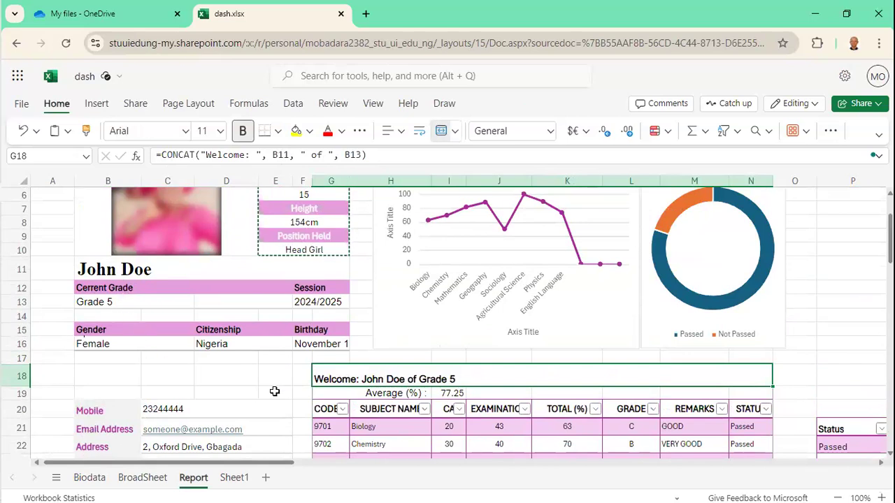
{"action": "scroll", "coordinate": [394, 307], "scroll_direction": "down", "scroll_amount": 2}
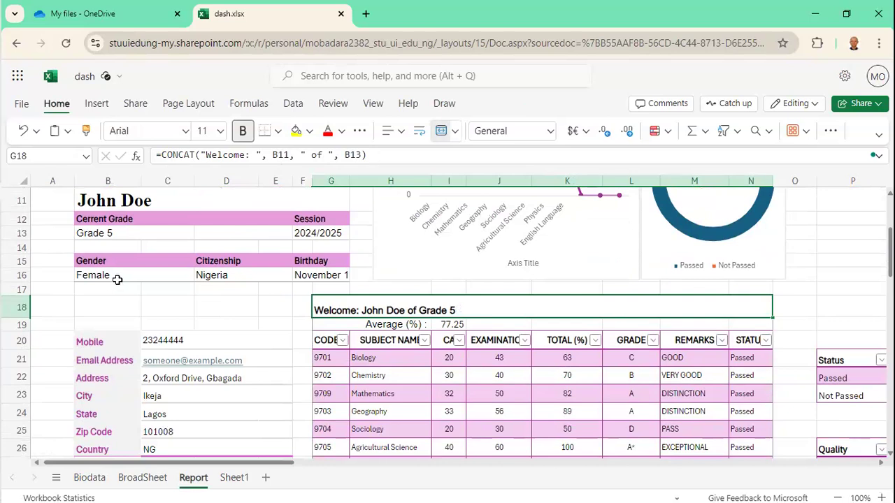
{"action": "scroll", "coordinate": [202, 356], "scroll_direction": "down", "scroll_amount": 2}
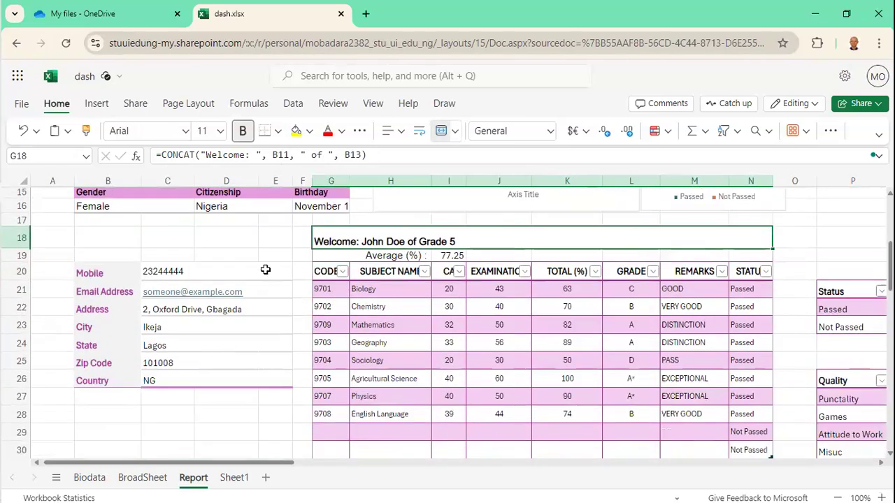
{"action": "left_click", "coordinate": [265, 270]}
{"action": "left_click", "coordinate": [386, 255]}
{"action": "left_click", "coordinate": [481, 256]}
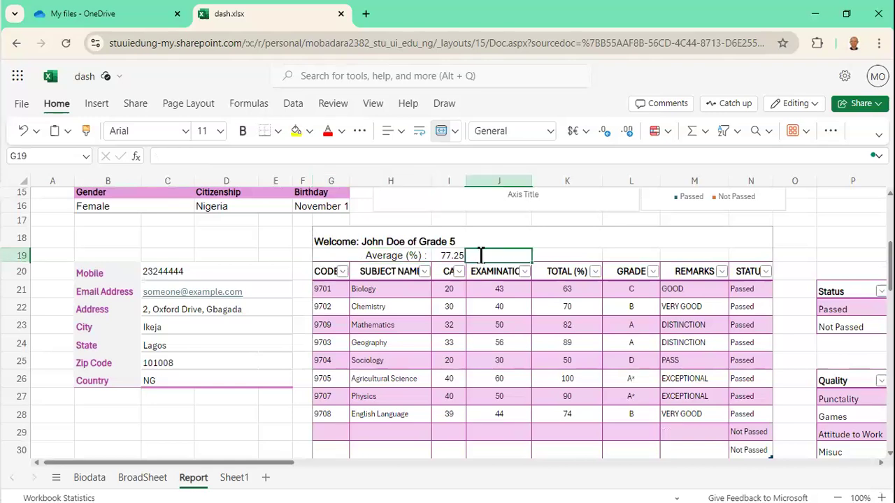
{"action": "left_click", "coordinate": [447, 256]}
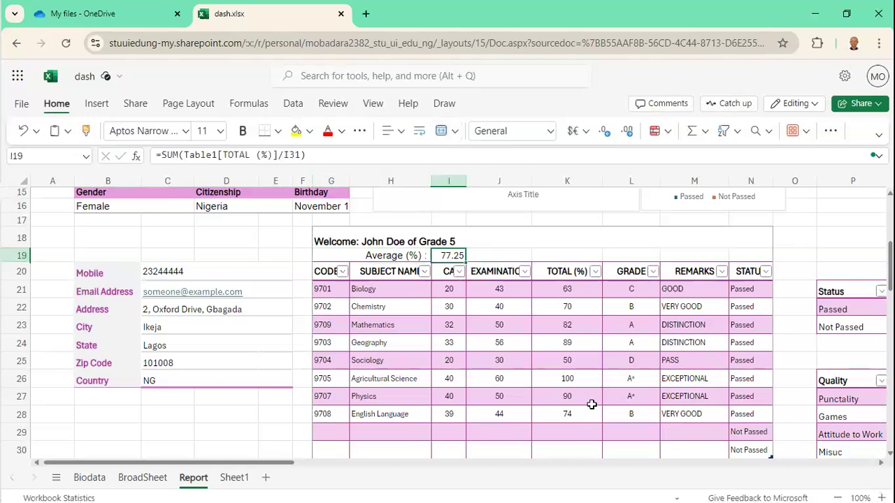
{"action": "scroll", "coordinate": [591, 404], "scroll_direction": "down", "scroll_amount": 2}
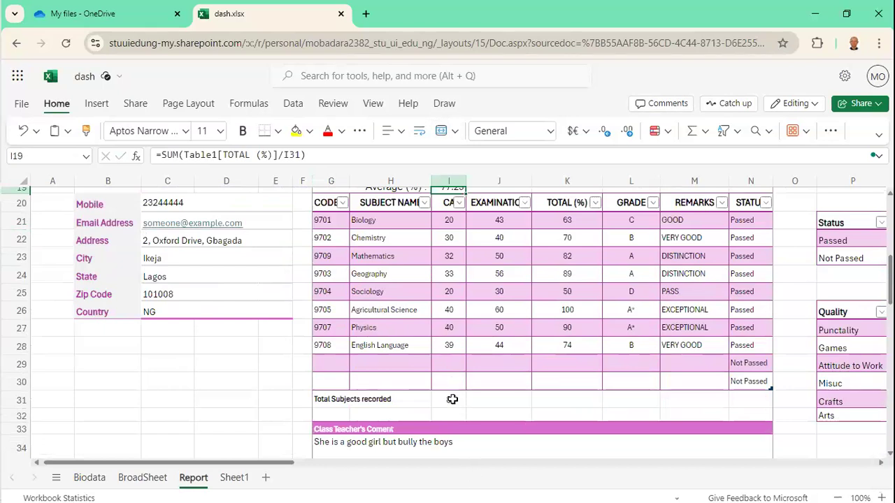
{"action": "scroll", "coordinate": [452, 400], "scroll_direction": "up", "scroll_amount": 2}
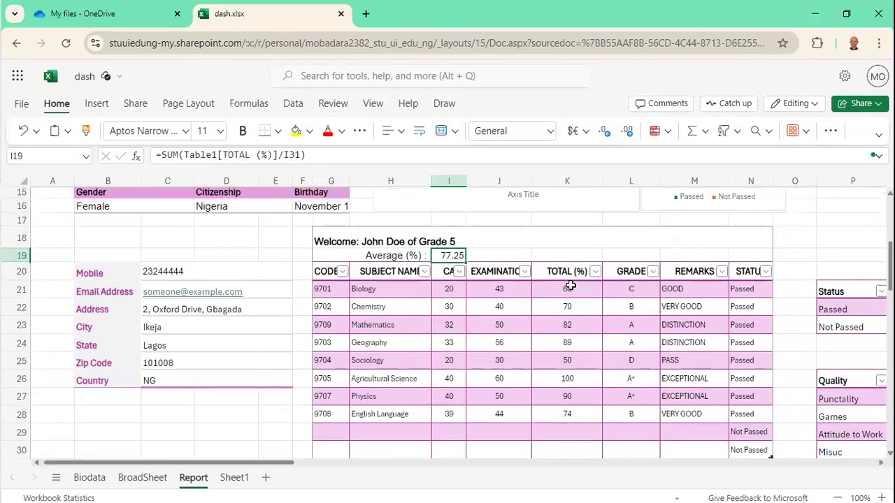
{"action": "scroll", "coordinate": [449, 417], "scroll_direction": "down", "scroll_amount": 2}
{"action": "left_click", "coordinate": [447, 403]}
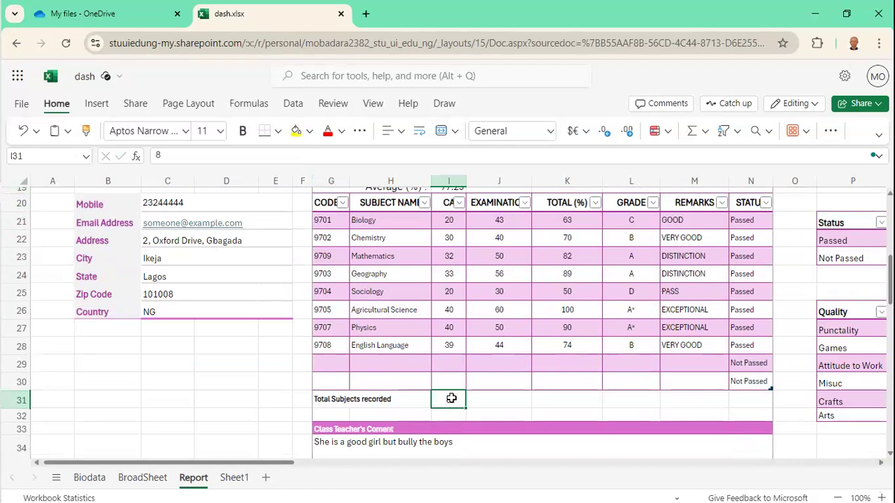
{"action": "scroll", "coordinate": [451, 397], "scroll_direction": "up", "scroll_amount": 2}
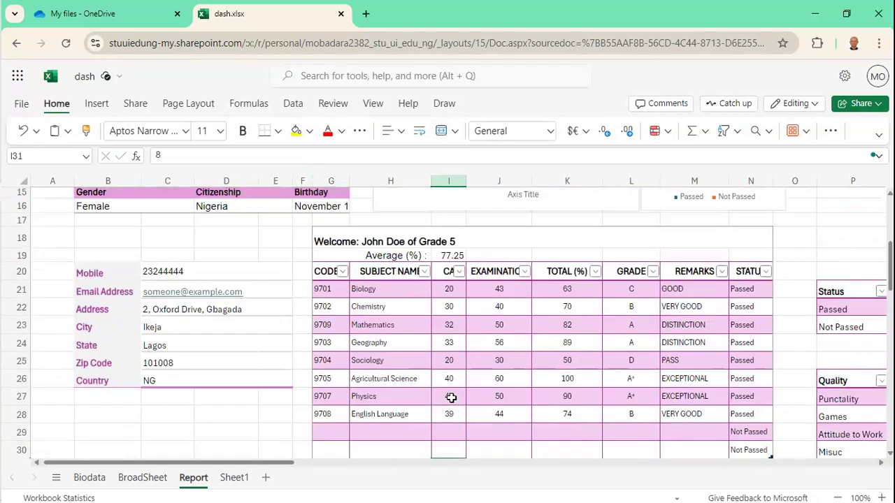
{"action": "left_click", "coordinate": [460, 255]}
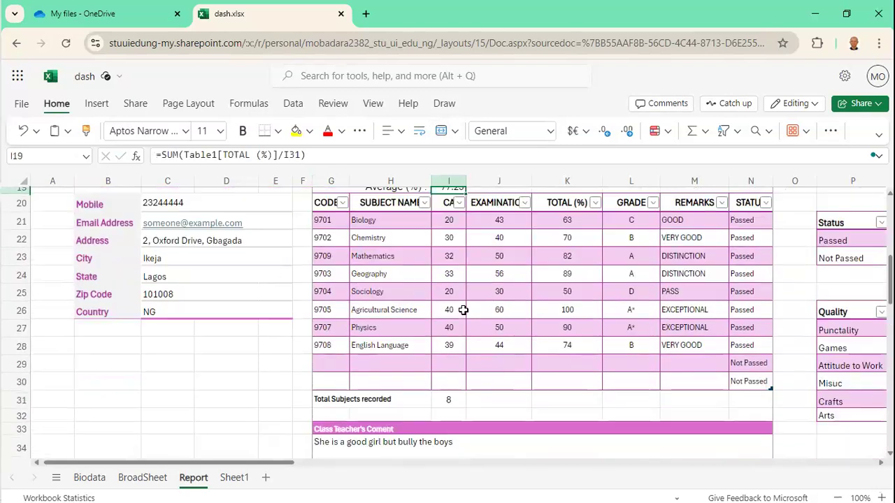
{"action": "scroll", "coordinate": [464, 310], "scroll_direction": "down", "scroll_amount": 6}
{"action": "scroll", "coordinate": [463, 309], "scroll_direction": "up", "scroll_amount": 6}
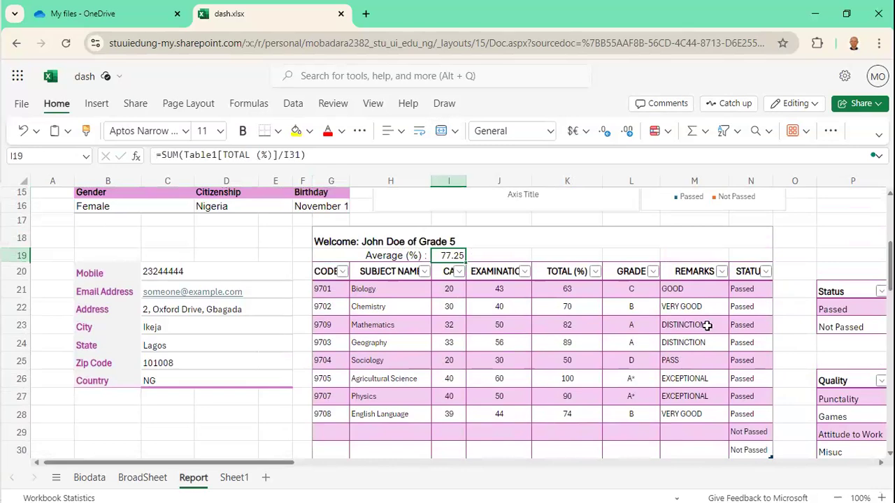
{"action": "left_click", "coordinate": [629, 292]}
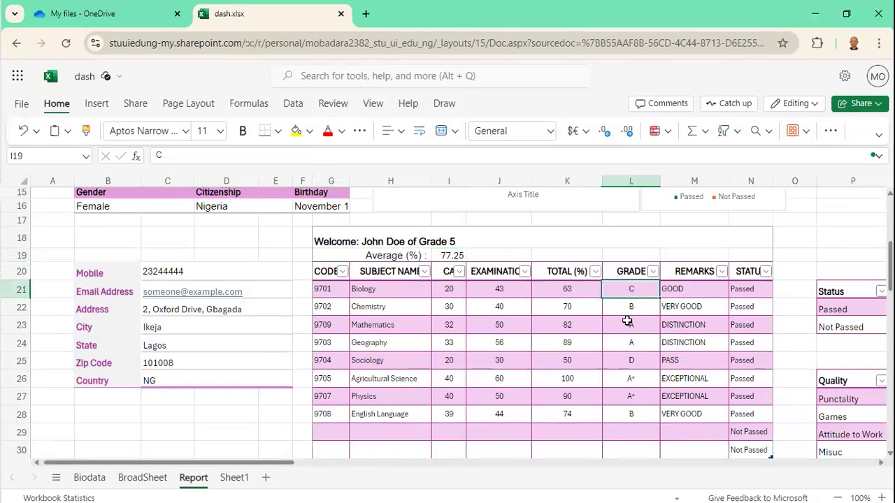
{"action": "left_click", "coordinate": [627, 321]}
{"action": "left_click", "coordinate": [634, 360]}
{"action": "left_click", "coordinate": [635, 386]}
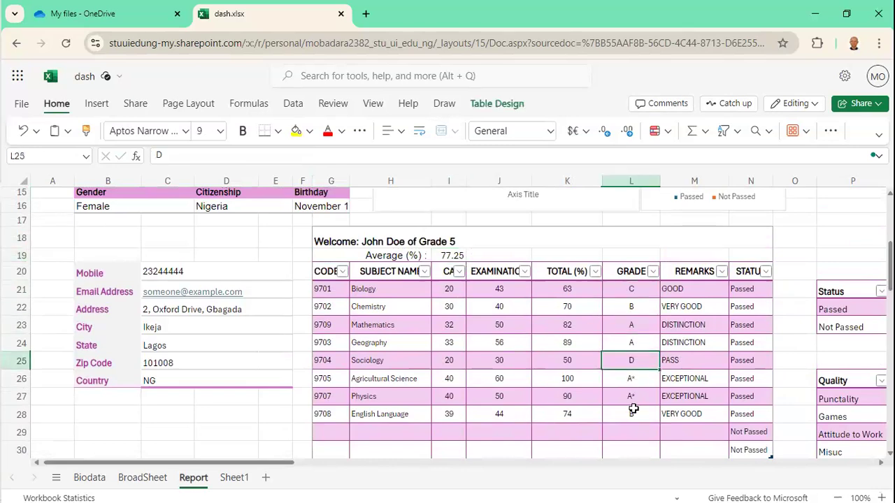
{"action": "left_click", "coordinate": [634, 411]}
{"action": "left_click", "coordinate": [705, 291]}
{"action": "left_click", "coordinate": [683, 323]}
{"action": "left_click", "coordinate": [691, 383]}
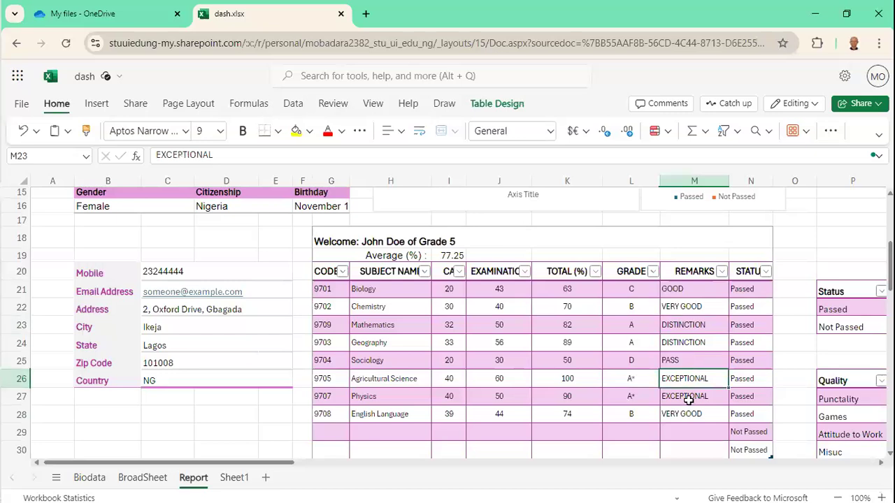
{"action": "left_click", "coordinate": [689, 398]}
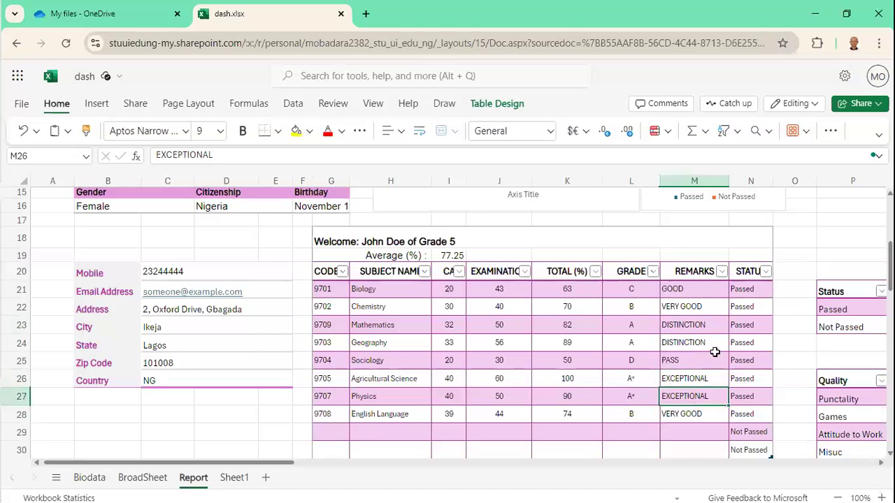
{"action": "left_click", "coordinate": [758, 306]}
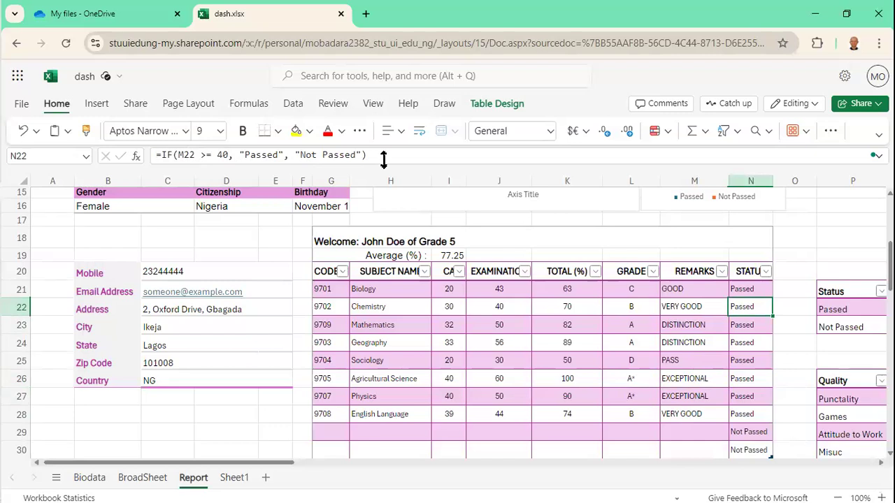
{"action": "left_click", "coordinate": [803, 241]}
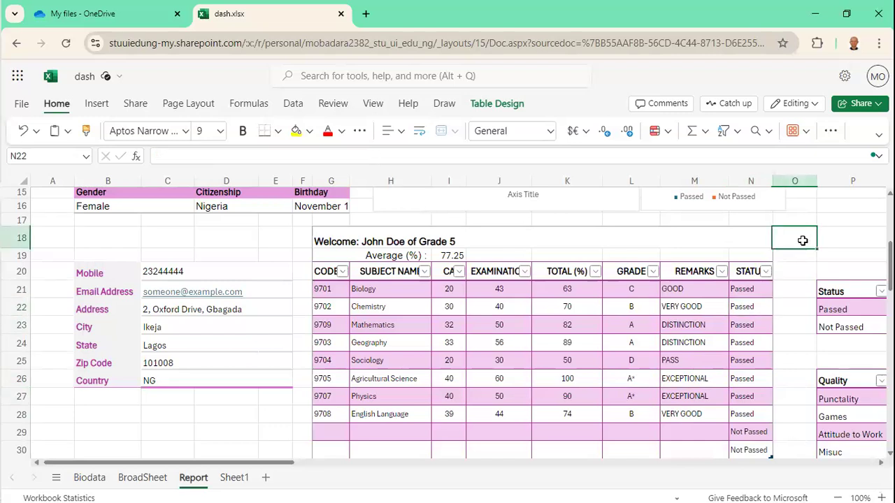
{"action": "scroll", "coordinate": [767, 312], "scroll_direction": "down", "scroll_amount": 3}
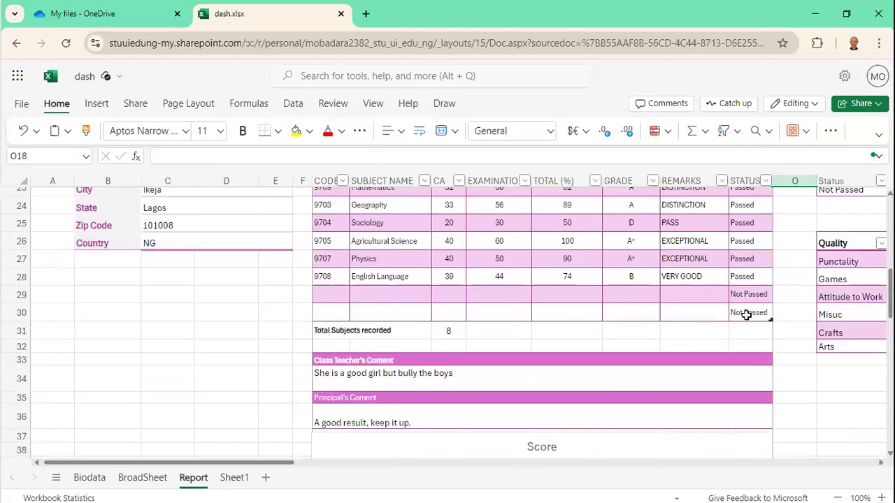
{"action": "scroll", "coordinate": [751, 310], "scroll_direction": "up", "scroll_amount": 8}
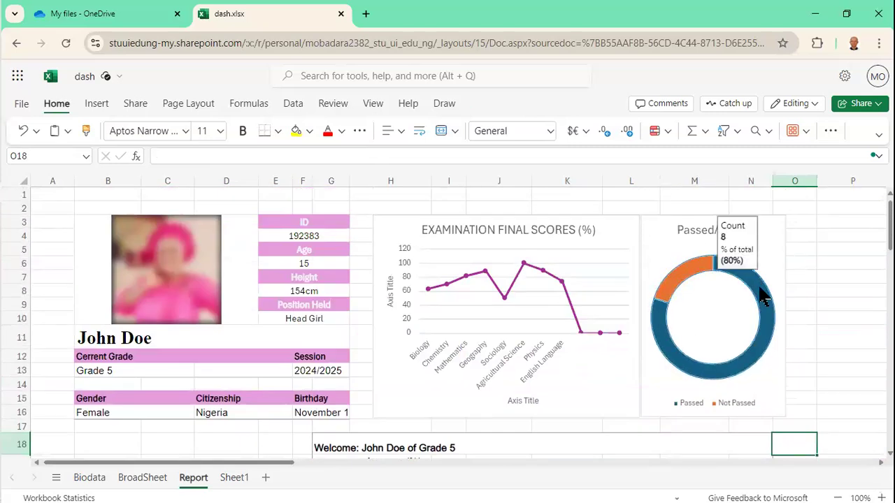
{"action": "left_click", "coordinate": [711, 316]}
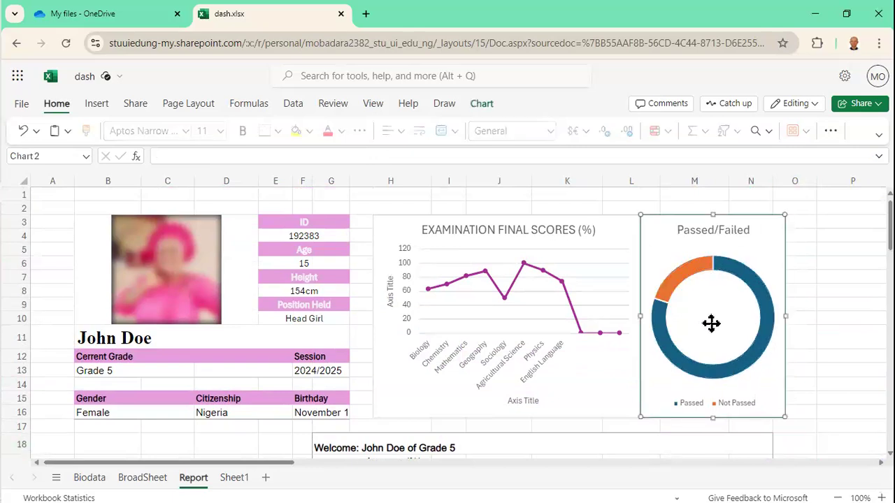
{"action": "mouse_move", "coordinate": [680, 283]}
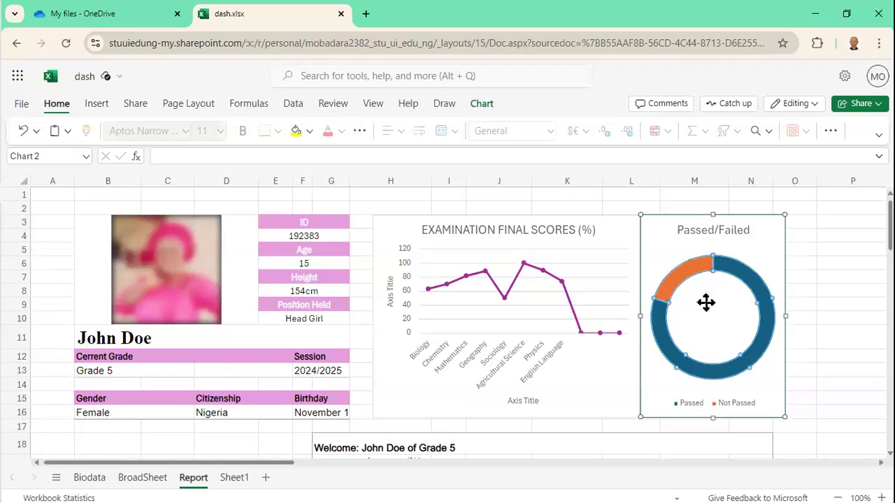
{"action": "mouse_move", "coordinate": [742, 281]}
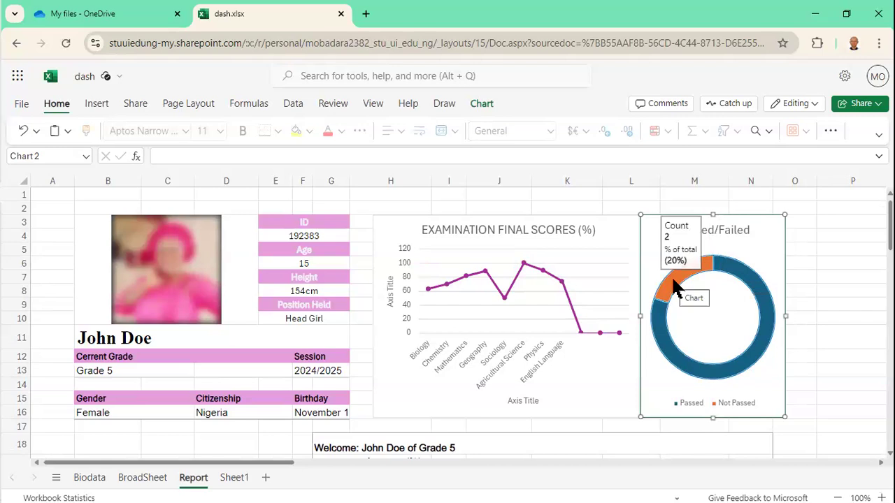
{"action": "scroll", "coordinate": [521, 321], "scroll_direction": "down", "scroll_amount": 3}
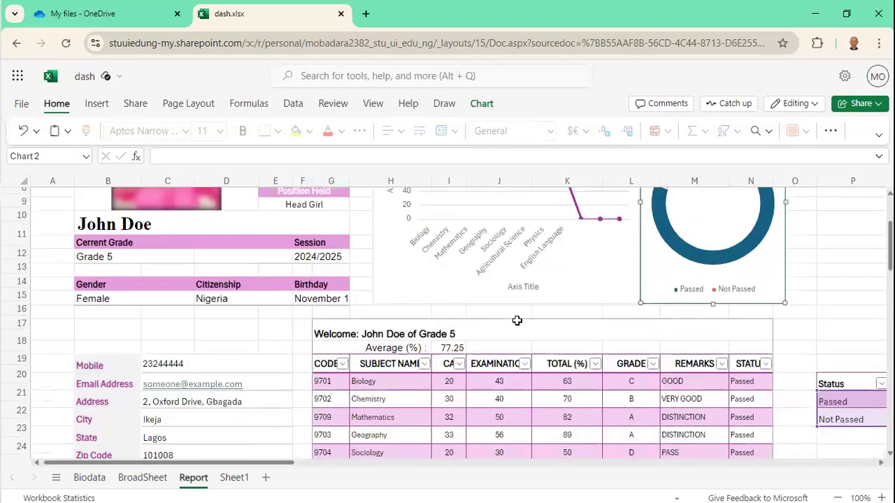
{"action": "scroll", "coordinate": [516, 320], "scroll_direction": "down", "scroll_amount": 5}
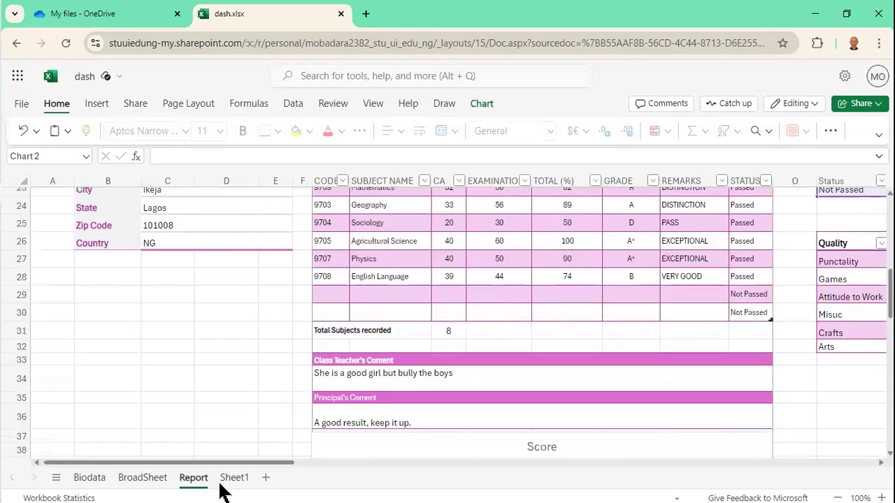
Select Report's G18:N36 block, Welcome header through principal's comment, and copy it
{"action": "left_click", "coordinate": [224, 482]}
{"action": "left_click", "coordinate": [198, 480]}
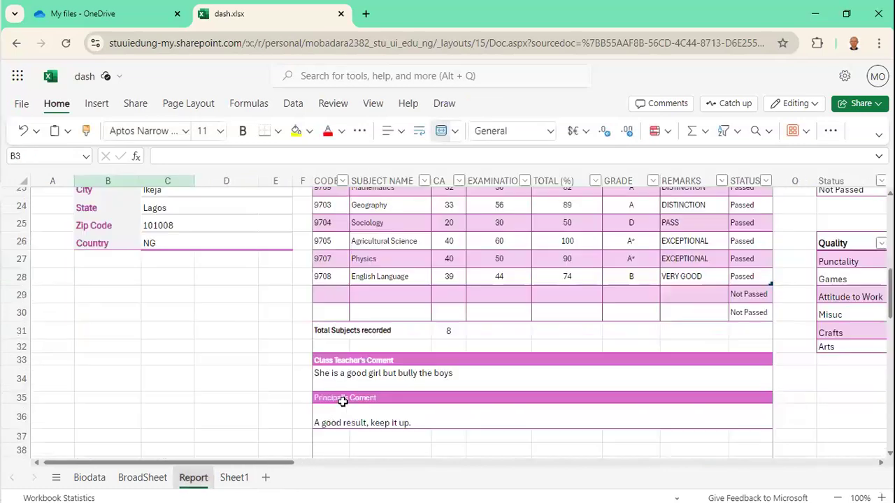
{"action": "left_click", "coordinate": [331, 242]}
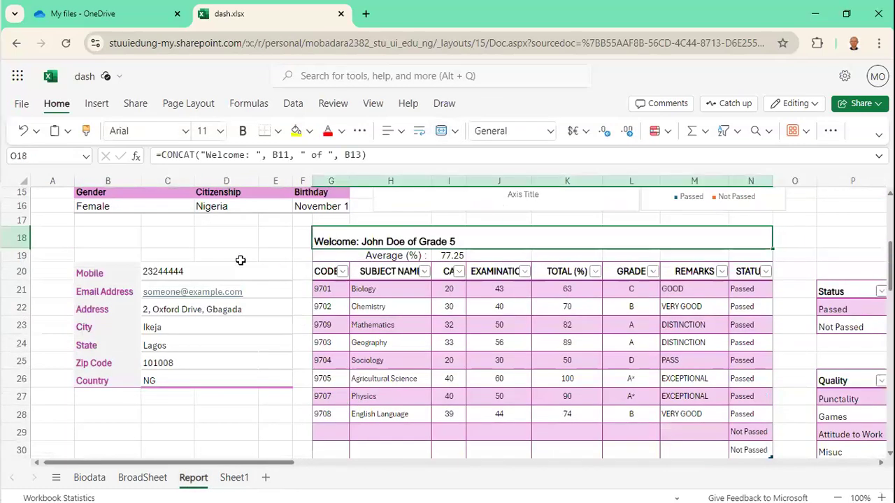
{"action": "key", "text": "shift+Down"}
{"action": "key", "text": "shift+Down"}
{"action": "key", "text": "shift+Down"}
{"action": "key", "text": "shift+Down"}
{"action": "key", "text": "shift+Down"}
{"action": "key", "text": "shift+Down"}
{"action": "key", "text": "shift+Down"}
{"action": "key", "text": "shift+Down"}
{"action": "key", "text": "shift+Down"}
{"action": "key", "text": "shift+Down"}
{"action": "key", "text": "shift+Down"}
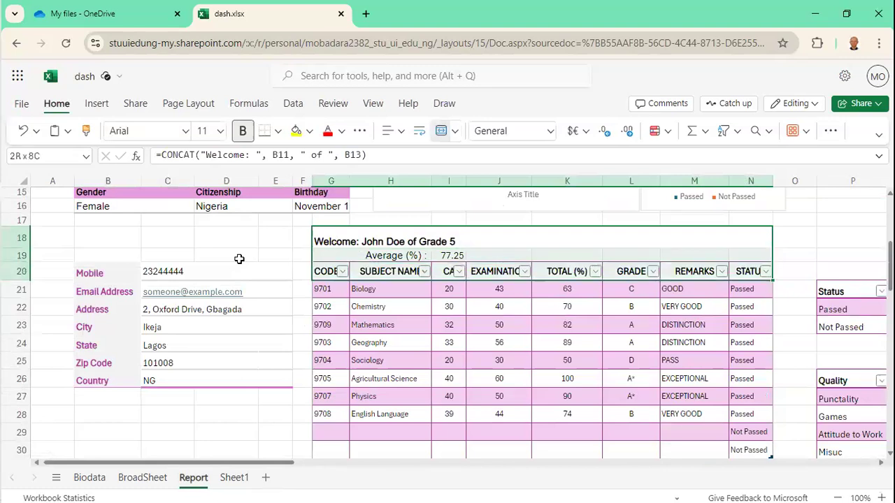
{"action": "key", "text": "shift+Down"}
{"action": "key", "text": "shift+Down"}
{"action": "key", "text": "shift+Down"}
{"action": "key", "text": "shift+Down"}
{"action": "key", "text": "shift+Down"}
{"action": "key", "text": "shift+Down"}
{"action": "key", "text": "shift+Down"}
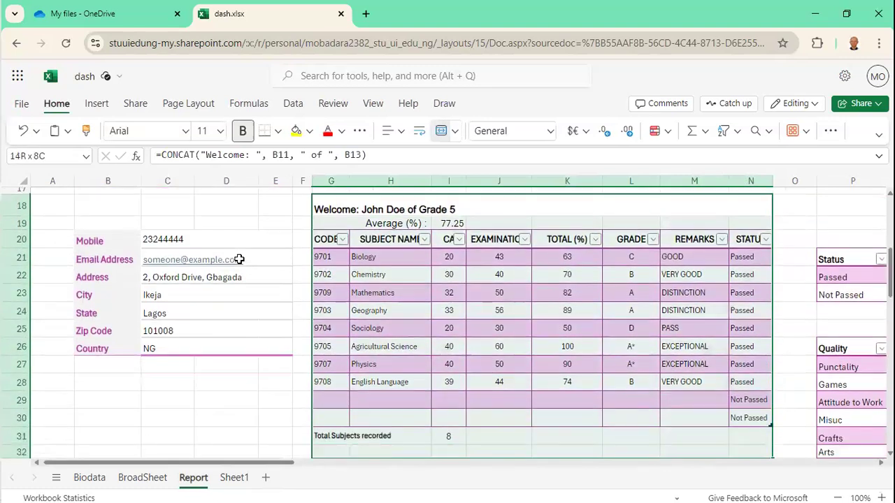
{"action": "key", "text": "shift+Down"}
{"action": "key", "text": "shift+Down"}
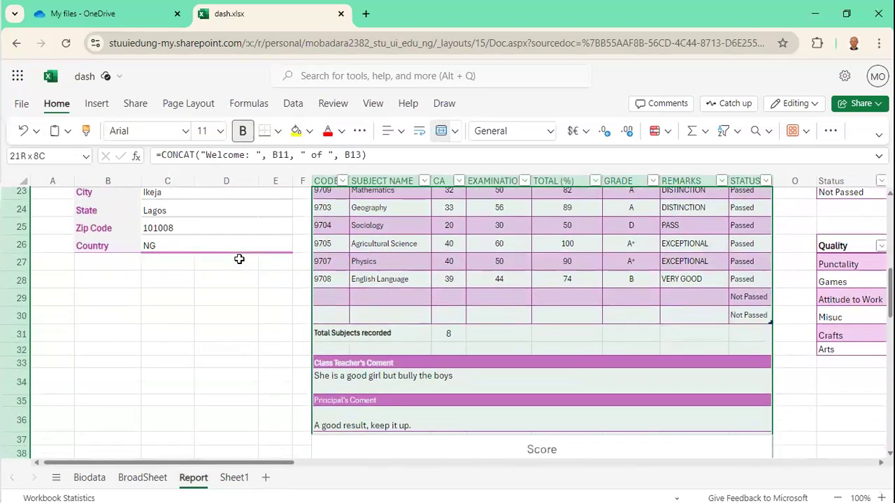
{"action": "key", "text": "shift+Up"}
{"action": "key", "text": "shift+Up"}
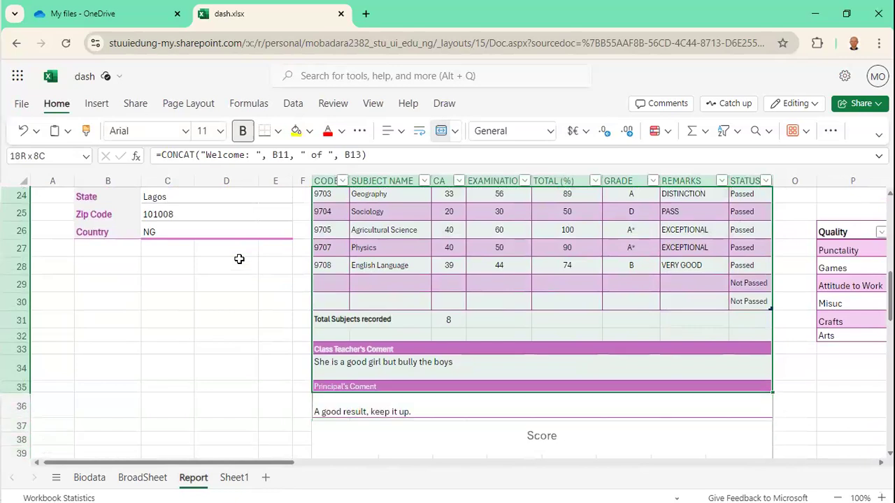
{"action": "key", "text": "ctrl+c"}
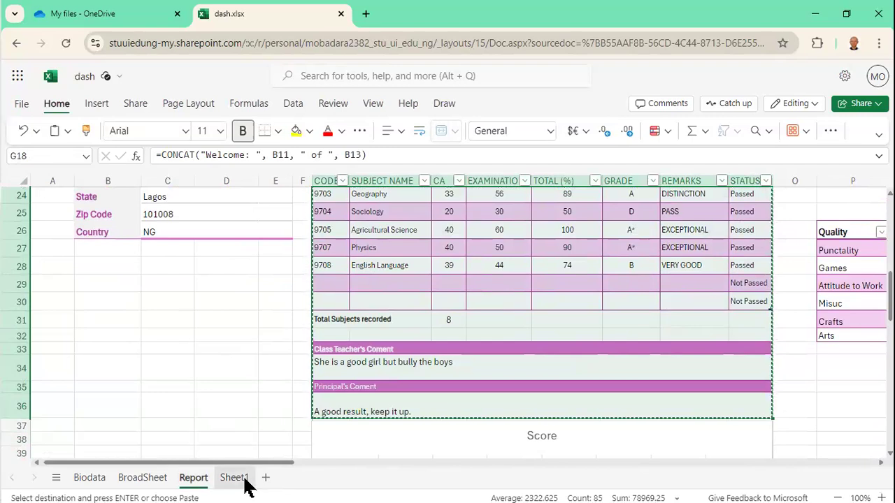
{"action": "scroll", "coordinate": [214, 365], "scroll_direction": "up", "scroll_amount": 3}
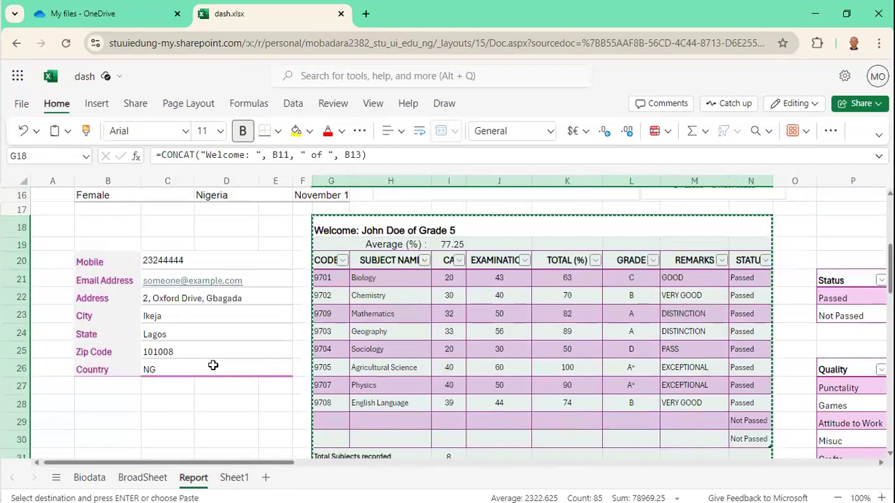
Paste the copied report card block onto Sheet1 starting at G17
{"action": "left_click", "coordinate": [237, 481]}
{"action": "scroll", "coordinate": [230, 452], "scroll_direction": "down", "scroll_amount": 2}
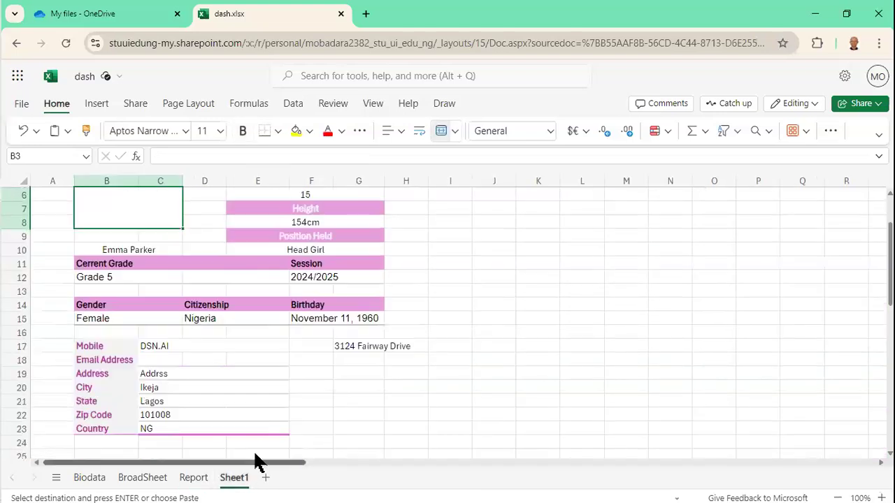
{"action": "scroll", "coordinate": [301, 383], "scroll_direction": "down", "scroll_amount": 3}
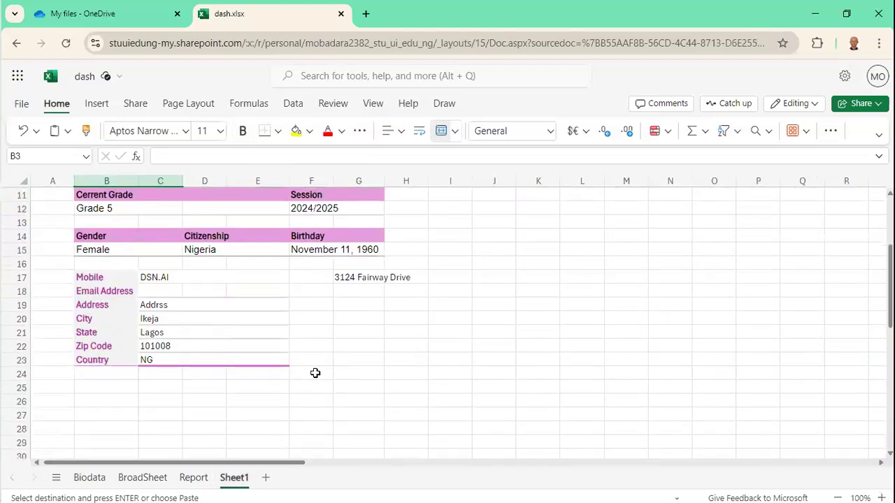
{"action": "left_click", "coordinate": [352, 280]}
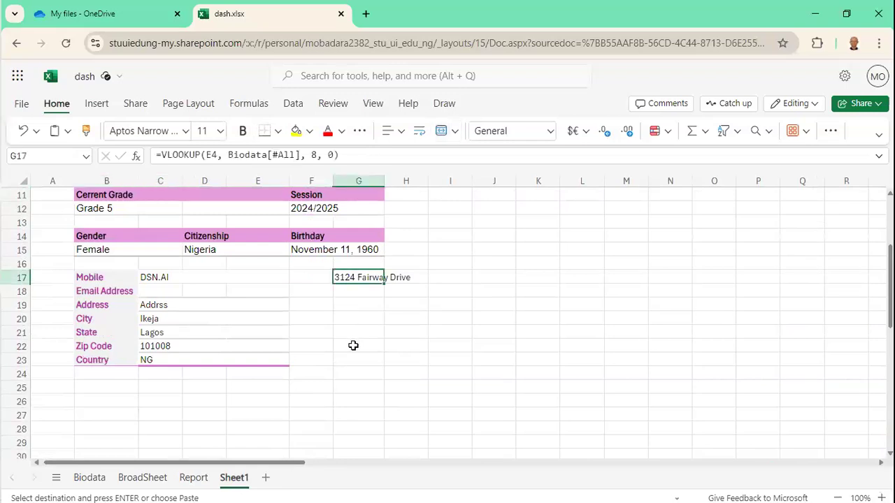
{"action": "key", "text": "ctrl+v"}
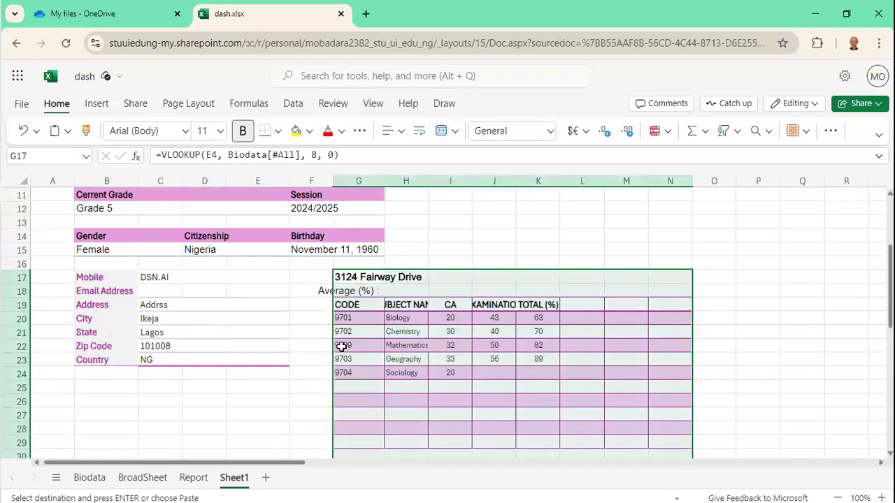
{"action": "left_click", "coordinate": [298, 316]}
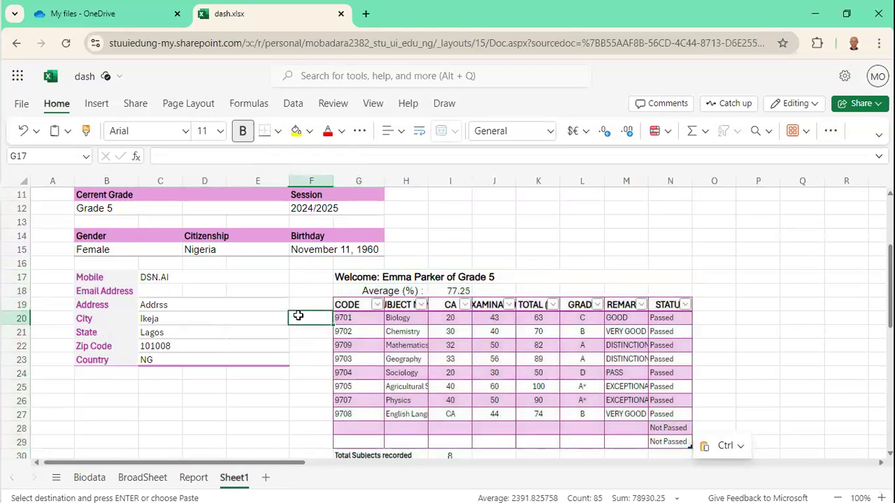
{"action": "left_click", "coordinate": [300, 288]}
Check the student name formula in B10 and the welcome line formula in G17
{"action": "scroll", "coordinate": [291, 329], "scroll_direction": "up", "scroll_amount": 4}
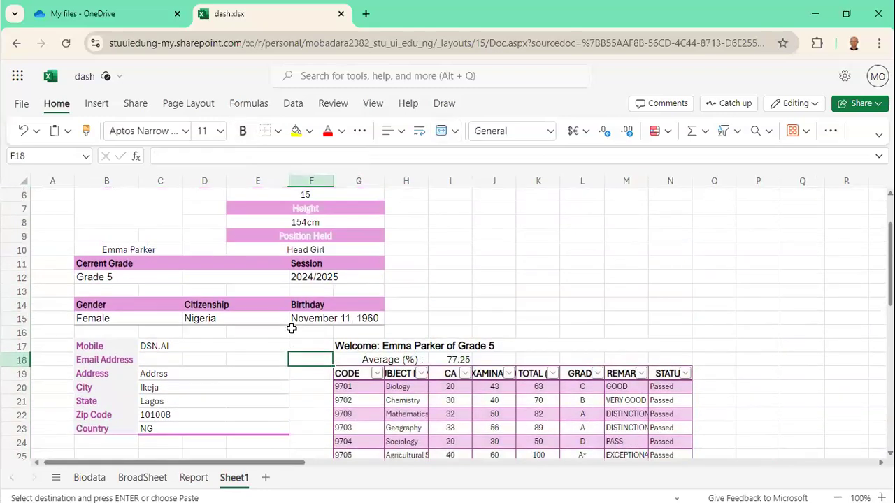
{"action": "scroll", "coordinate": [292, 329], "scroll_direction": "down", "scroll_amount": 2}
{"action": "left_click", "coordinate": [145, 252]}
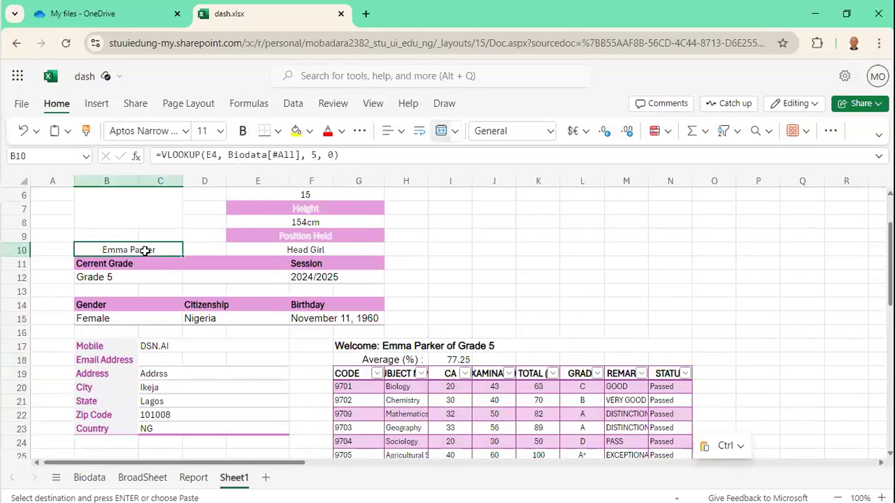
{"action": "left_click", "coordinate": [369, 346]}
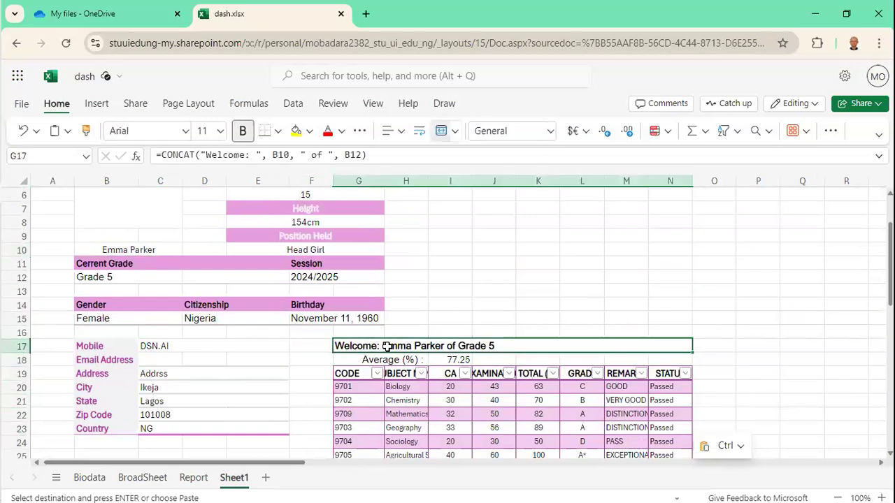
{"action": "left_click", "coordinate": [142, 252]}
{"action": "scroll", "coordinate": [201, 273], "scroll_direction": "up", "scroll_amount": 3}
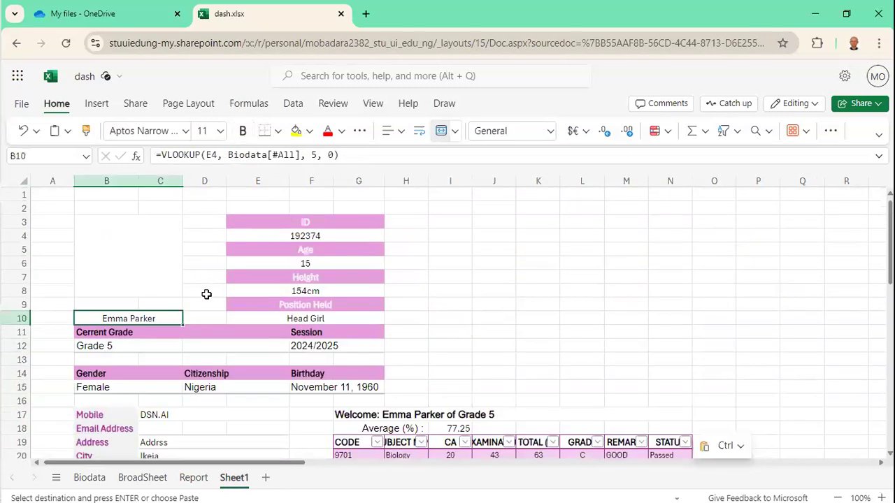
{"action": "left_click", "coordinate": [398, 415]}
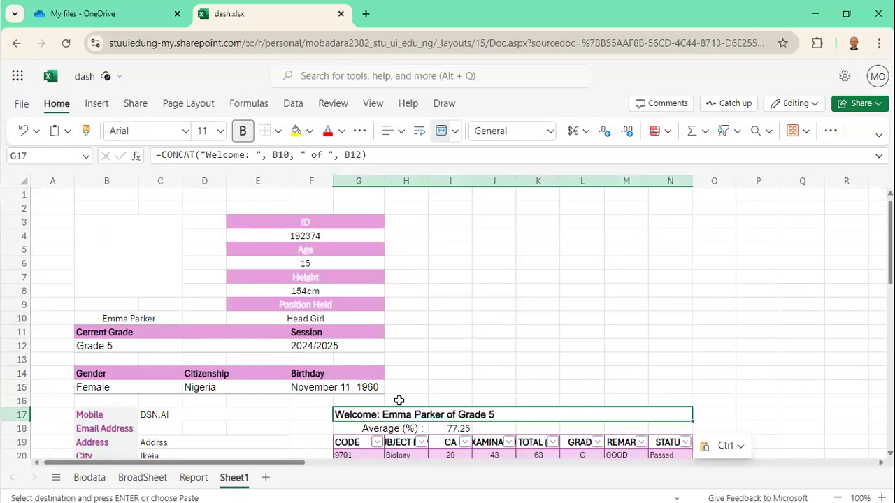
{"action": "left_click", "coordinate": [358, 236]}
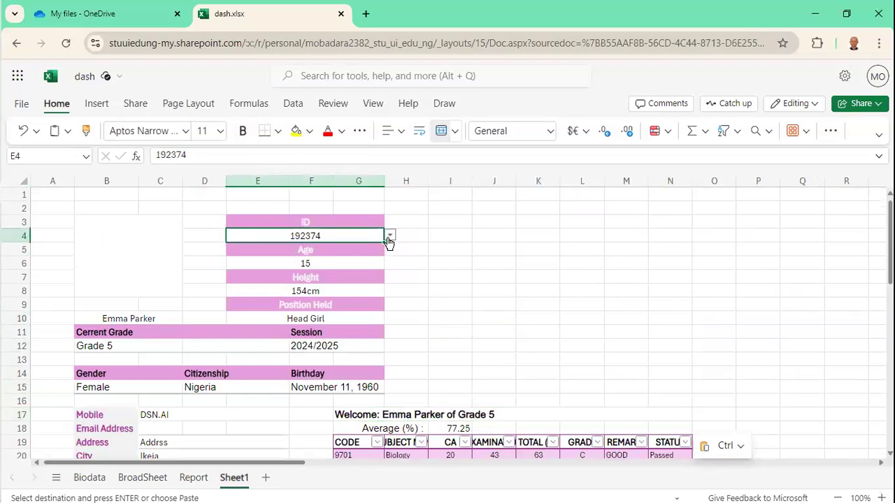
Switch the student ID to 192347 and test the welcome line by changing B12 to Grade 6
{"action": "left_click", "coordinate": [390, 236]}
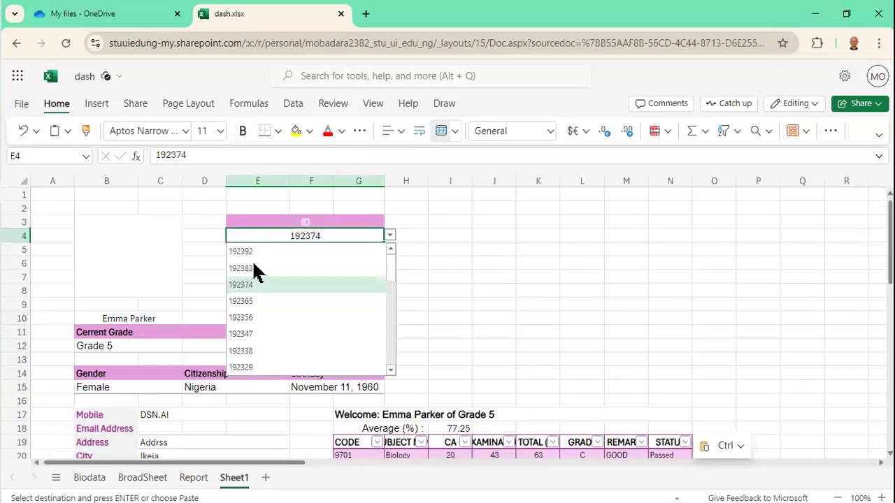
{"action": "left_click", "coordinate": [245, 333]}
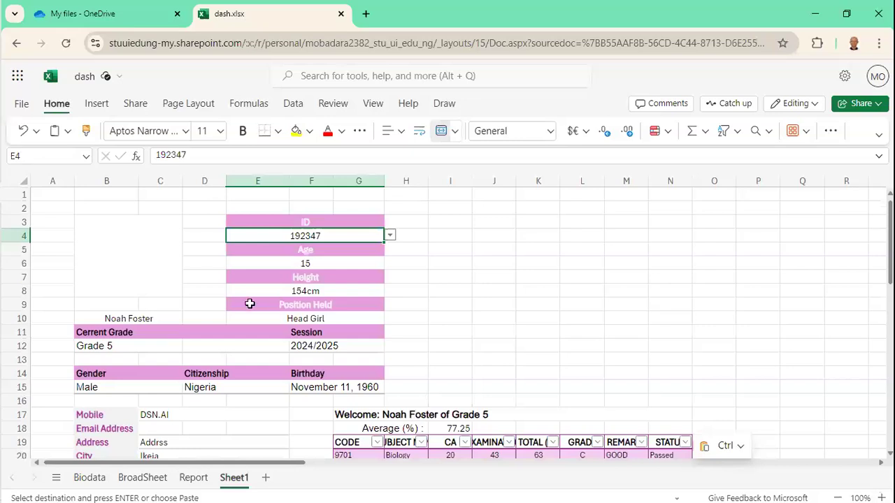
{"action": "left_click", "coordinate": [131, 348]}
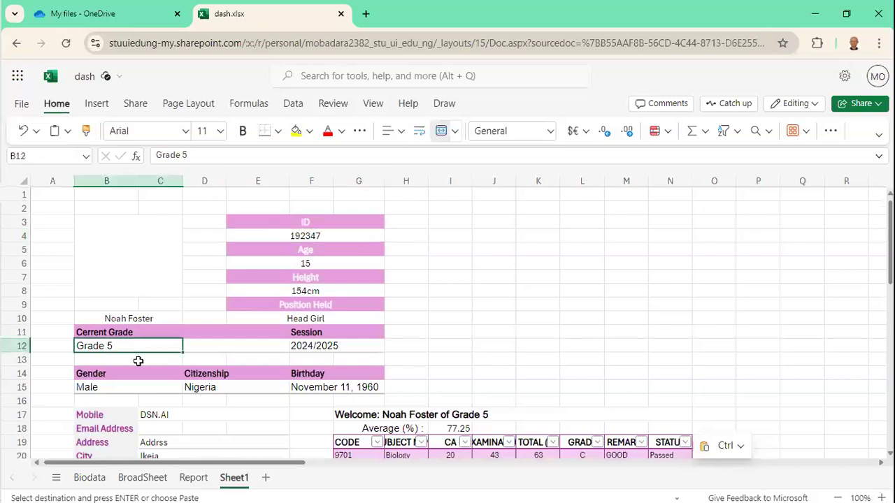
{"action": "double_click", "coordinate": [137, 349]}
{"action": "key", "text": "BackSpace"}
{"action": "type", "text": "6"}
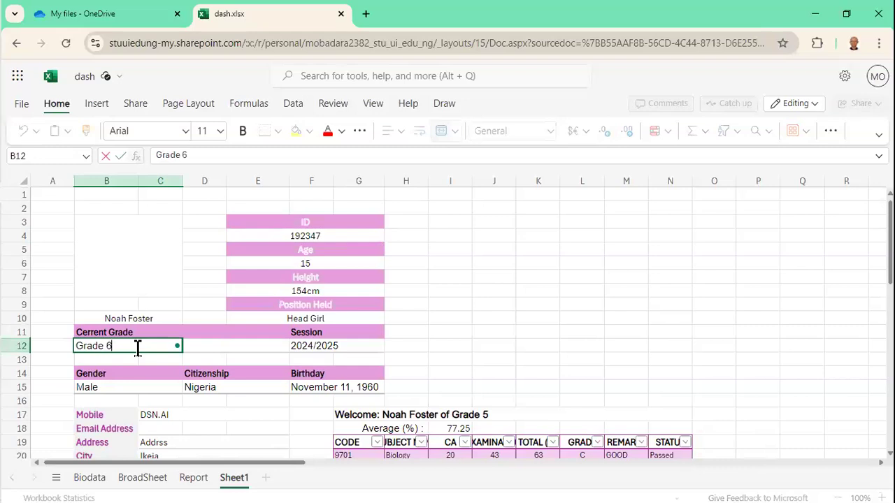
{"action": "key", "text": "Return"}
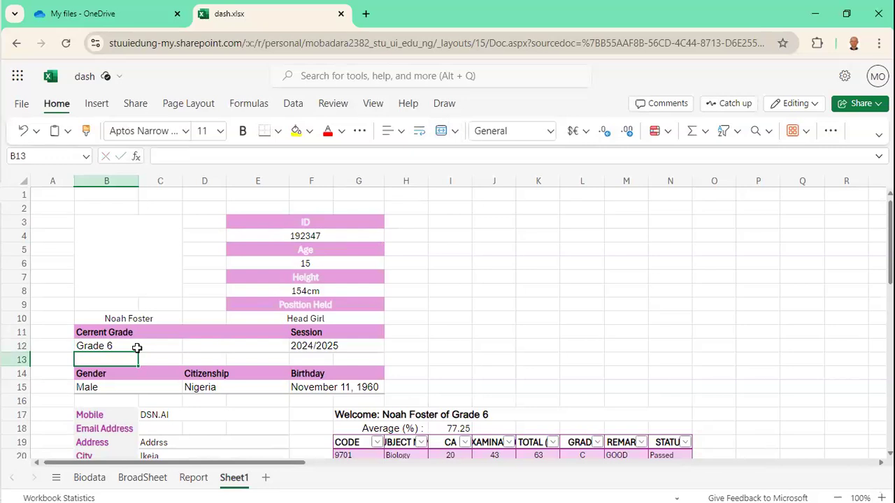
Change the grade in B12 back to Grade 5
{"action": "left_click", "coordinate": [136, 347]}
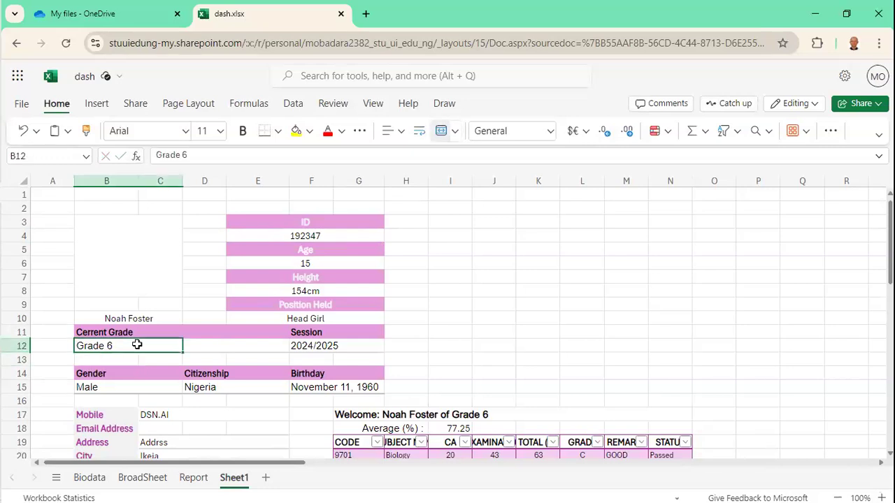
{"action": "double_click", "coordinate": [136, 346]}
{"action": "key", "text": "BackSpace"}
{"action": "type", "text": "5"}
{"action": "key", "text": "Return"}
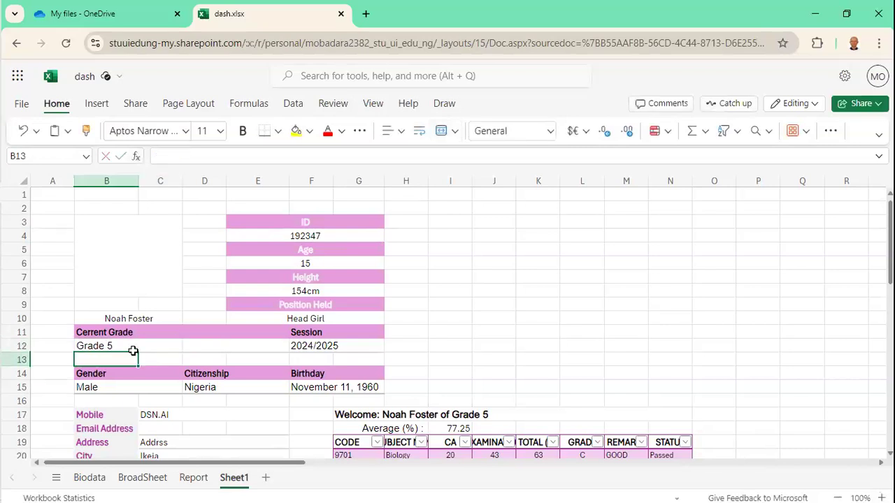
{"action": "scroll", "coordinate": [281, 364], "scroll_direction": "down", "scroll_amount": 5}
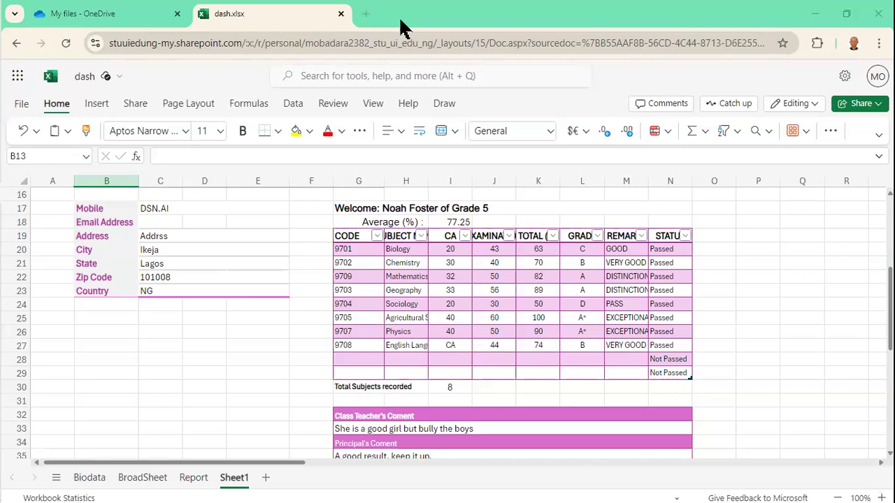
{"action": "left_click", "coordinate": [775, 266]}
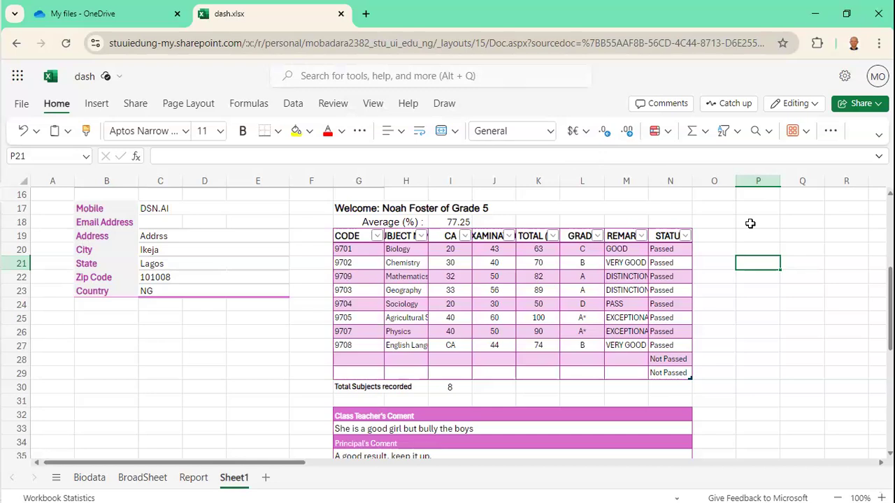
{"action": "left_click", "coordinate": [234, 353]}
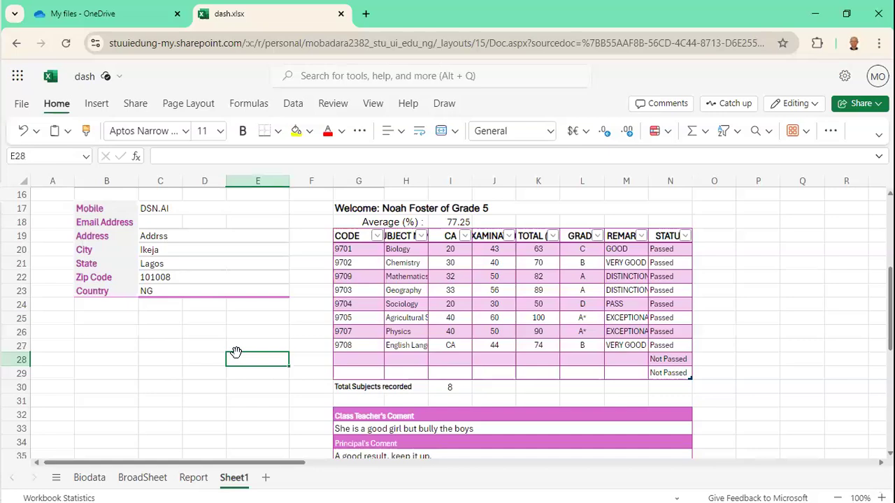
Review Sheet1's report card, then switch to the BroadSheet sheet of CA, exam and total scores
{"action": "scroll", "coordinate": [429, 275], "scroll_direction": "down", "scroll_amount": 2}
{"action": "scroll", "coordinate": [392, 291], "scroll_direction": "down", "scroll_amount": 2}
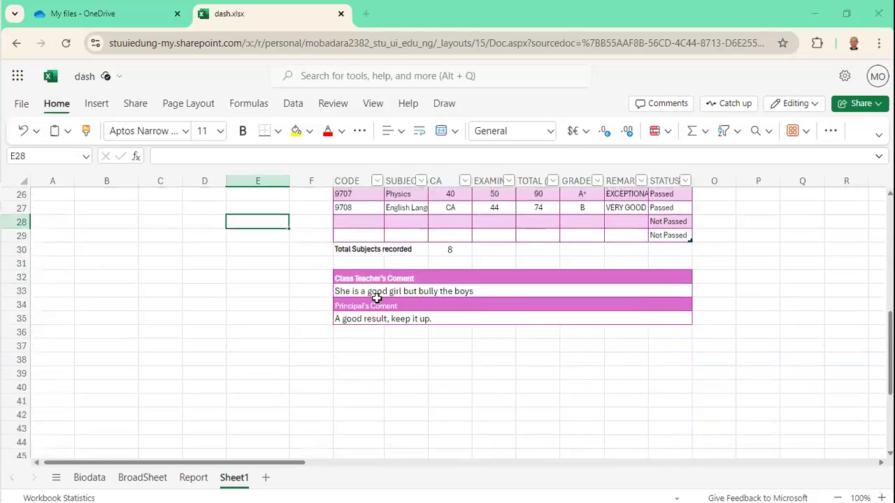
{"action": "scroll", "coordinate": [357, 315], "scroll_direction": "up", "scroll_amount": 4}
{"action": "scroll", "coordinate": [339, 334], "scroll_direction": "up", "scroll_amount": 2}
{"action": "scroll", "coordinate": [346, 322], "scroll_direction": "down", "scroll_amount": 2}
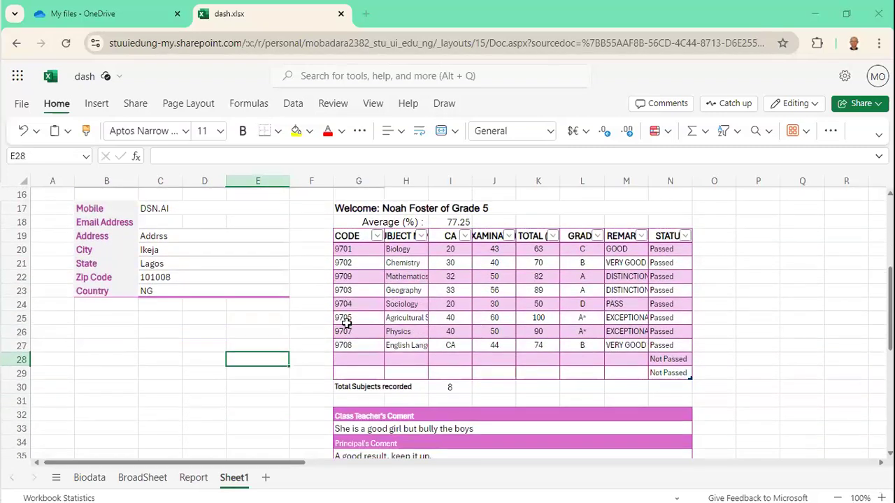
{"action": "scroll", "coordinate": [209, 224], "scroll_direction": "up", "scroll_amount": 6}
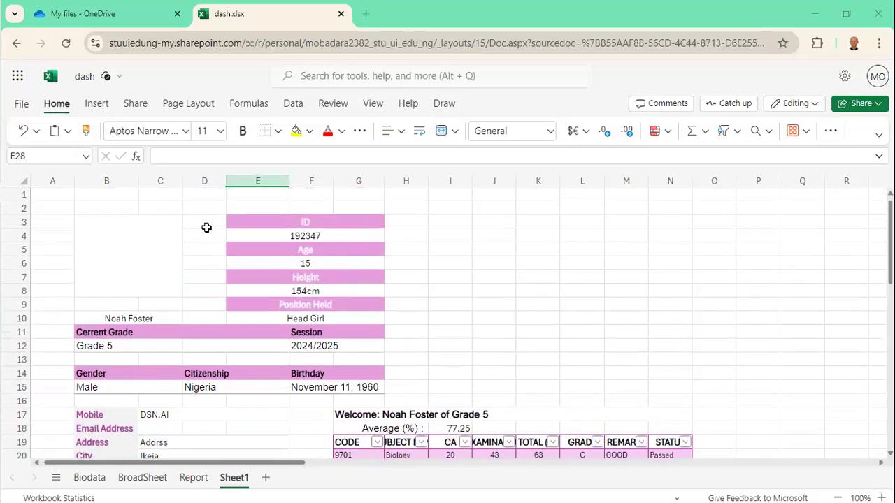
{"action": "scroll", "coordinate": [207, 227], "scroll_direction": "down", "scroll_amount": 7}
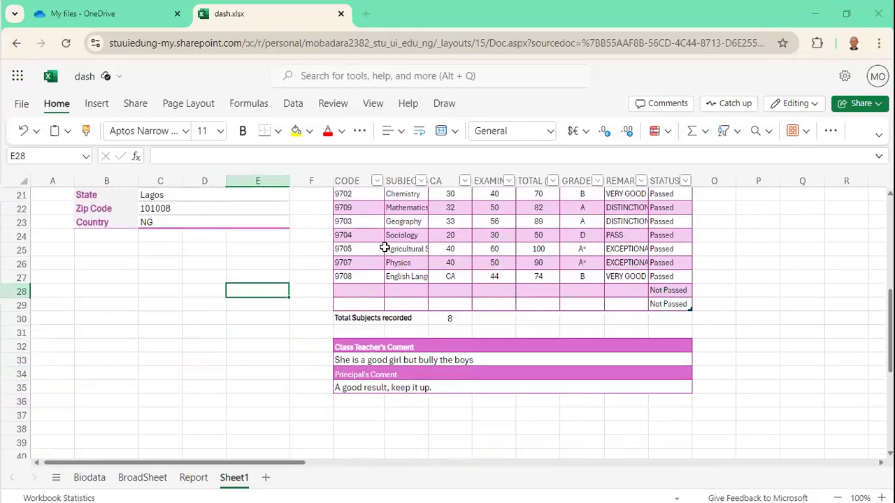
{"action": "scroll", "coordinate": [399, 236], "scroll_direction": "up", "scroll_amount": 2}
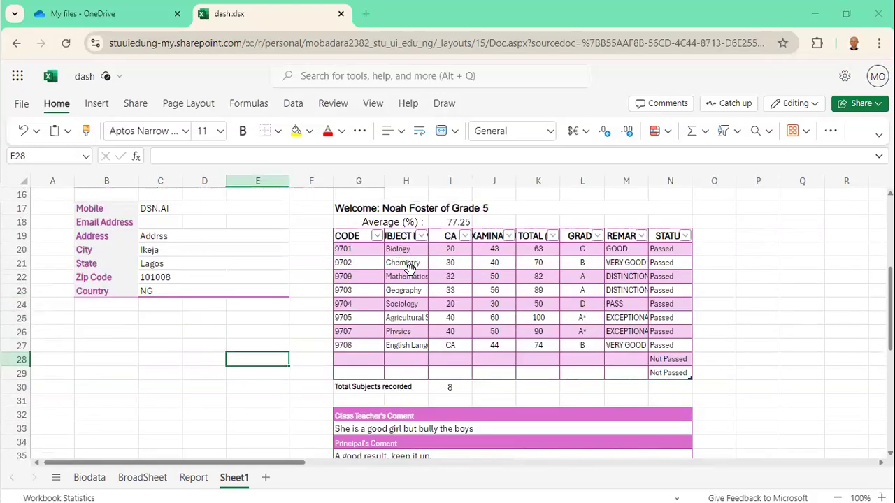
{"action": "left_click", "coordinate": [411, 276]}
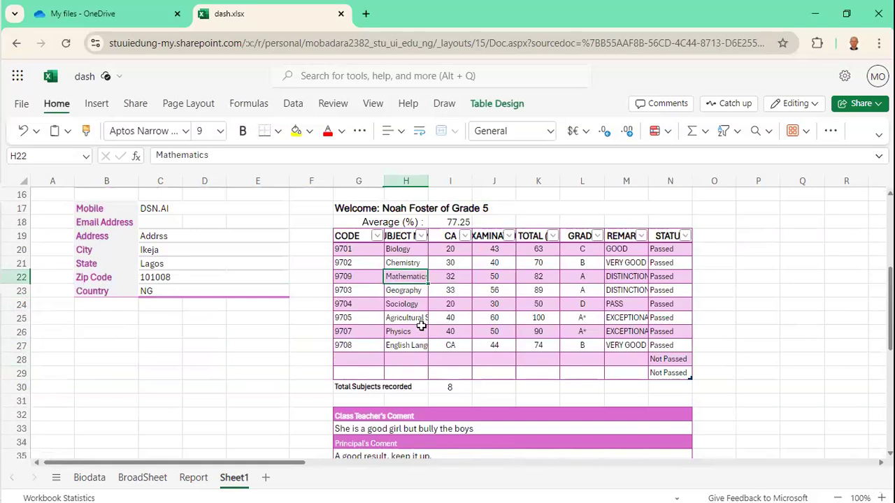
{"action": "left_click", "coordinate": [137, 479]}
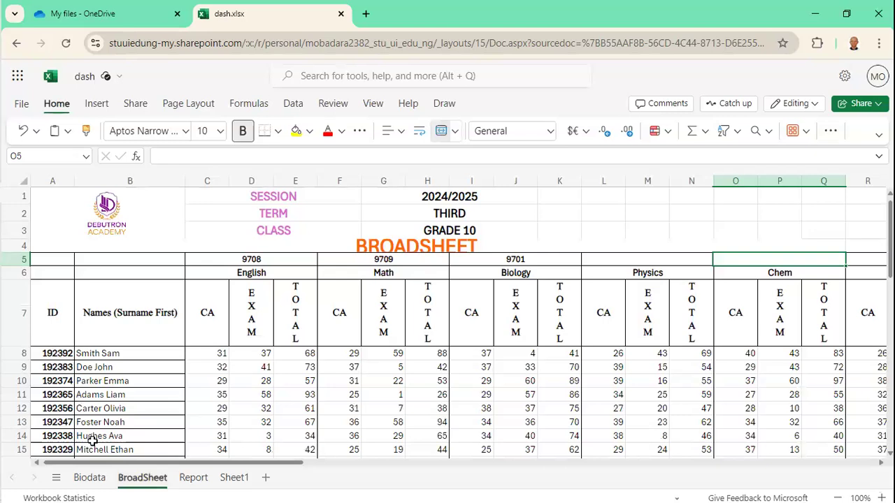
{"action": "left_click", "coordinate": [89, 481]}
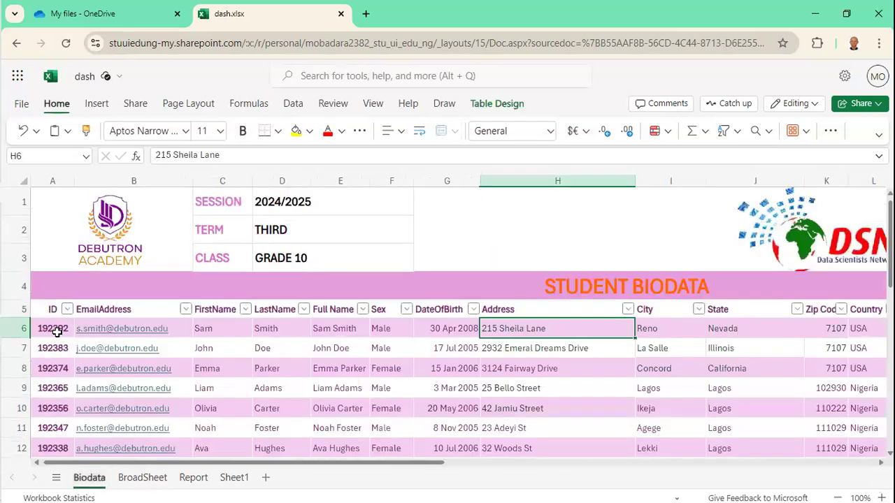
{"action": "scroll", "coordinate": [57, 377], "scroll_direction": "down", "scroll_amount": 12}
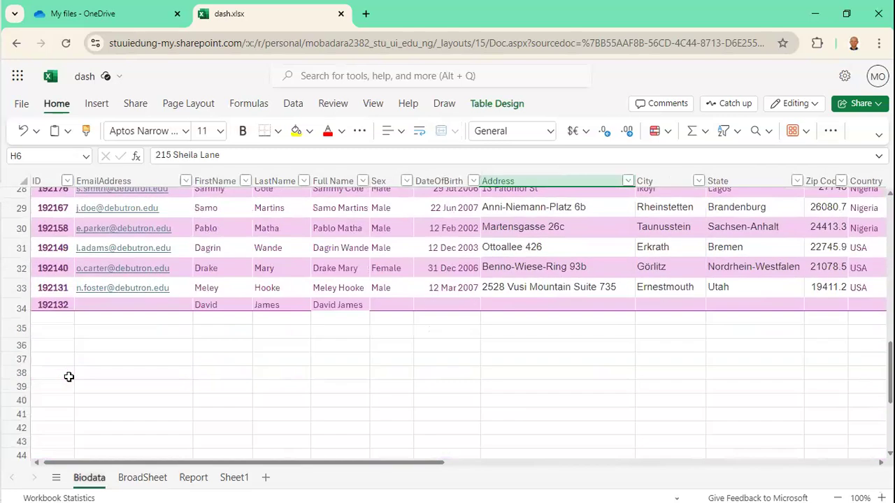
{"action": "scroll", "coordinate": [33, 229], "scroll_direction": "down", "scroll_amount": 1}
{"action": "scroll", "coordinate": [65, 315], "scroll_direction": "up", "scroll_amount": 3}
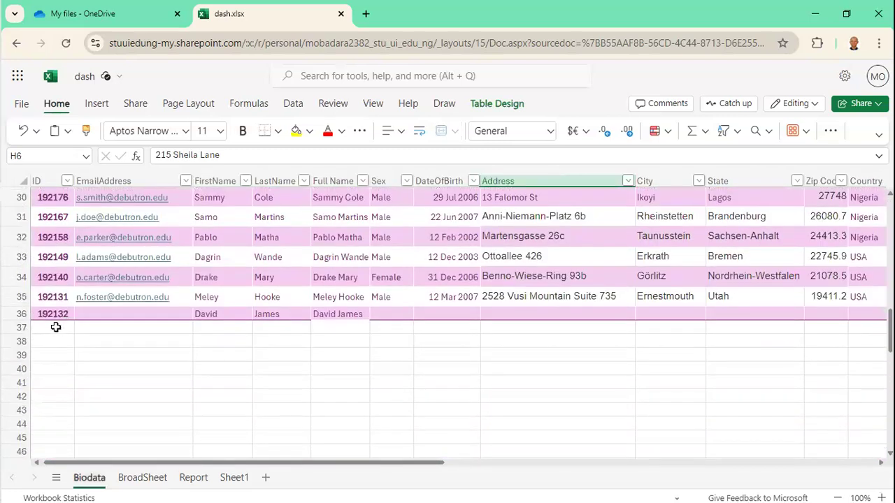
{"action": "left_click", "coordinate": [56, 327]}
{"action": "left_click", "coordinate": [144, 479]}
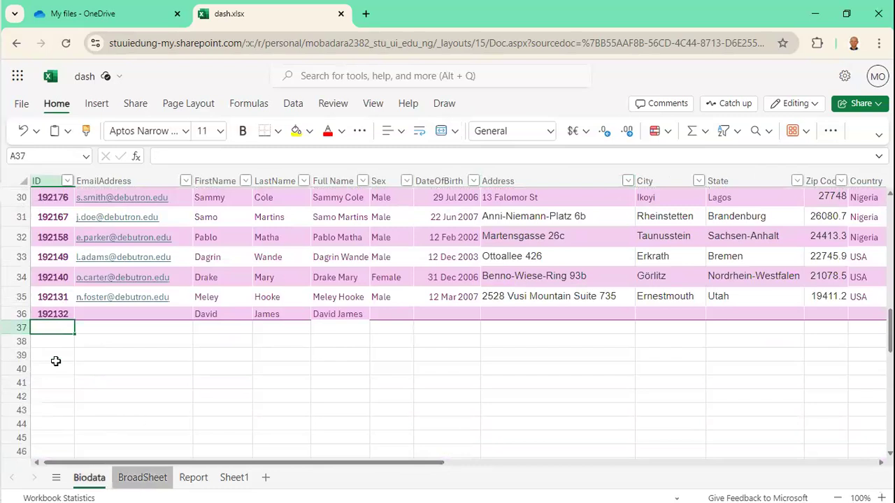
{"action": "scroll", "coordinate": [133, 380], "scroll_direction": "down", "scroll_amount": 5}
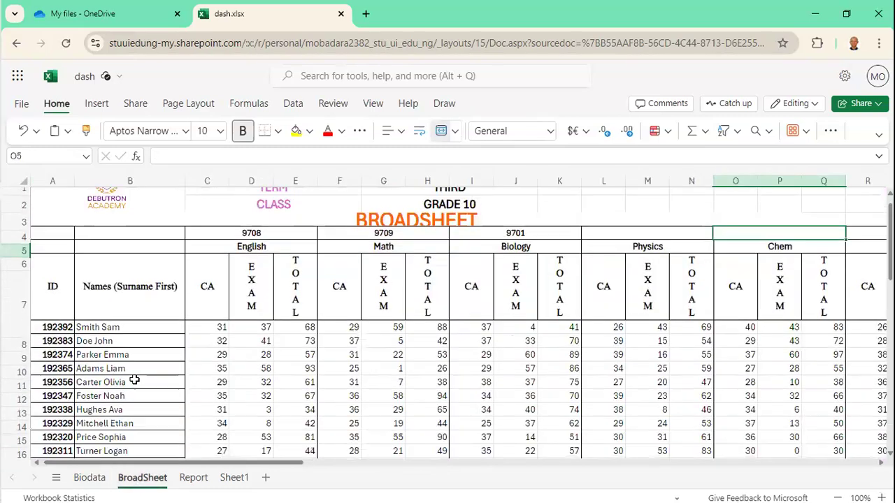
{"action": "scroll", "coordinate": [133, 379], "scroll_direction": "up", "scroll_amount": 5}
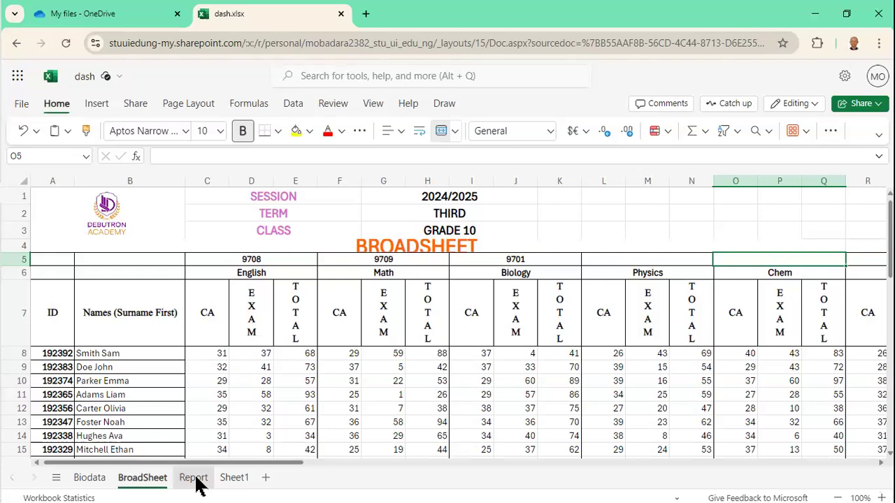
Rename Physics in H26 to Physics/Government/Accont and autofit column H to the subject names
{"action": "left_click", "coordinate": [227, 481]}
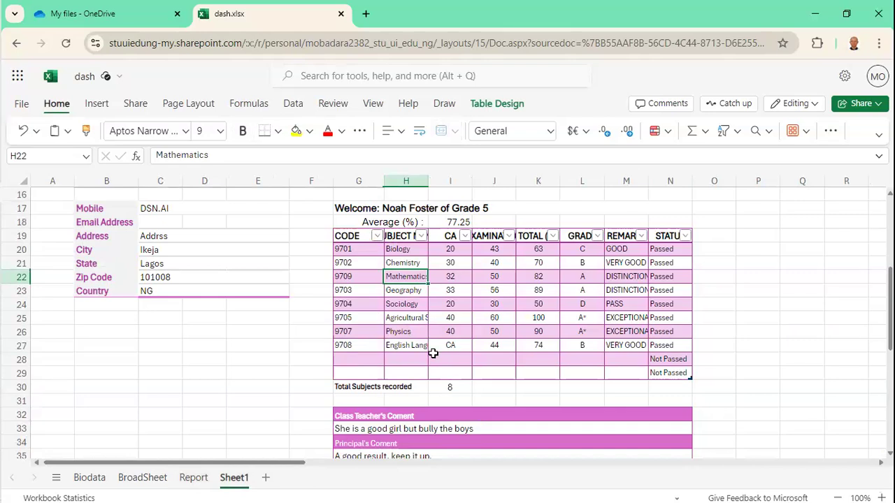
{"action": "left_click", "coordinate": [371, 291]}
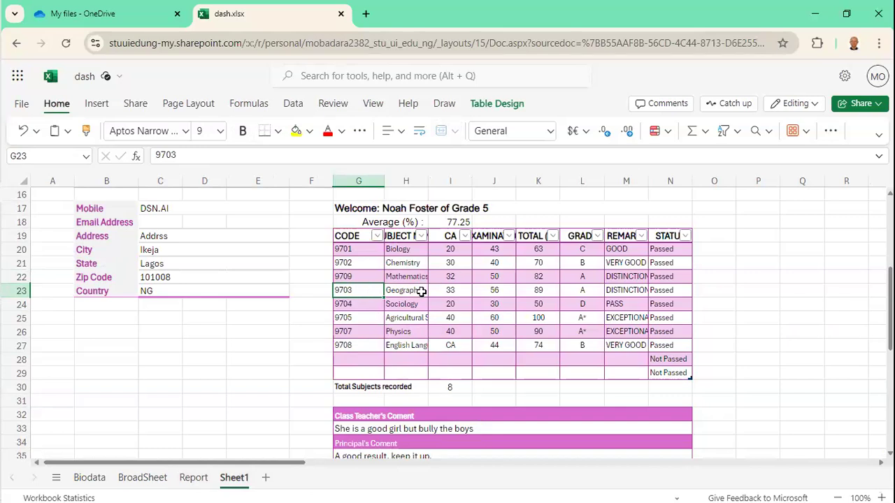
{"action": "double_click", "coordinate": [415, 332]}
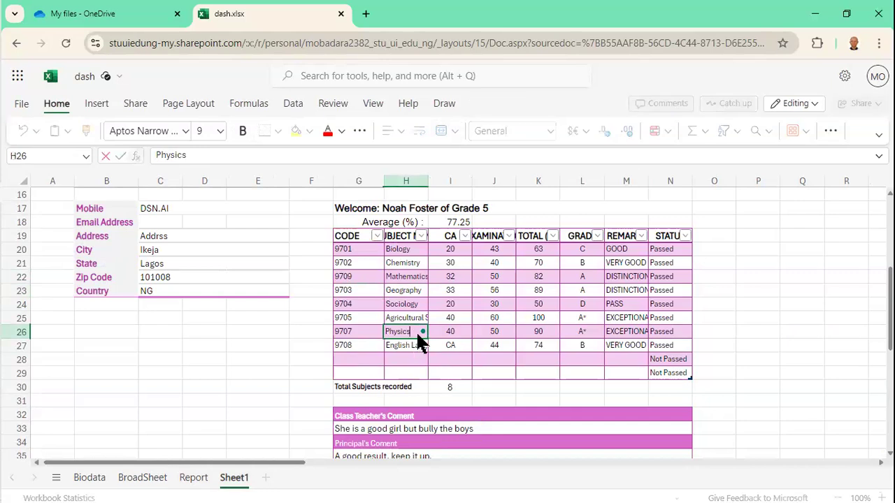
{"action": "type", "text": "/Gover"}
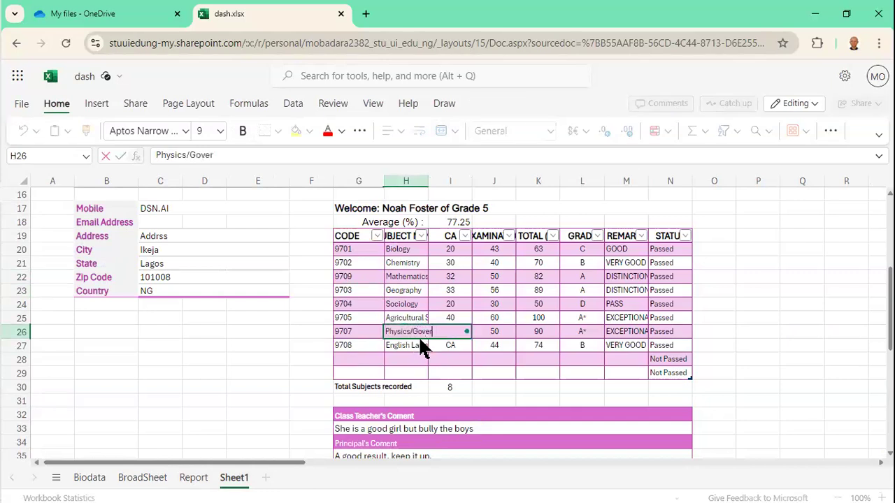
{"action": "type", "text": "nment/A"}
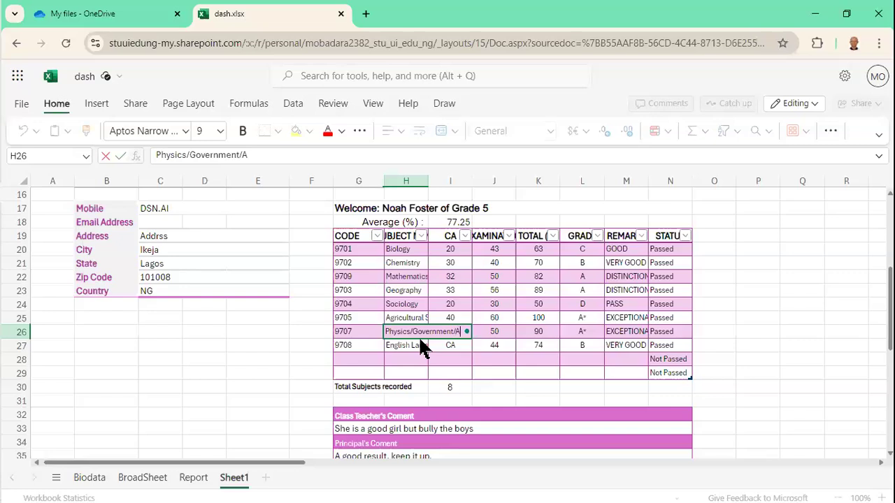
{"action": "type", "text": "ccont"}
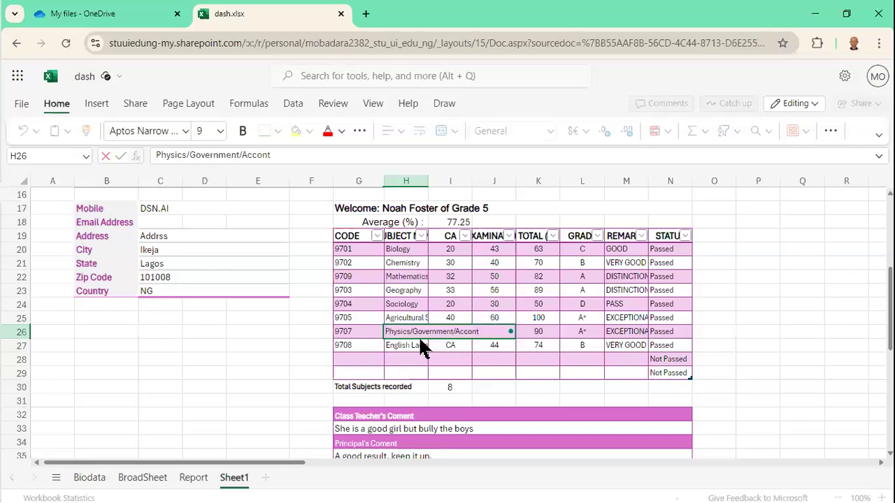
{"action": "key", "text": "Return"}
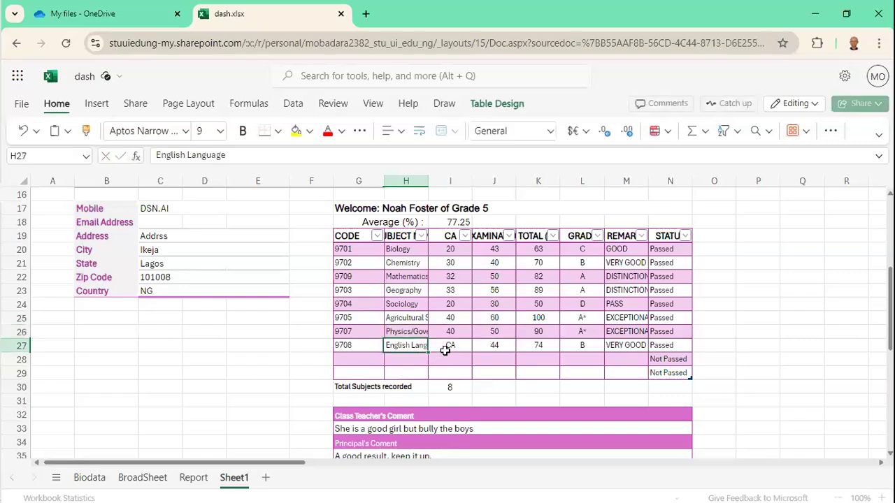
{"action": "double_click", "coordinate": [428, 181]}
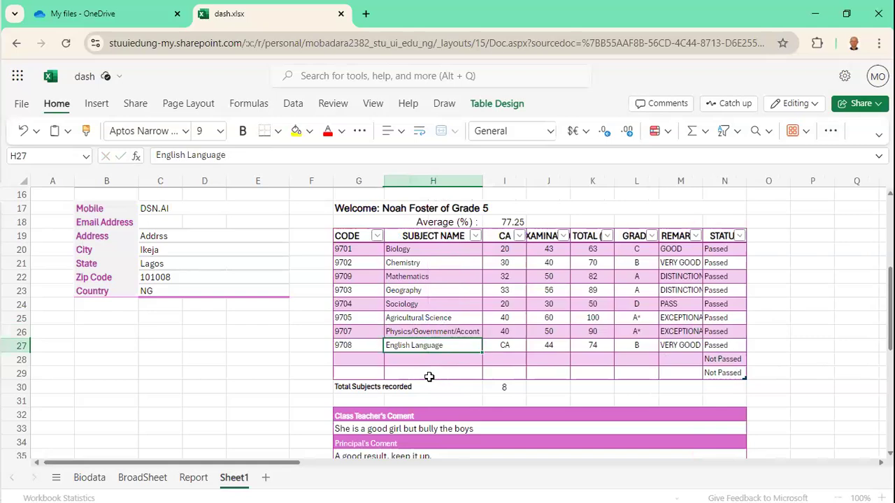
{"action": "left_click", "coordinate": [416, 331]}
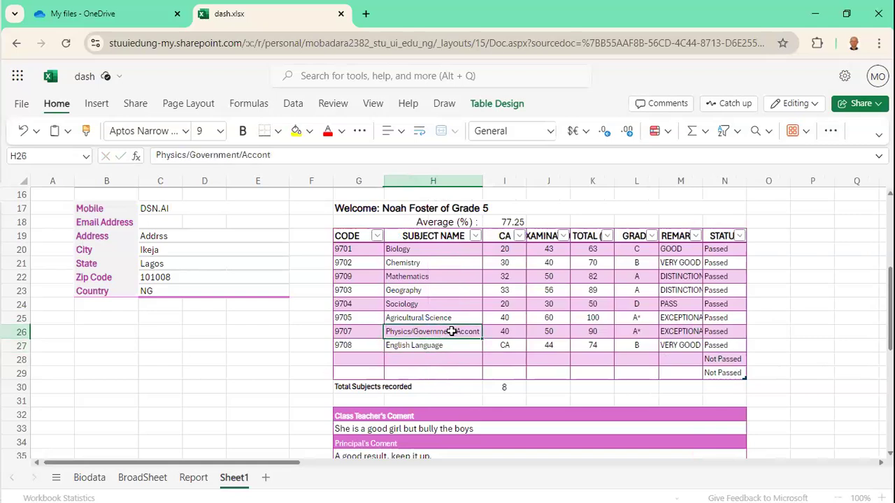
{"action": "left_click", "coordinate": [354, 332]}
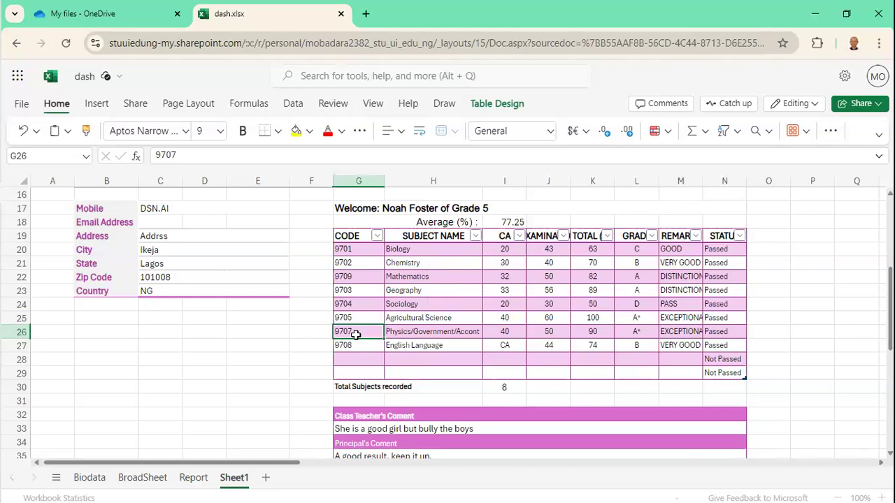
{"action": "left_click", "coordinate": [194, 478]}
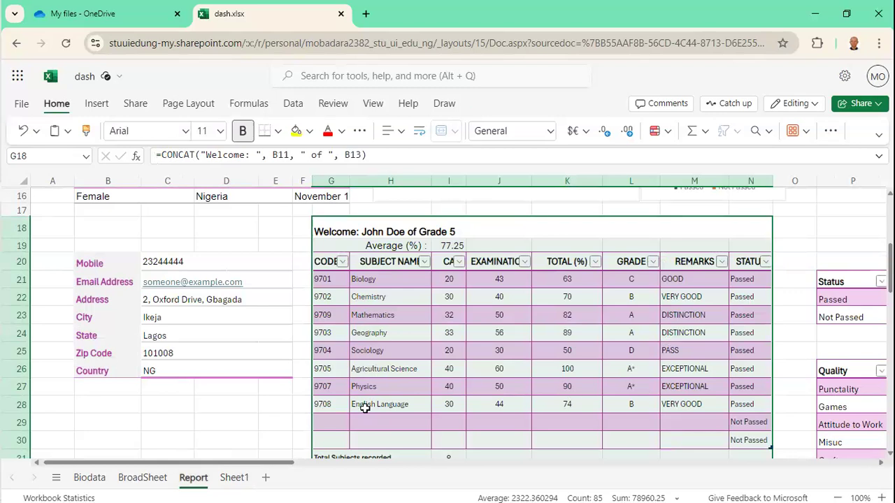
{"action": "left_click", "coordinate": [233, 481]}
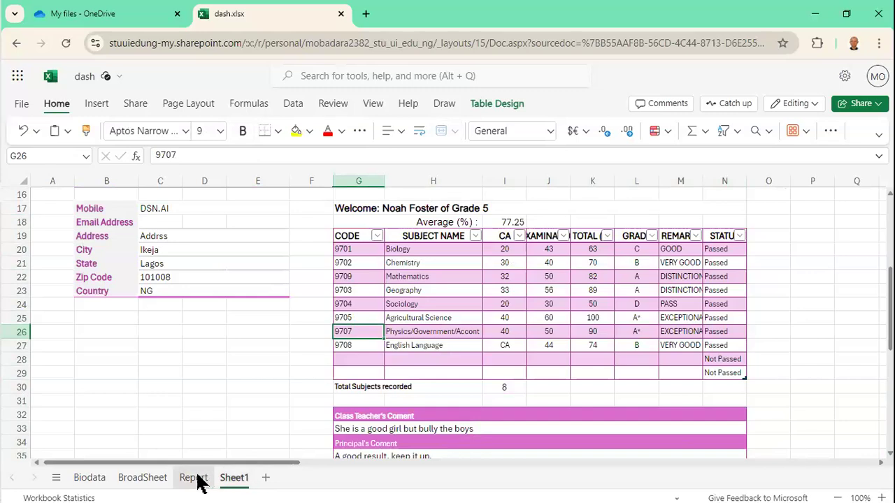
{"action": "left_click", "coordinate": [200, 480]}
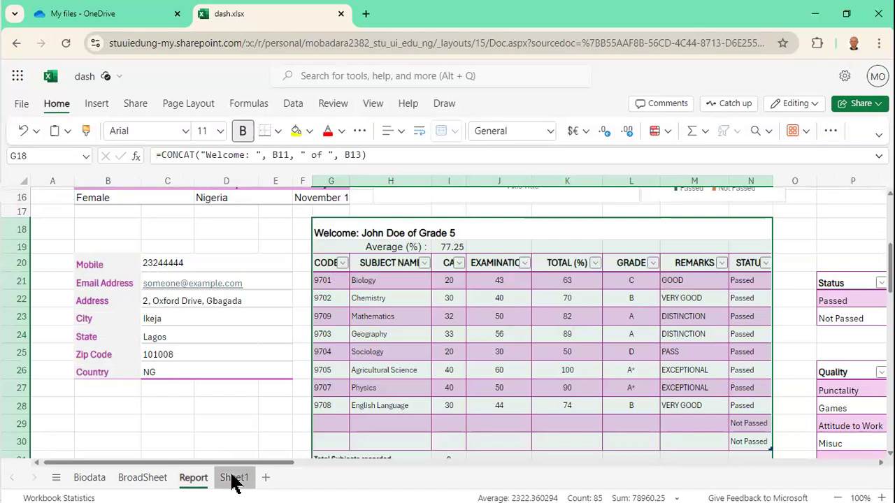
{"action": "left_click", "coordinate": [231, 479]}
{"action": "left_click", "coordinate": [507, 331]}
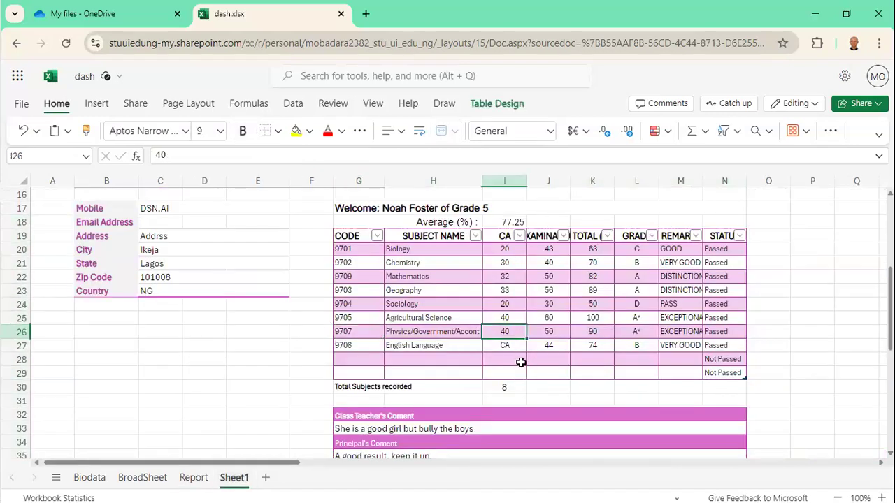
{"action": "left_click", "coordinate": [556, 336]}
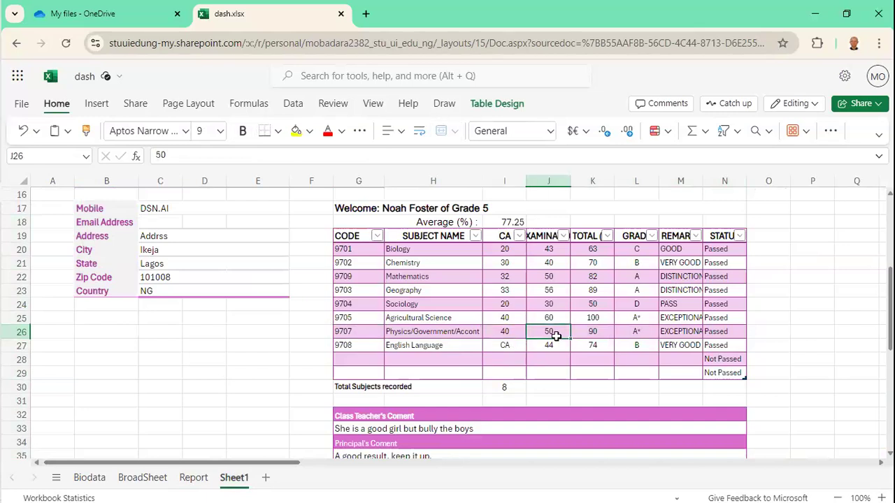
{"action": "left_click", "coordinate": [515, 332]}
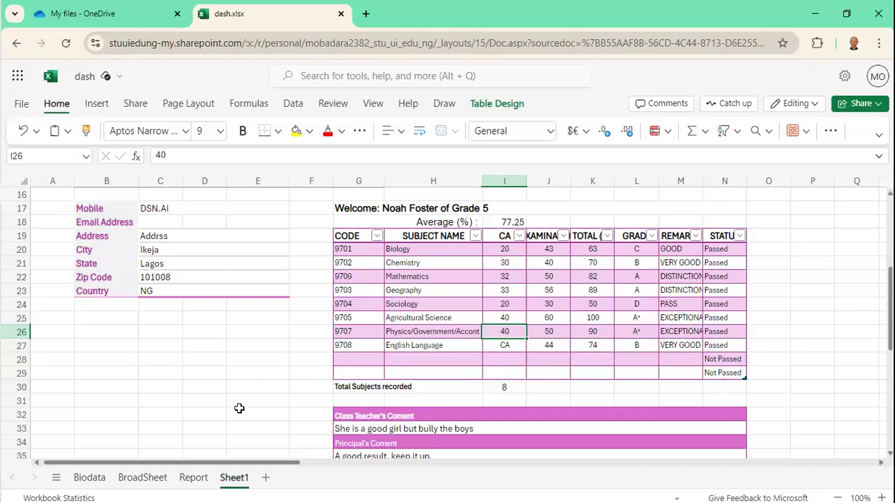
Replace I26's CA value 40 with a VLOOKUP started as =VLOOKUP(E4,
{"action": "left_click", "coordinate": [183, 153]}
{"action": "key", "text": "BackSpace"}
{"action": "key", "text": "BackSpace"}
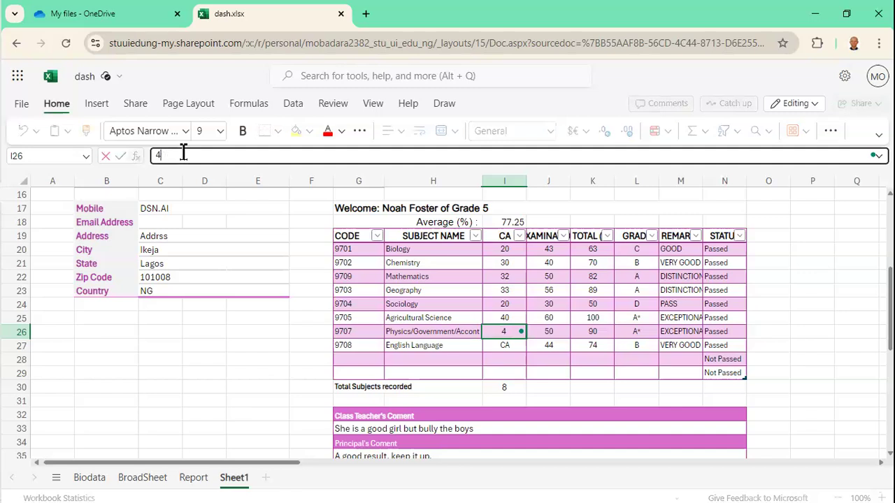
{"action": "type", "text": "=VL"}
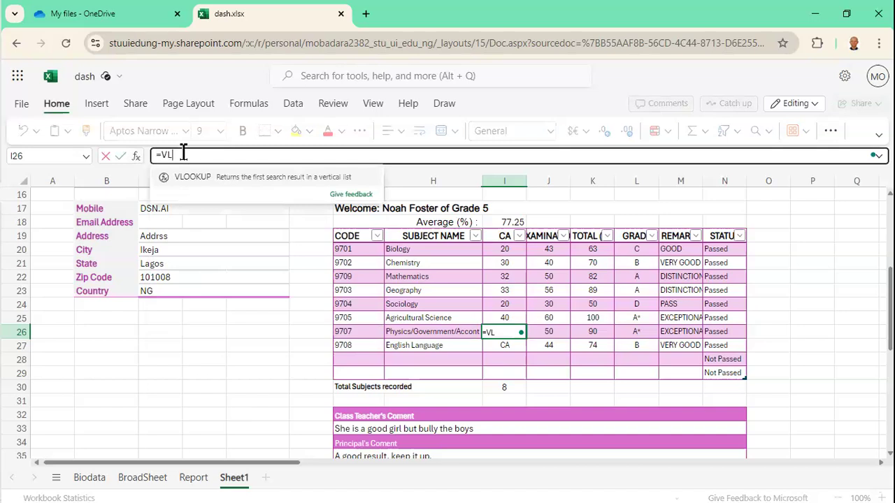
{"action": "key", "text": "Tab"}
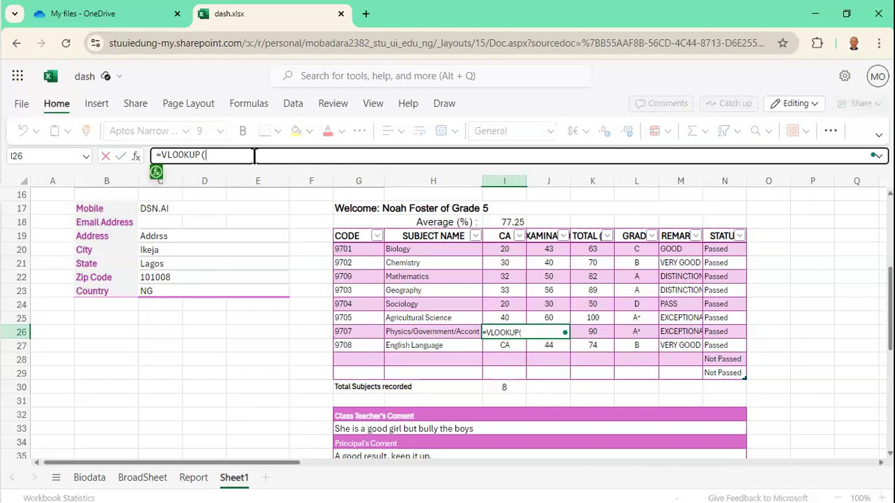
{"action": "scroll", "coordinate": [254, 216], "scroll_direction": "up", "scroll_amount": 2}
{"action": "scroll", "coordinate": [254, 216], "scroll_direction": "down", "scroll_amount": 2}
{"action": "scroll", "coordinate": [240, 322], "scroll_direction": "up", "scroll_amount": 5}
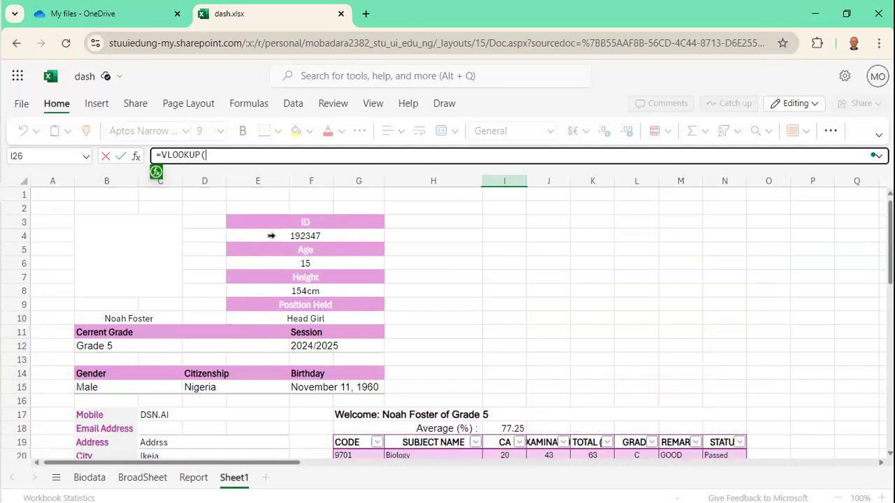
{"action": "left_click", "coordinate": [271, 236]}
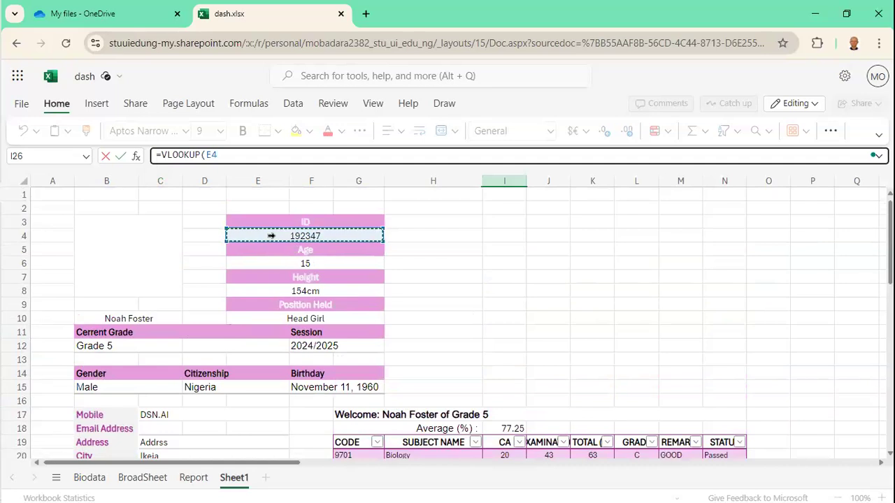
{"action": "type", "text": ","}
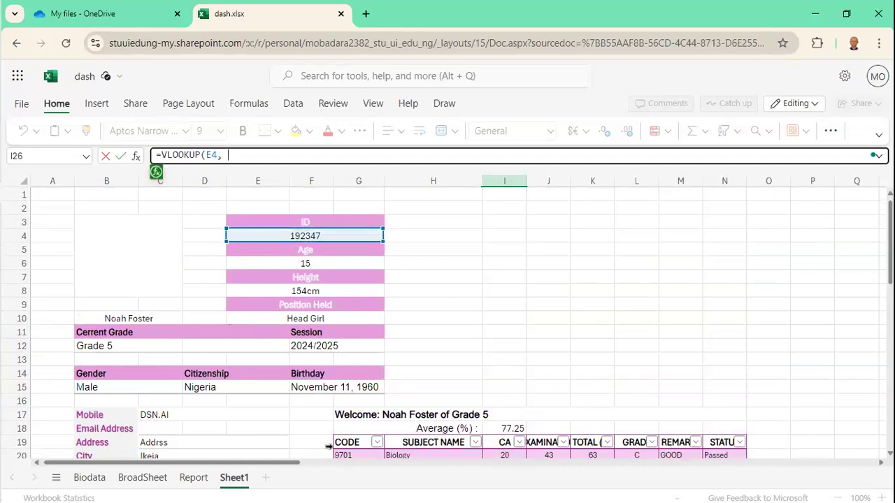
Finish I26 as =VLOOKUP(E4,'BroadSheet'!A8:Z38,'BroadSheet'!L8,0), which returns #REF!
{"action": "left_click", "coordinate": [157, 479]}
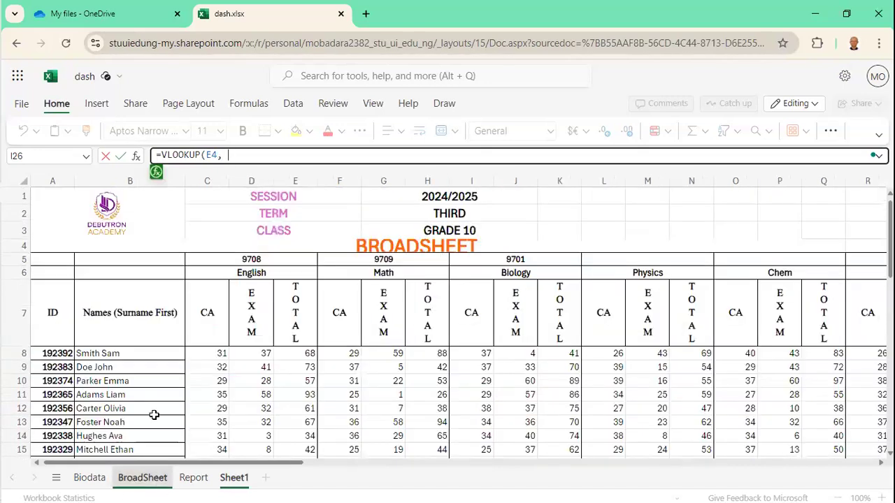
{"action": "left_click", "coordinate": [53, 354]}
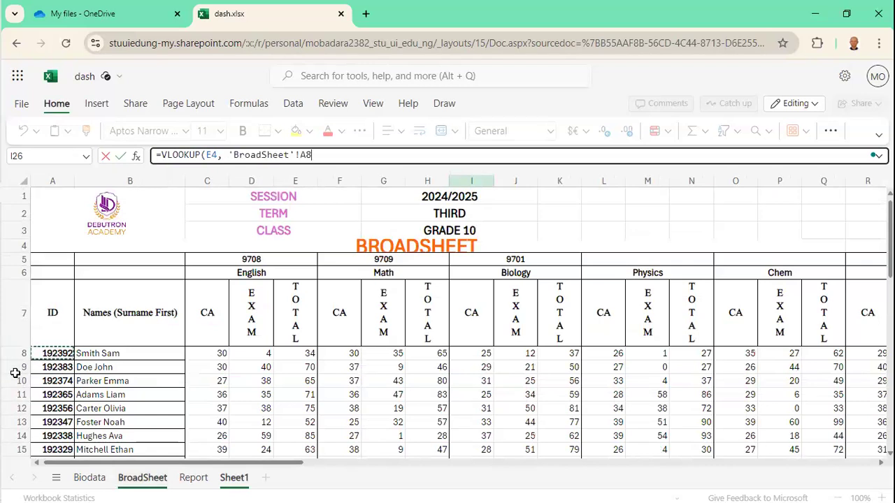
{"action": "left_click_drag", "start_coordinate": [53, 353], "coordinate": [56, 372]}
{"action": "mouse_move", "coordinate": [53, 440]}
{"action": "left_mouse_down"}
{"action": "mouse_move", "coordinate": [883, 439]}
{"action": "mouse_move", "coordinate": [787, 440]}
{"action": "left_mouse_up"}
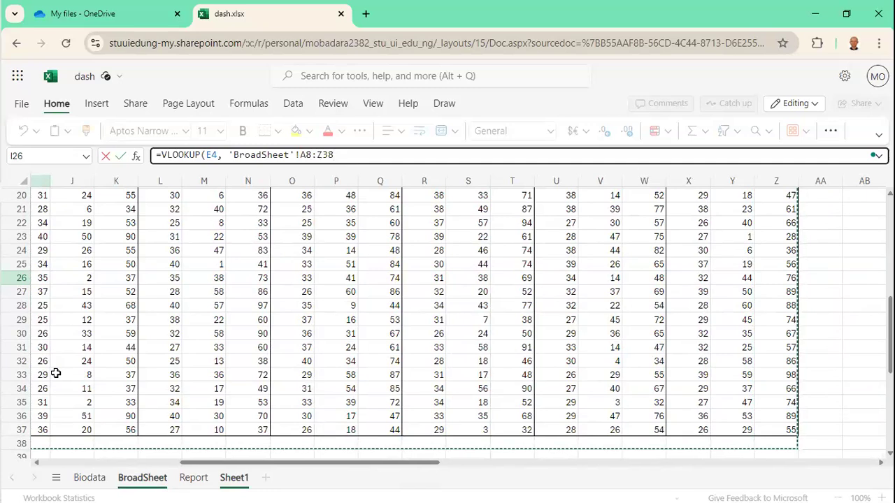
{"action": "type", "text": ","}
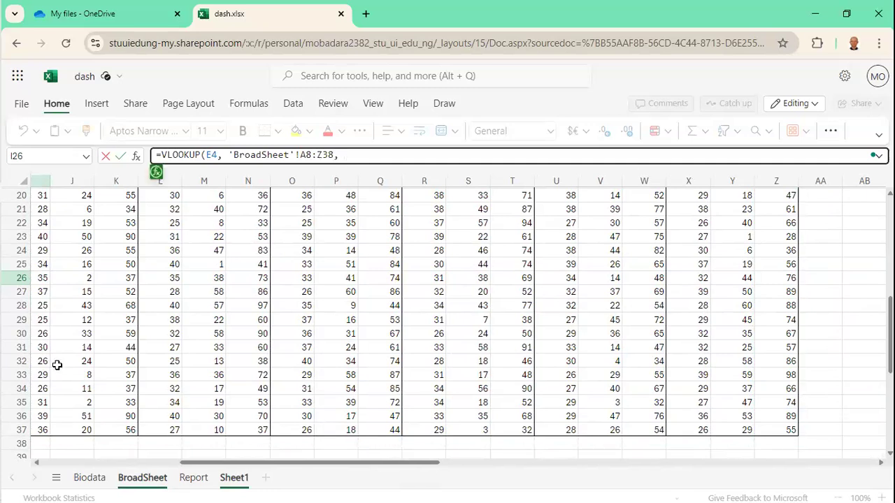
{"action": "left_click_drag", "start_coordinate": [258, 470], "coordinate": [84, 467]}
{"action": "scroll", "coordinate": [124, 367], "scroll_direction": "up", "scroll_amount": 1}
{"action": "scroll", "coordinate": [125, 368], "scroll_direction": "up", "scroll_amount": 5}
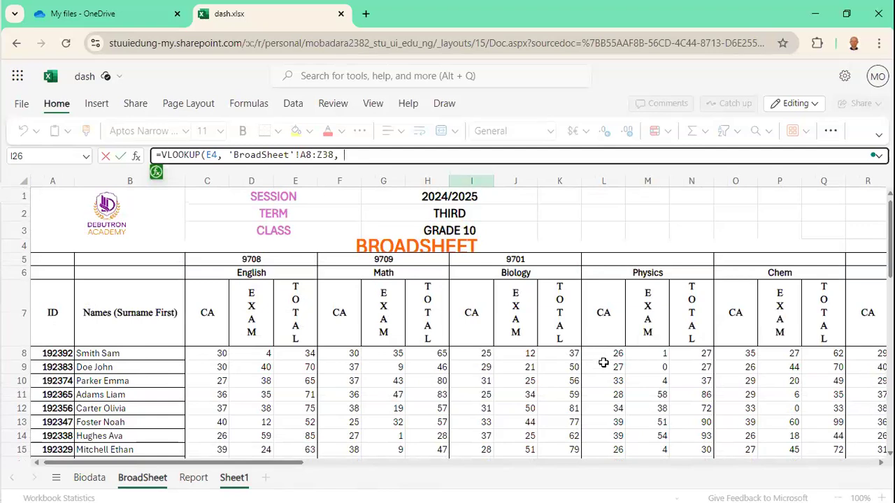
{"action": "left_click", "coordinate": [612, 353]}
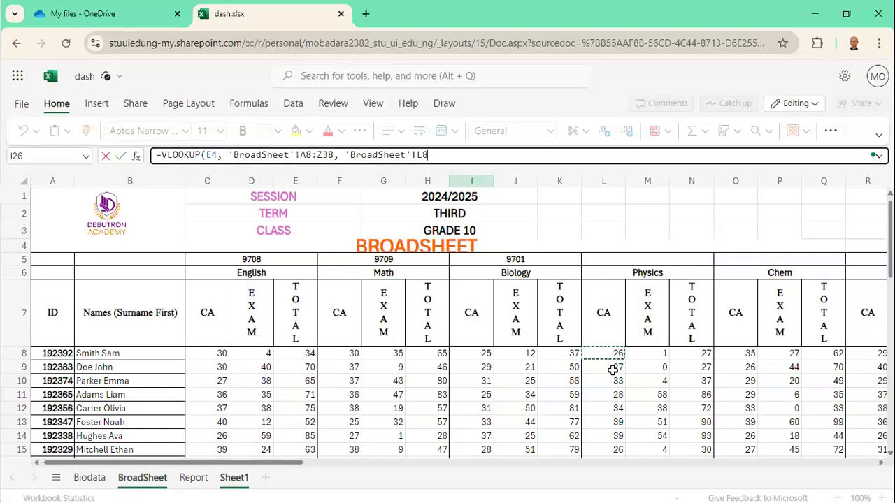
{"action": "type", "text": ","}
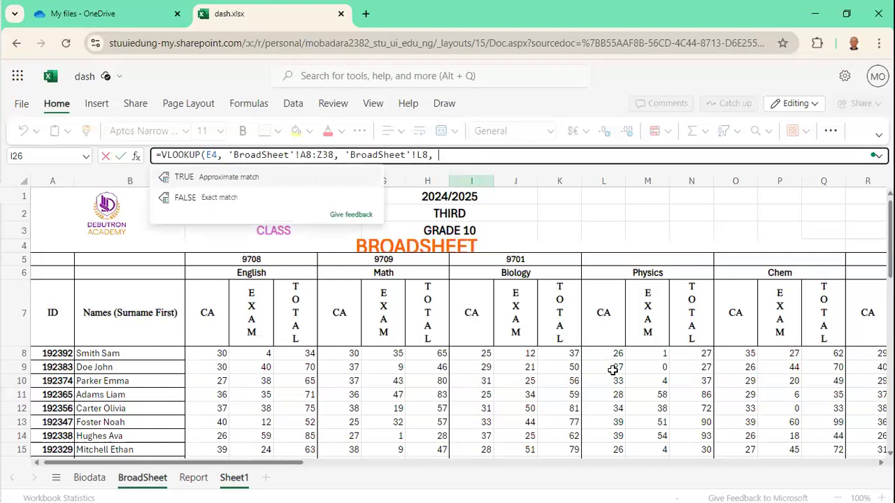
{"action": "type", "text": " 0)"}
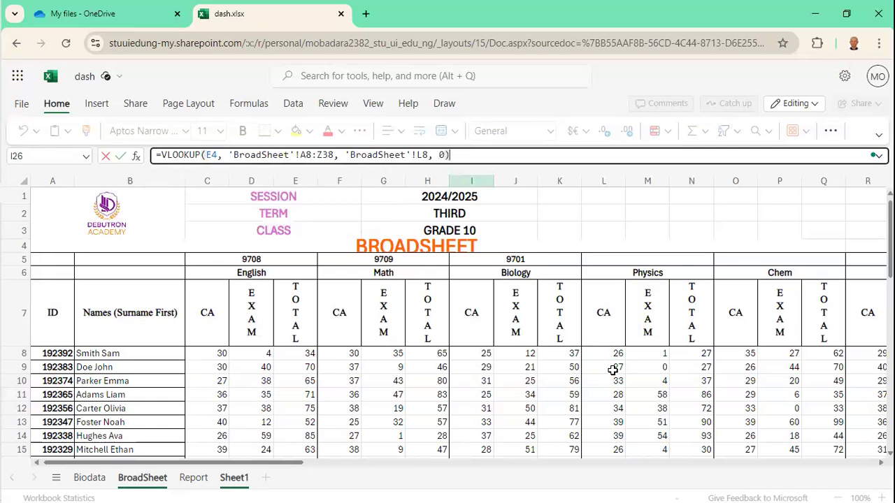
{"action": "key", "text": "Return"}
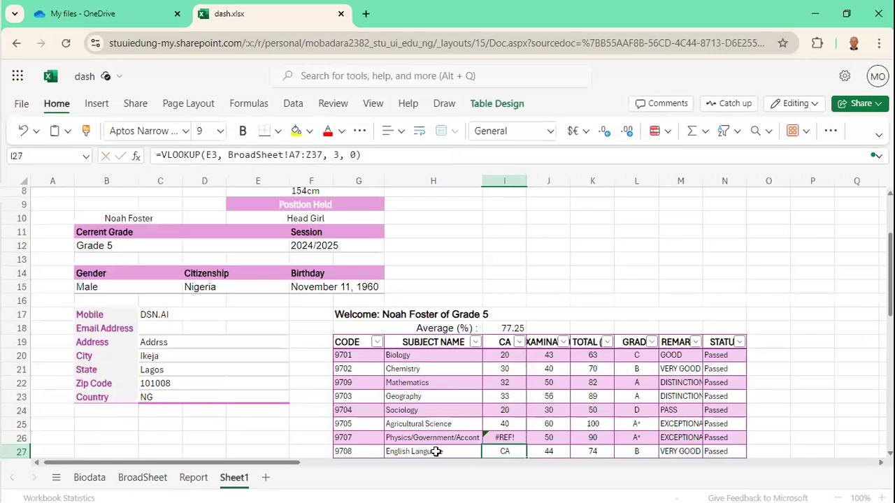
Inspect the #REF! VLOOKUP formula in I26, then check the BroadSheet columns before returning to Sheet1
{"action": "key", "text": "Up"}
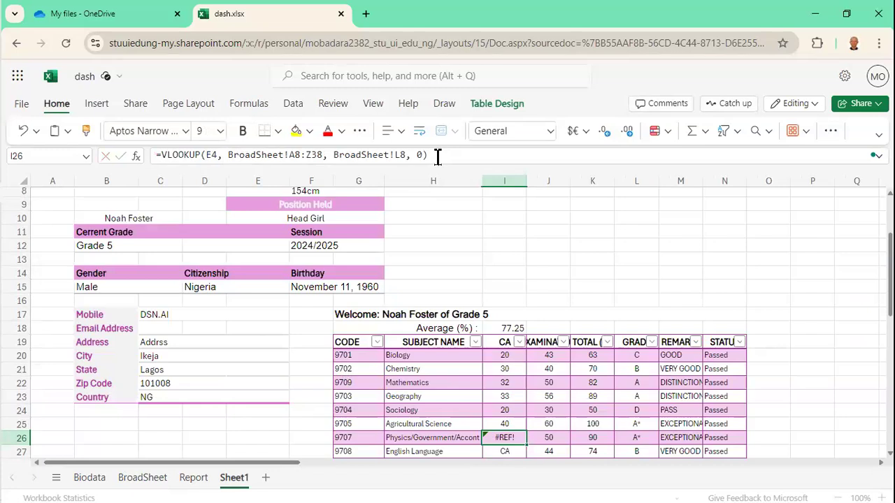
{"action": "left_click", "coordinate": [437, 157]}
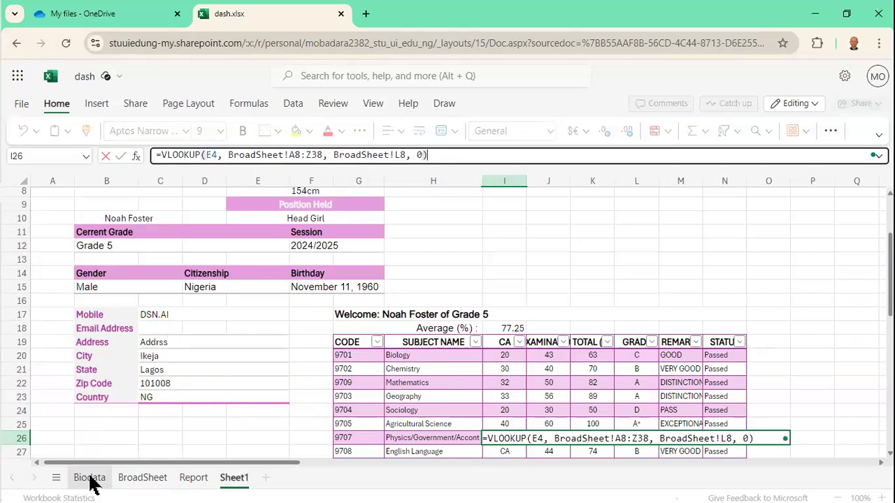
{"action": "left_click", "coordinate": [129, 481]}
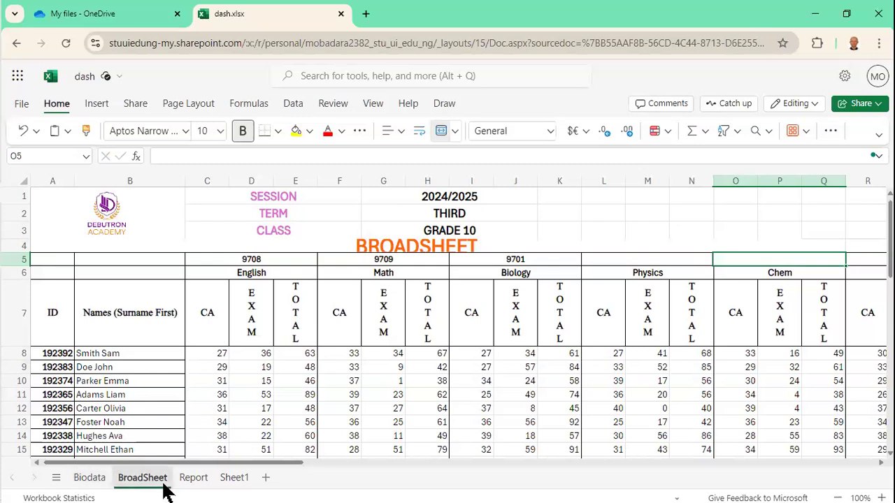
{"action": "left_click", "coordinate": [235, 477]}
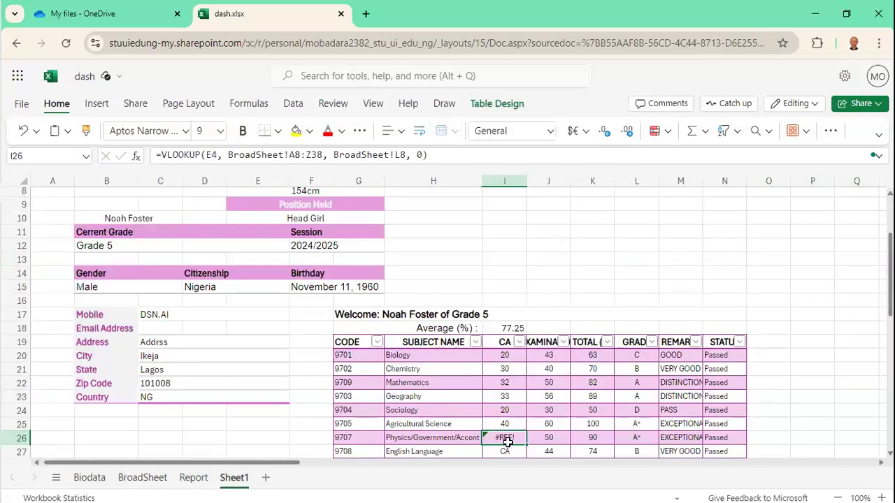
Replace BroadSheet!L8 with column index 12 in the I26 VLOOKUP so Physics CA shows 36
{"action": "left_click", "coordinate": [446, 155]}
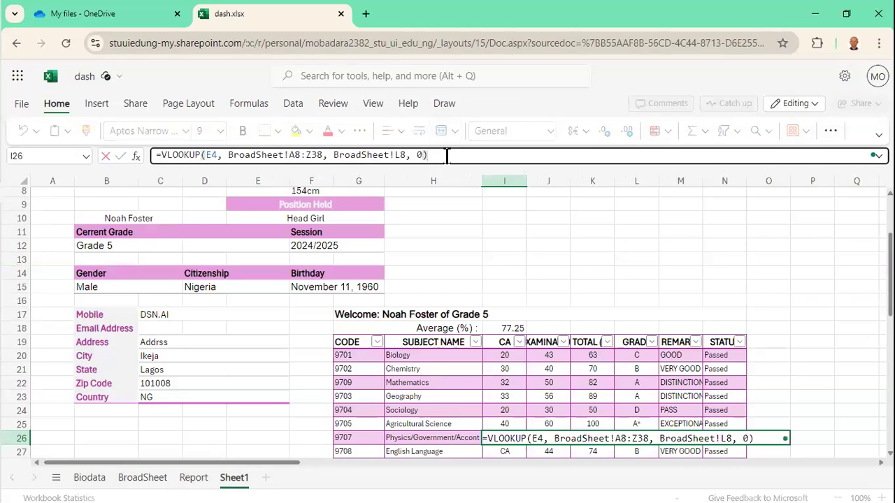
{"action": "key", "text": "Left"}
{"action": "key", "text": "BackSpace"}
{"action": "key", "text": "BackSpace"}
{"action": "key", "text": "BackSpace"}
{"action": "key", "text": "BackSpace"}
{"action": "key", "text": "BackSpace"}
{"action": "key", "text": "BackSpace"}
{"action": "key", "text": "BackSpace"}
{"action": "key", "text": "BackSpace"}
{"action": "key", "text": "BackSpace"}
{"action": "key", "text": "BackSpace"}
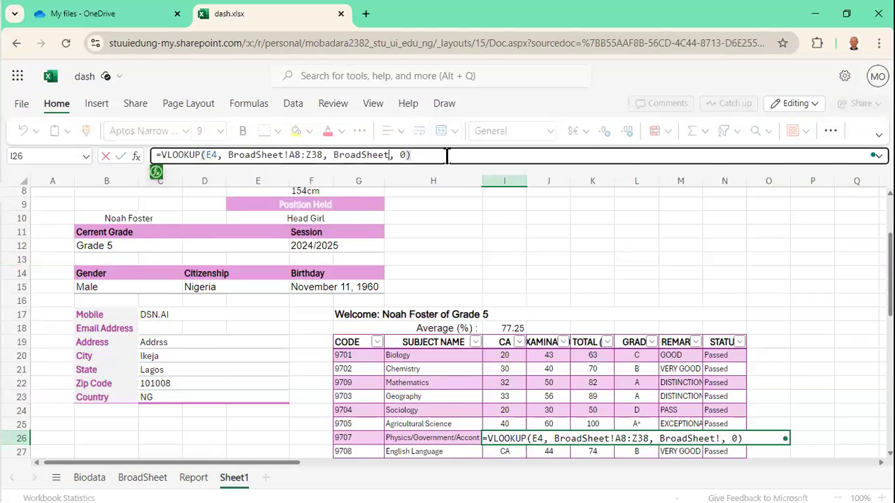
{"action": "key", "text": "BackSpace"}
{"action": "key", "text": "BackSpace"}
{"action": "key", "text": "BackSpace"}
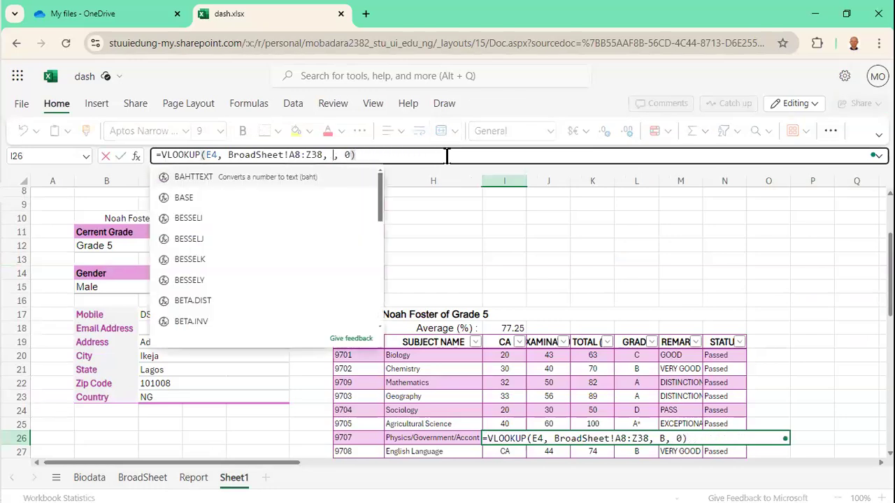
{"action": "type", "text": "12"}
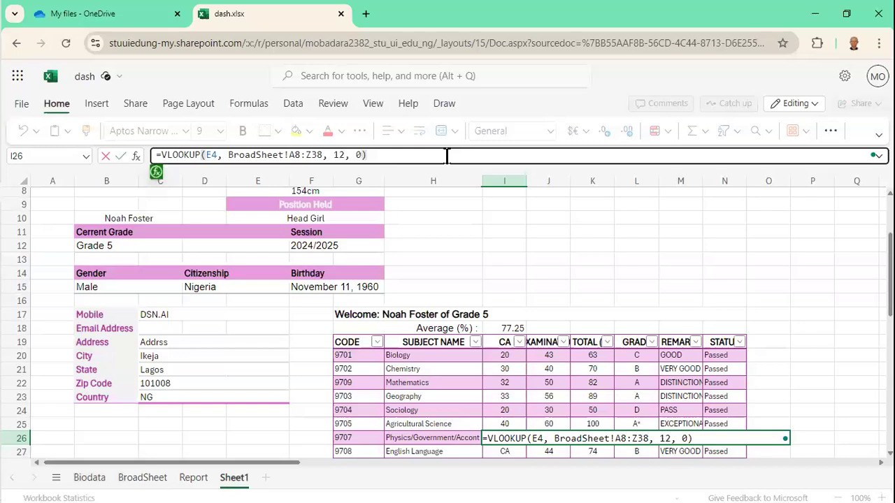
{"action": "key", "text": "Return"}
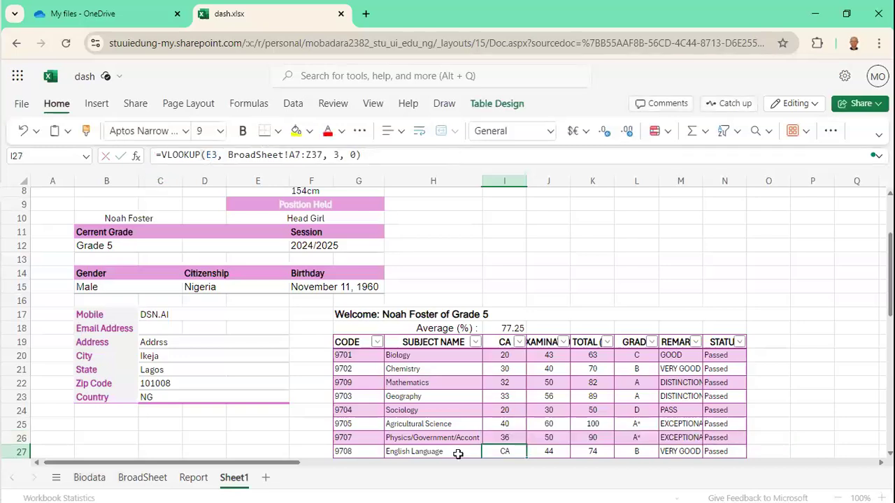
{"action": "key", "text": "Up"}
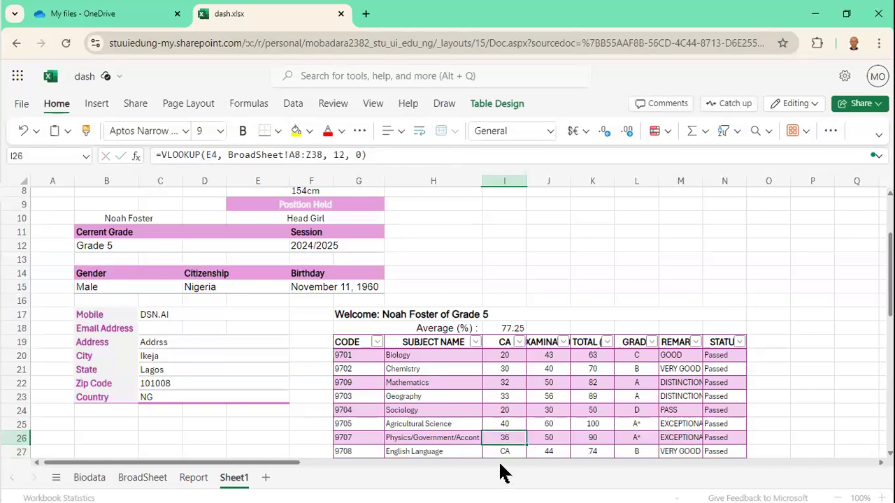
Review BroadSheet's Physics formulas: CA uses RANDBETWEEN(25, 40) and exam uses RANDBETWEEN(0,60)
{"action": "left_click", "coordinate": [191, 479]}
{"action": "left_click", "coordinate": [165, 484]}
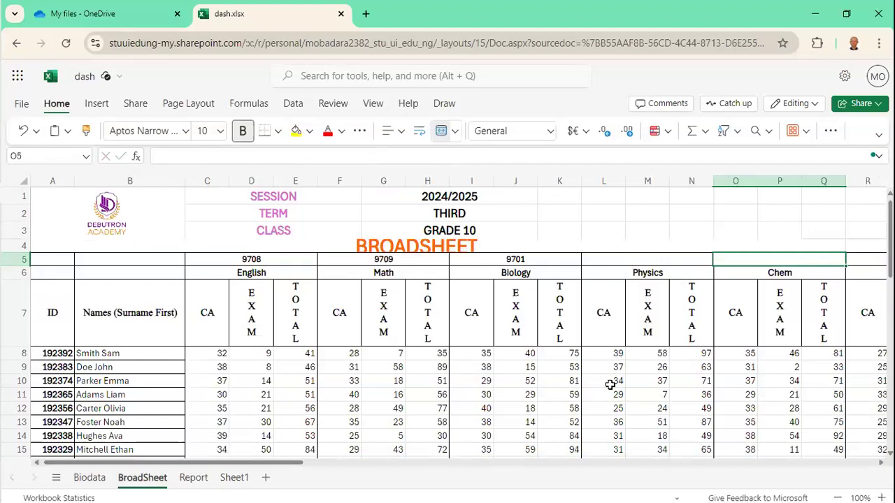
{"action": "left_click", "coordinate": [610, 355]}
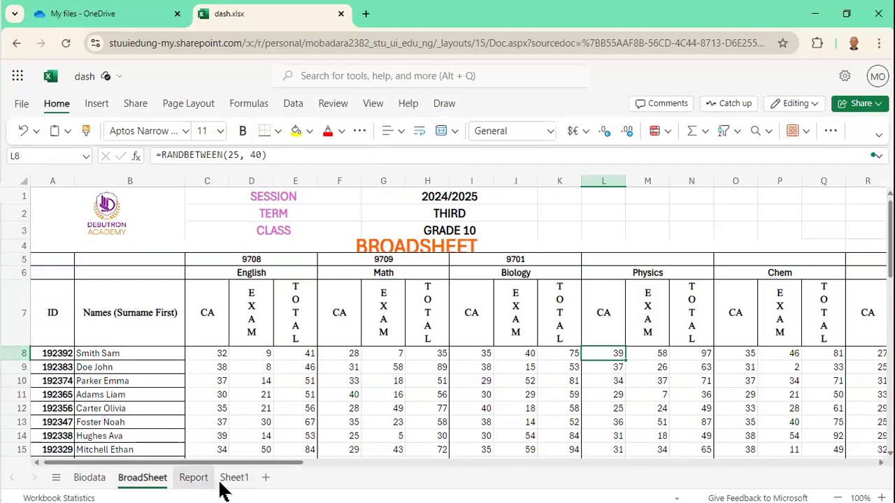
{"action": "left_click", "coordinate": [243, 481]}
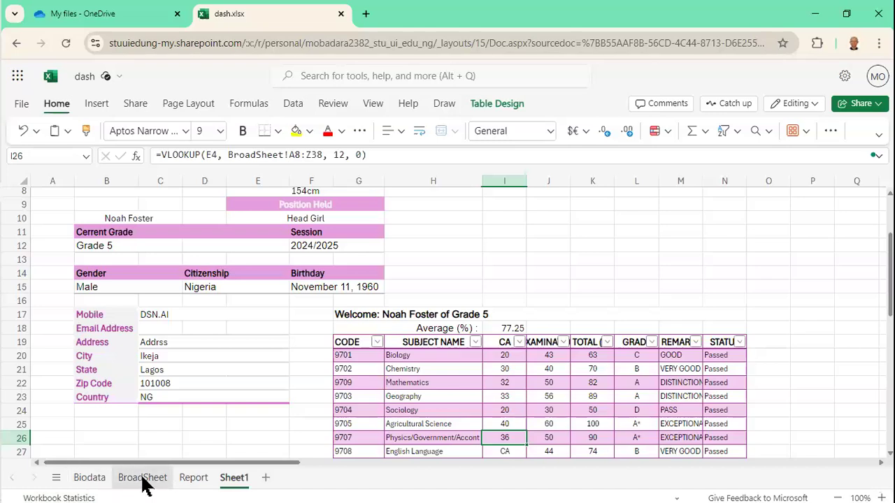
{"action": "left_click", "coordinate": [156, 481]}
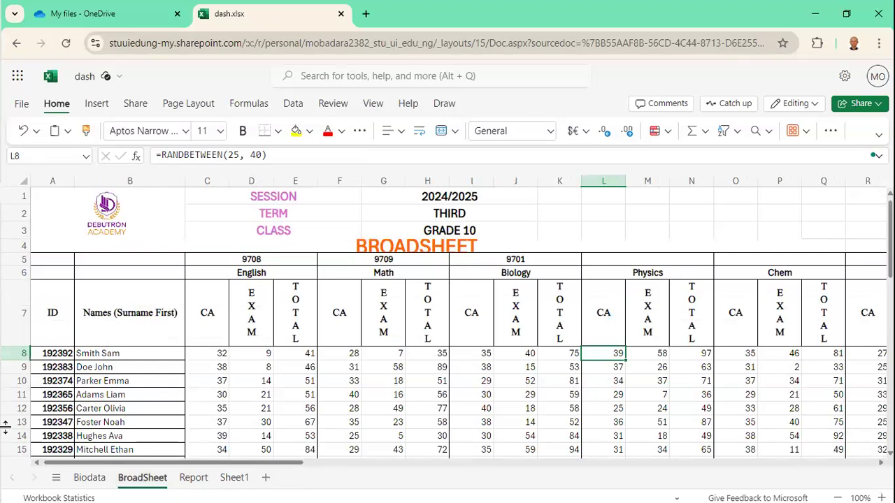
{"action": "left_click", "coordinate": [655, 357]}
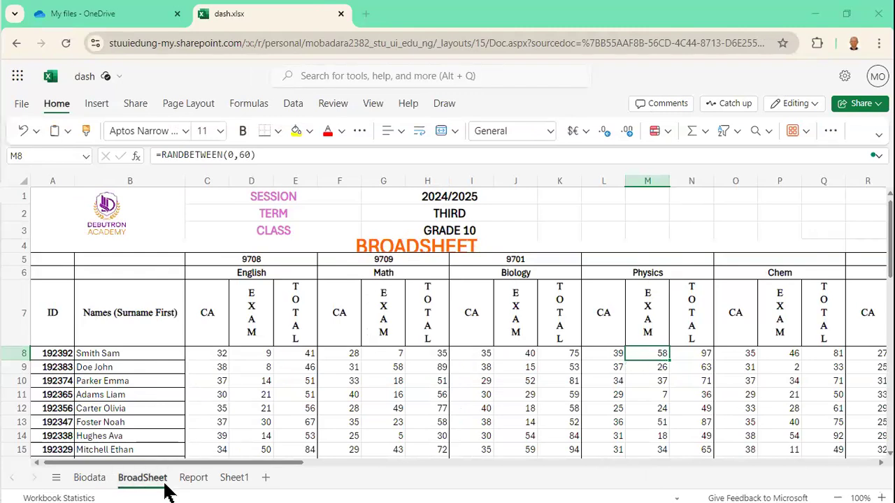
Copy the Physics CA VLOOKUP formula from I26 on the Sheet1 report card
{"action": "left_click", "coordinate": [235, 481]}
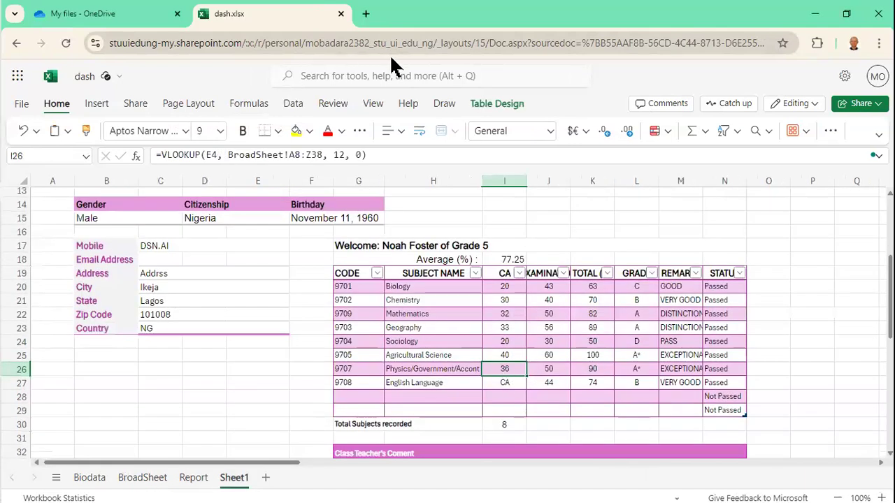
{"action": "left_click", "coordinate": [377, 155]}
{"action": "key", "text": "ctrl+a"}
{"action": "key", "text": "ctrl+c"}
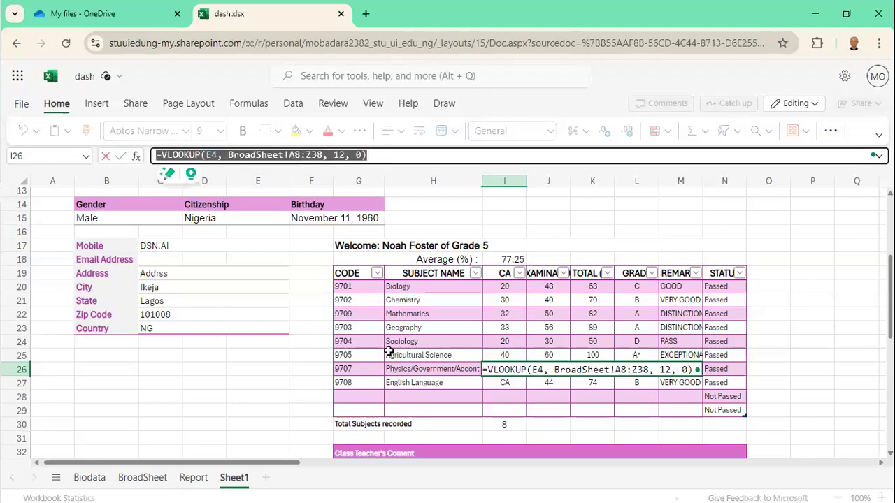
{"action": "key", "text": "Return"}
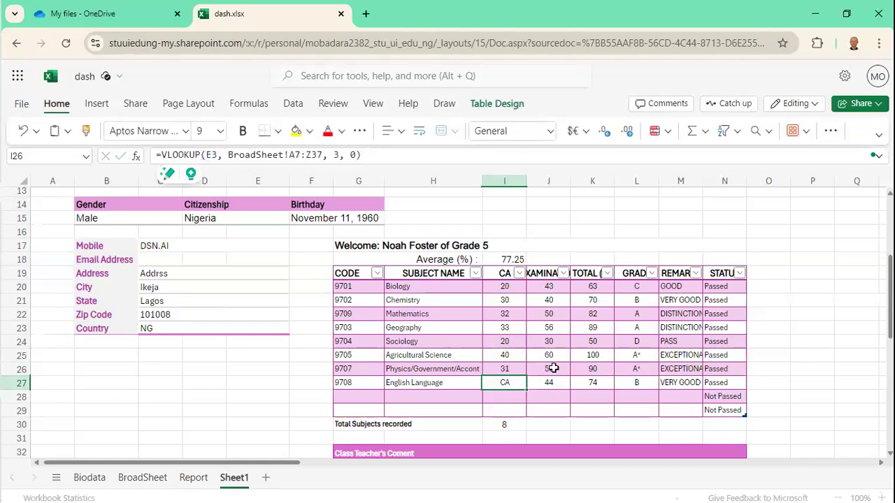
Replace J26's value 50 with the lookup using column index 13, showing 37 and total 90
{"action": "left_click", "coordinate": [553, 369]}
{"action": "left_click", "coordinate": [259, 154]}
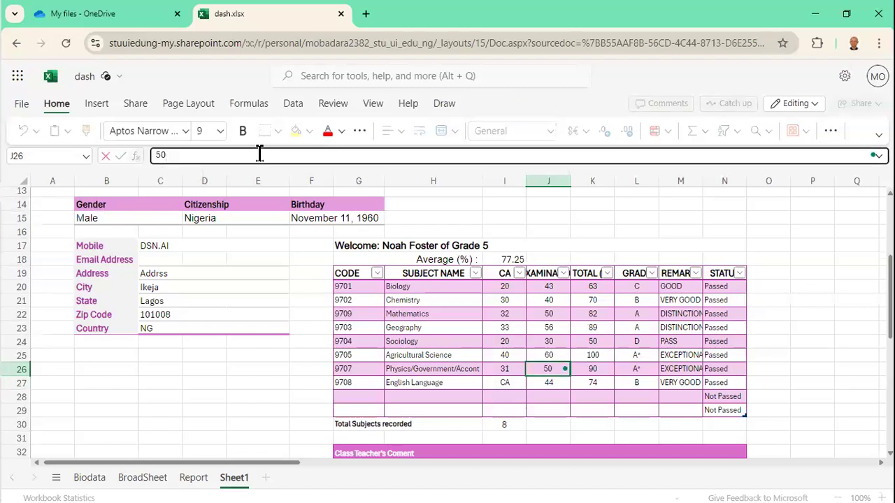
{"action": "key", "text": "ctrl+a"}
{"action": "key", "text": "ctrl+v"}
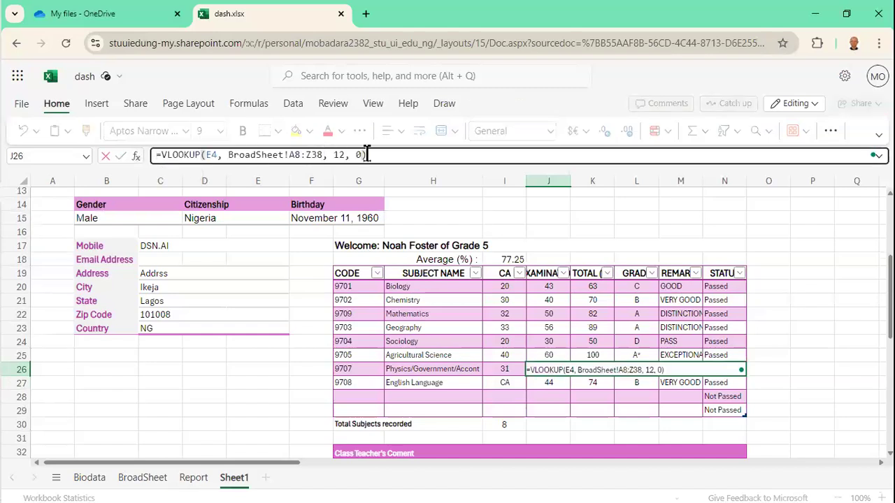
{"action": "key", "text": "Left"}
{"action": "key", "text": "Left"}
{"action": "key", "text": "Left"}
{"action": "key", "text": "BackSpace"}
{"action": "type", "text": "3"}
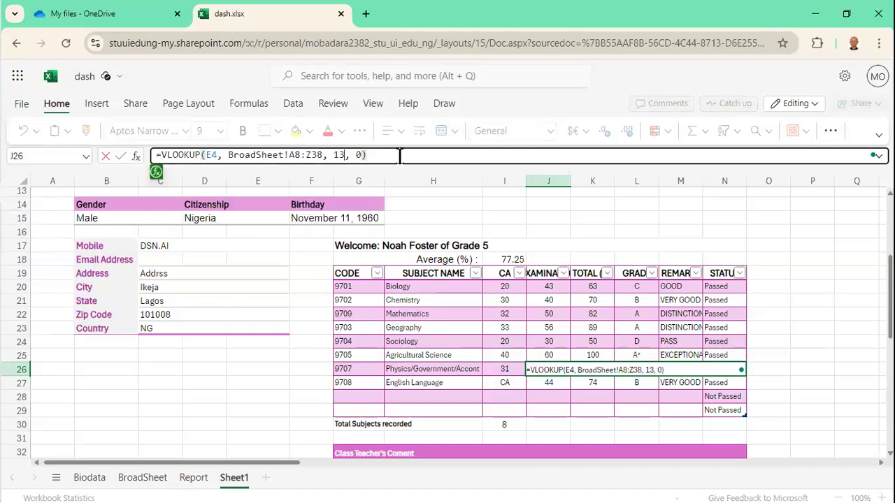
{"action": "key", "text": "Return"}
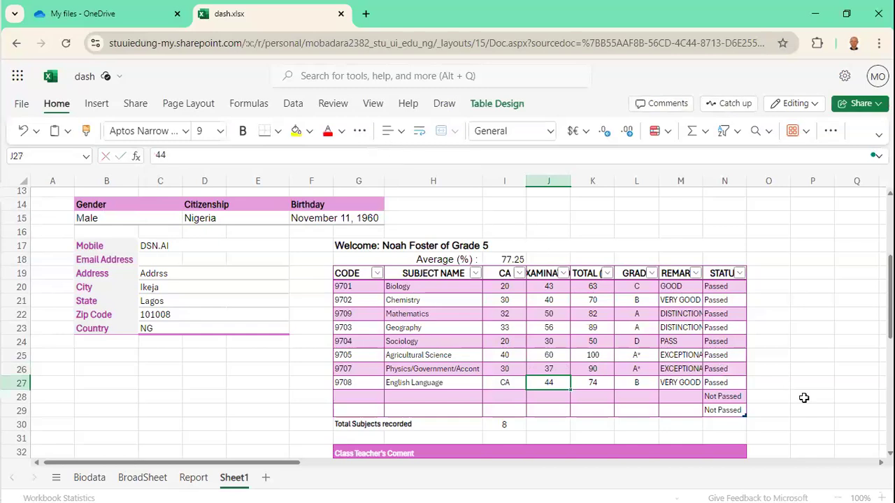
{"action": "left_click", "coordinate": [599, 370]}
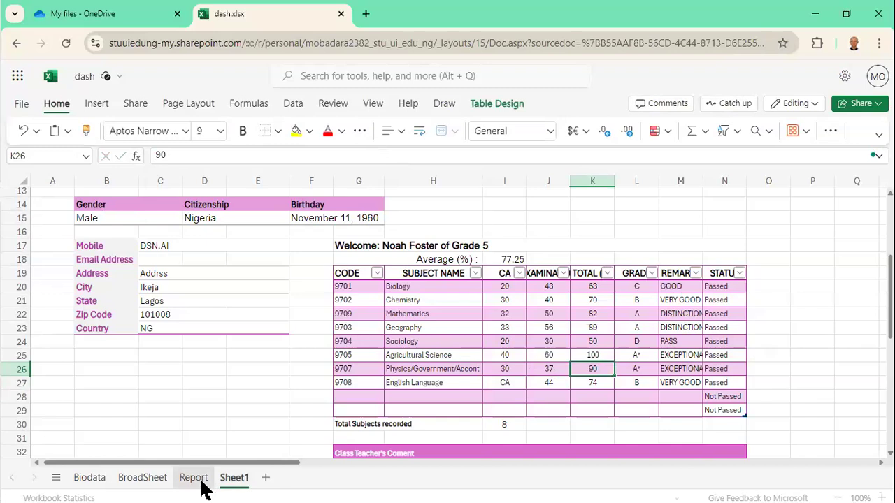
Look over the Report and BroadSheet sheets, then return to the Sheet1 report card
{"action": "left_click", "coordinate": [194, 479]}
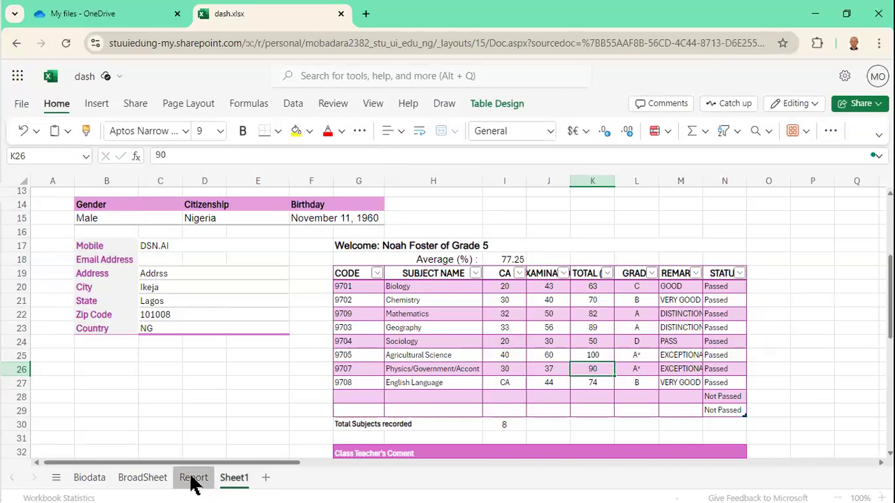
{"action": "left_click", "coordinate": [146, 479]}
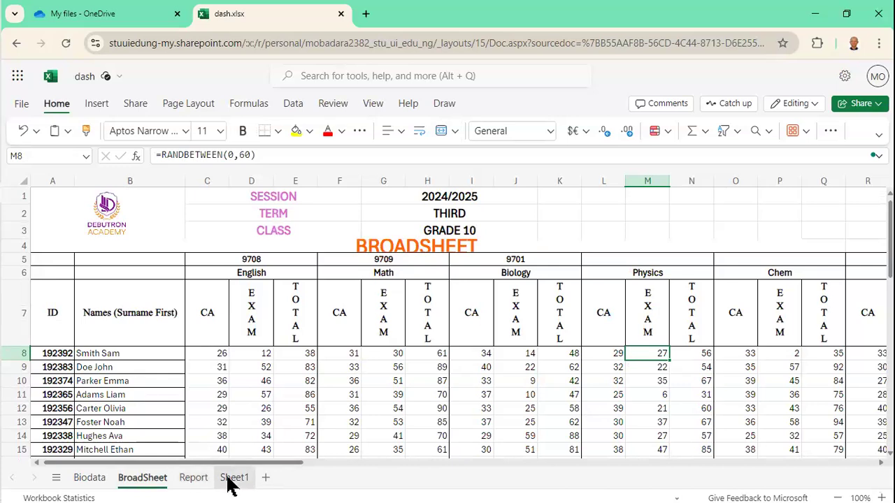
{"action": "left_click", "coordinate": [235, 477]}
{"action": "scroll", "coordinate": [309, 266], "scroll_direction": "down", "scroll_amount": 2}
{"action": "scroll", "coordinate": [305, 273], "scroll_direction": "up", "scroll_amount": 6}
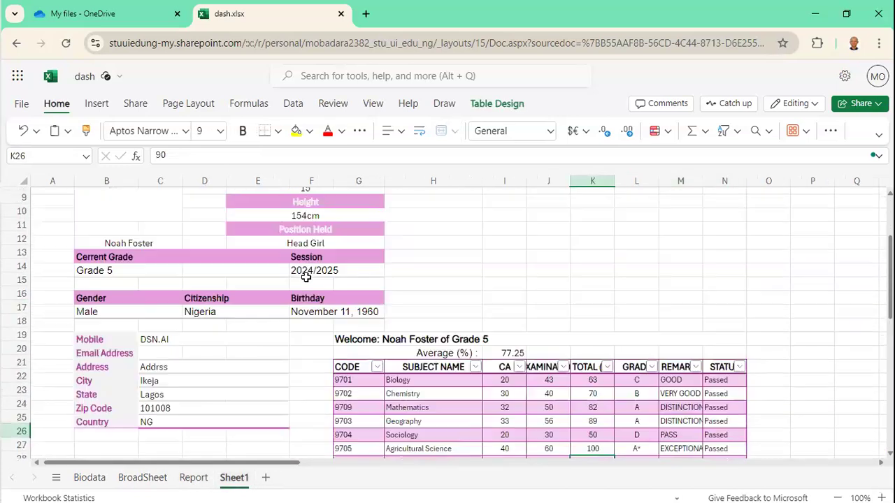
{"action": "left_click", "coordinate": [369, 238]}
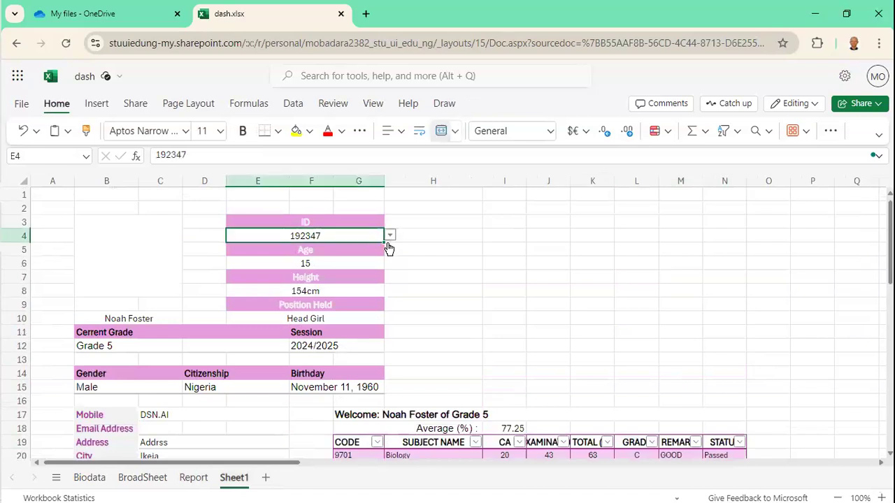
{"action": "left_click", "coordinate": [389, 237]}
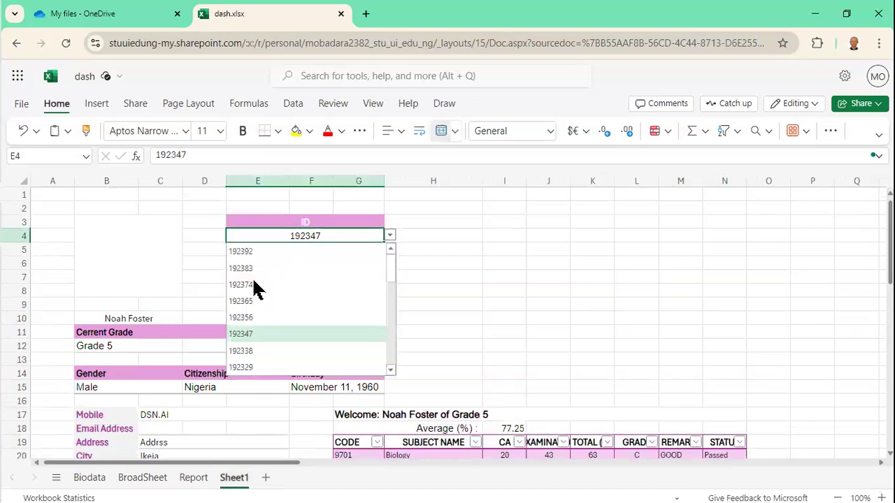
{"action": "left_click", "coordinate": [258, 252]}
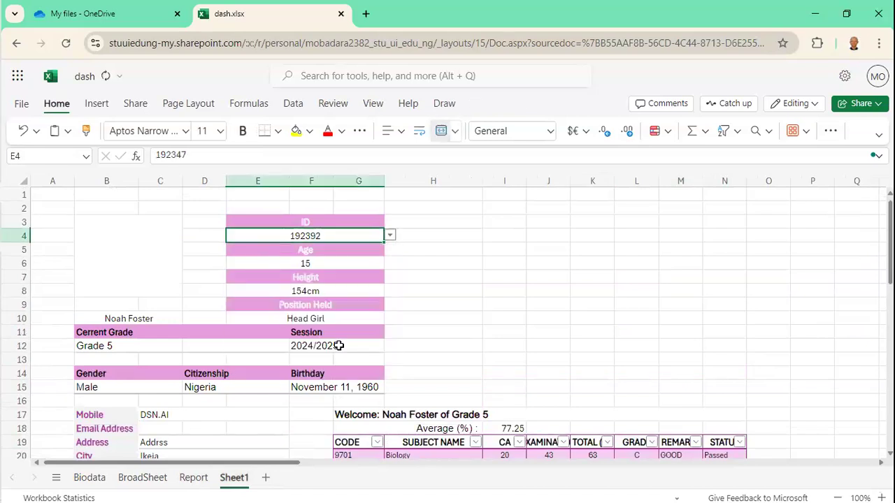
{"action": "scroll", "coordinate": [339, 350], "scroll_direction": "down", "scroll_amount": 2}
{"action": "scroll", "coordinate": [343, 358], "scroll_direction": "down", "scroll_amount": 4}
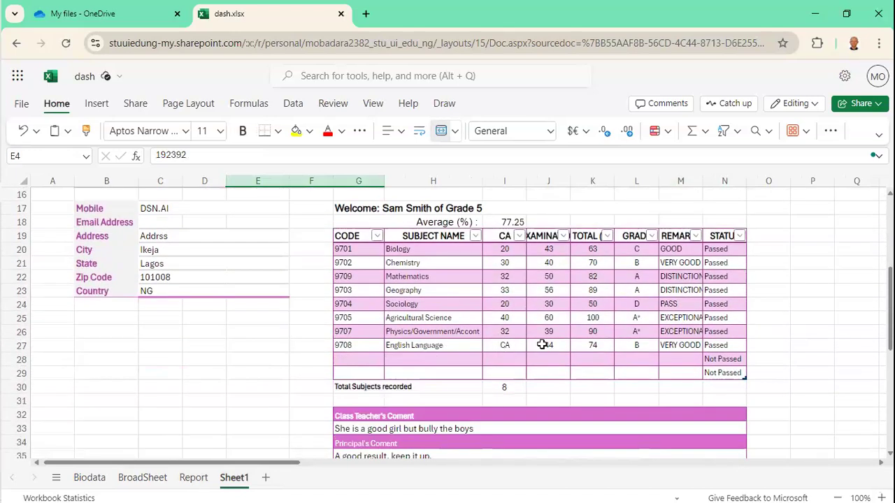
{"action": "left_click", "coordinate": [141, 478]}
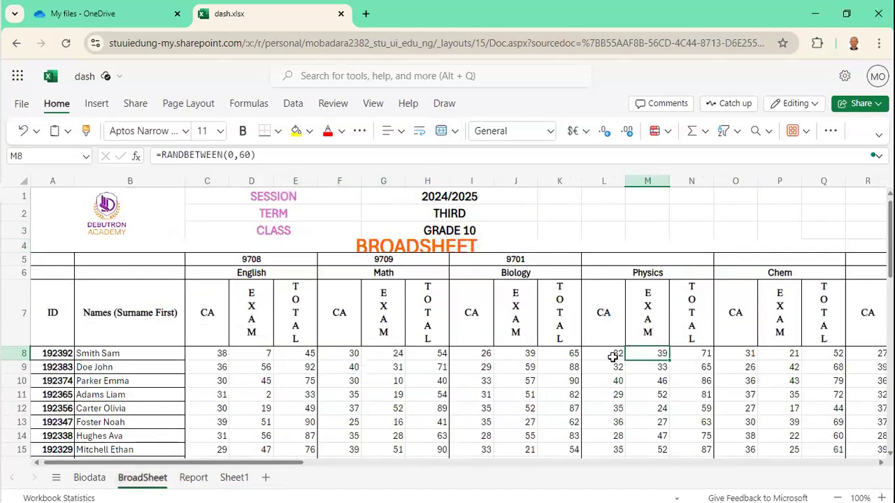
Inspect BroadSheet's L8 and M8 Physics formulas and the Report charts, then return to Sheet1
{"action": "left_click", "coordinate": [614, 354]}
{"action": "left_click", "coordinate": [665, 355]}
{"action": "left_click", "coordinate": [194, 481]}
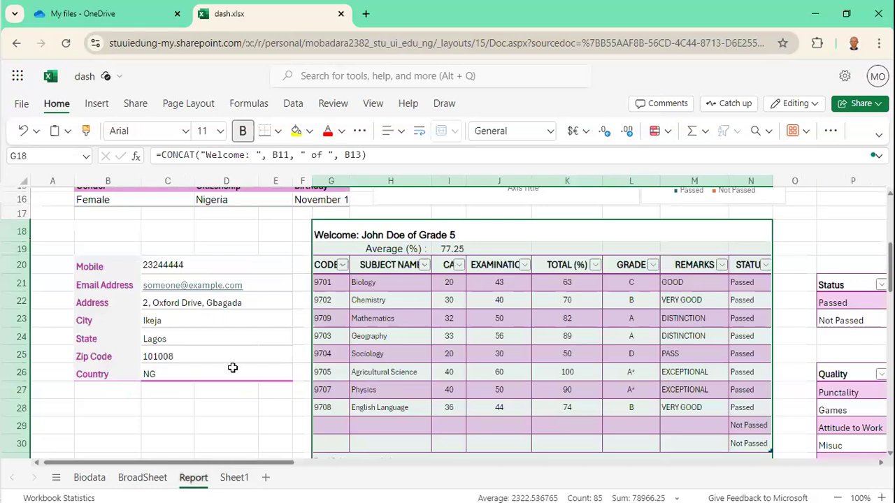
{"action": "scroll", "coordinate": [248, 347], "scroll_direction": "up", "scroll_amount": 5}
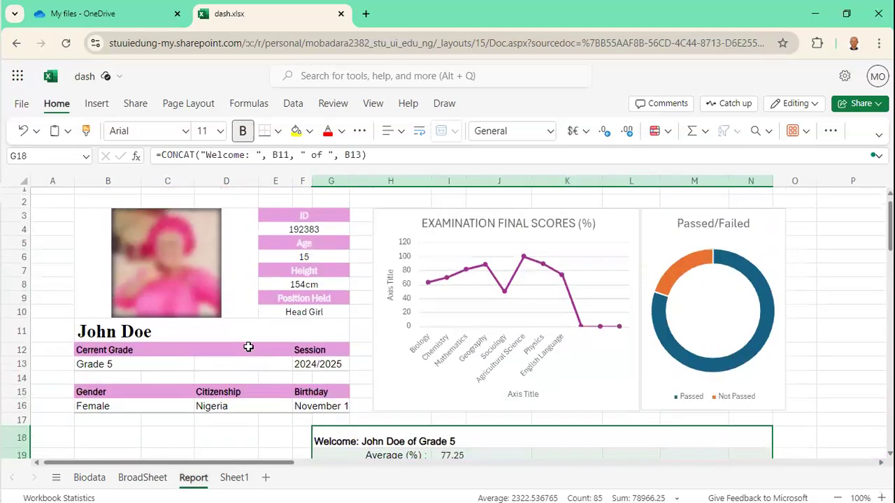
{"action": "left_click", "coordinate": [234, 478]}
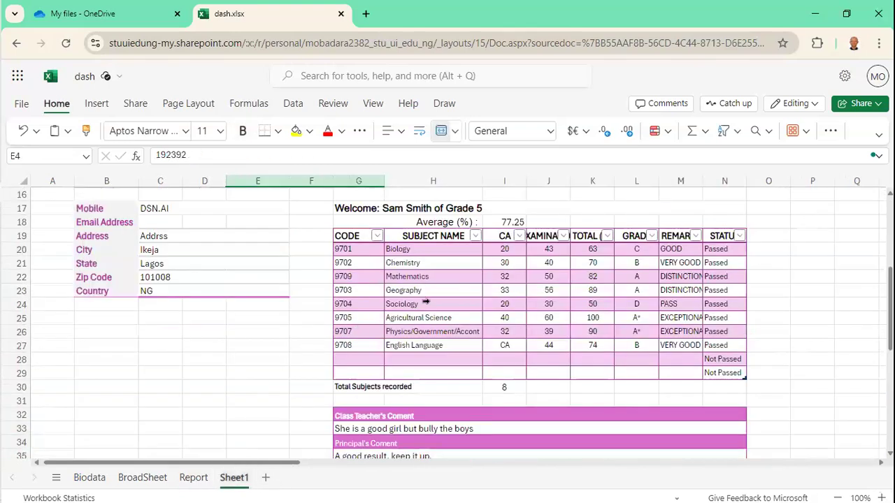
{"action": "left_click", "coordinate": [504, 334]}
{"action": "left_click", "coordinate": [544, 335]}
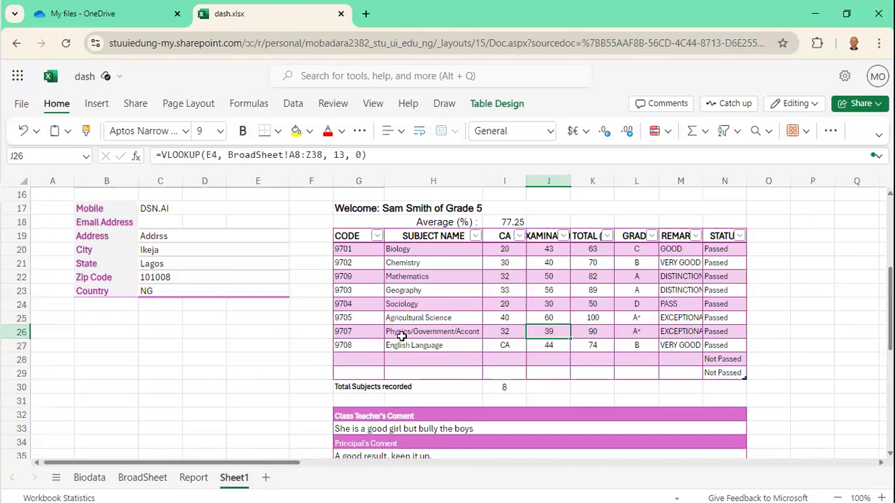
{"action": "scroll", "coordinate": [402, 336], "scroll_direction": "up", "scroll_amount": 3}
{"action": "scroll", "coordinate": [409, 361], "scroll_direction": "down", "scroll_amount": 8}
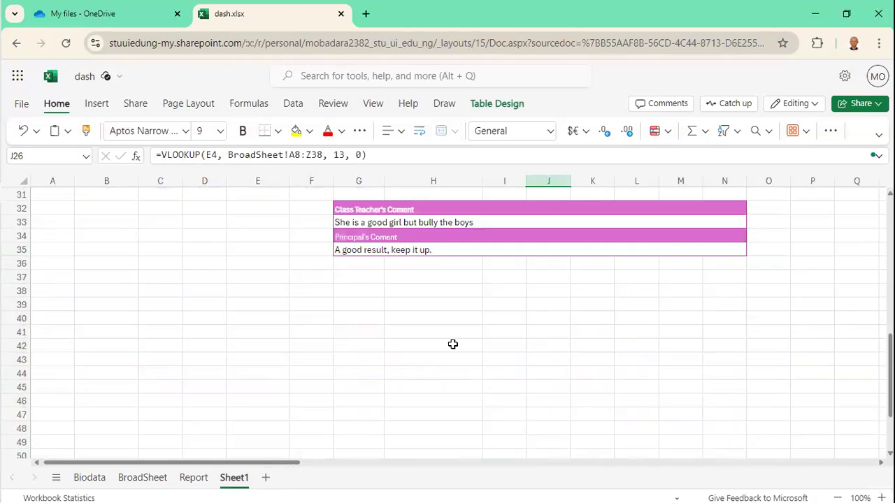
{"action": "scroll", "coordinate": [453, 344], "scroll_direction": "up", "scroll_amount": 5}
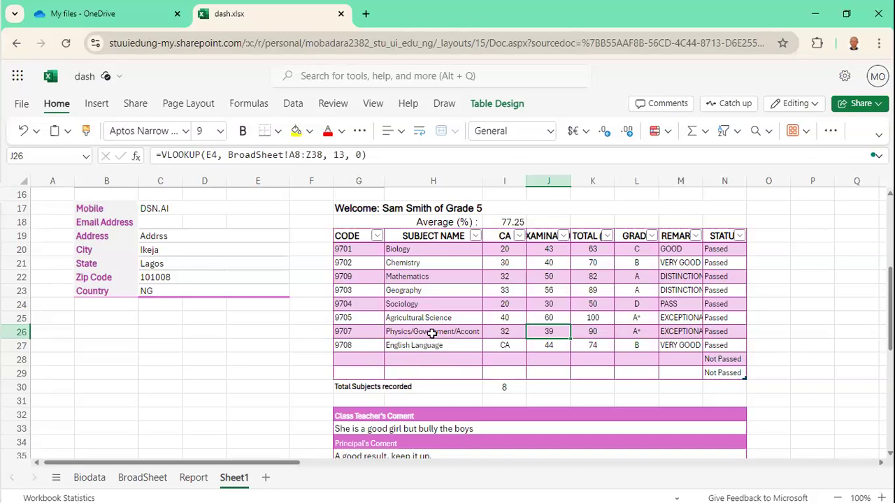
{"action": "left_click", "coordinate": [348, 334]}
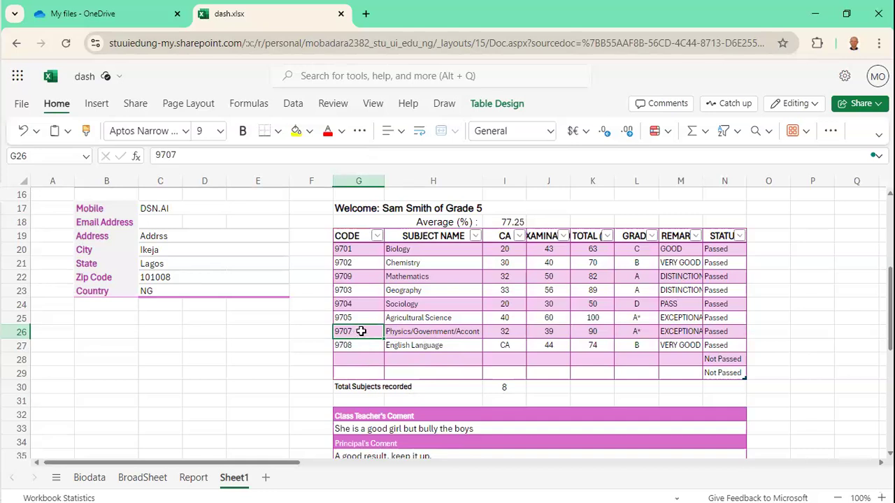
{"action": "left_click", "coordinate": [468, 334]}
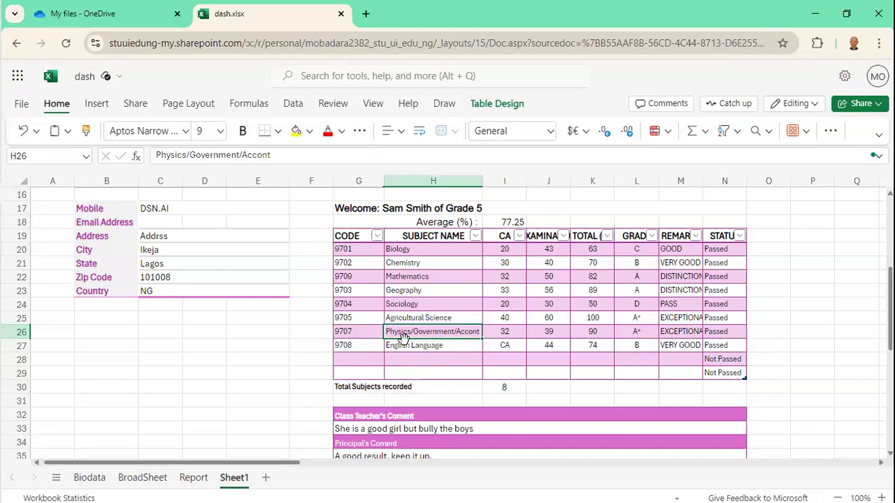
{"action": "scroll", "coordinate": [458, 349], "scroll_direction": "up", "scroll_amount": 3}
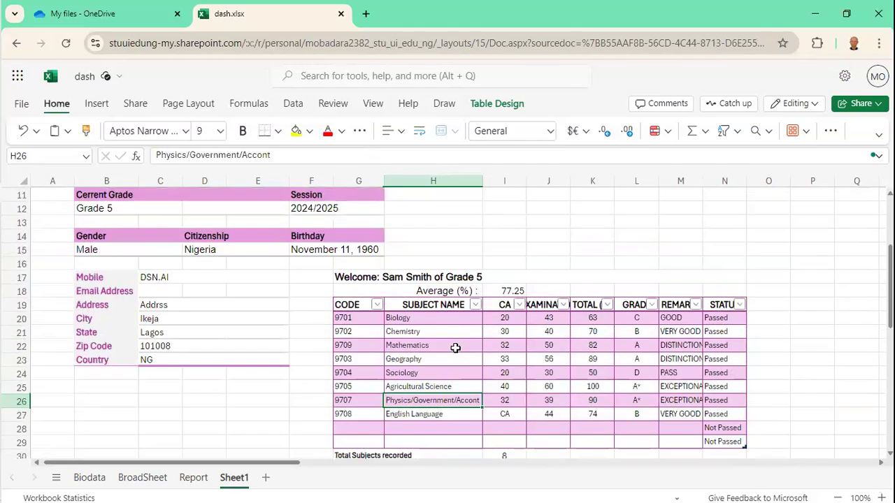
{"action": "scroll", "coordinate": [457, 355], "scroll_direction": "down", "scroll_amount": 3}
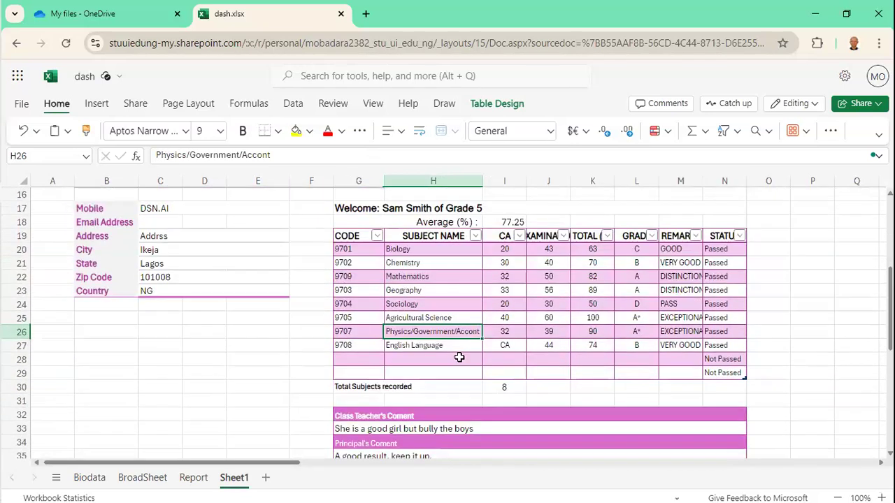
{"action": "left_click", "coordinate": [446, 254]}
{"action": "key", "text": "Down"}
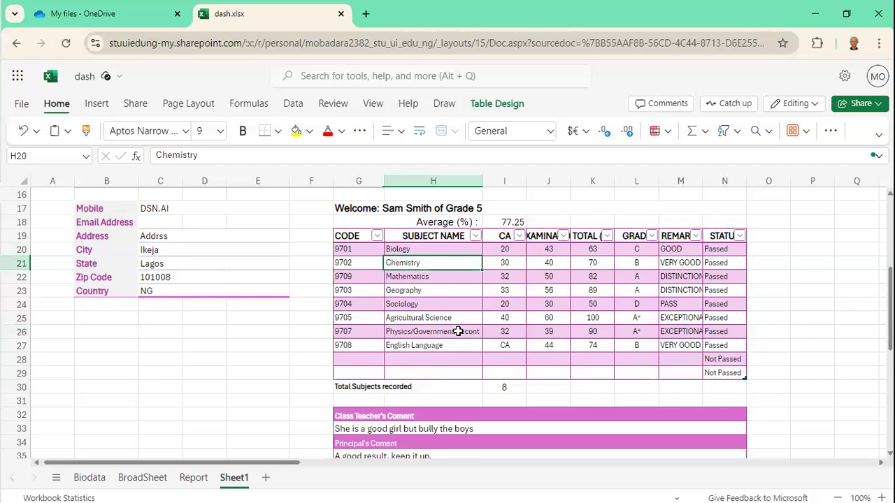
{"action": "key", "text": "Down"}
{"action": "key", "text": "Down"}
{"action": "key", "text": "Down"}
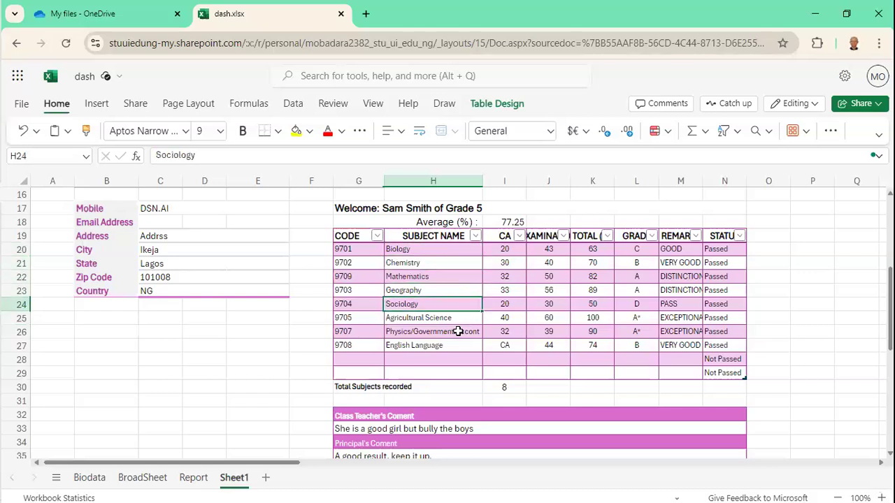
{"action": "key", "text": "Up"}
{"action": "key", "text": "Up"}
{"action": "key", "text": "Up"}
{"action": "key", "text": "Up"}
{"action": "key", "text": "Down"}
{"action": "key", "text": "Down"}
{"action": "key", "text": "Down"}
{"action": "key", "text": "Down"}
{"action": "key", "text": "Down"}
{"action": "key", "text": "Down"}
{"action": "key", "text": "Down"}
{"action": "key", "text": "Down"}
{"action": "key", "text": "Down"}
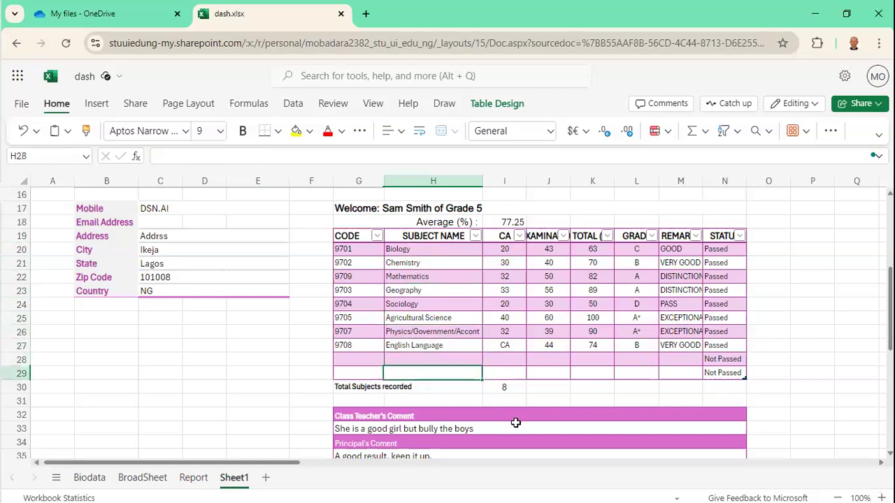
{"action": "key", "text": "Up"}
{"action": "key", "text": "Up"}
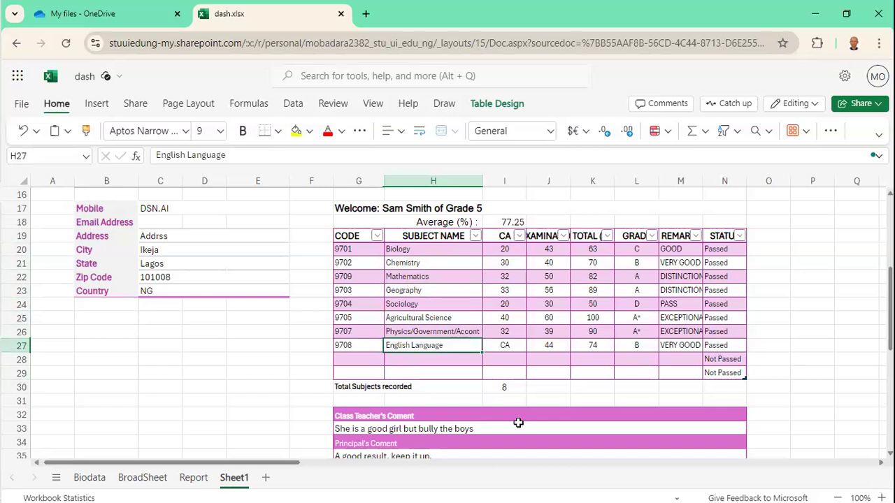
{"action": "key", "text": "Up"}
{"action": "key", "text": "Up"}
{"action": "key", "text": "Up"}
{"action": "key", "text": "Up"}
{"action": "key", "text": "Up"}
{"action": "key", "text": "Up"}
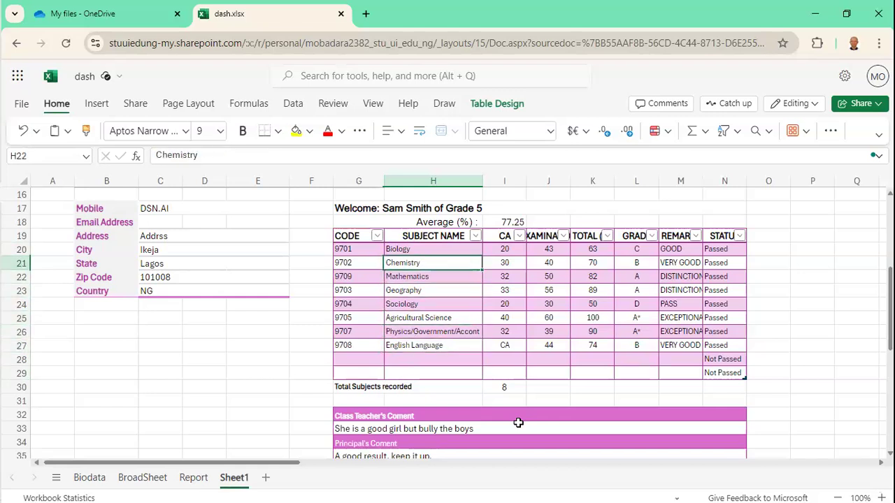
{"action": "key", "text": "Down"}
{"action": "key", "text": "Down"}
{"action": "key", "text": "Down"}
{"action": "key", "text": "Down"}
{"action": "key", "text": "Down"}
{"action": "key", "text": "Down"}
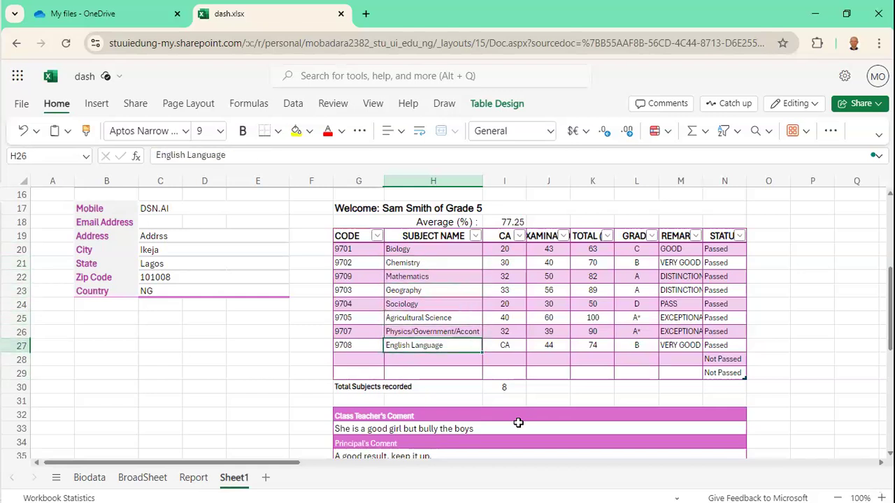
{"action": "key", "text": "Down"}
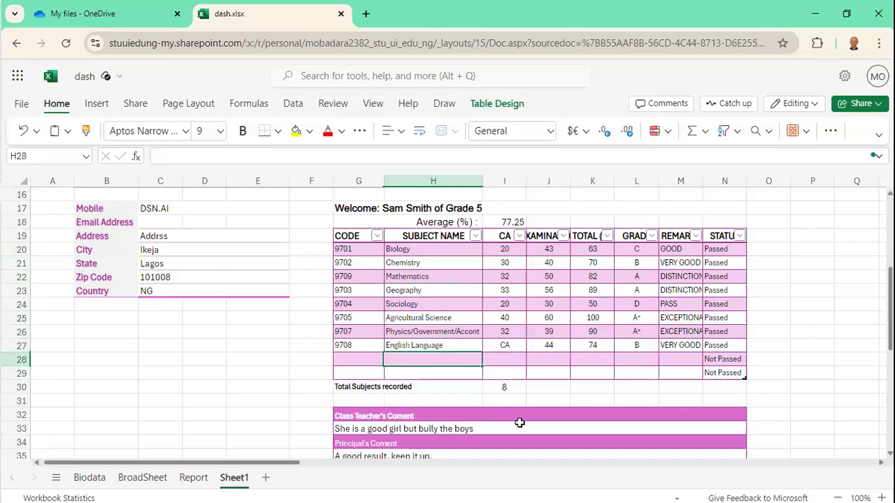
{"action": "left_click", "coordinate": [520, 423]}
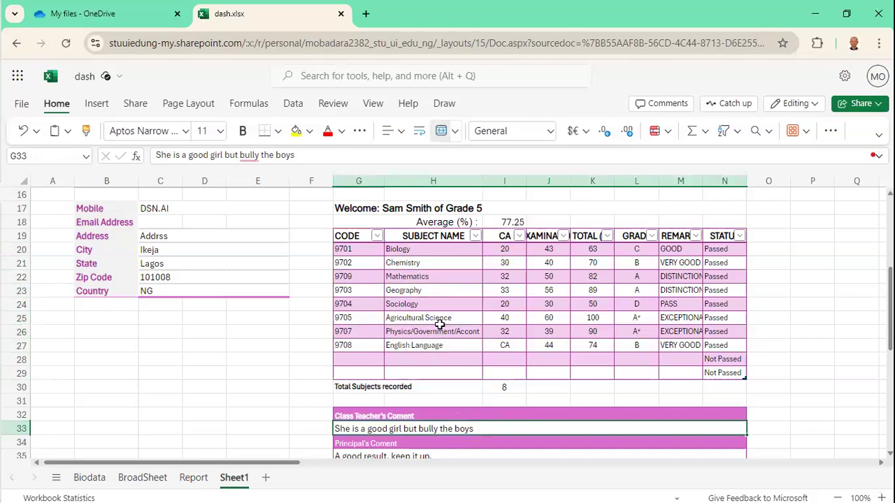
{"action": "key", "text": "Up"}
{"action": "scroll", "coordinate": [278, 338], "scroll_direction": "up", "scroll_amount": 5}
{"action": "scroll", "coordinate": [279, 338], "scroll_direction": "up", "scroll_amount": 3}
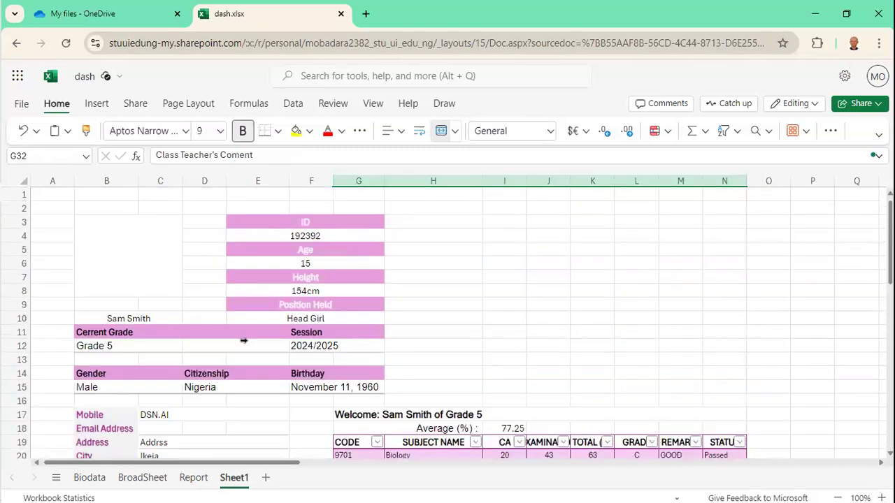
{"action": "scroll", "coordinate": [244, 340], "scroll_direction": "down", "scroll_amount": 5}
{"action": "left_click_drag", "start_coordinate": [75, 391], "coordinate": [126, 386]}
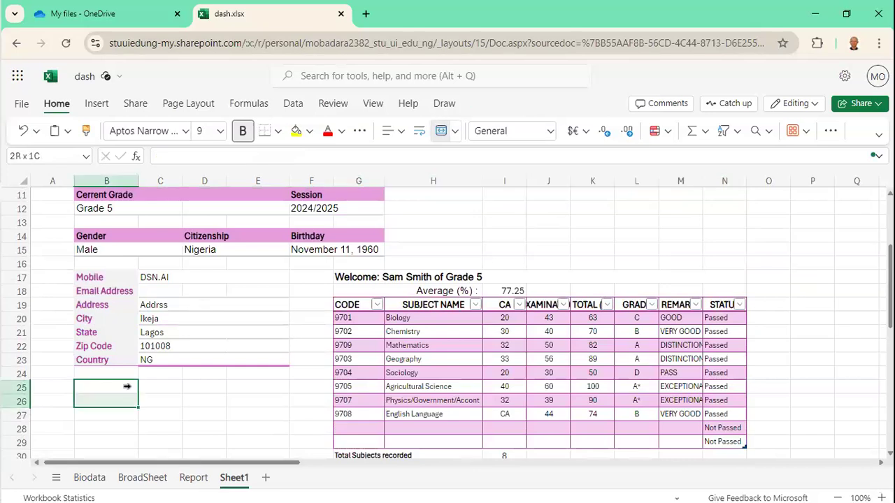
{"action": "left_click", "coordinate": [161, 384]}
{"action": "left_click", "coordinate": [76, 397]}
{"action": "left_click", "coordinate": [175, 400]}
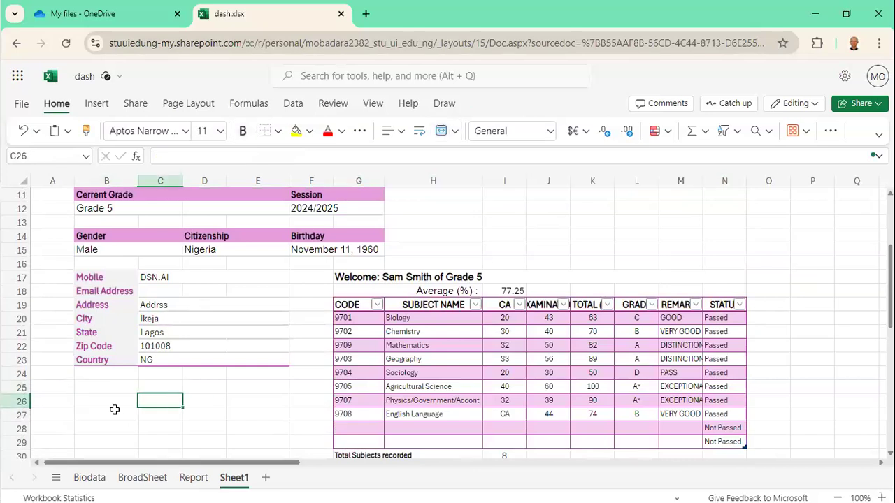
{"action": "scroll", "coordinate": [98, 447], "scroll_direction": "up", "scroll_amount": 3}
Scroll through the Biodata student table, then view BroadSheet's CA, exam and total columns
{"action": "left_click", "coordinate": [84, 477]}
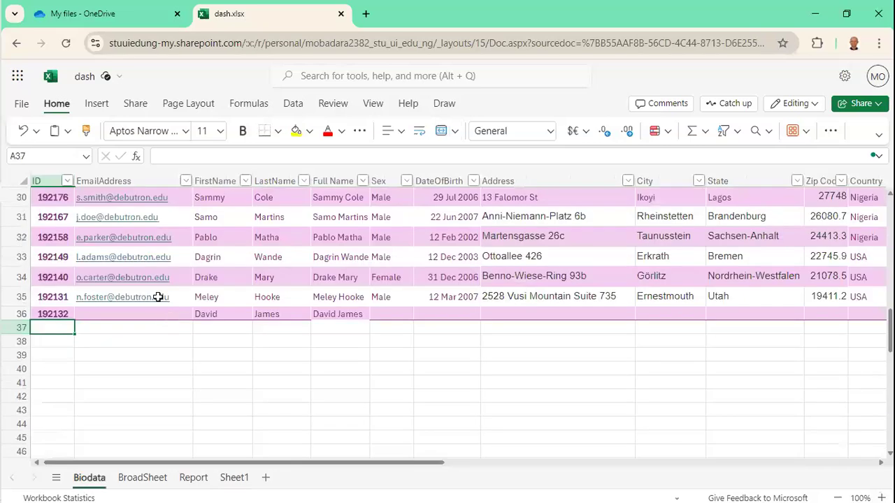
{"action": "scroll", "coordinate": [166, 297], "scroll_direction": "up", "scroll_amount": 3}
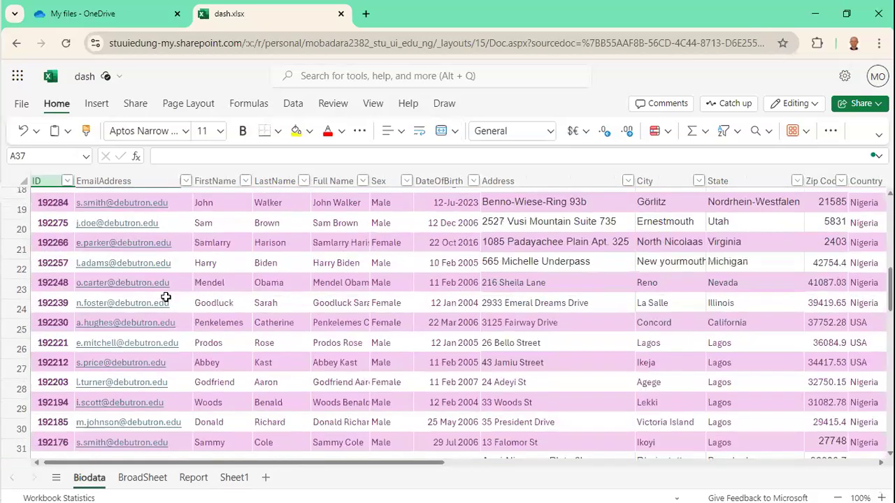
{"action": "scroll", "coordinate": [166, 296], "scroll_direction": "up", "scroll_amount": 10}
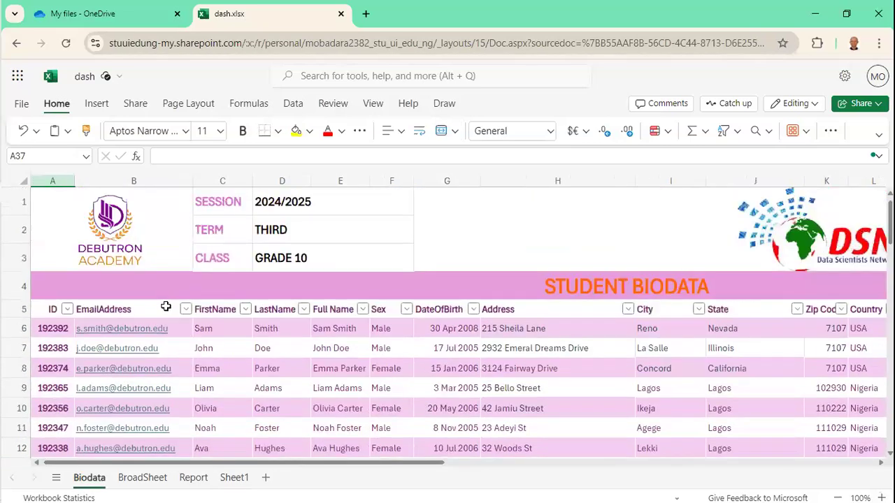
{"action": "scroll", "coordinate": [160, 327], "scroll_direction": "down", "scroll_amount": 10}
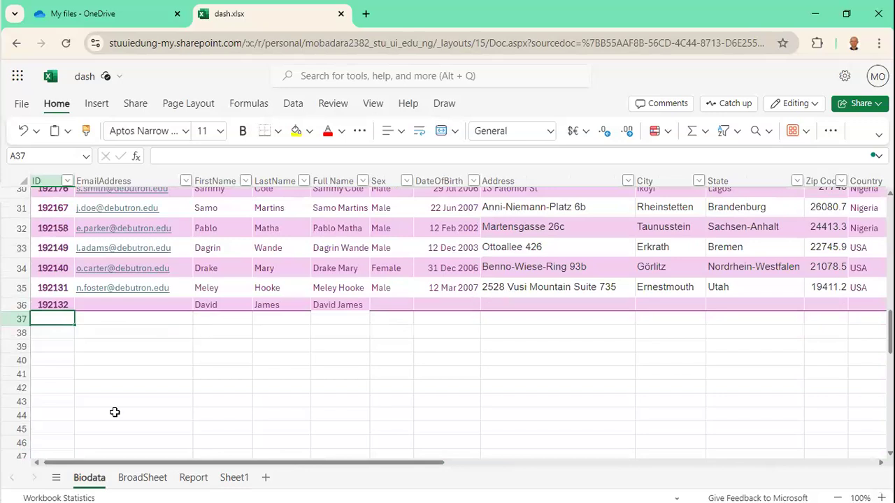
{"action": "left_click", "coordinate": [136, 479]}
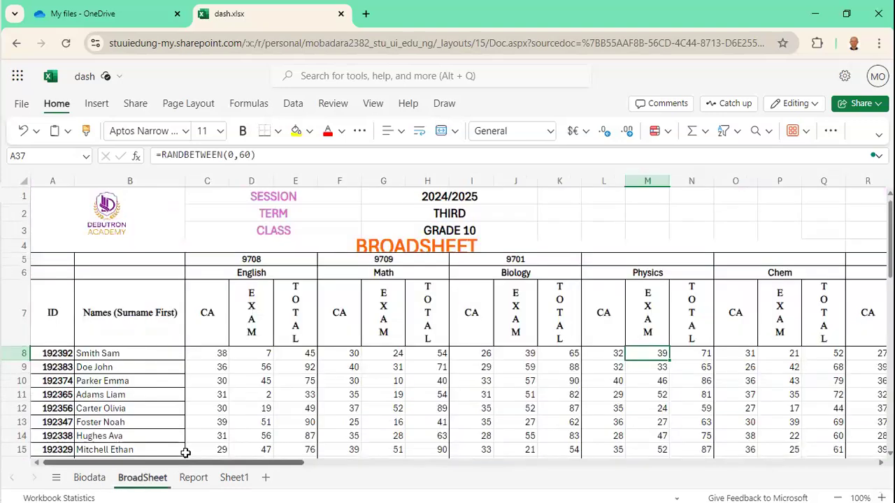
Review the Report's exam-scores line chart, pass/fail doughnut and results table averaging 77.25
{"action": "left_click", "coordinate": [190, 478]}
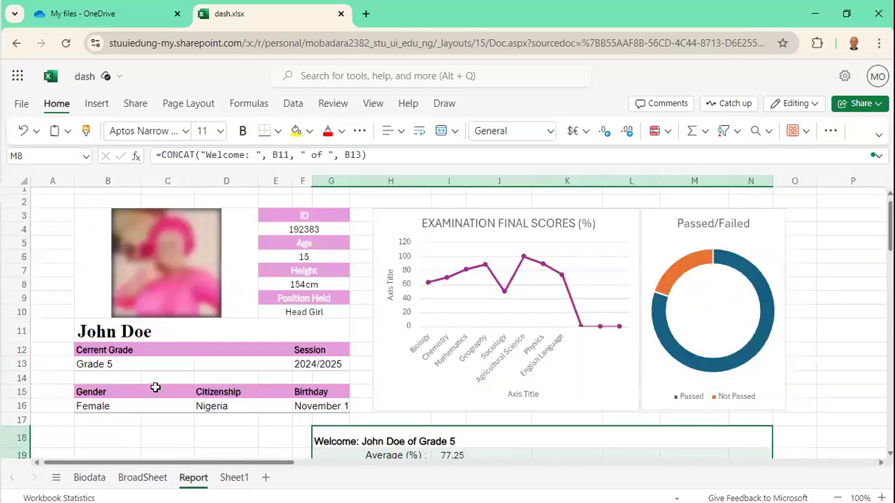
{"action": "scroll", "coordinate": [151, 388], "scroll_direction": "down", "scroll_amount": 3}
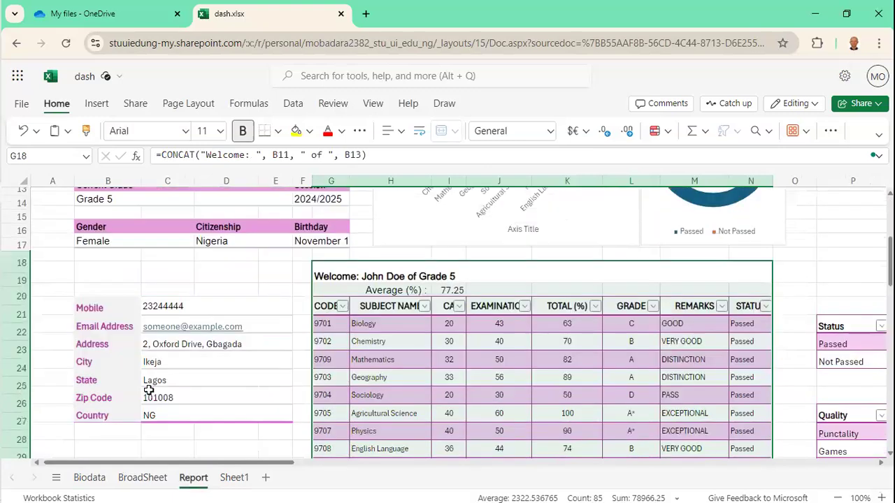
{"action": "scroll", "coordinate": [130, 281], "scroll_direction": "up", "scroll_amount": 5}
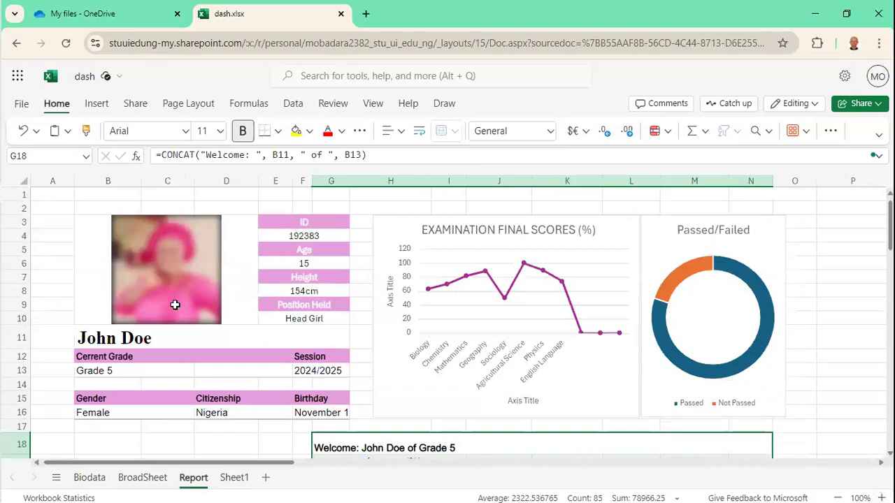
{"action": "scroll", "coordinate": [175, 304], "scroll_direction": "down", "scroll_amount": 2}
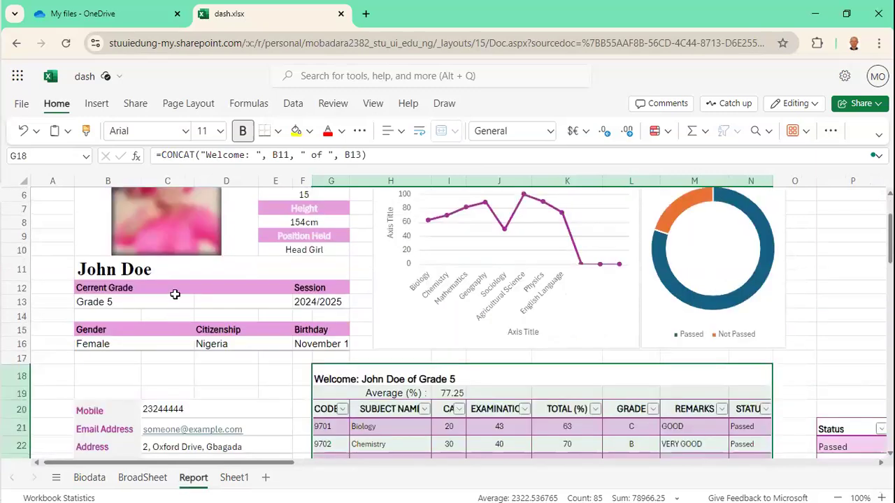
{"action": "scroll", "coordinate": [176, 266], "scroll_direction": "up", "scroll_amount": 2}
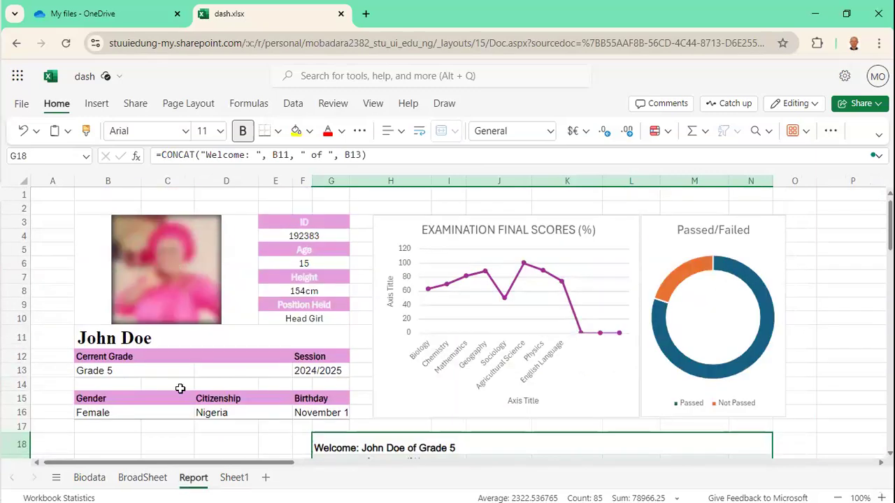
{"action": "scroll", "coordinate": [180, 452], "scroll_direction": "down", "scroll_amount": 3}
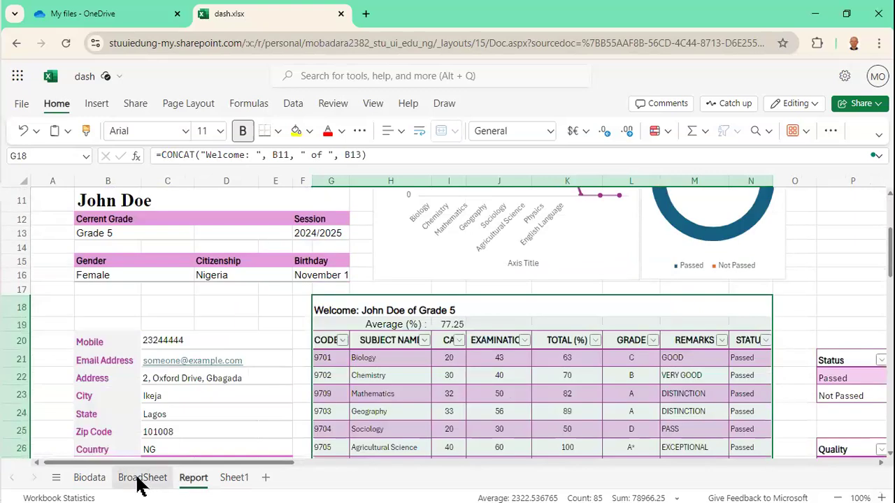
Inspect the Biodata header's DSN picture and Debutron Academy logo, then visit BroadSheet and Report
{"action": "left_click", "coordinate": [98, 477]}
{"action": "scroll", "coordinate": [87, 372], "scroll_direction": "up", "scroll_amount": 4}
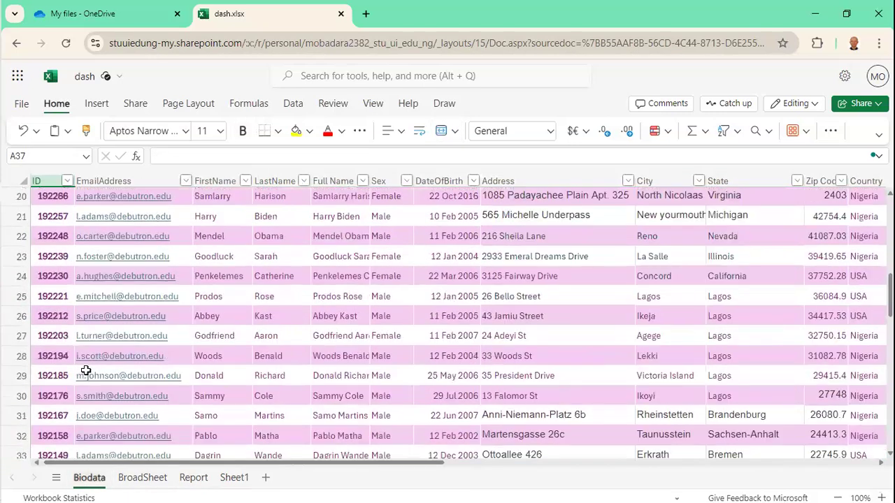
{"action": "scroll", "coordinate": [85, 371], "scroll_direction": "up", "scroll_amount": 5}
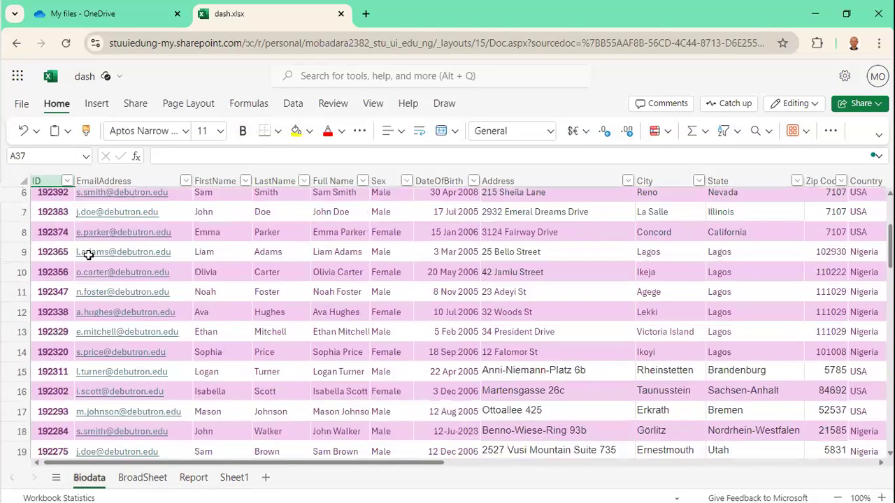
{"action": "scroll", "coordinate": [86, 265], "scroll_direction": "up", "scroll_amount": 2}
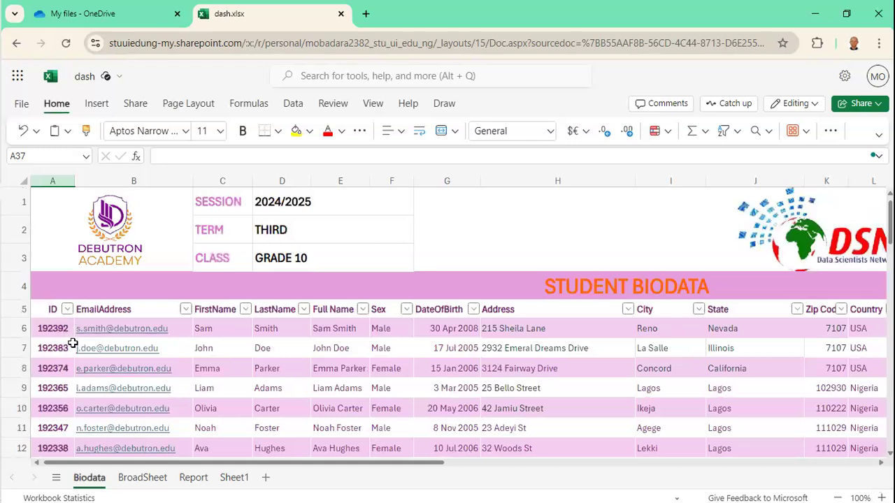
{"action": "left_click", "coordinate": [524, 234]}
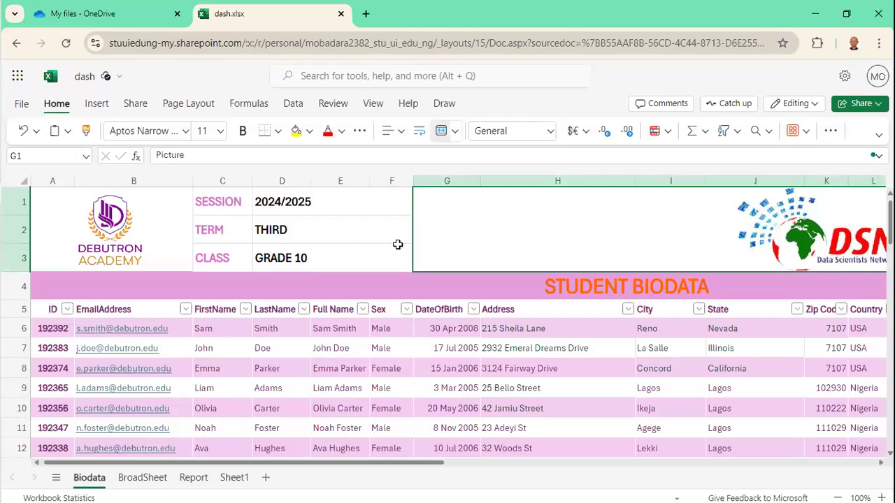
{"action": "left_click", "coordinate": [117, 241]}
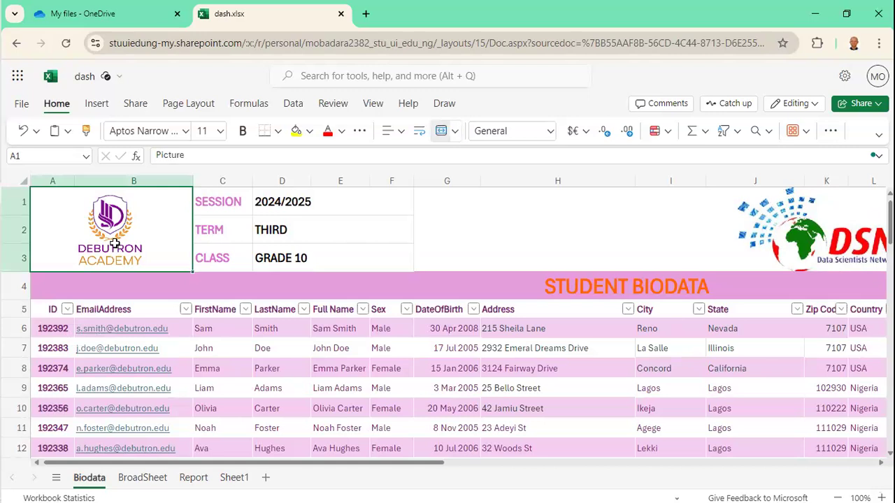
{"action": "scroll", "coordinate": [134, 257], "scroll_direction": "down", "scroll_amount": 1}
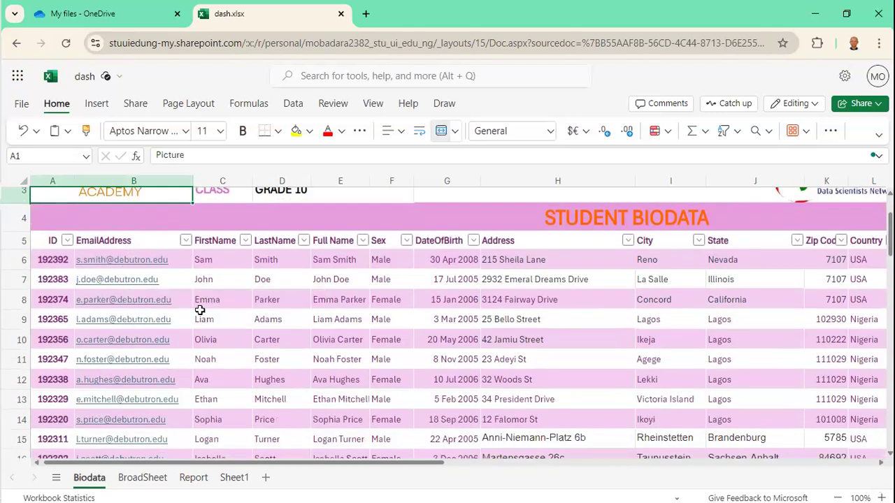
{"action": "left_click", "coordinate": [143, 479]}
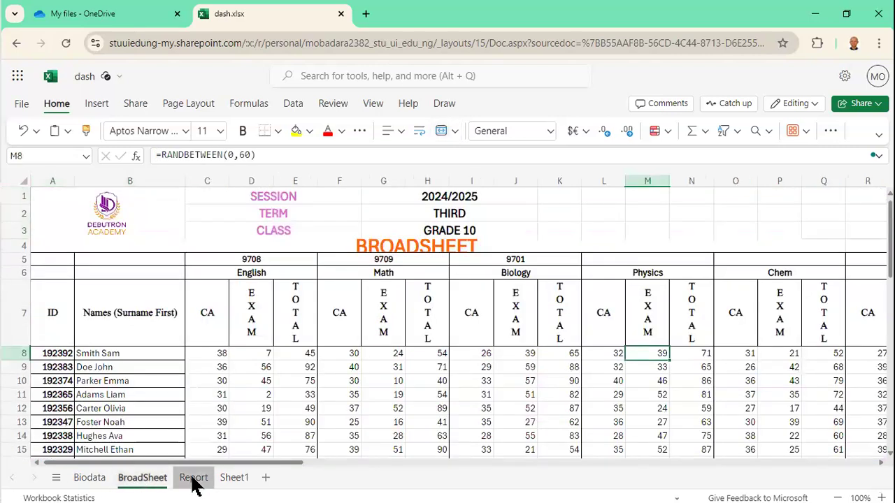
{"action": "left_click", "coordinate": [192, 480]}
{"action": "scroll", "coordinate": [245, 325], "scroll_direction": "up", "scroll_amount": 4}
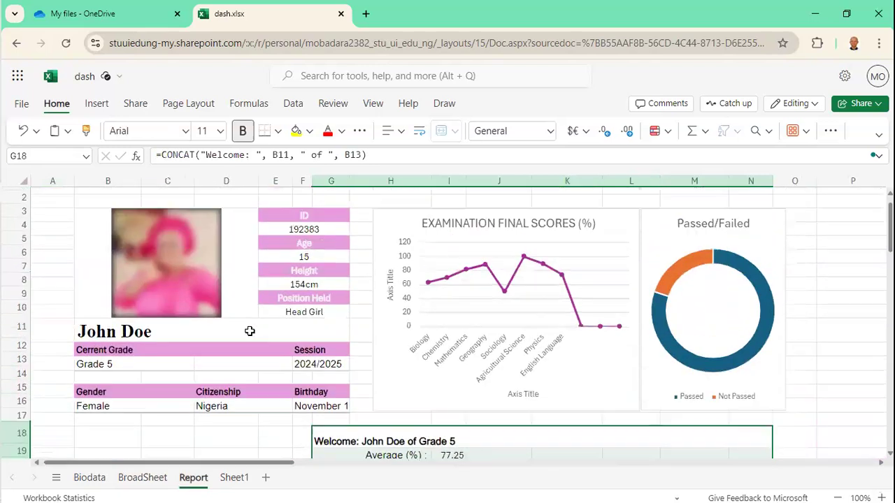
{"action": "left_click", "coordinate": [725, 310]}
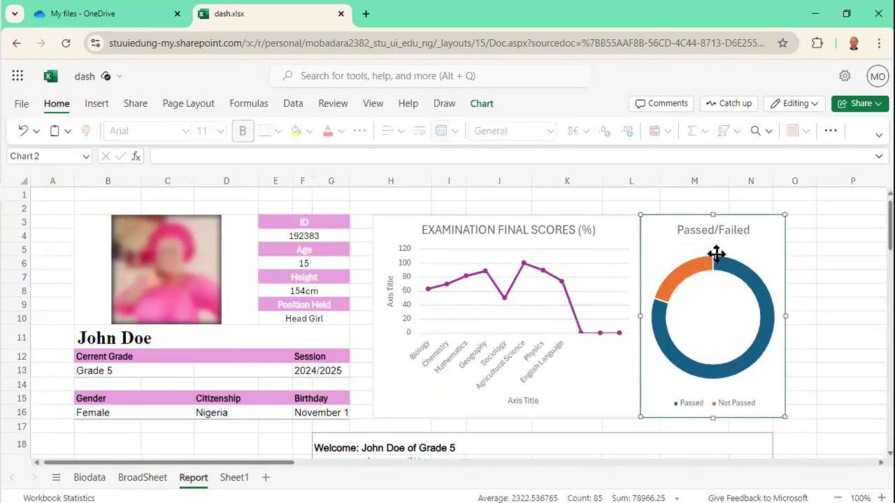
{"action": "scroll", "coordinate": [769, 431], "scroll_direction": "down", "scroll_amount": 5}
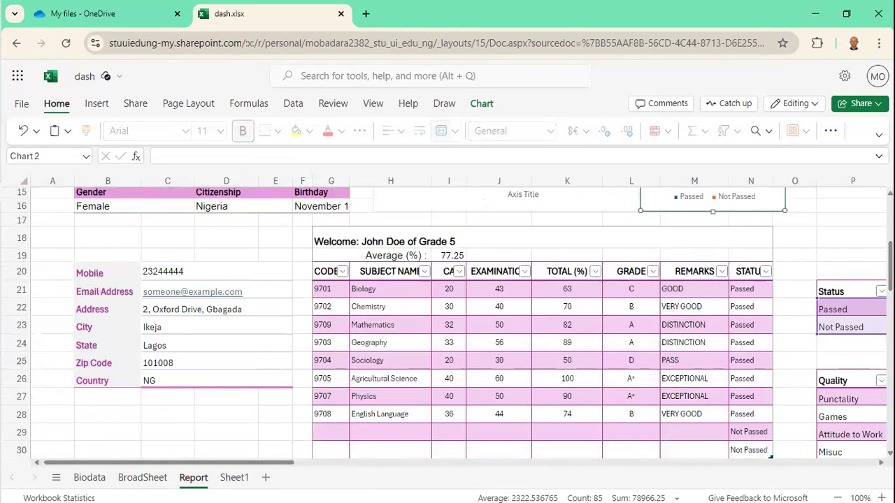
{"action": "scroll", "coordinate": [466, 321], "scroll_direction": "right", "scroll_amount": 5}
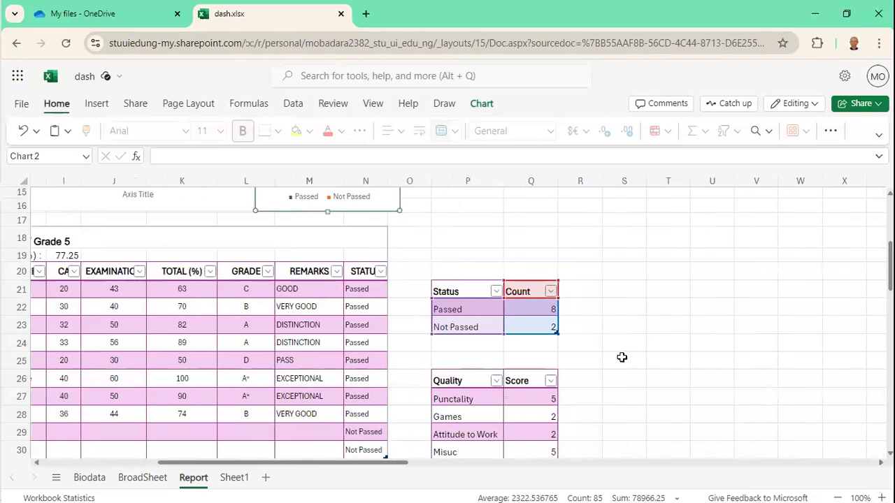
{"action": "left_click", "coordinate": [625, 326]}
{"action": "scroll", "coordinate": [487, 352], "scroll_direction": "down", "scroll_amount": 4}
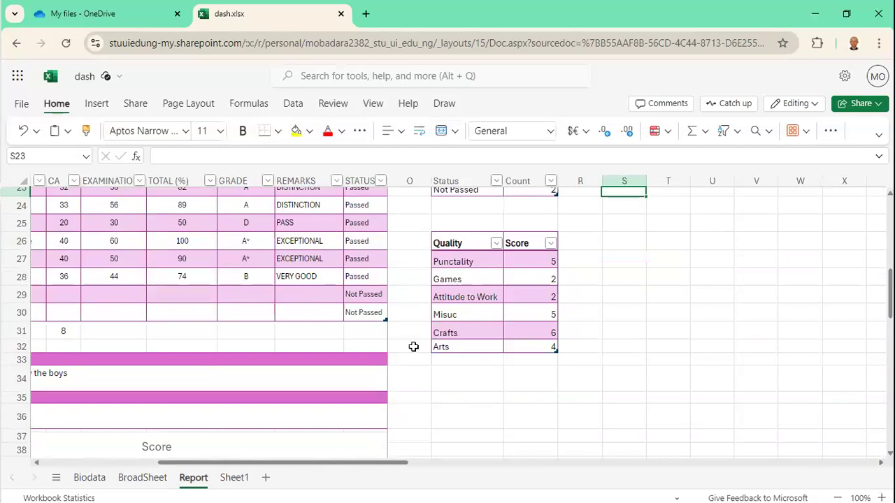
{"action": "left_click", "coordinate": [456, 345]}
{"action": "left_click", "coordinate": [472, 315]}
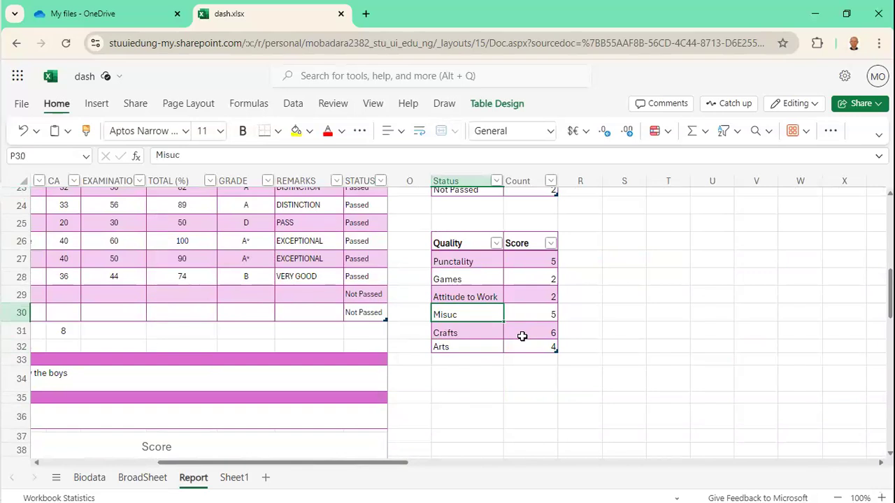
{"action": "left_click", "coordinate": [471, 275]}
{"action": "left_click", "coordinate": [484, 260]}
{"action": "left_click", "coordinate": [472, 278]}
{"action": "left_click", "coordinate": [463, 315]}
{"action": "left_click", "coordinate": [452, 347]}
{"action": "left_click", "coordinate": [518, 299]}
{"action": "left_click", "coordinate": [529, 260]}
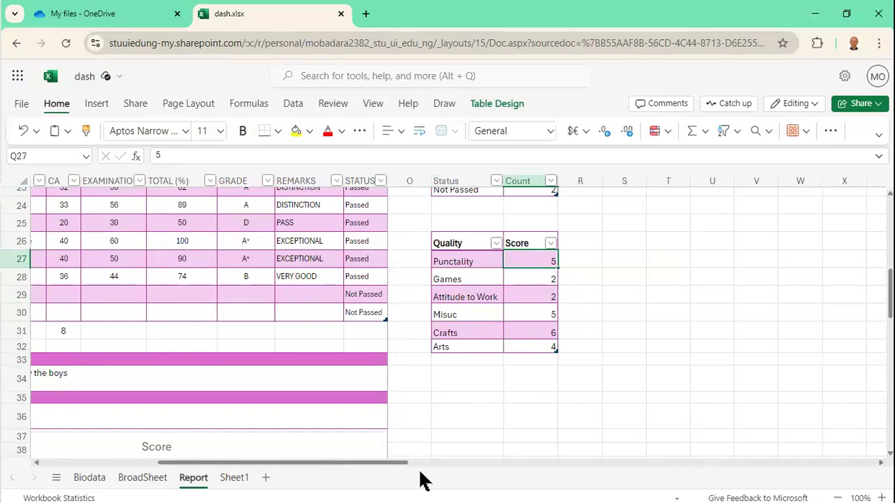
{"action": "left_click_drag", "start_coordinate": [381, 465], "coordinate": [314, 466]}
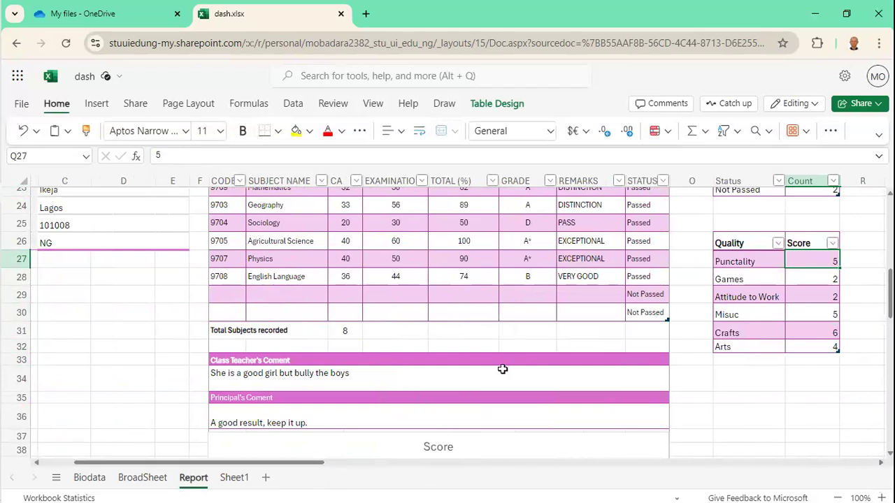
Shorten Chart 3, the Score bar chart, by pulling its bottom edge up slightly
{"action": "scroll", "coordinate": [502, 369], "scroll_direction": "down", "scroll_amount": 2}
{"action": "scroll", "coordinate": [503, 369], "scroll_direction": "down", "scroll_amount": 4}
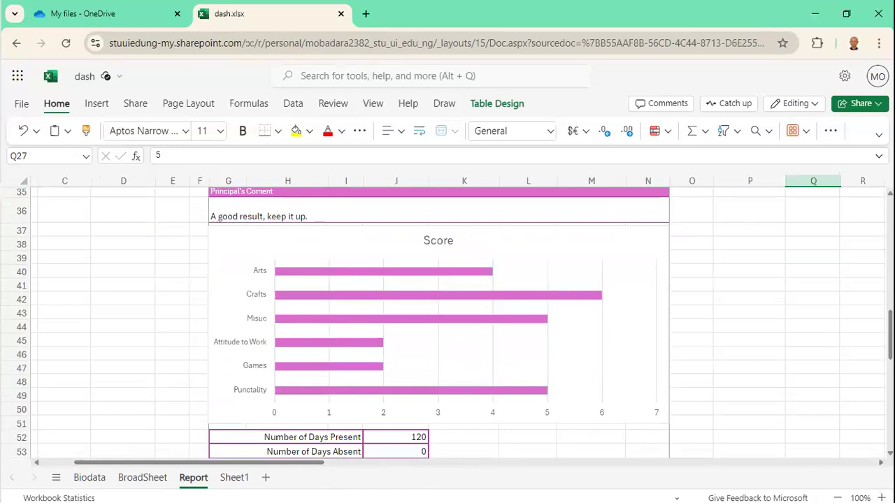
{"action": "left_click", "coordinate": [294, 296]}
{"action": "scroll", "coordinate": [515, 343], "scroll_direction": "up", "scroll_amount": 10}
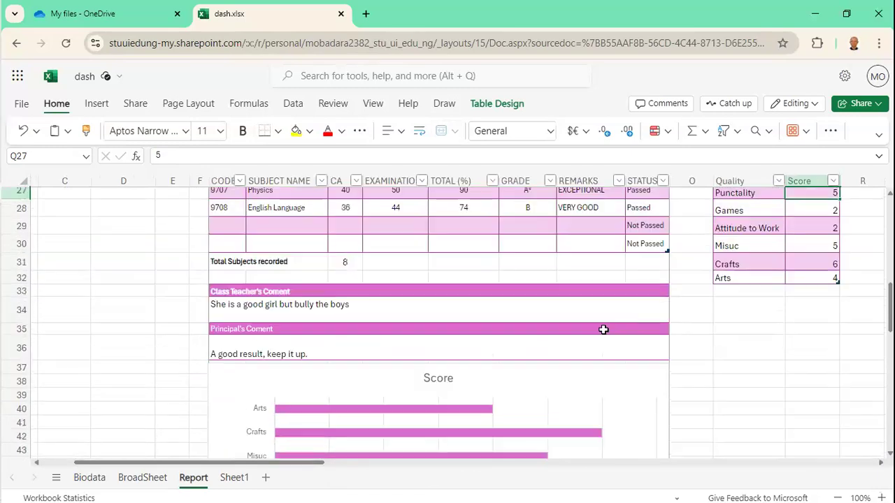
{"action": "scroll", "coordinate": [784, 334], "scroll_direction": "down", "scroll_amount": 1}
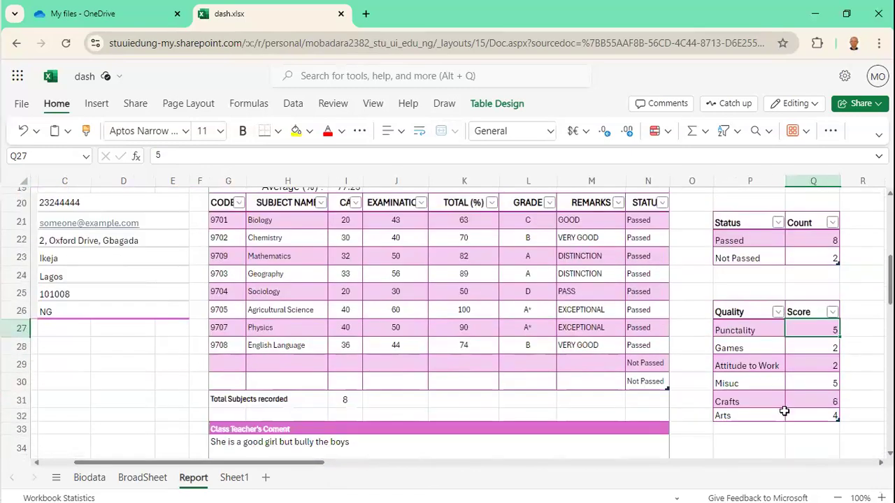
{"action": "scroll", "coordinate": [247, 373], "scroll_direction": "down", "scroll_amount": 8}
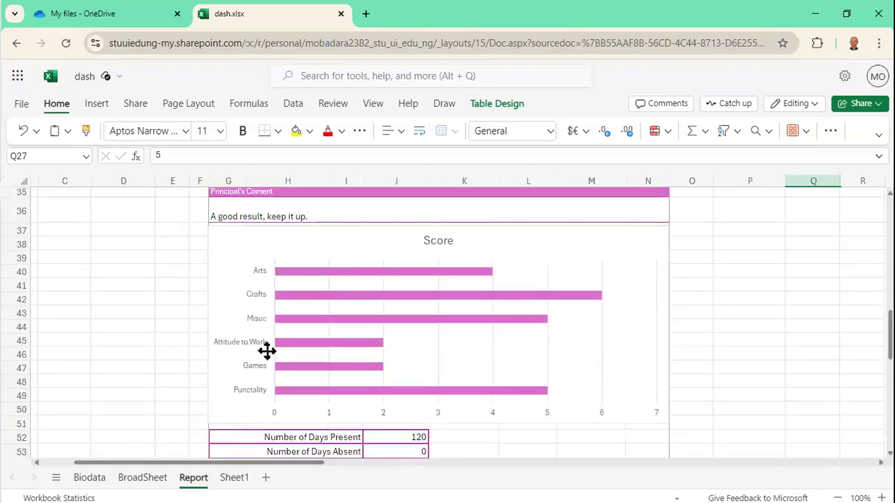
{"action": "left_click", "coordinate": [242, 407]}
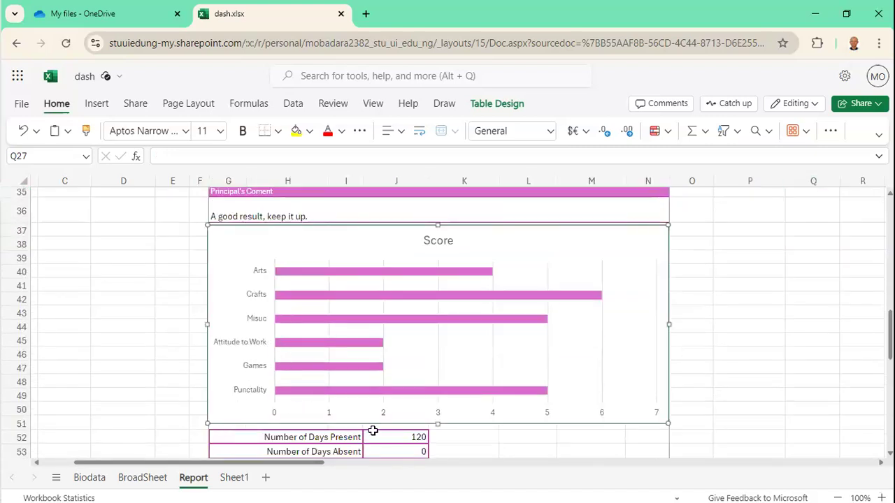
{"action": "left_click_drag", "start_coordinate": [439, 428], "coordinate": [481, 419]}
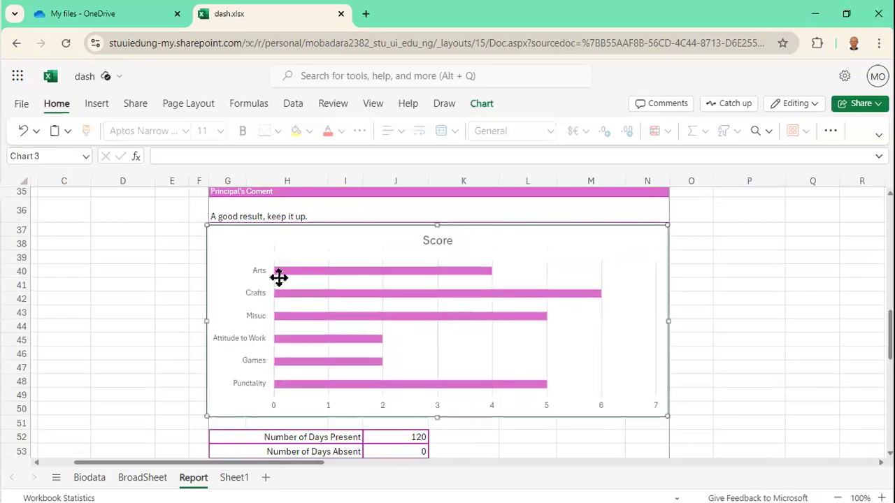
Change the bar chart's title from Score to SKILLS
{"action": "left_click", "coordinate": [441, 239]}
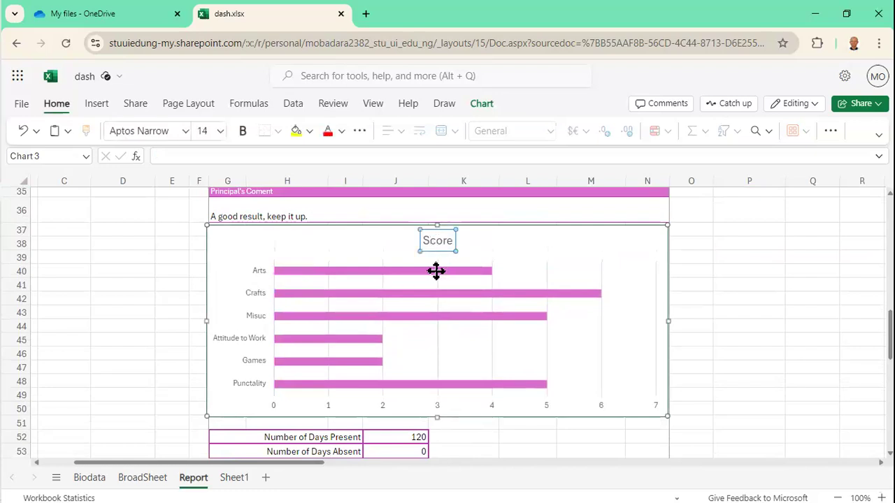
{"action": "double_click", "coordinate": [437, 241]}
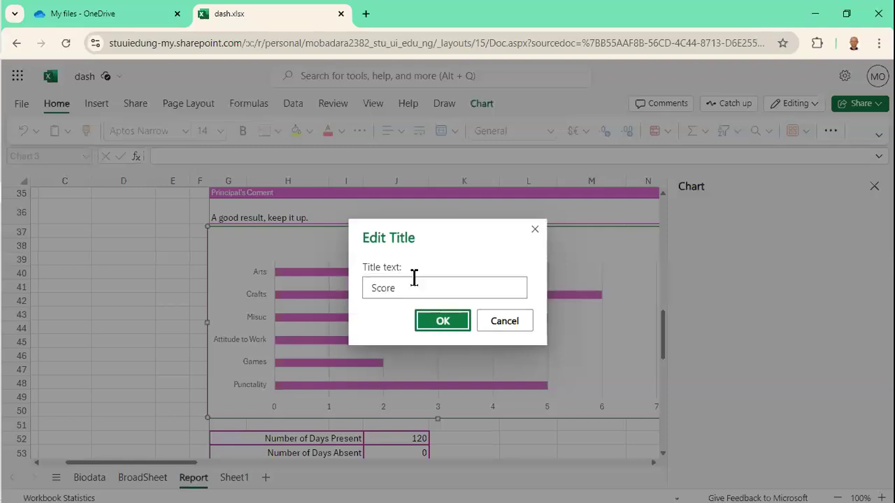
{"action": "left_click", "coordinate": [409, 281]}
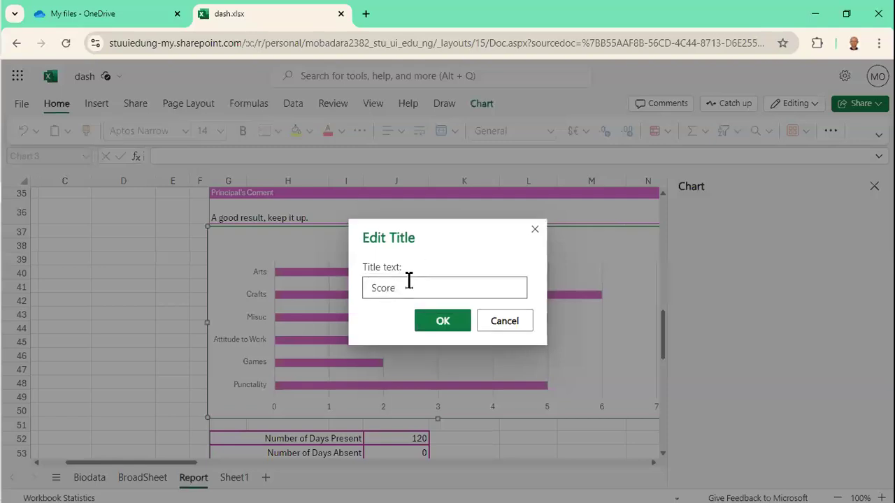
{"action": "key", "text": "ctrl+a"}
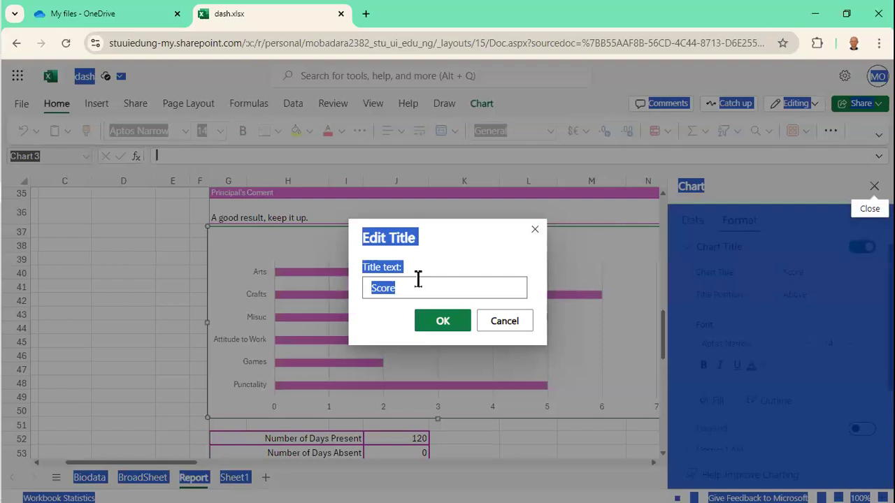
{"action": "left_click", "coordinate": [418, 287]}
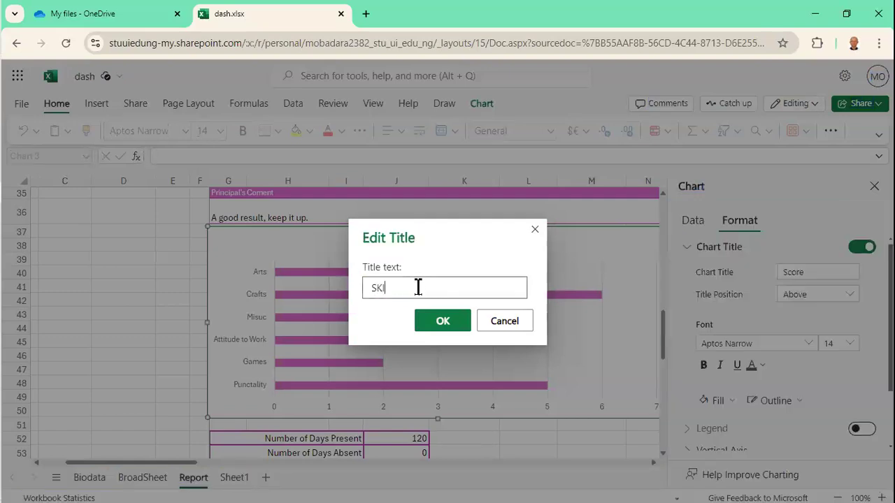
{"action": "left_click", "coordinate": [451, 325]}
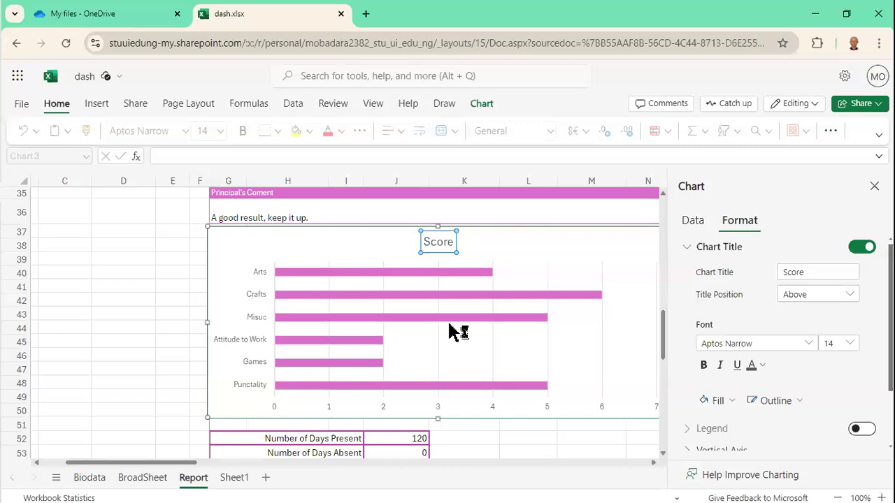
{"action": "left_click", "coordinate": [503, 249]}
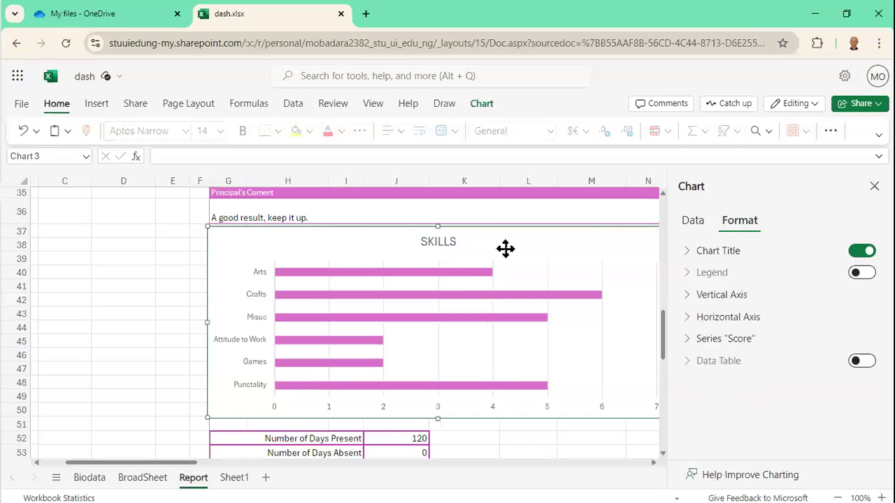
{"action": "scroll", "coordinate": [504, 255], "scroll_direction": "down", "scroll_amount": 2}
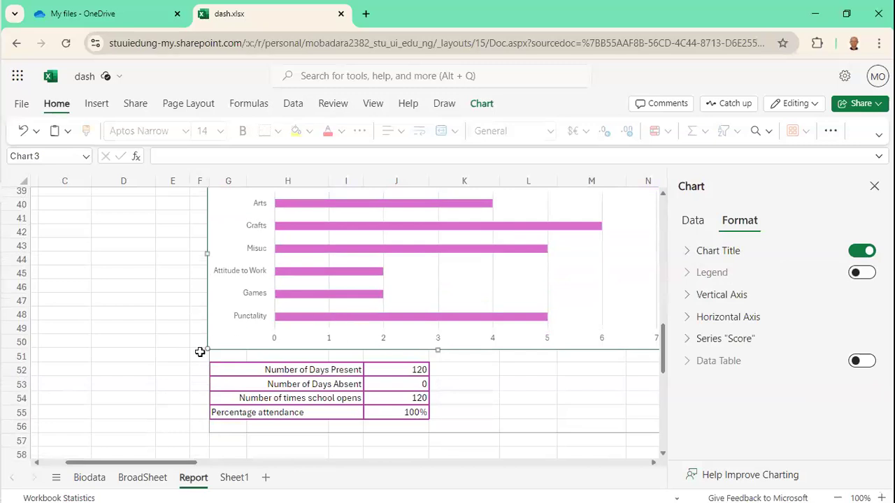
{"action": "scroll", "coordinate": [328, 324], "scroll_direction": "down", "scroll_amount": 4}
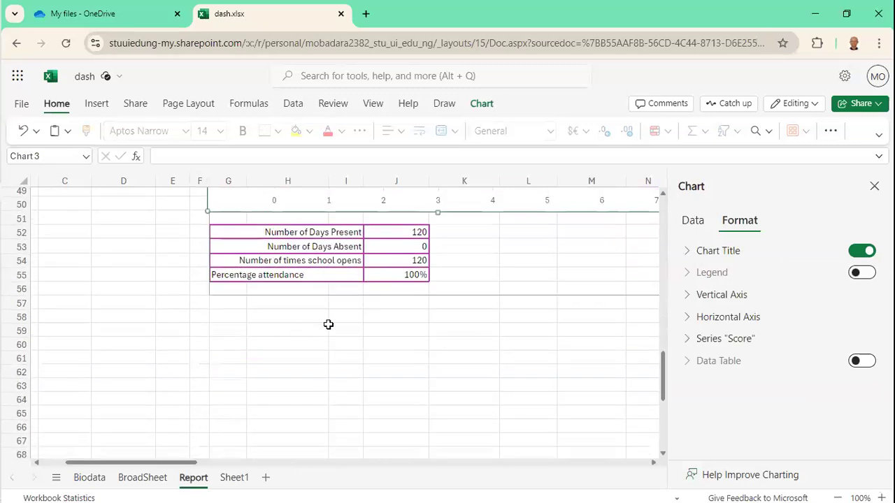
{"action": "left_click", "coordinate": [342, 233]}
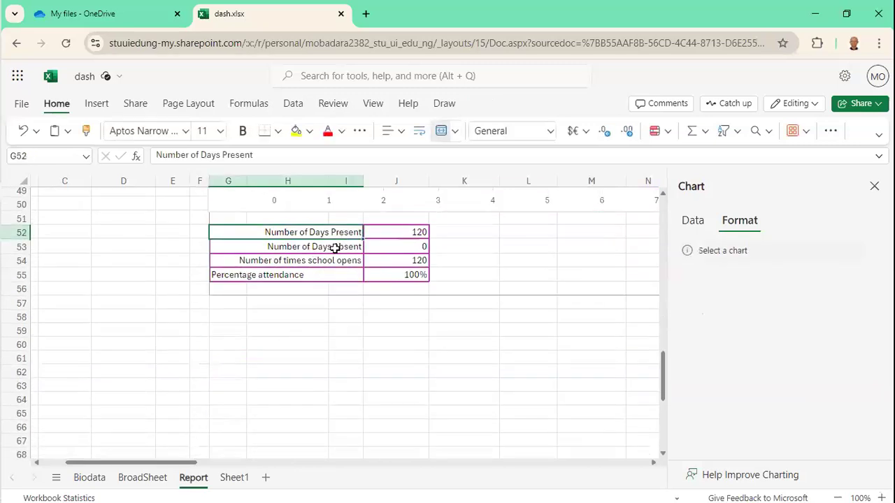
{"action": "left_click", "coordinate": [335, 248]}
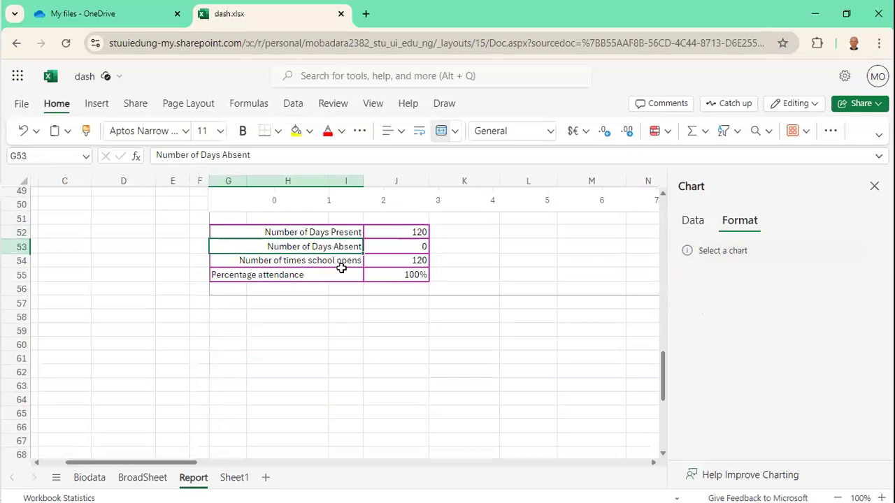
{"action": "left_click", "coordinate": [342, 263]}
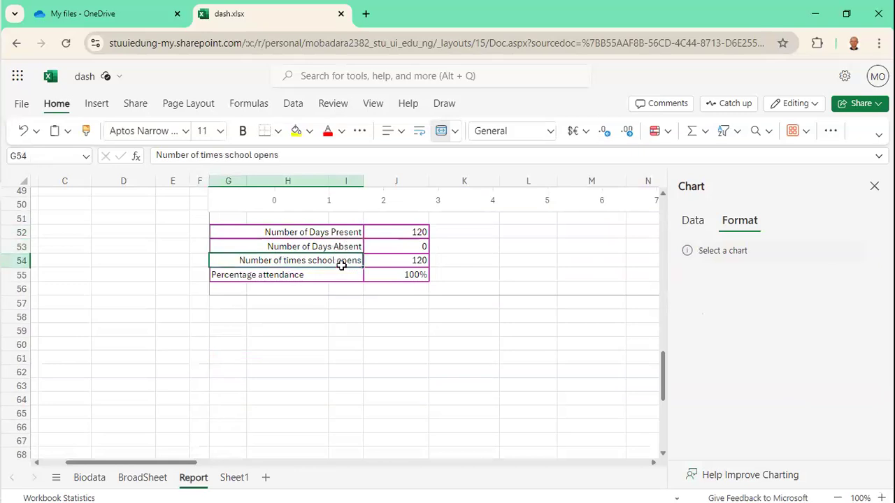
{"action": "left_click", "coordinate": [395, 265]}
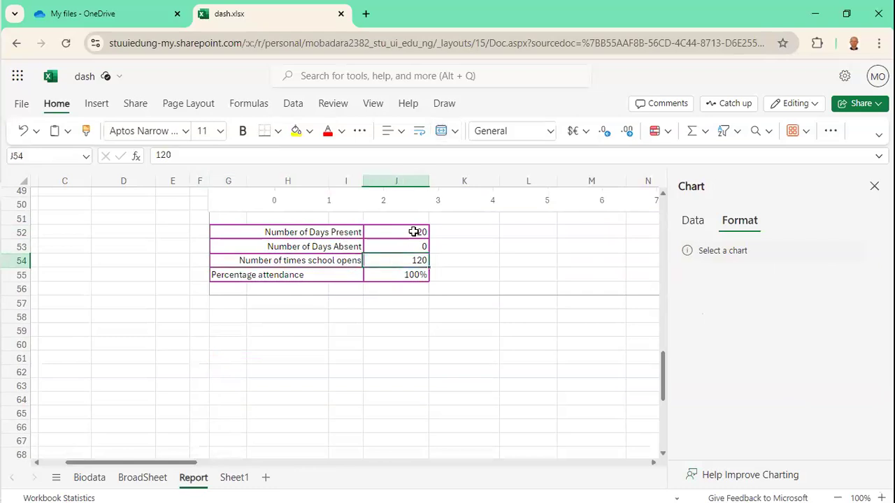
{"action": "left_click", "coordinate": [413, 232]}
{"action": "left_click", "coordinate": [403, 251]}
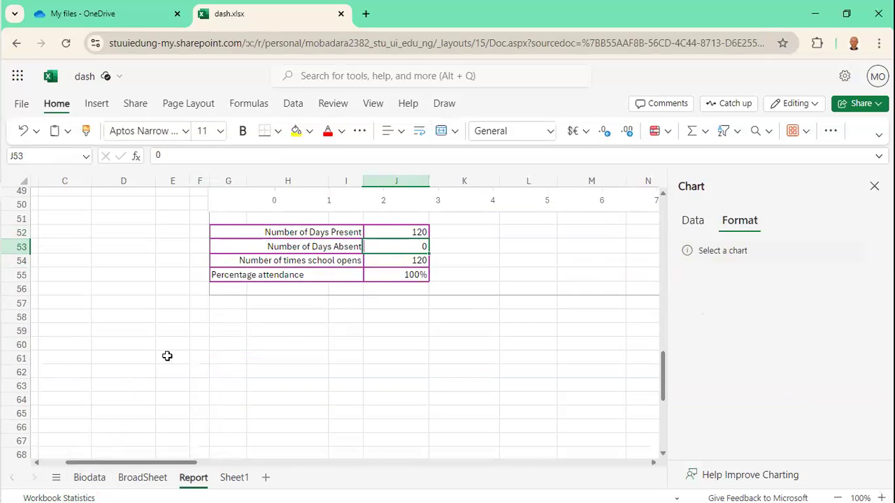
Choose a different student ID in E4 on Sheet1 and review the updated report card
{"action": "left_click", "coordinate": [142, 479]}
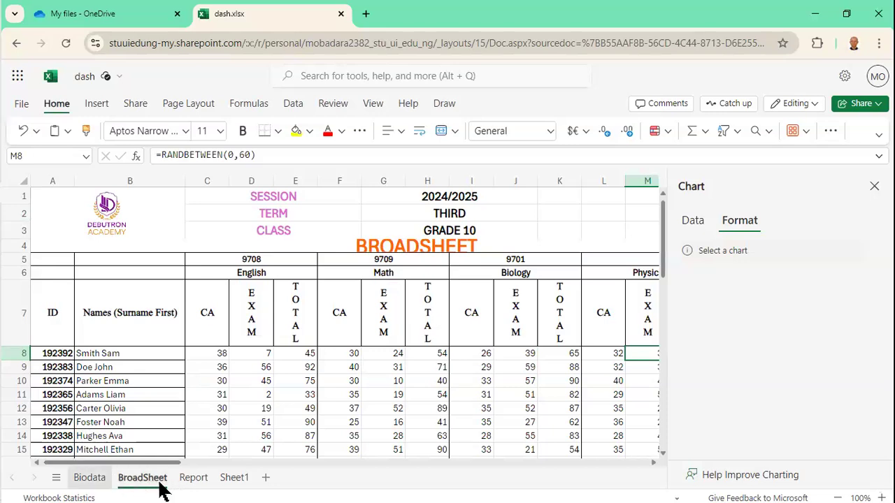
{"action": "left_click", "coordinate": [234, 478]}
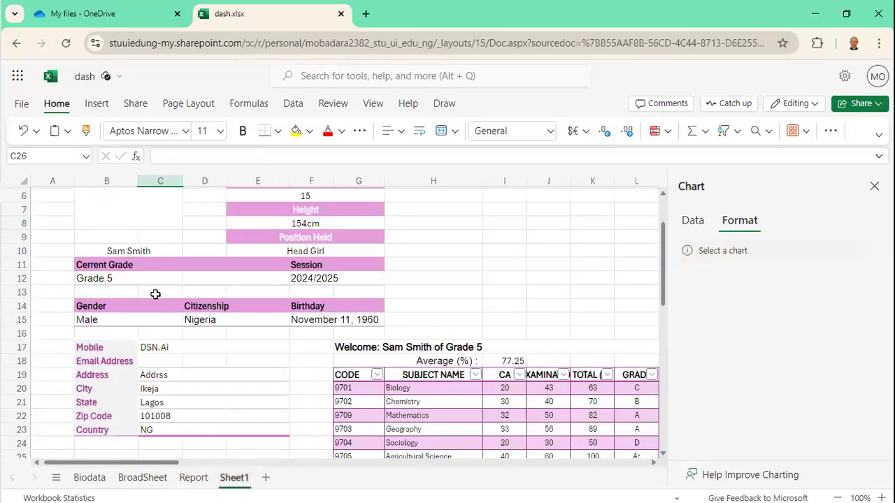
{"action": "scroll", "coordinate": [307, 259], "scroll_direction": "up", "scroll_amount": 2}
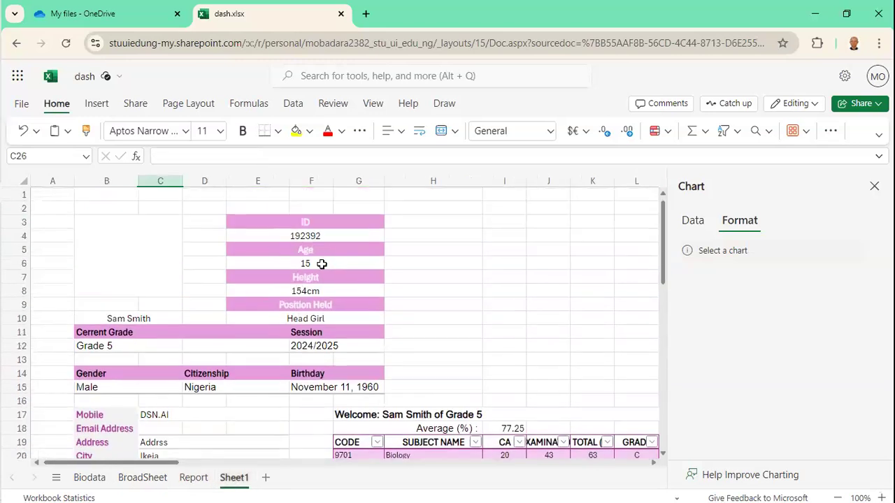
{"action": "left_click", "coordinate": [345, 236]}
{"action": "left_click", "coordinate": [391, 238]}
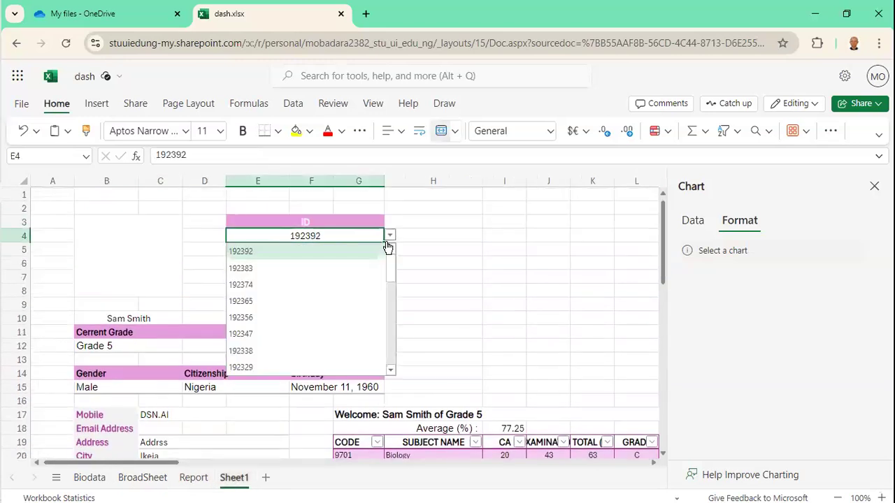
{"action": "left_click", "coordinate": [270, 316]}
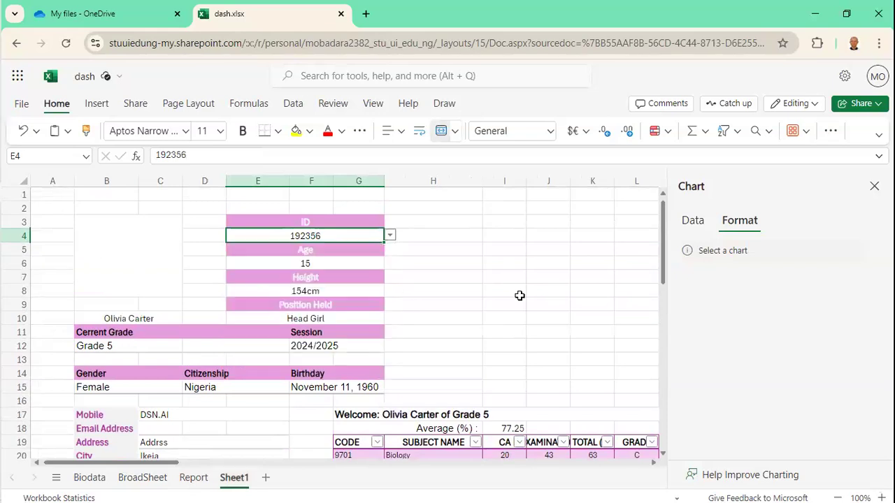
{"action": "scroll", "coordinate": [391, 401], "scroll_direction": "down", "scroll_amount": 7}
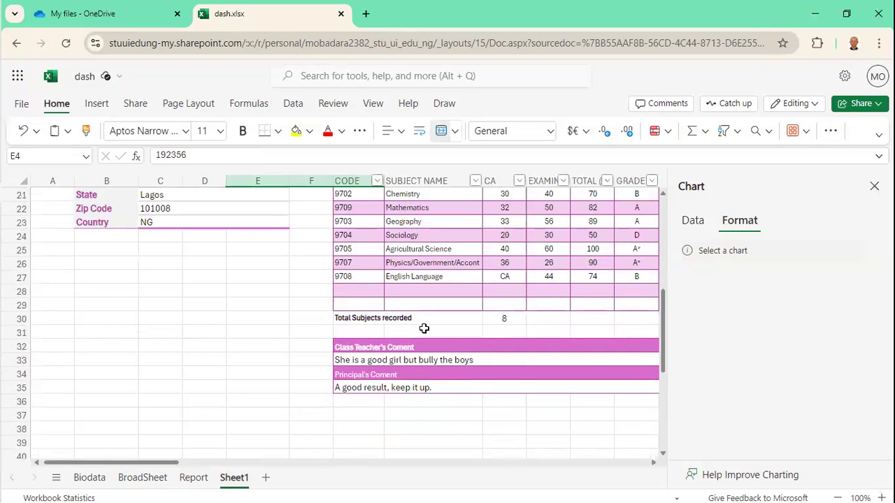
{"action": "scroll", "coordinate": [406, 350], "scroll_direction": "down", "scroll_amount": 5}
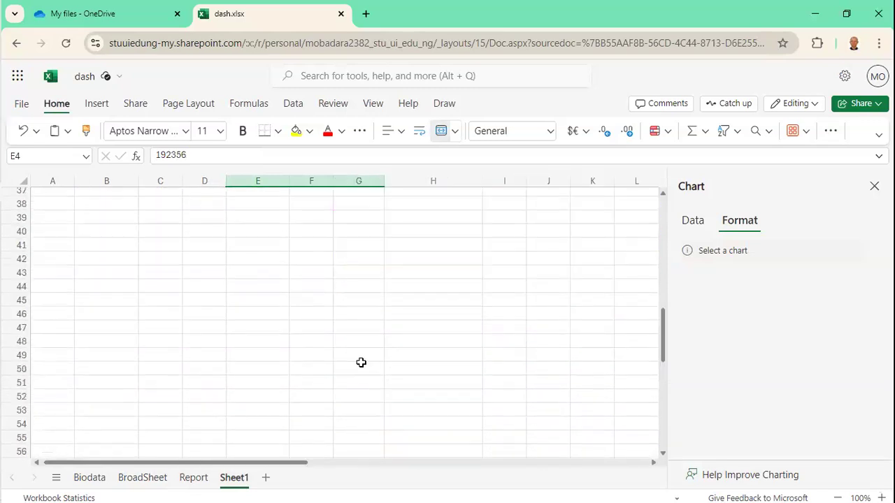
{"action": "scroll", "coordinate": [469, 376], "scroll_direction": "up", "scroll_amount": 3}
{"action": "left_click", "coordinate": [467, 370]}
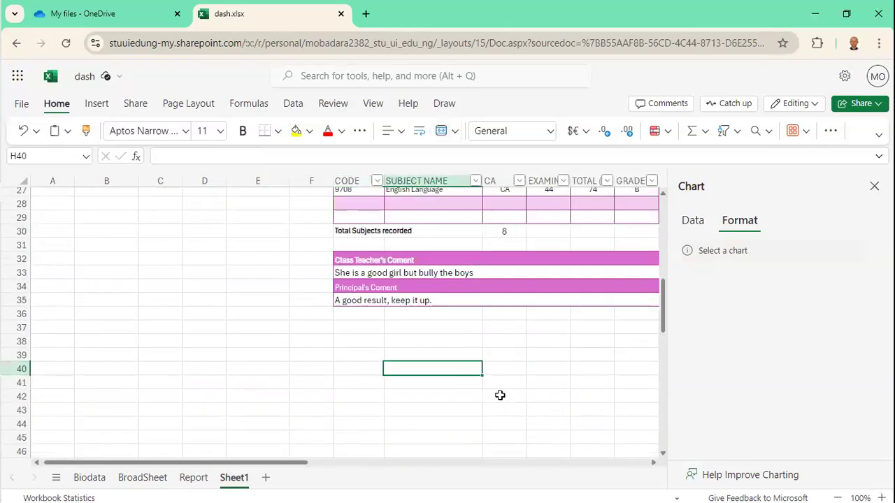
Scroll the Report sheet up to the SKILLS chart below the teacher's and principal's comments
{"action": "left_click", "coordinate": [197, 478]}
{"action": "scroll", "coordinate": [246, 345], "scroll_direction": "up", "scroll_amount": 2}
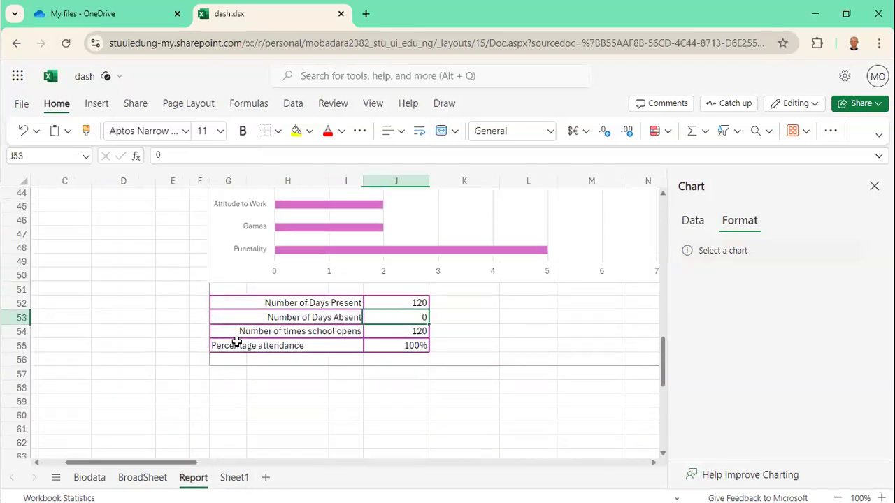
{"action": "scroll", "coordinate": [223, 308], "scroll_direction": "up", "scroll_amount": 2}
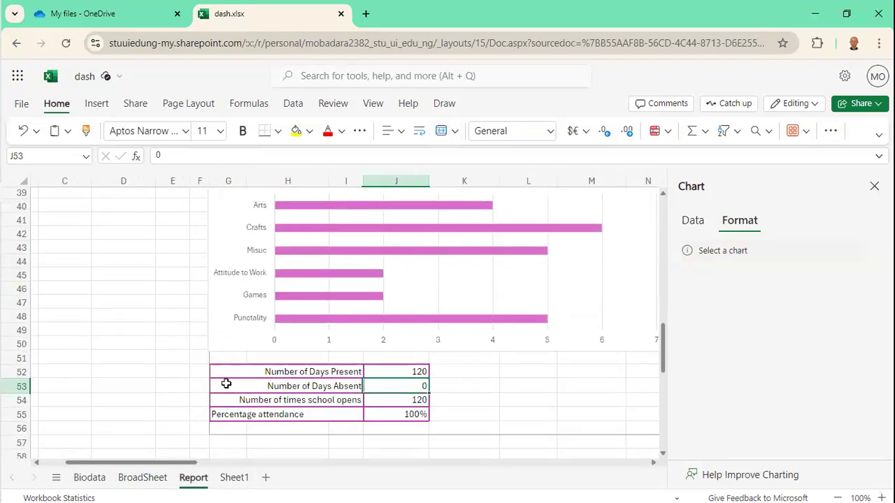
{"action": "scroll", "coordinate": [236, 329], "scroll_direction": "up", "scroll_amount": 3}
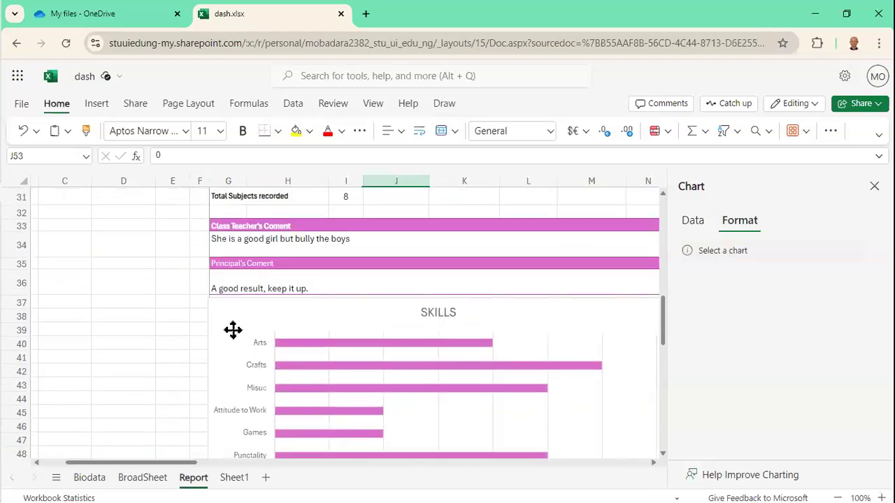
Paste a copy of the SKILLS chart at cell G37 on Sheet1, below the comments
{"action": "left_click", "coordinate": [231, 332]}
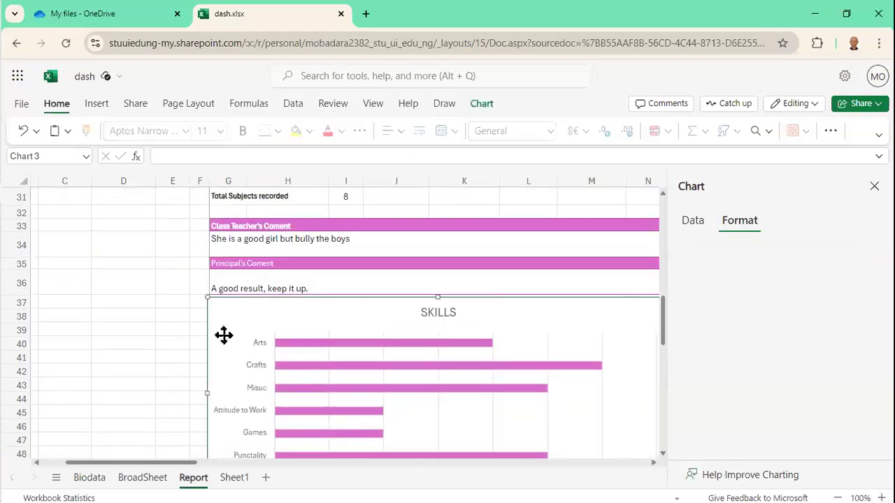
{"action": "left_click", "coordinate": [235, 478]}
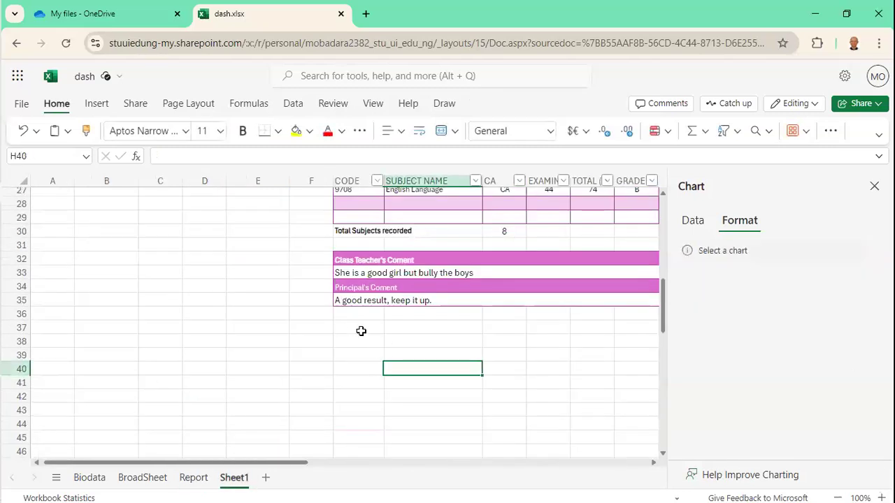
{"action": "left_click", "coordinate": [361, 328]}
{"action": "key", "text": "ctrl+v"}
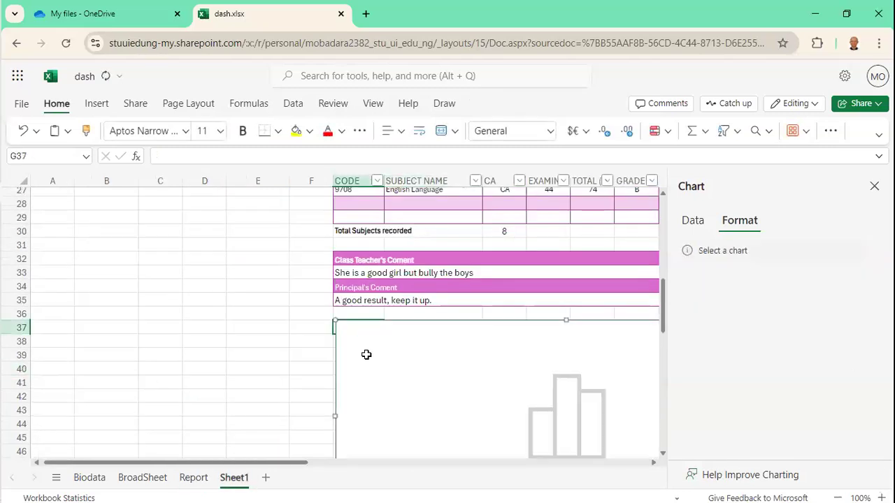
{"action": "scroll", "coordinate": [359, 393], "scroll_direction": "down", "scroll_amount": 5}
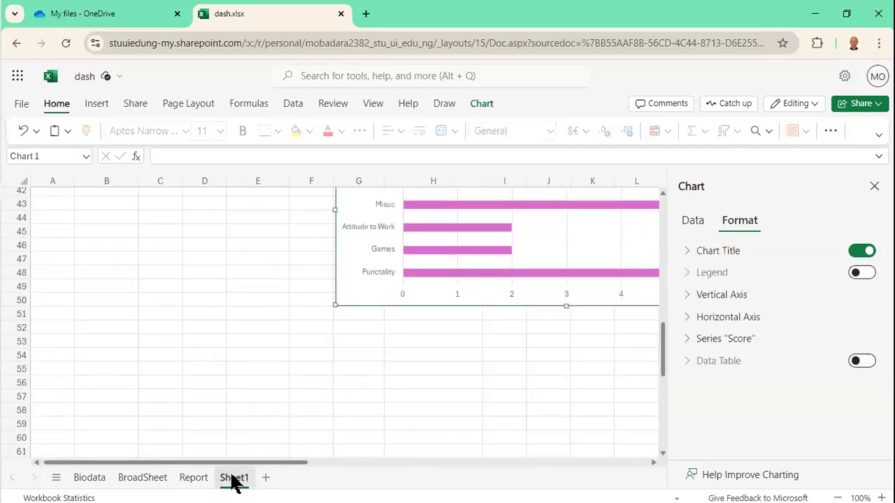
{"action": "left_click", "coordinate": [194, 478]}
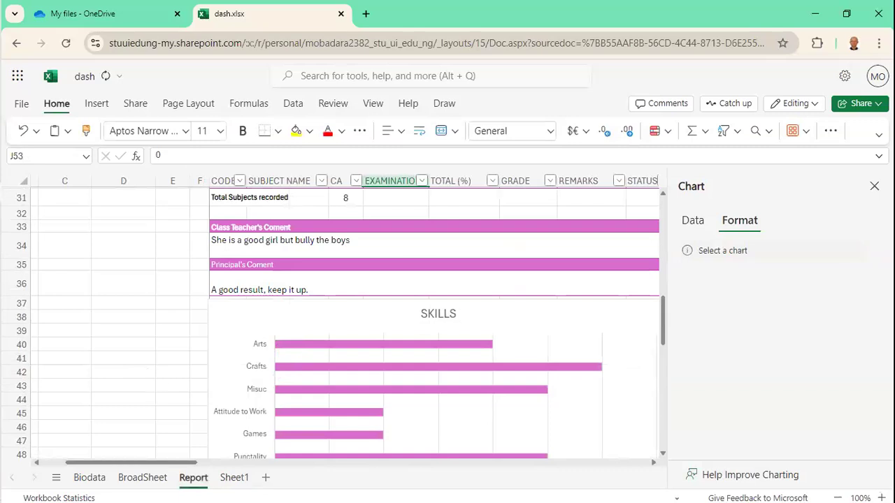
{"action": "scroll", "coordinate": [119, 370], "scroll_direction": "down", "scroll_amount": 6}
Relabel G55 to 'Percentage attendance (%)'
{"action": "left_click", "coordinate": [254, 283]}
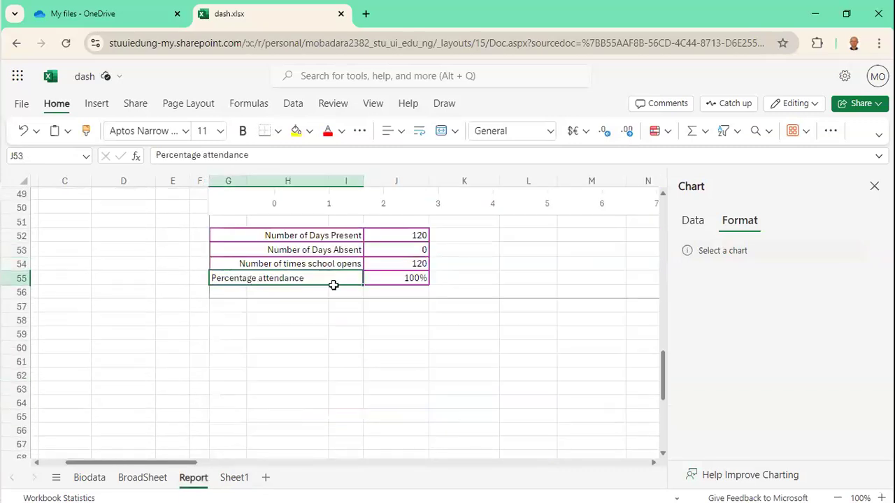
{"action": "left_click", "coordinate": [389, 280]}
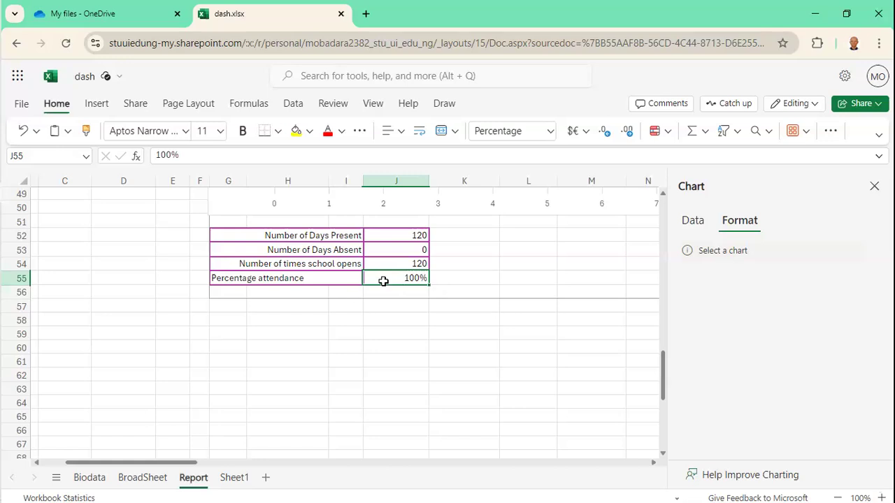
{"action": "left_click", "coordinate": [325, 279]}
{"action": "double_click", "coordinate": [326, 280]}
{"action": "type", "text": "("}
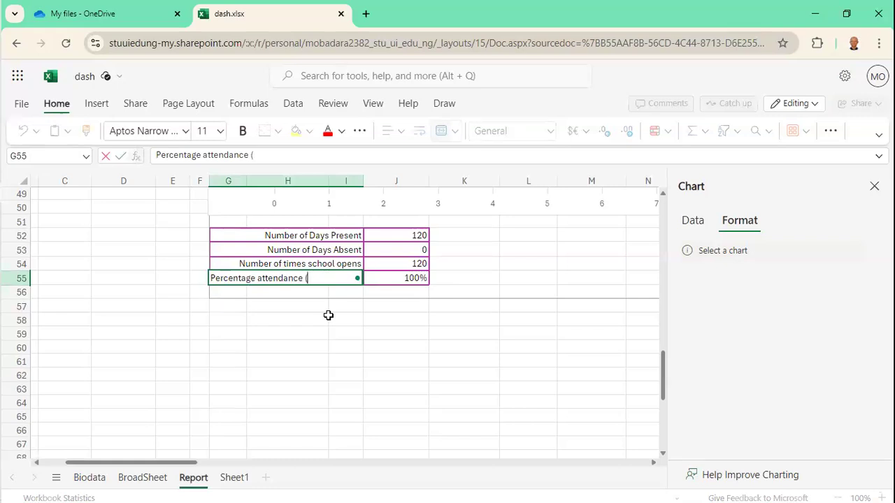
{"action": "type", "text": "%)"}
{"action": "key", "text": "Return"}
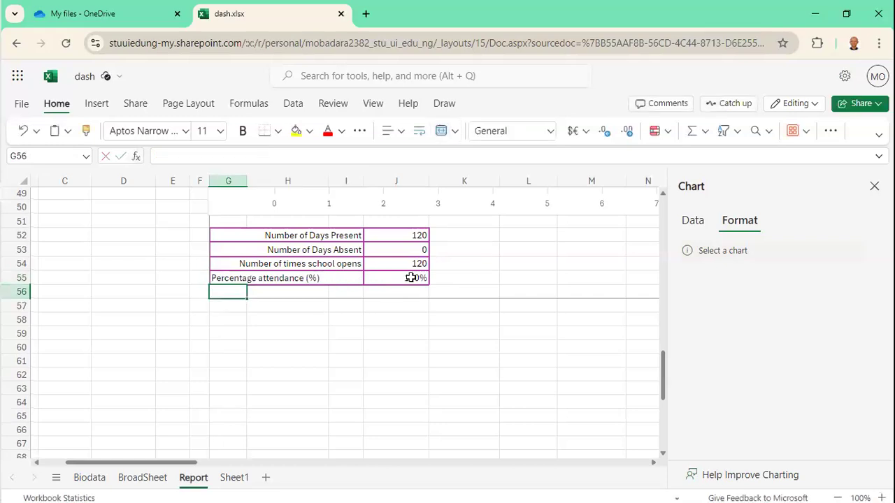
Re-enter the J55 attendance value, correcting 10000% back to 100%
{"action": "double_click", "coordinate": [411, 278]}
{"action": "key", "text": "BackSpace"}
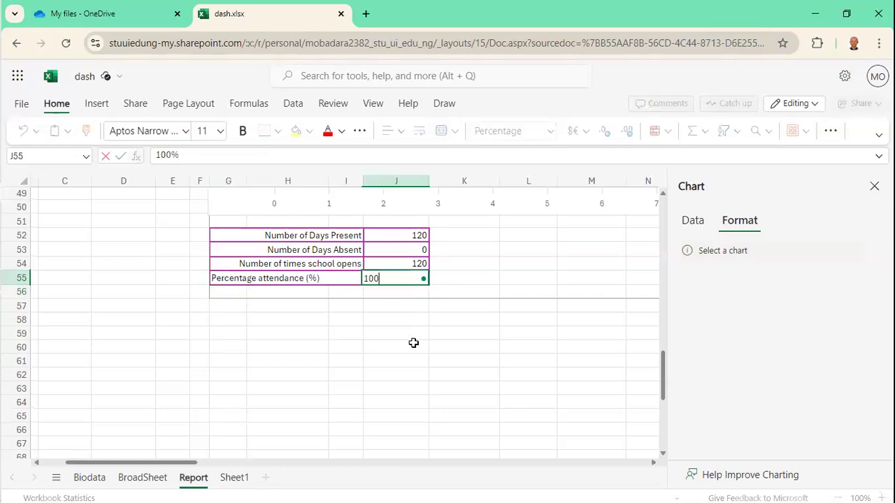
{"action": "key", "text": "Return"}
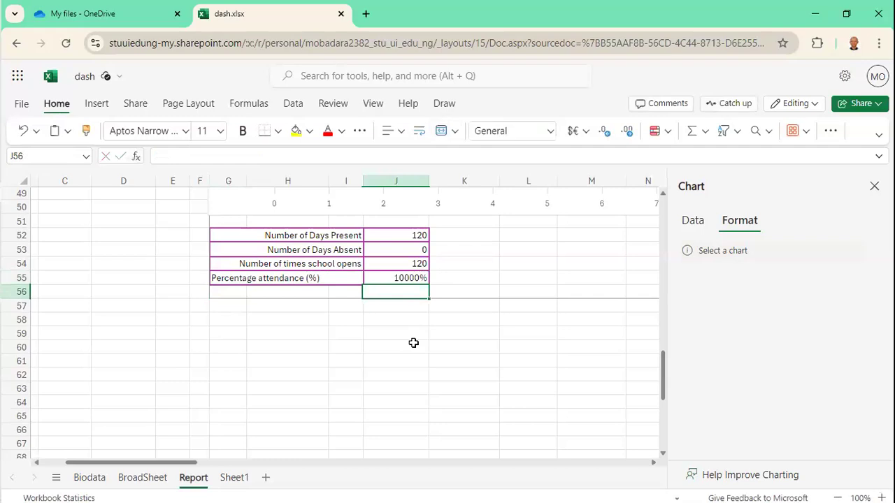
{"action": "left_click", "coordinate": [409, 278]}
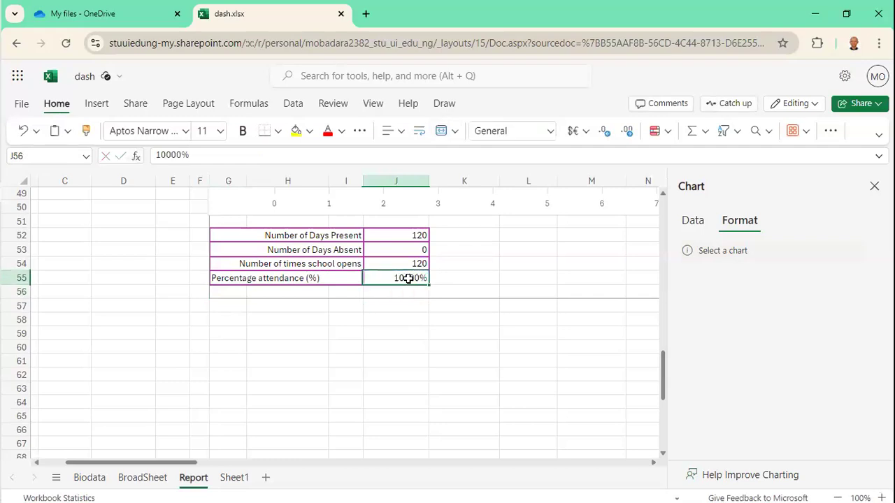
{"action": "double_click", "coordinate": [408, 278]}
{"action": "key", "text": "Left"}
{"action": "key", "text": "Left"}
{"action": "key", "text": "BackSpace"}
{"action": "key", "text": "BackSpace"}
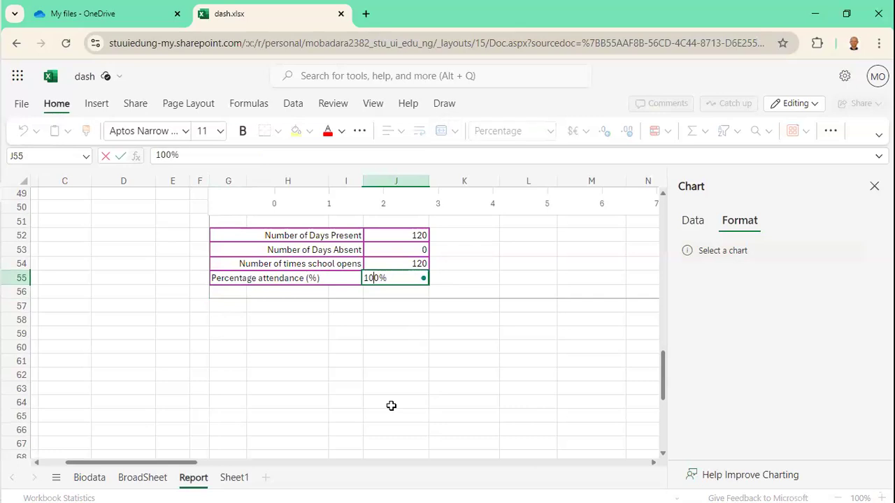
{"action": "key", "text": "Return"}
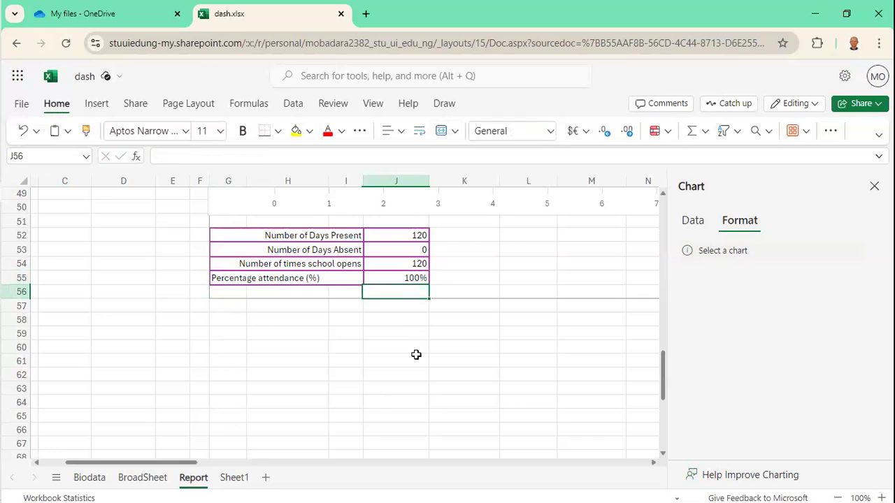
{"action": "left_click", "coordinate": [395, 362]}
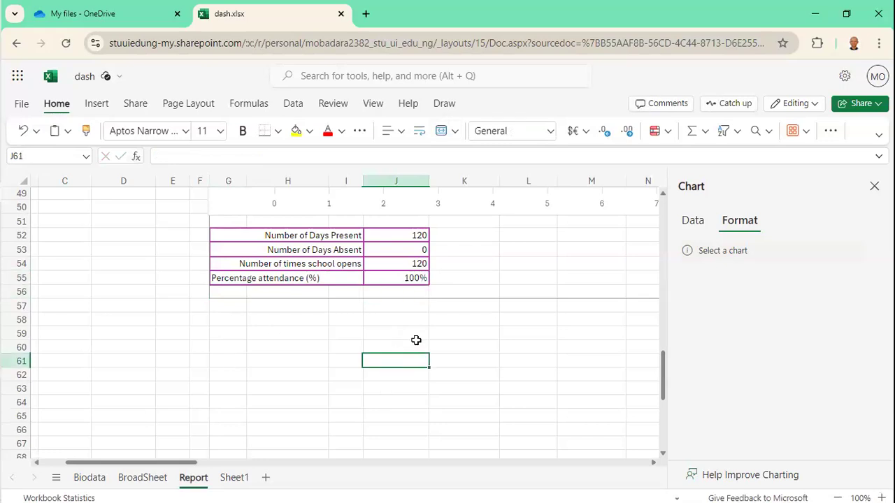
{"action": "scroll", "coordinate": [282, 347], "scroll_direction": "up", "scroll_amount": 5}
{"action": "scroll", "coordinate": [282, 348], "scroll_direction": "up", "scroll_amount": 15}
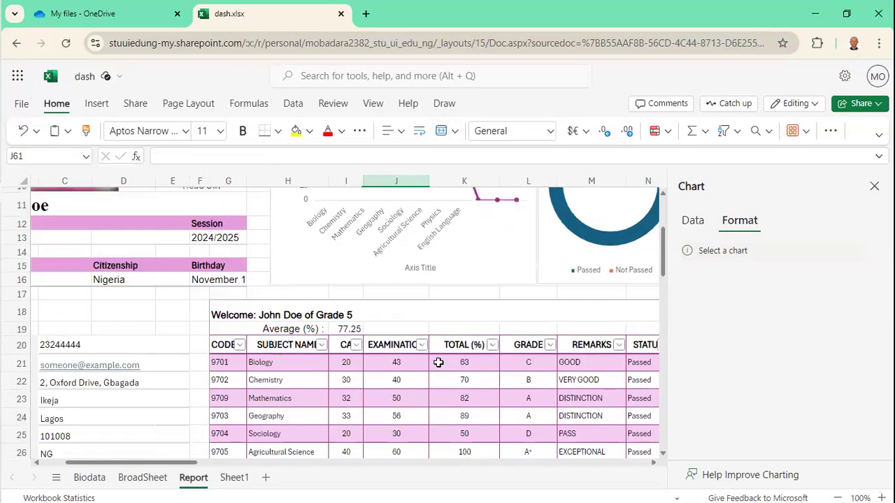
{"action": "left_click", "coordinate": [874, 186]}
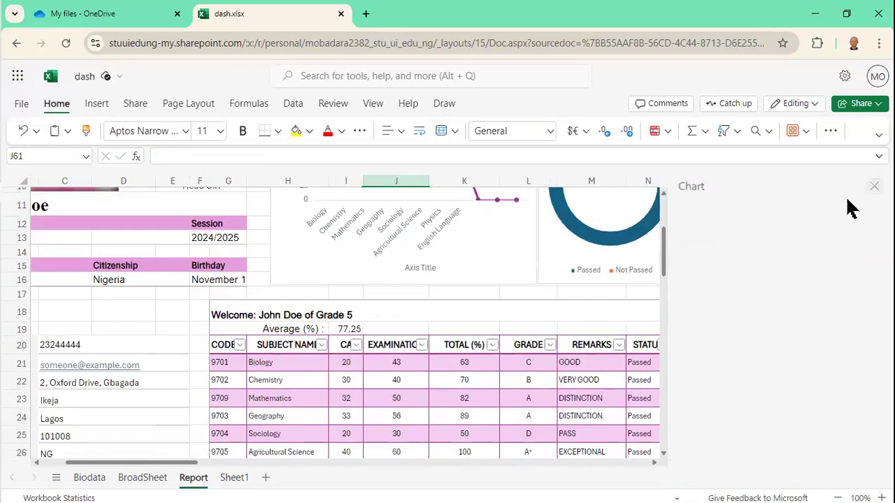
{"action": "scroll", "coordinate": [727, 293], "scroll_direction": "up", "scroll_amount": 3}
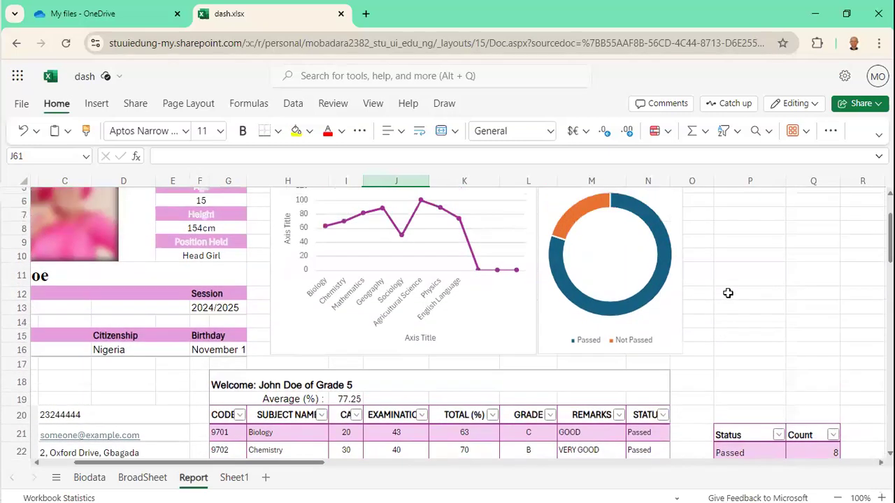
{"action": "scroll", "coordinate": [728, 293], "scroll_direction": "up", "scroll_amount": 2}
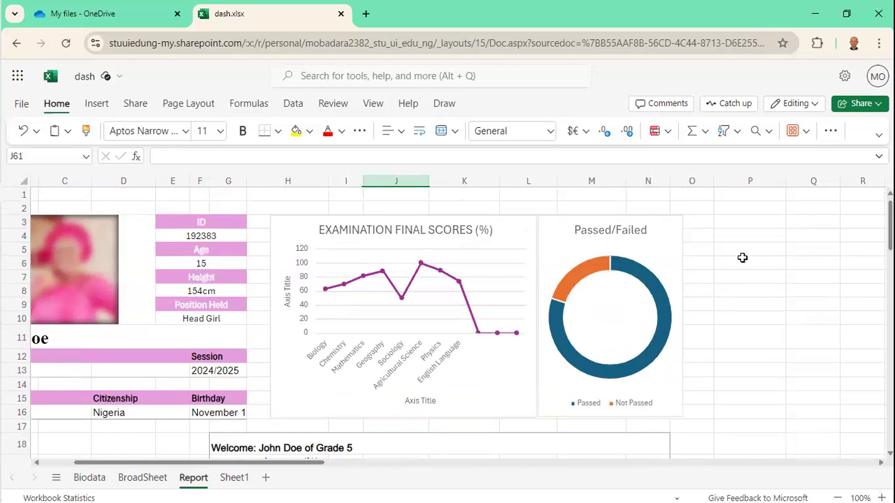
{"action": "left_click", "coordinate": [234, 478]}
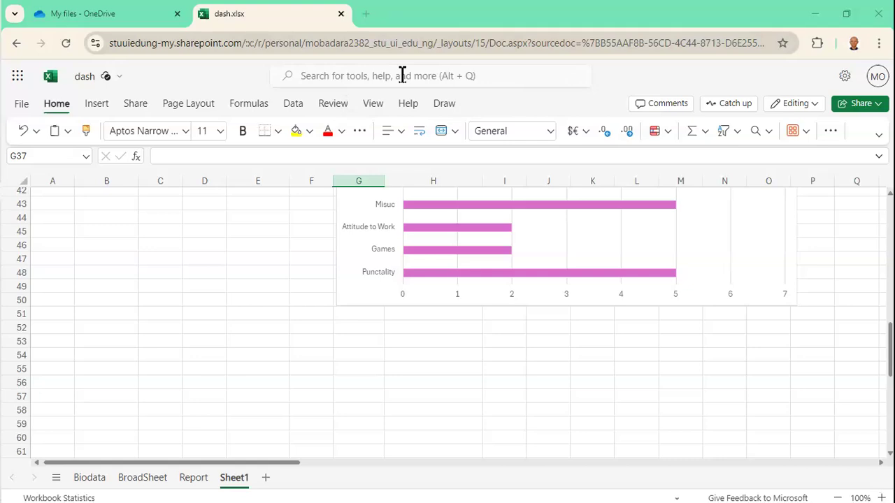
Return to the top of Sheet1 and select the empty photo area B3:C8
{"action": "left_click", "coordinate": [140, 291]}
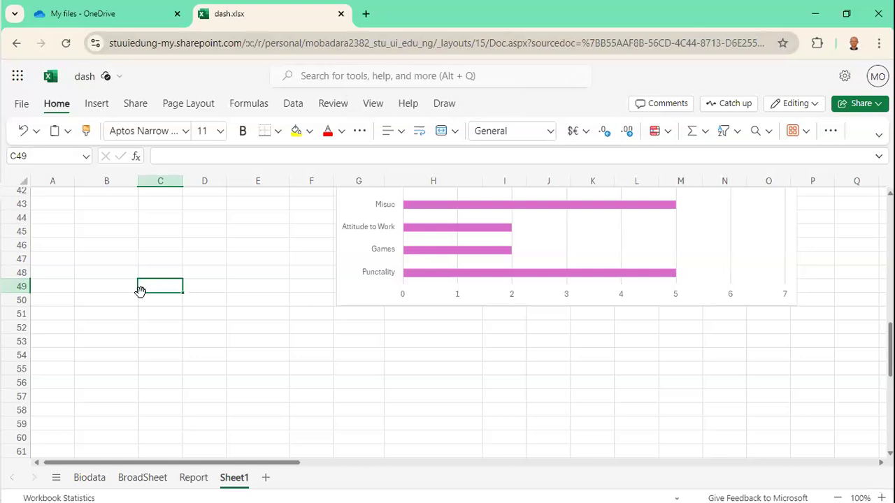
{"action": "scroll", "coordinate": [140, 291], "scroll_direction": "up", "scroll_amount": 3}
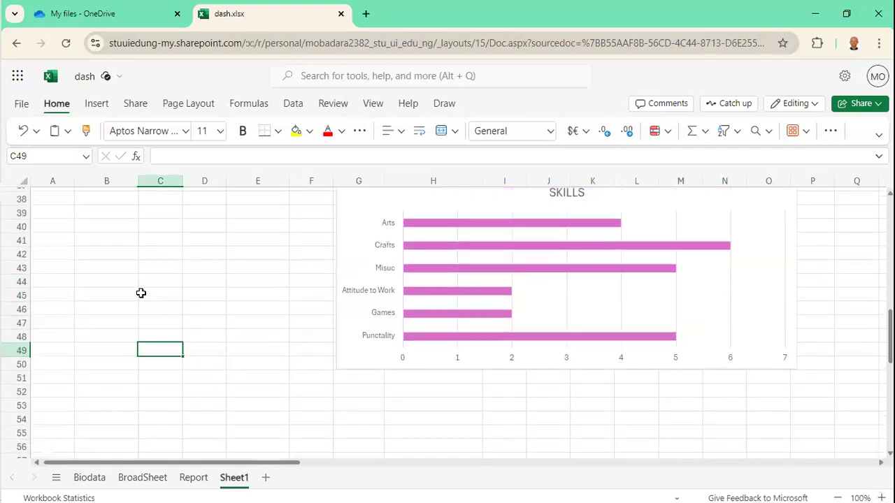
{"action": "scroll", "coordinate": [141, 293], "scroll_direction": "up", "scroll_amount": 12}
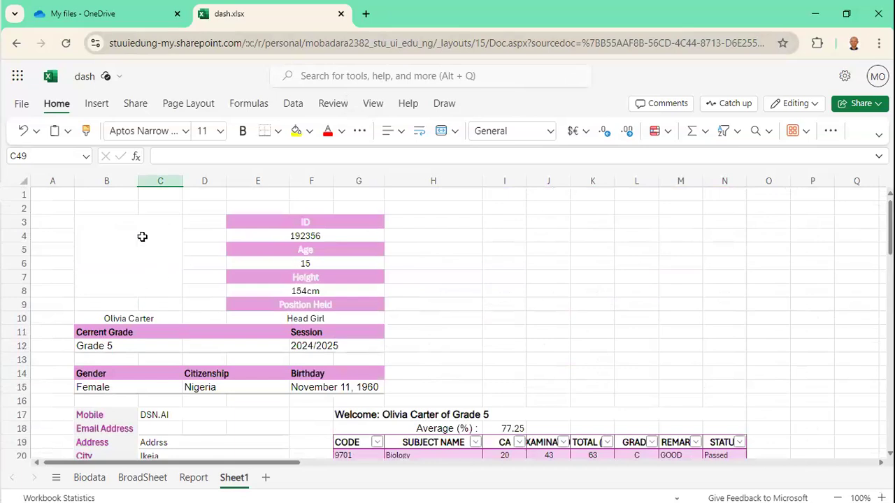
{"action": "left_click", "coordinate": [136, 245]}
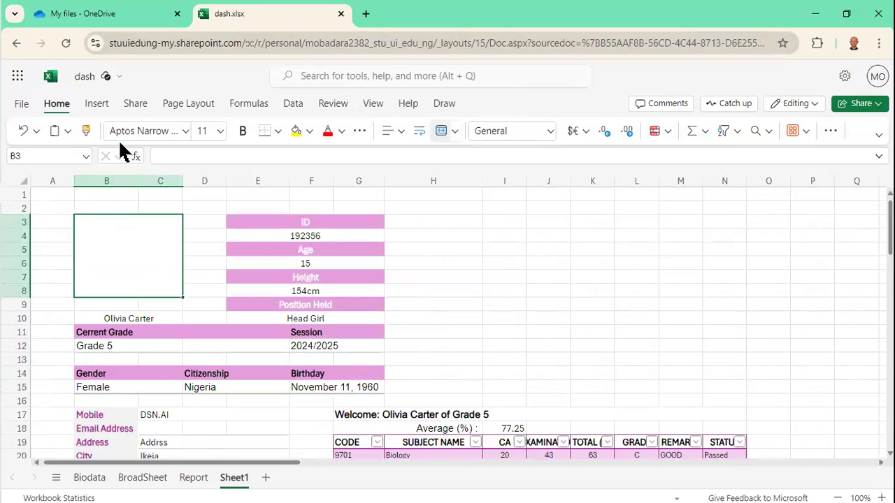
{"action": "left_click", "coordinate": [103, 21]}
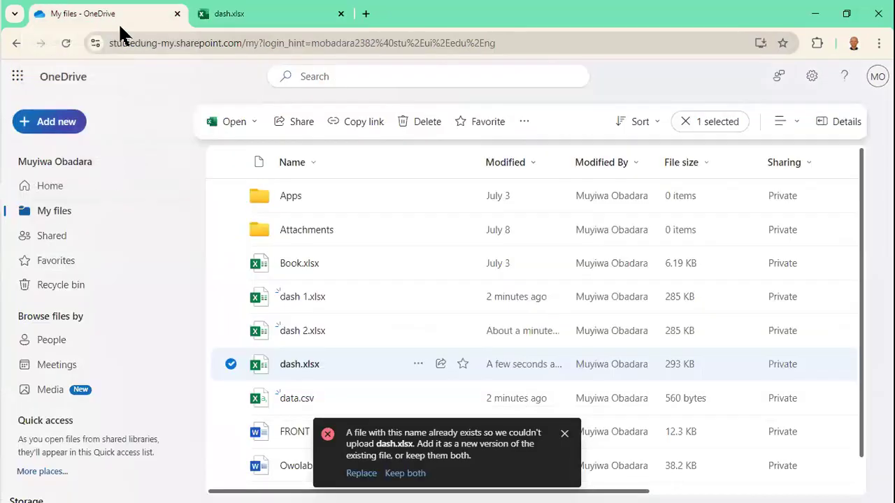
{"action": "left_click", "coordinate": [213, 21]}
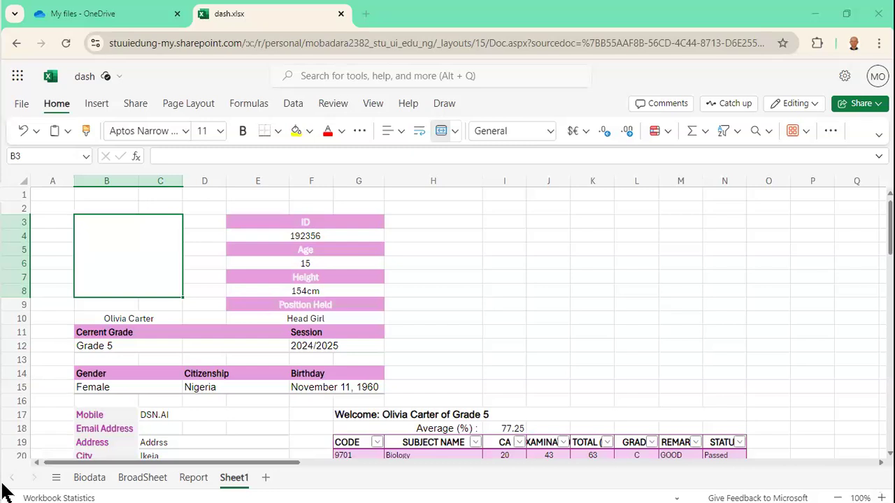
{"action": "scroll", "coordinate": [163, 358], "scroll_direction": "down", "scroll_amount": 5}
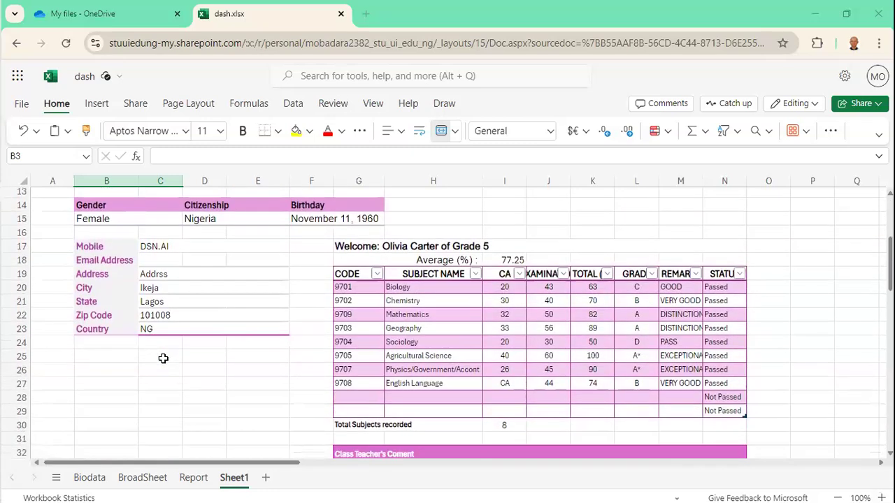
{"action": "left_click", "coordinate": [163, 358]}
{"action": "left_click", "coordinate": [162, 381]}
{"action": "left_click", "coordinate": [203, 371]}
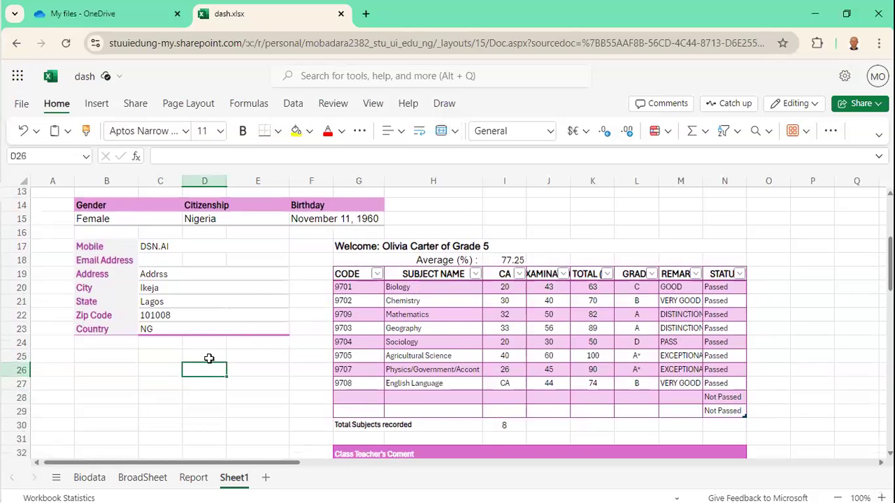
{"action": "left_click", "coordinate": [209, 359]}
{"action": "left_click", "coordinate": [172, 375]}
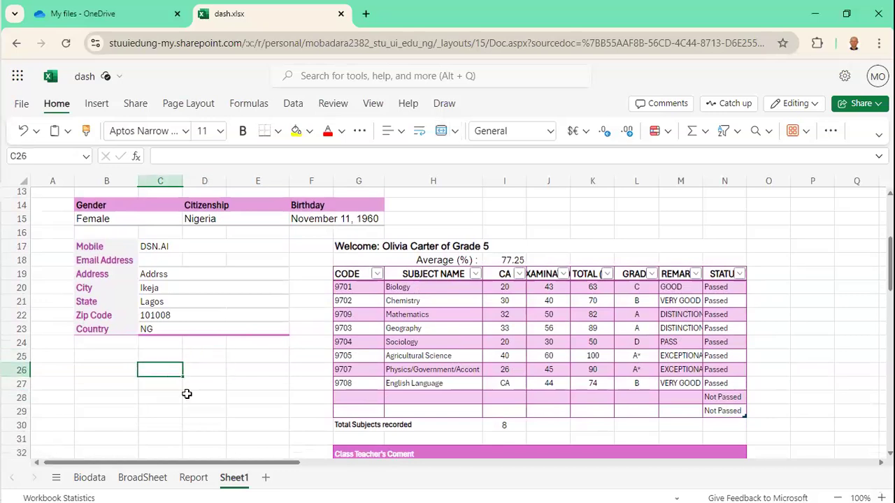
{"action": "left_click", "coordinate": [187, 395]}
{"action": "left_click", "coordinate": [174, 399]}
{"action": "left_click", "coordinate": [174, 412]}
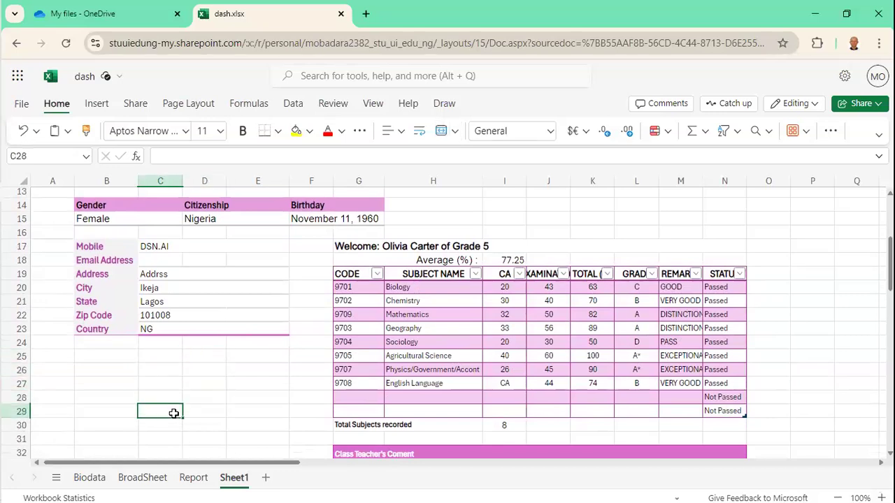
{"action": "left_click", "coordinate": [211, 425]}
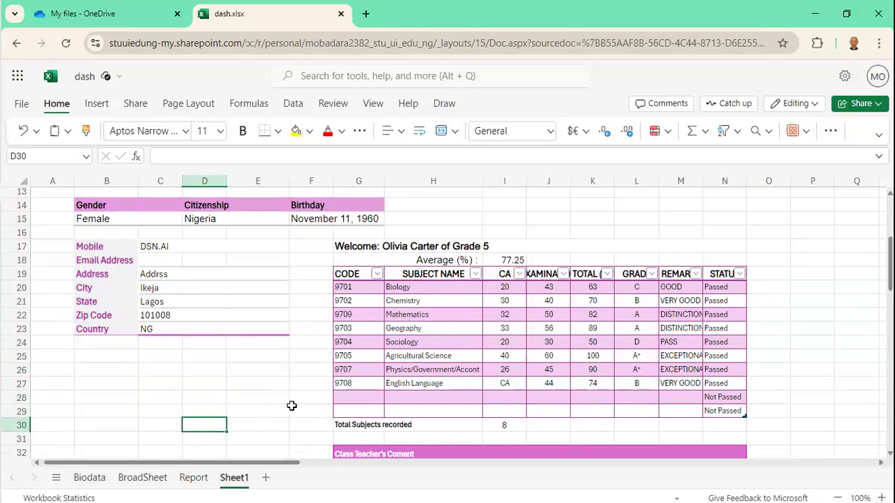
{"action": "left_click", "coordinate": [171, 261]}
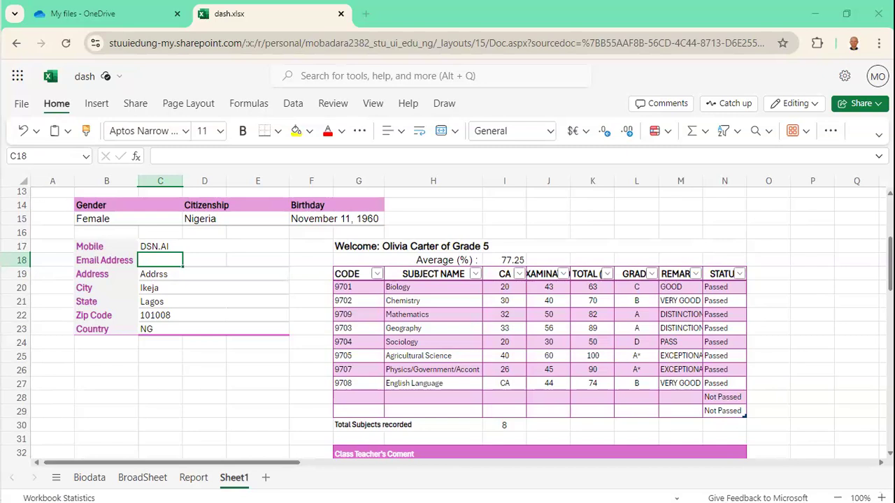
{"action": "left_click", "coordinate": [194, 478]}
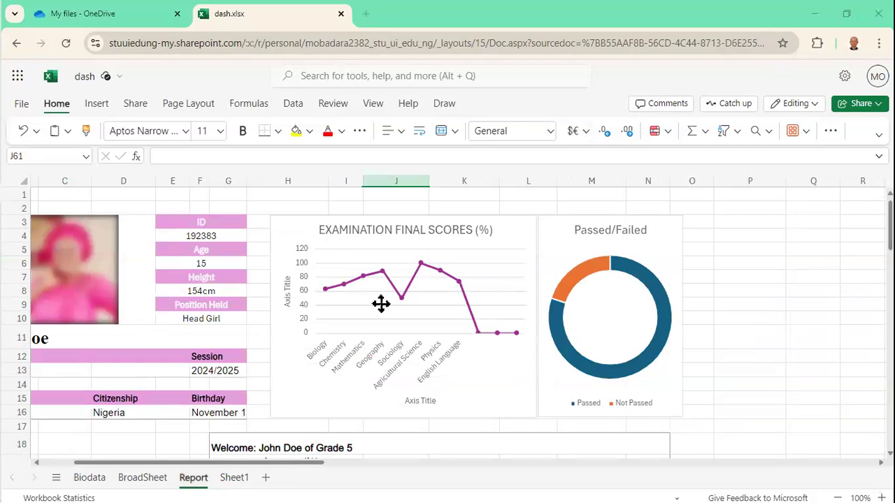
{"action": "scroll", "coordinate": [713, 312], "scroll_direction": "down", "scroll_amount": 2}
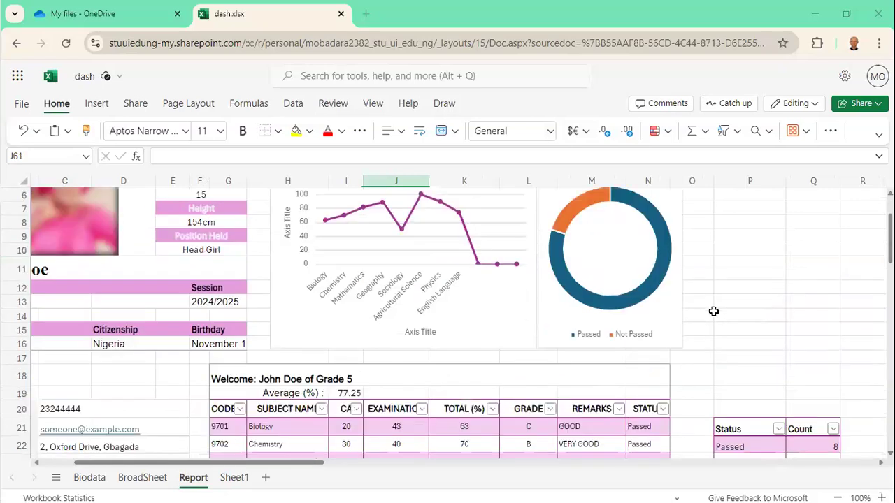
{"action": "scroll", "coordinate": [713, 311], "scroll_direction": "up", "scroll_amount": 2}
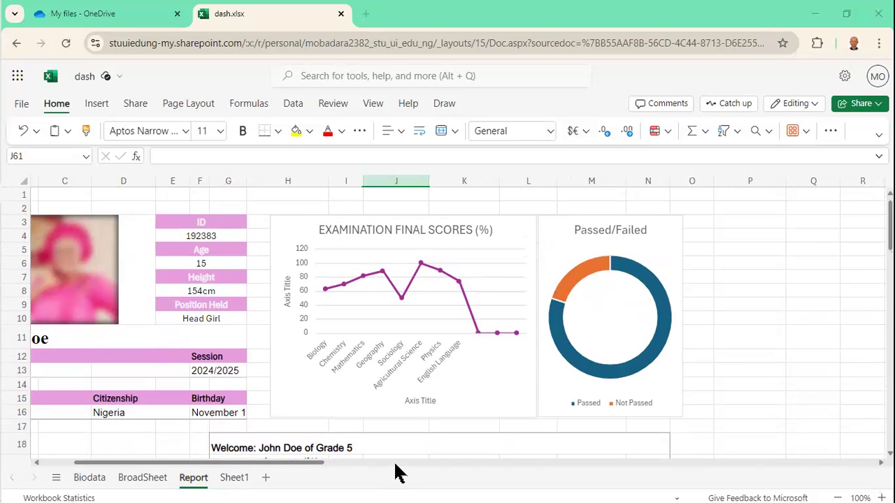
{"action": "scroll", "coordinate": [343, 393], "scroll_direction": "down", "scroll_amount": 3}
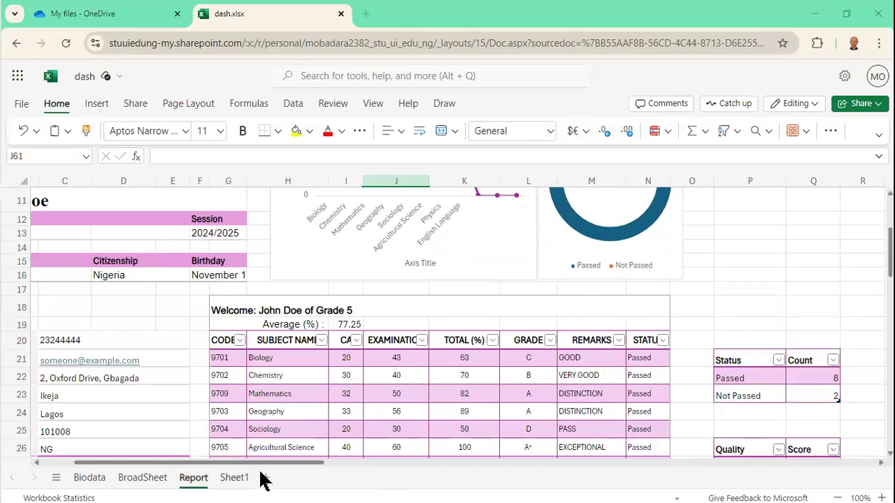
{"action": "left_click_drag", "start_coordinate": [266, 465], "coordinate": [251, 462]}
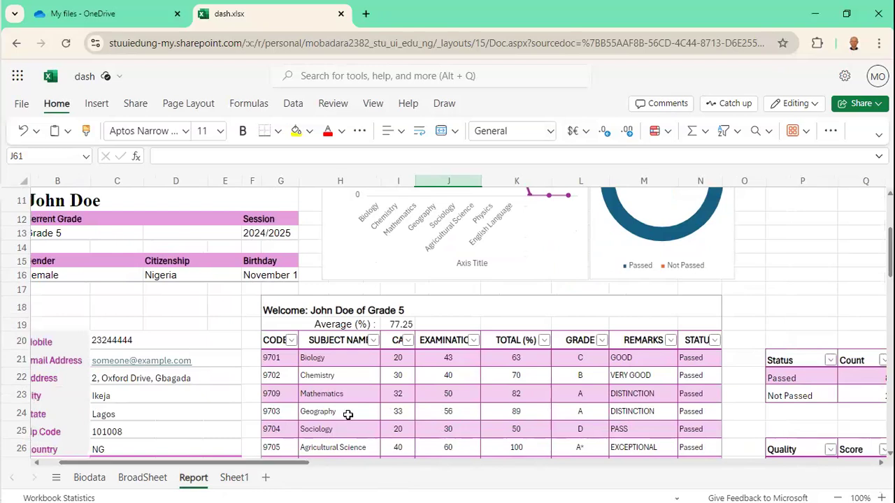
{"action": "scroll", "coordinate": [372, 393], "scroll_direction": "up", "scroll_amount": 2}
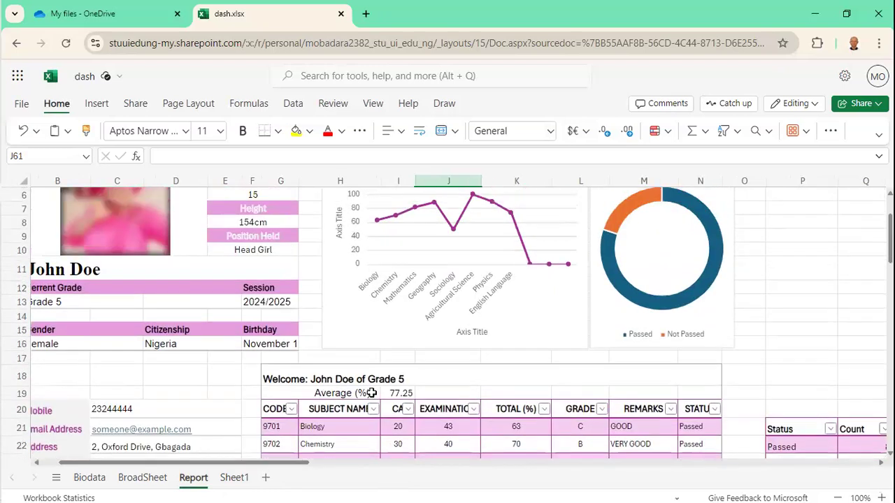
{"action": "scroll", "coordinate": [371, 394], "scroll_direction": "down", "scroll_amount": 10}
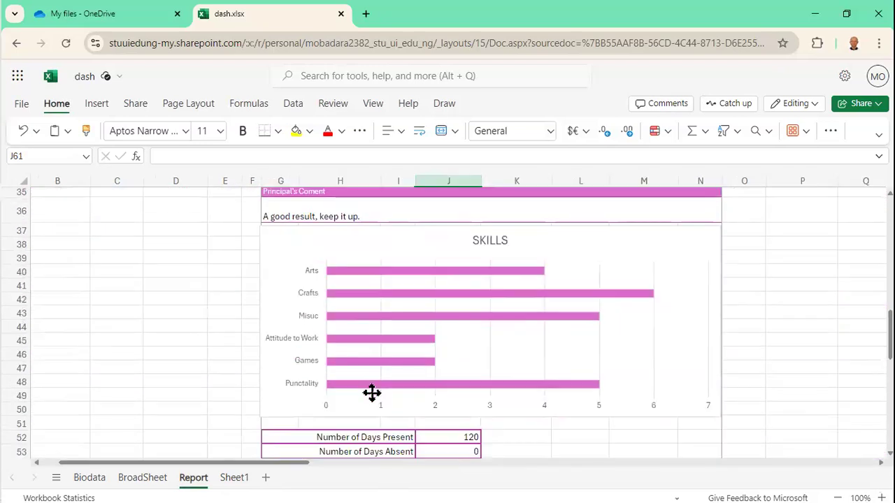
{"action": "scroll", "coordinate": [371, 394], "scroll_direction": "up", "scroll_amount": 3}
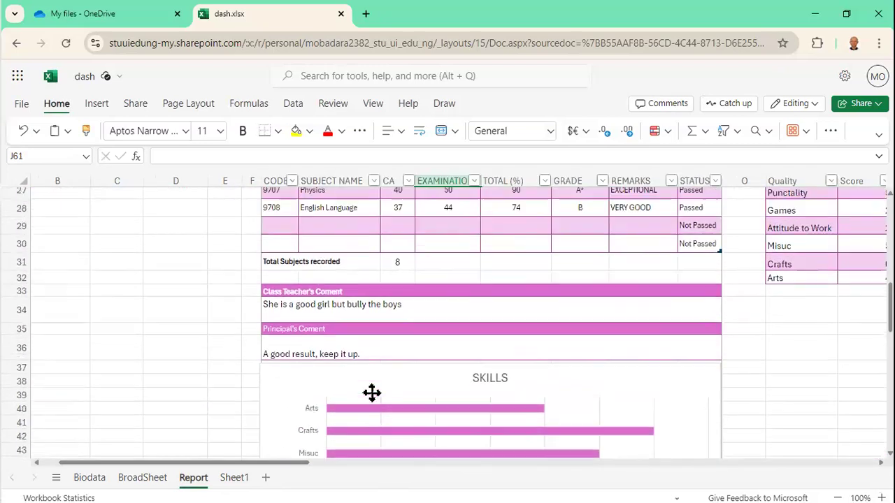
{"action": "scroll", "coordinate": [372, 393], "scroll_direction": "up", "scroll_amount": 2}
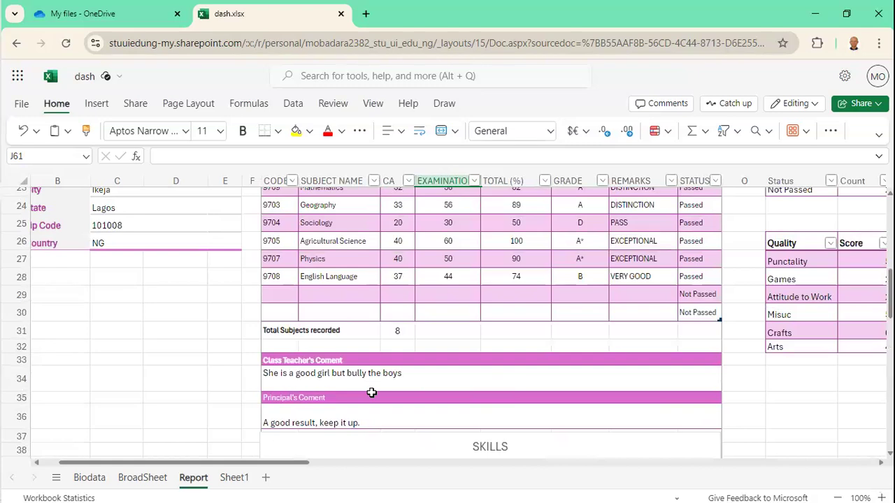
{"action": "scroll", "coordinate": [372, 393], "scroll_direction": "up", "scroll_amount": 4}
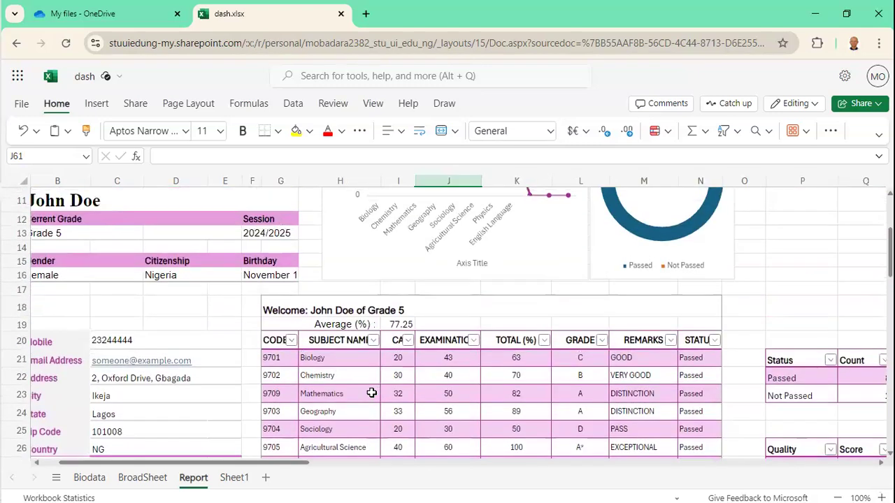
{"action": "scroll", "coordinate": [371, 394], "scroll_direction": "down", "scroll_amount": 3}
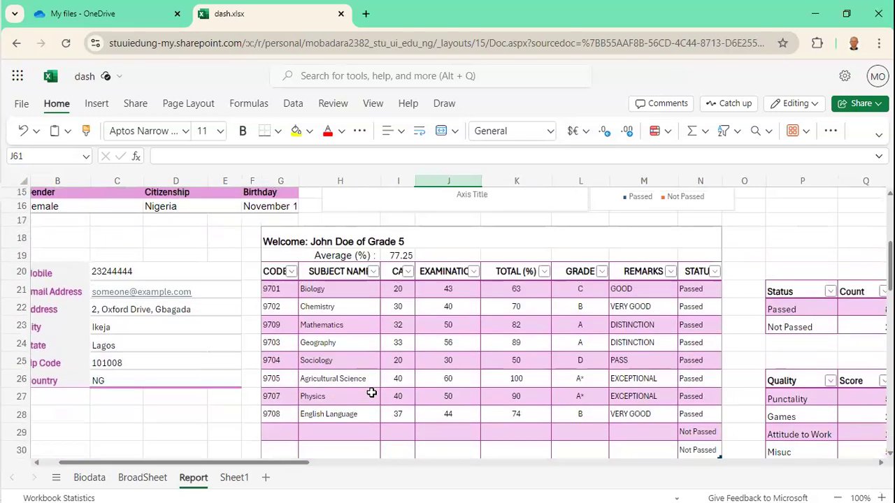
{"action": "scroll", "coordinate": [371, 394], "scroll_direction": "up", "scroll_amount": 4}
{"action": "scroll", "coordinate": [372, 394], "scroll_direction": "down", "scroll_amount": 5}
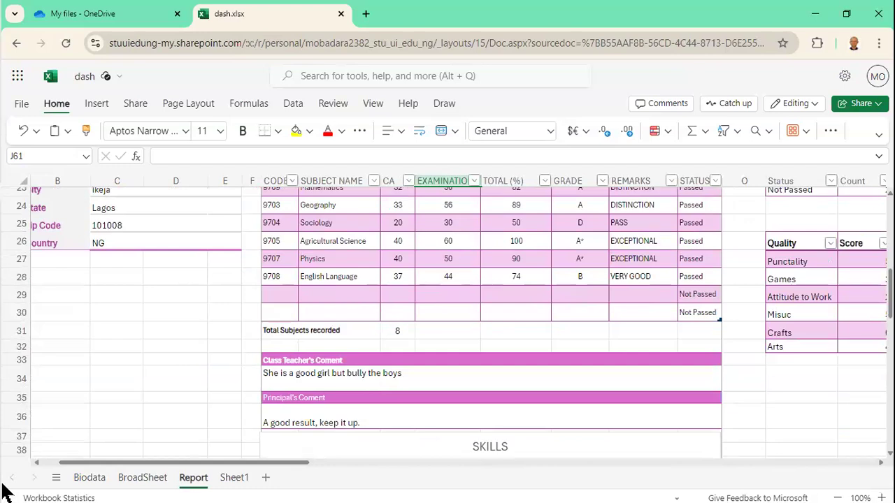
{"action": "scroll", "coordinate": [290, 393], "scroll_direction": "up", "scroll_amount": 2}
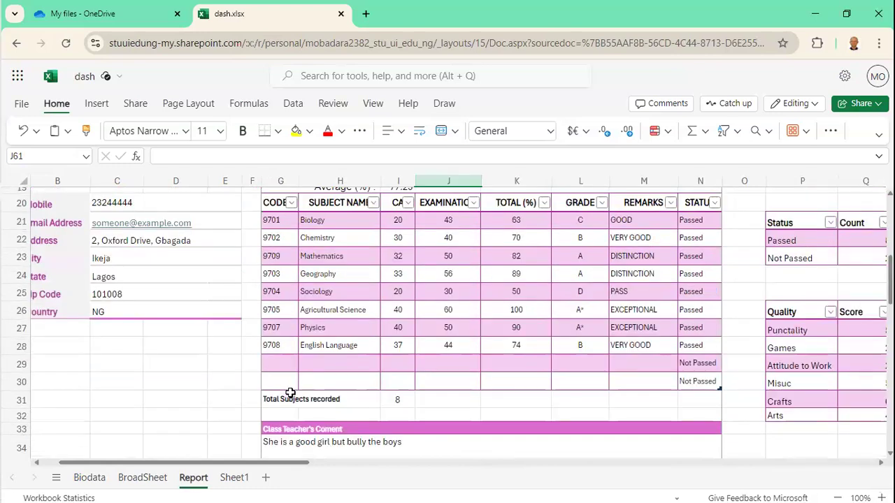